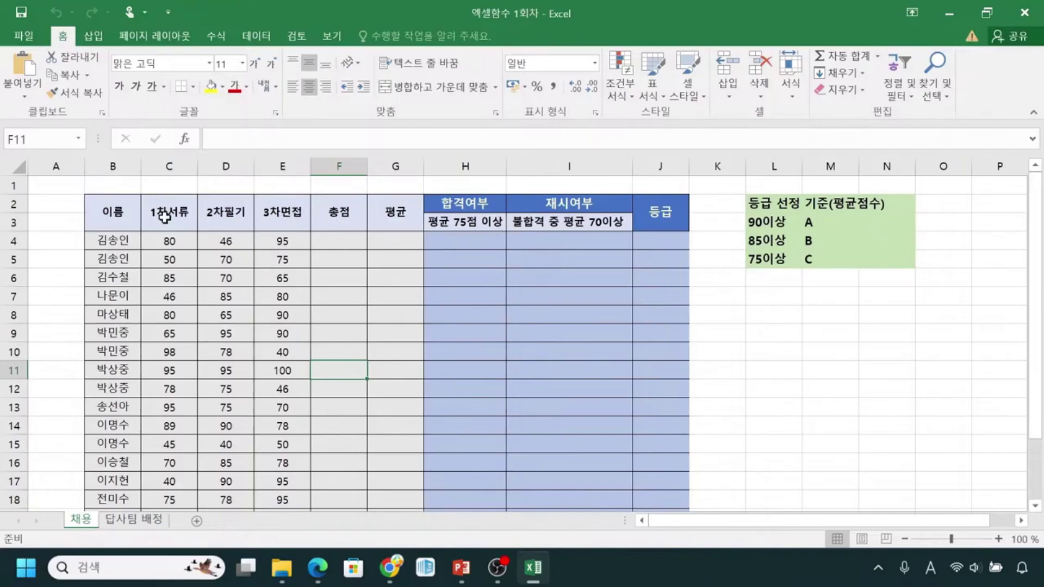
Examine the three score columns and the empty 총점 and 평균 columns of the 채용 sheet at 140% zoom.
left_click_drag(157, 240, 283, 501)
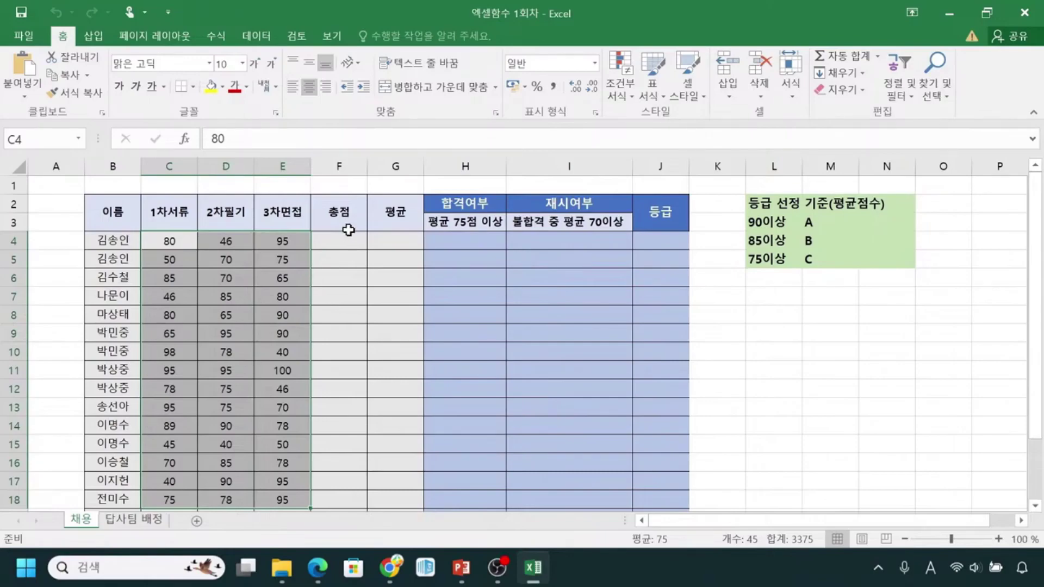
key("ctrl+q")
left_click(398, 260)
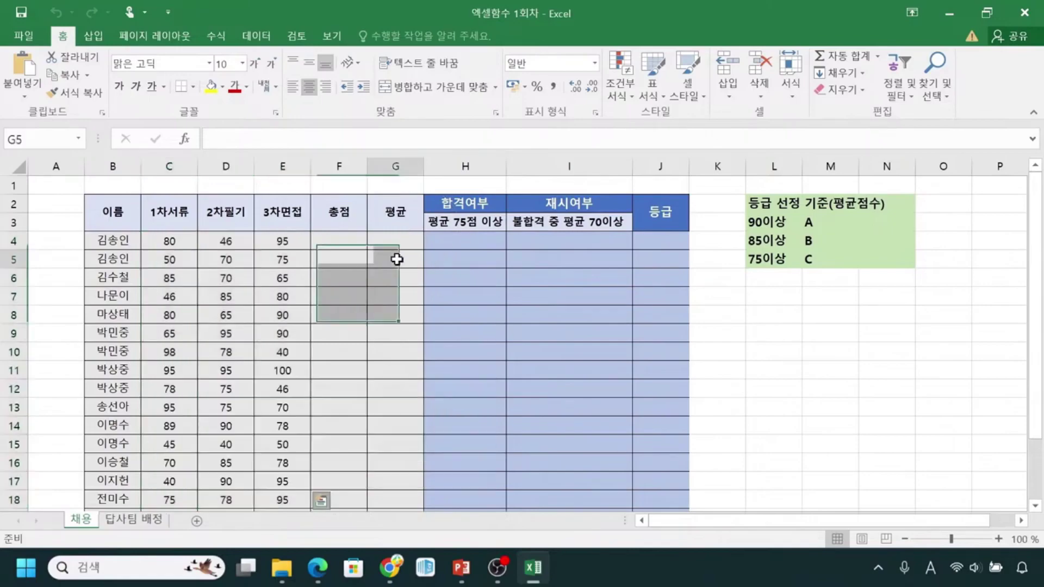
left_click(999, 540)
left_click(999, 540)
left_click(1000, 540)
left_click(1000, 540)
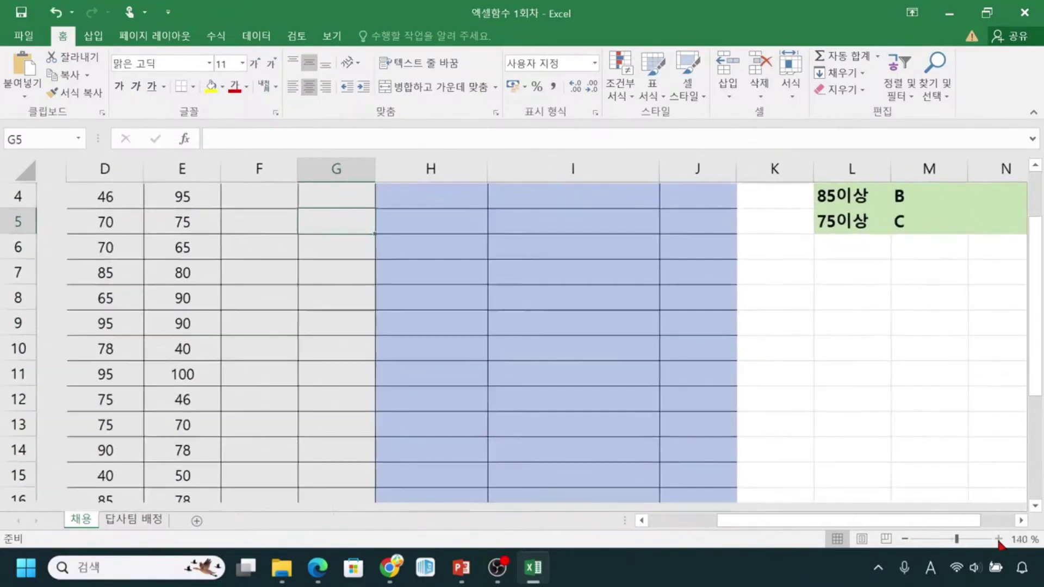
left_click_drag(919, 521, 792, 508)
scroll(383, 285, "up", 1)
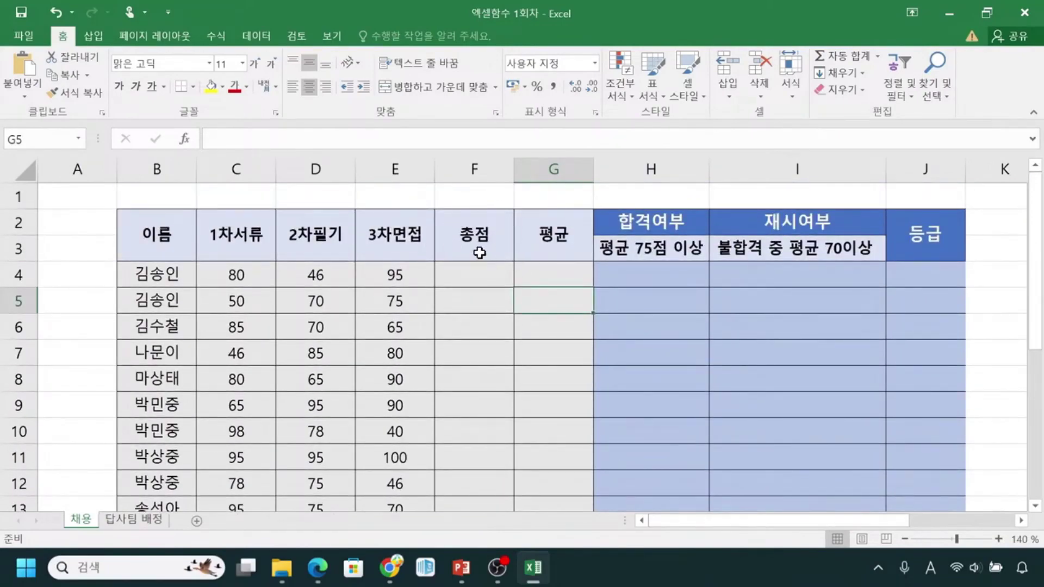
Begin a SUM formula in F4, the first 총점 cell.
left_click(218, 282)
left_click_drag(218, 282, 375, 274)
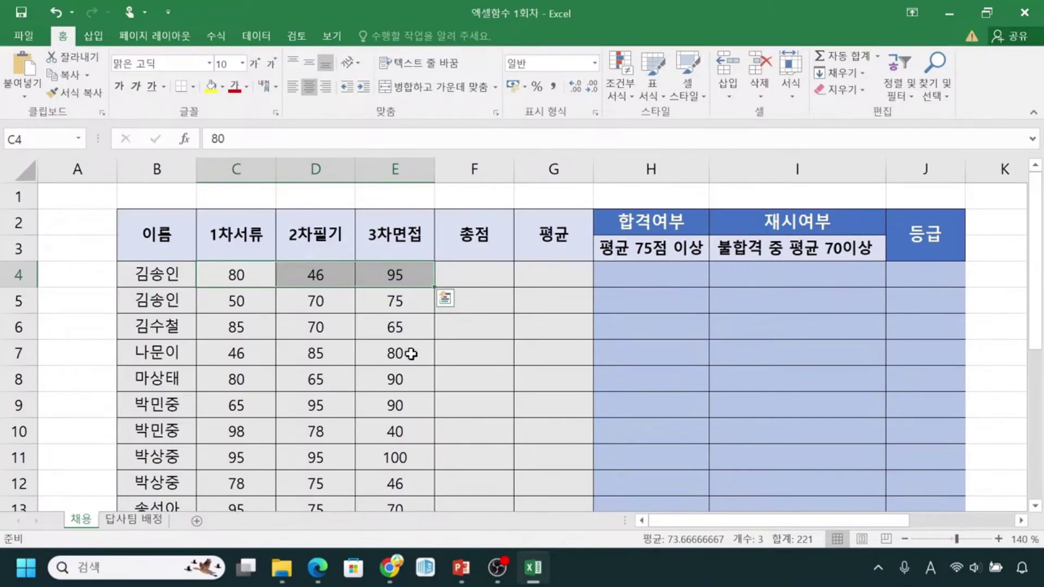
left_click(486, 273)
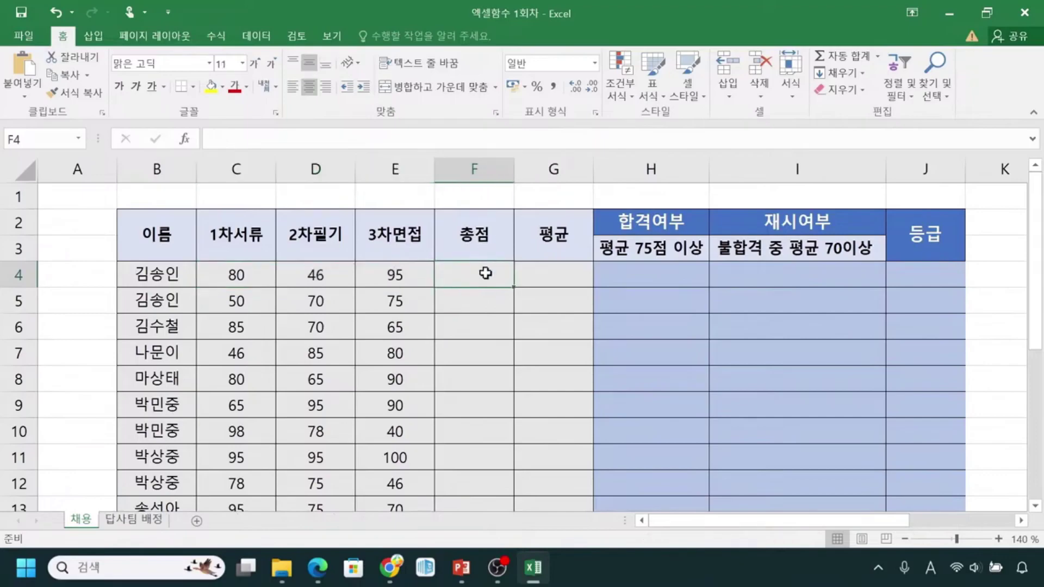
left_click(485, 277)
left_click(485, 276)
type("=")
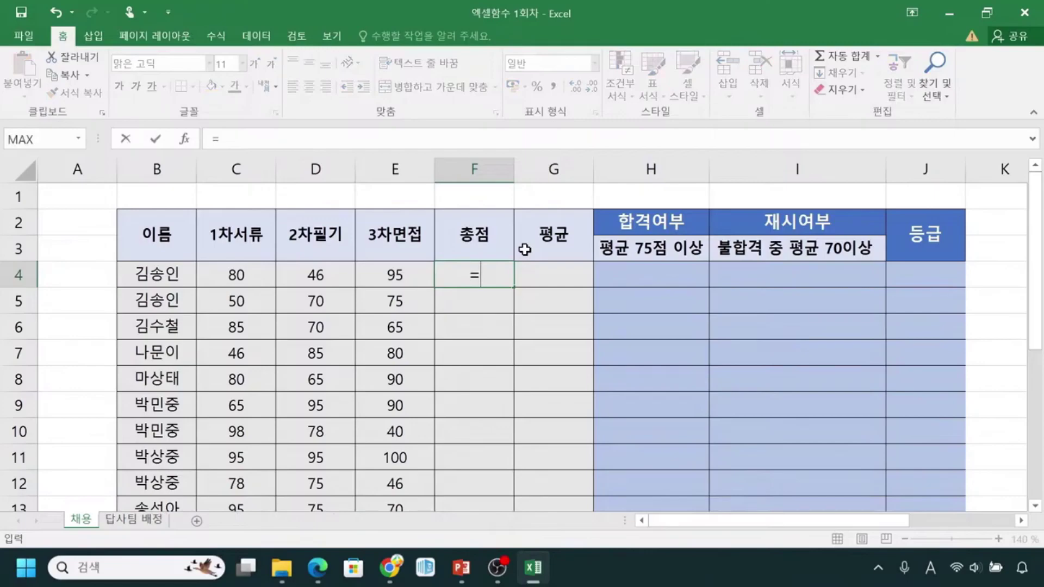
type("sum")
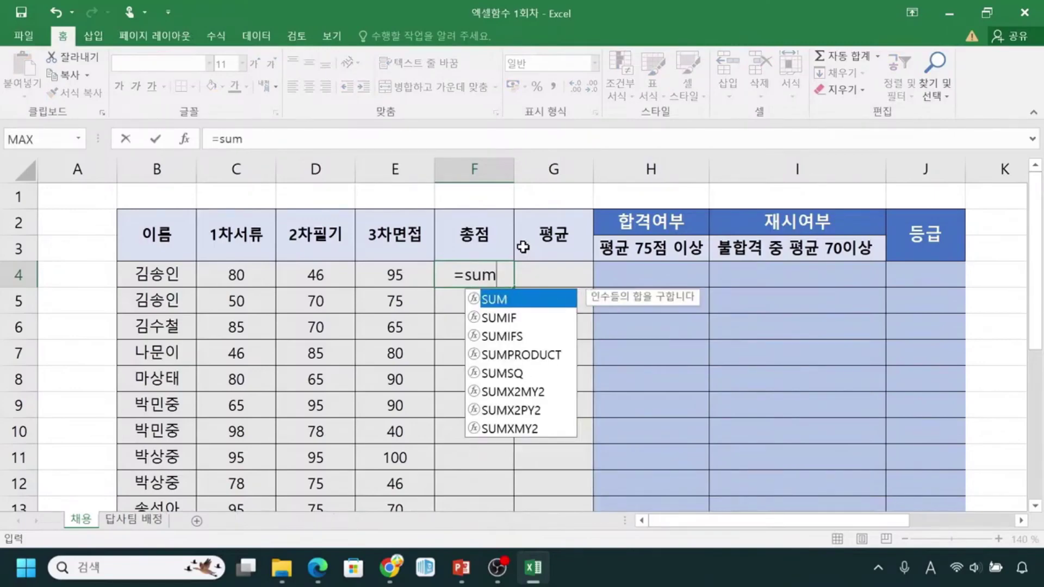
double_click(526, 300)
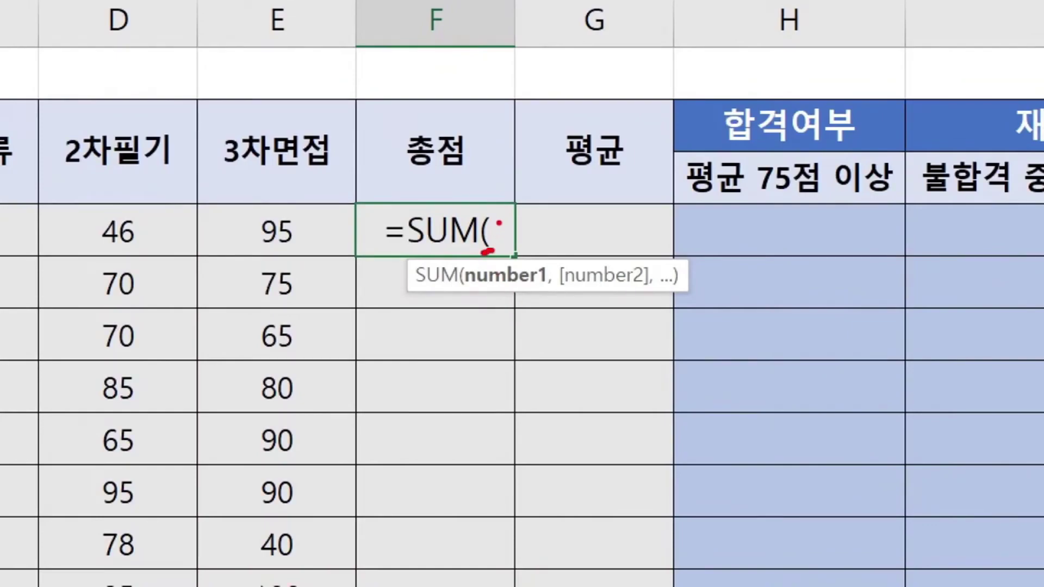
left_click_drag(496, 213, 555, 249)
mouse_move(581, 208)
left_mouse_down()
mouse_move(574, 248)
mouse_move(604, 210)
mouse_move(584, 210)
mouse_move(633, 253)
left_mouse_up()
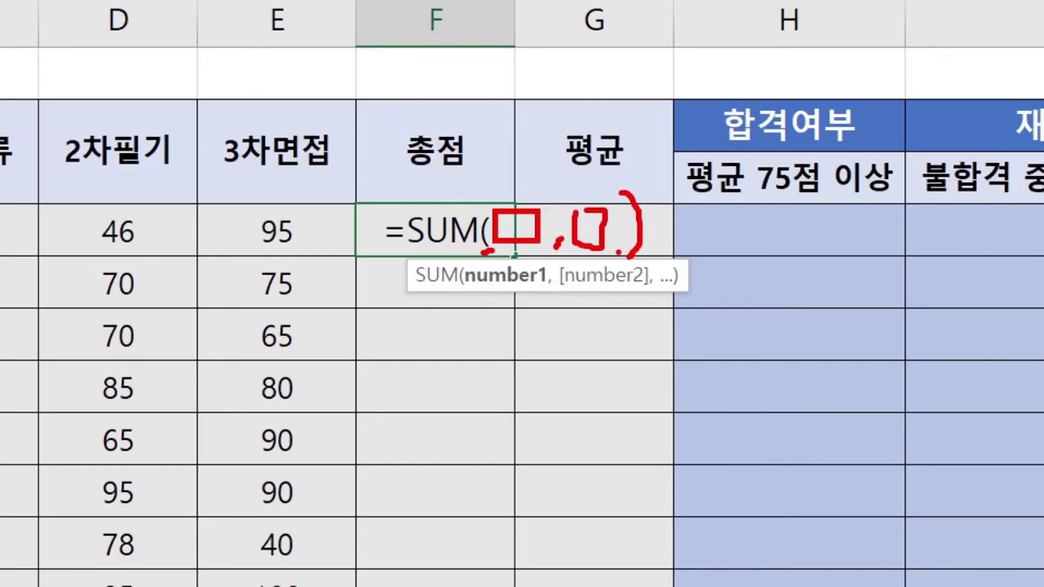
key("Escape")
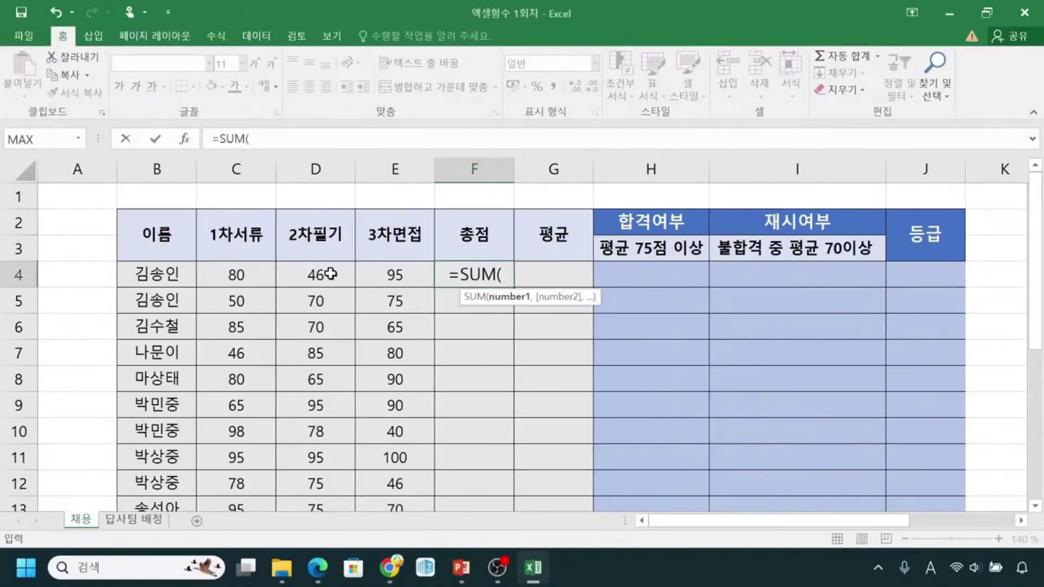
Complete the SUM formula in F4 with the first applicant's three scores, C4:E4.
left_click(222, 277)
left_click_drag(228, 277, 386, 282)
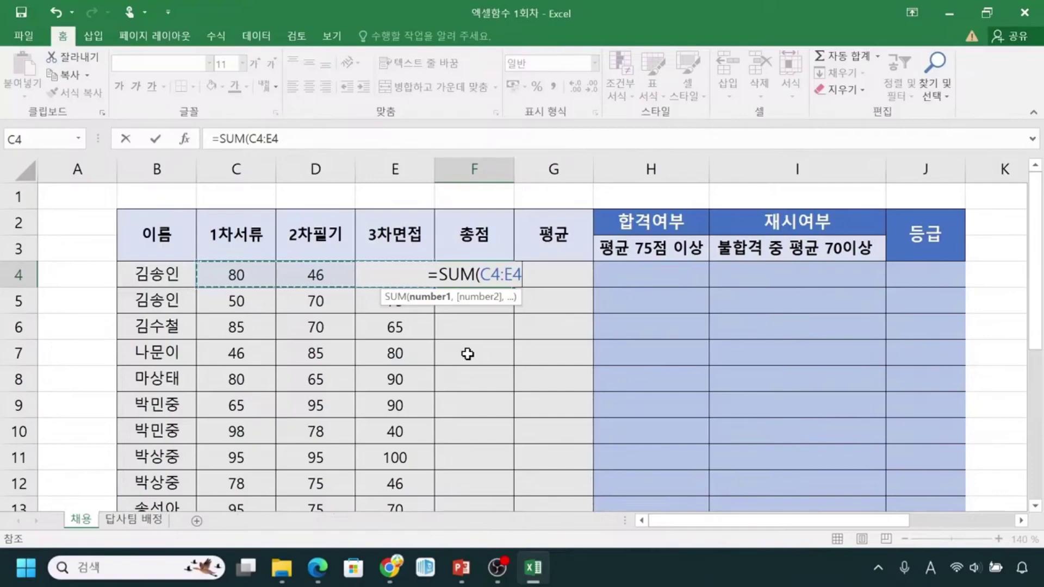
type(")")
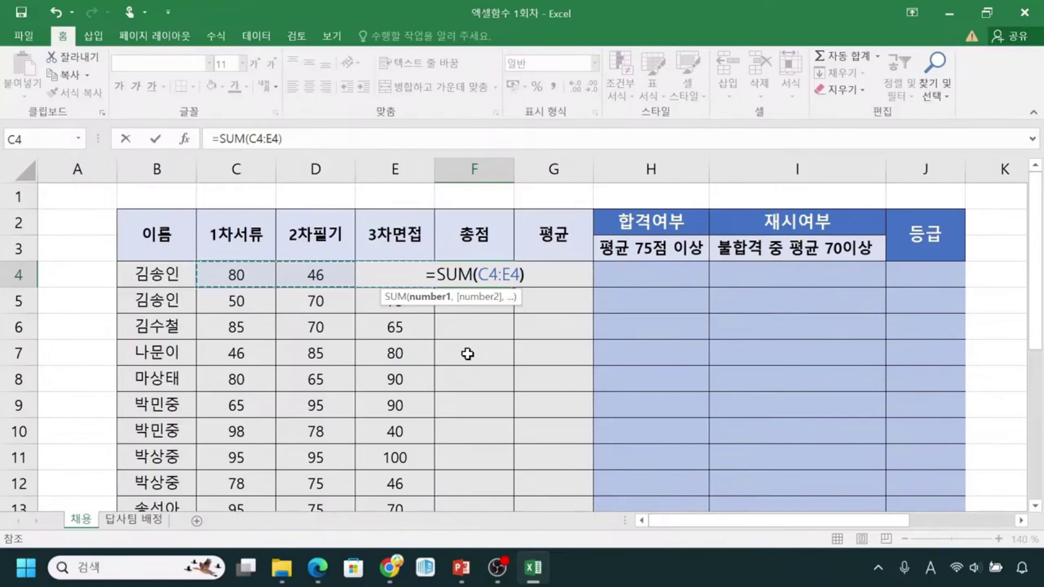
key("Return")
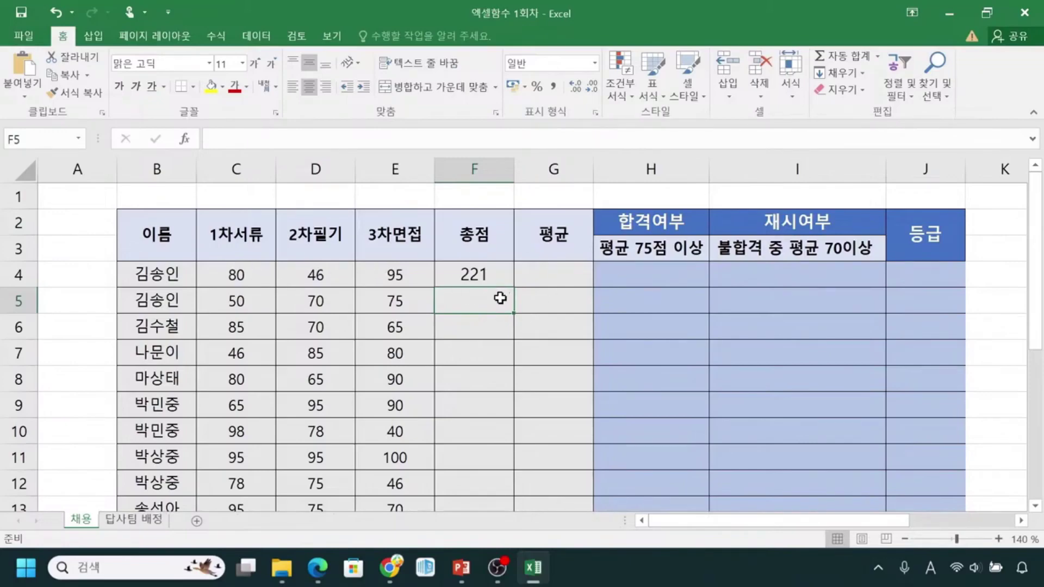
Fill the SUM formula from F4 down the 총점 column to row 22 and check the filled cells.
left_click(495, 280)
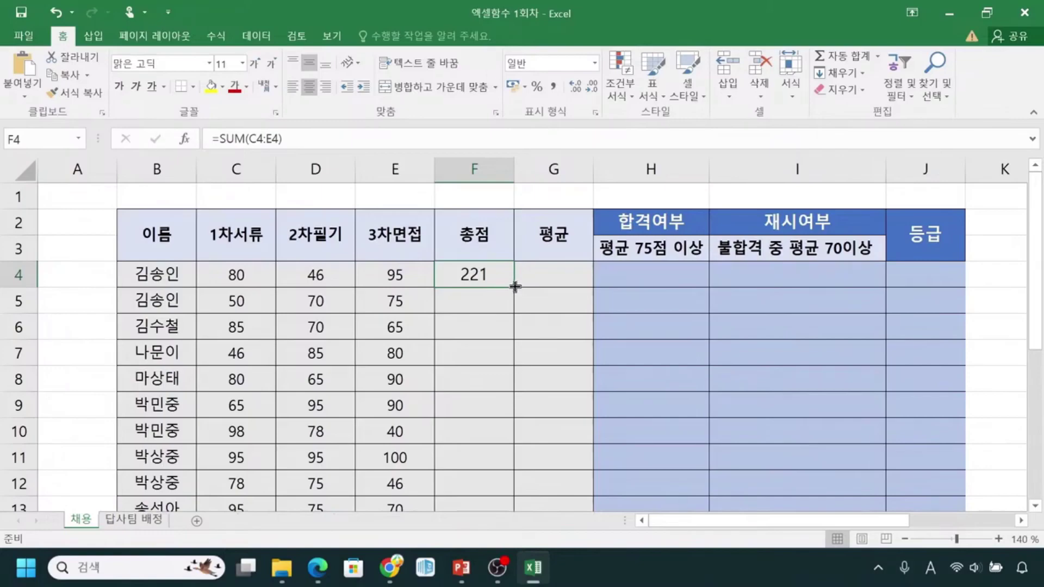
double_click(514, 285)
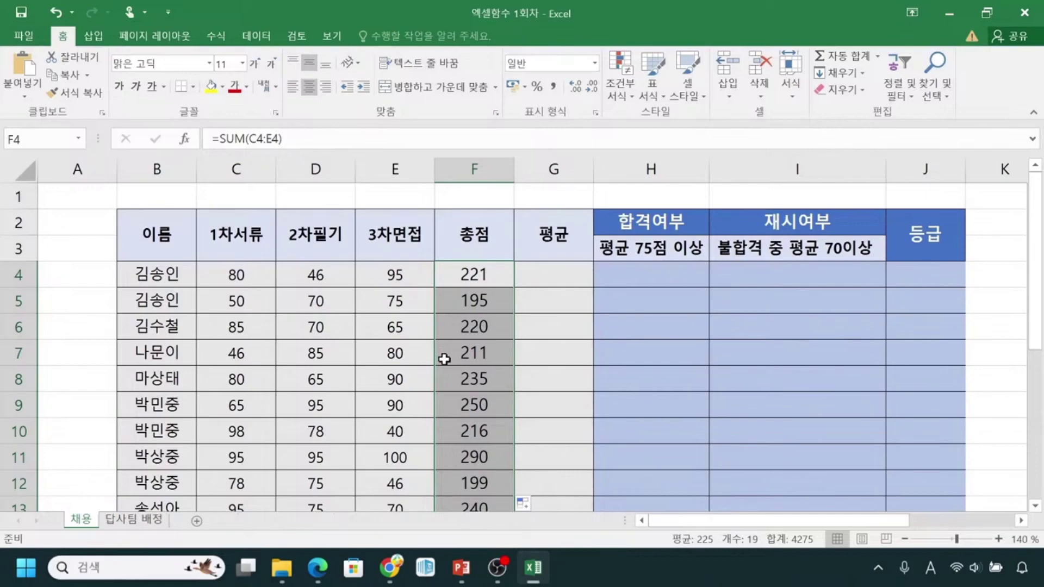
scroll(441, 356, "down", 5)
scroll(440, 361, "down", 1)
scroll(440, 361, "up", 1)
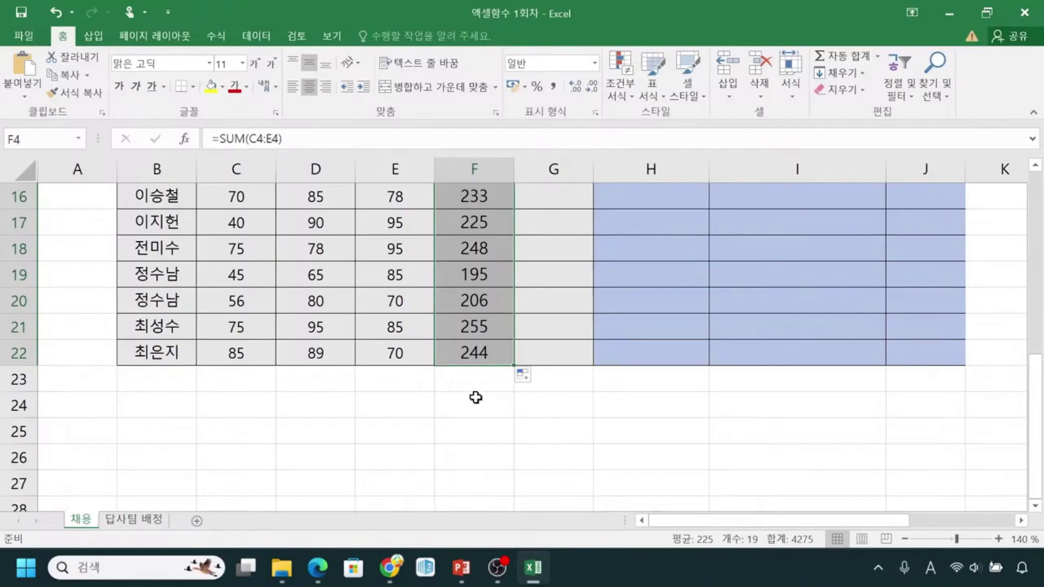
scroll(478, 397, "up", 5)
scroll(468, 327, "down", 1)
scroll(465, 305, "up", 1)
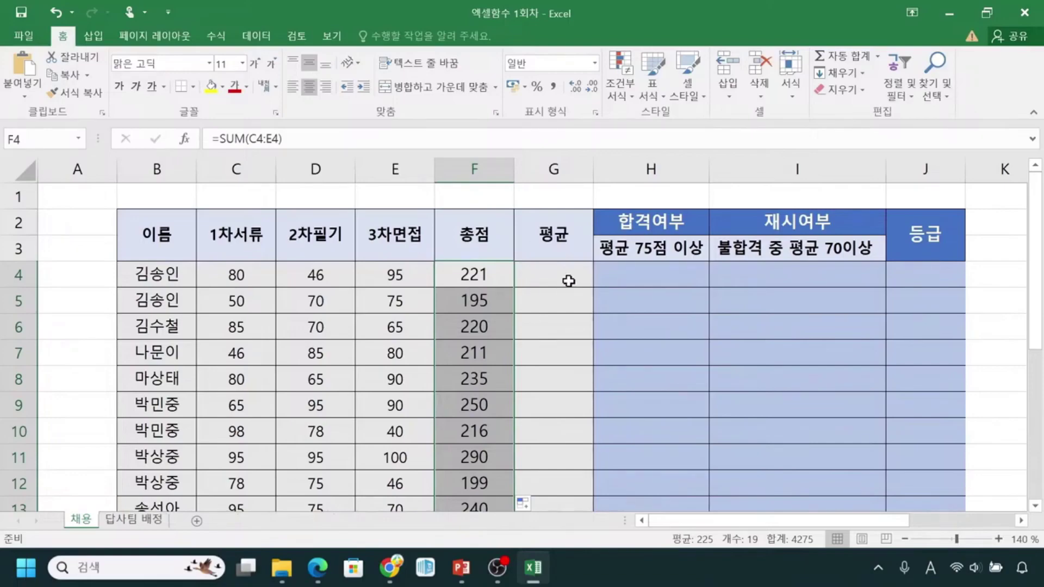
Enter =AVERAGE(C4:E4) in G4 and fill it down the 평균 column to the last applicant.
key("ctrl+2")
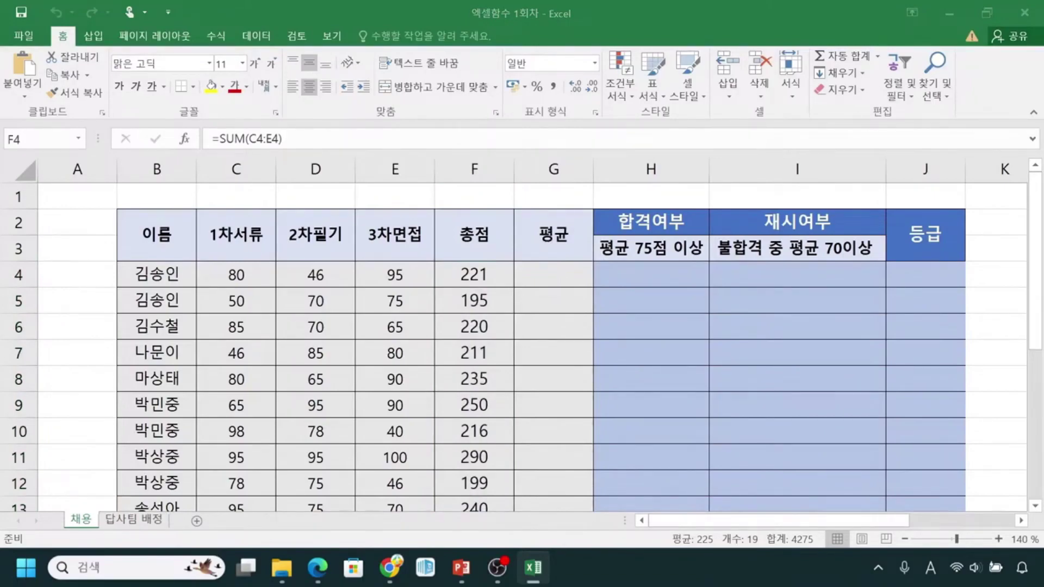
left_click(554, 266)
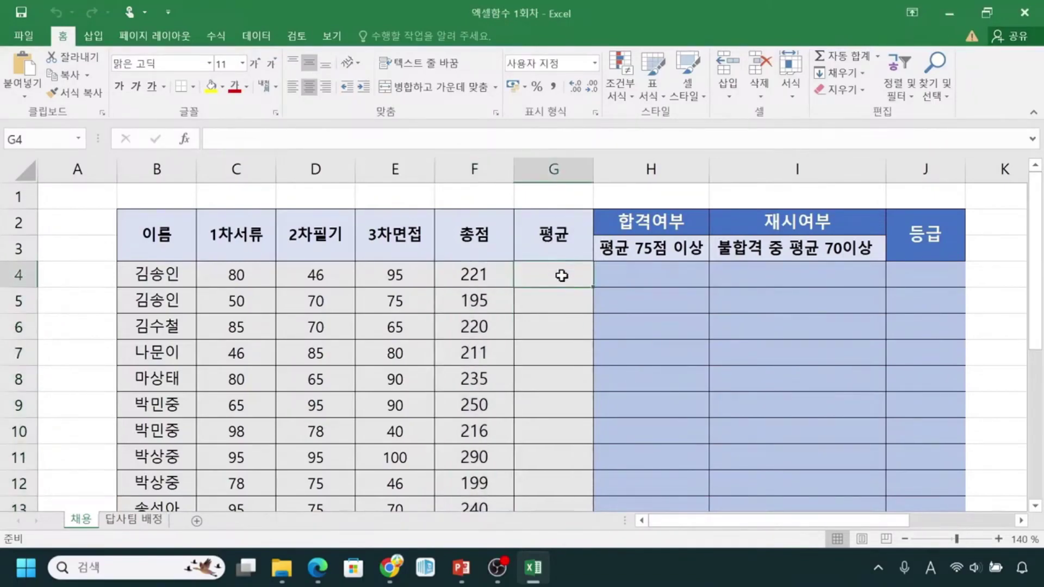
left_click(562, 276)
type("=")
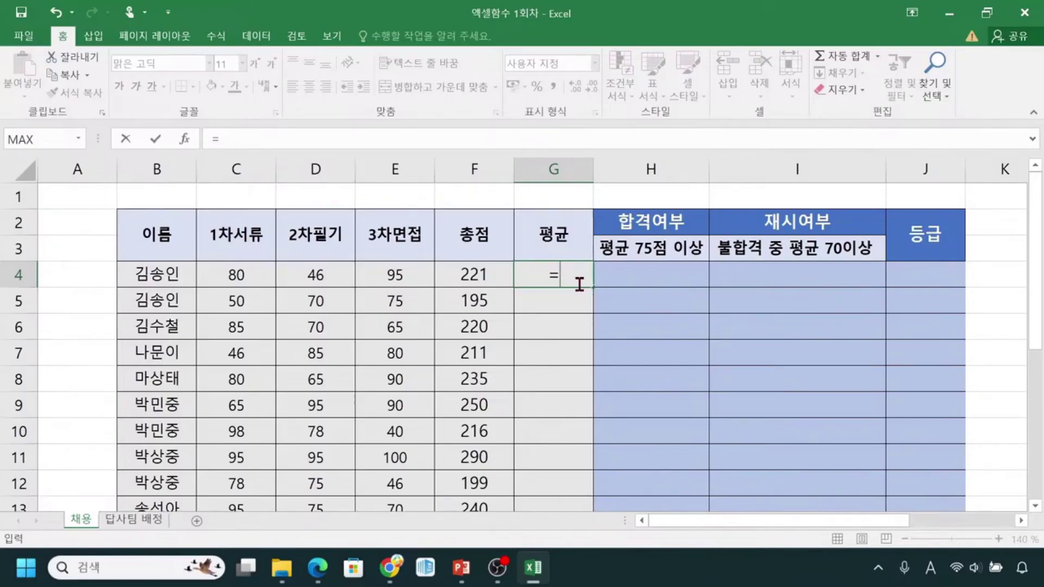
type("av")
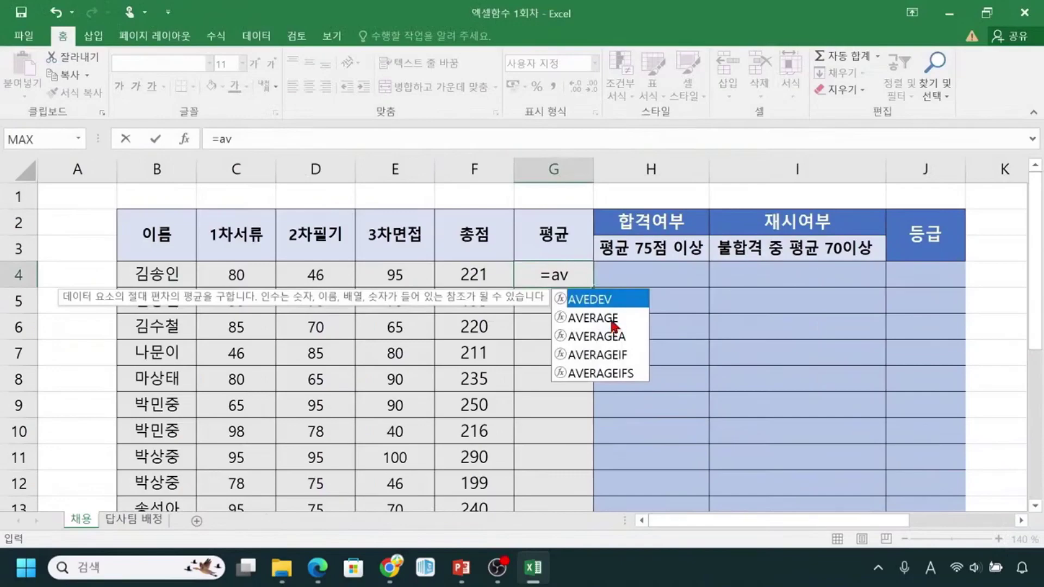
double_click(623, 313)
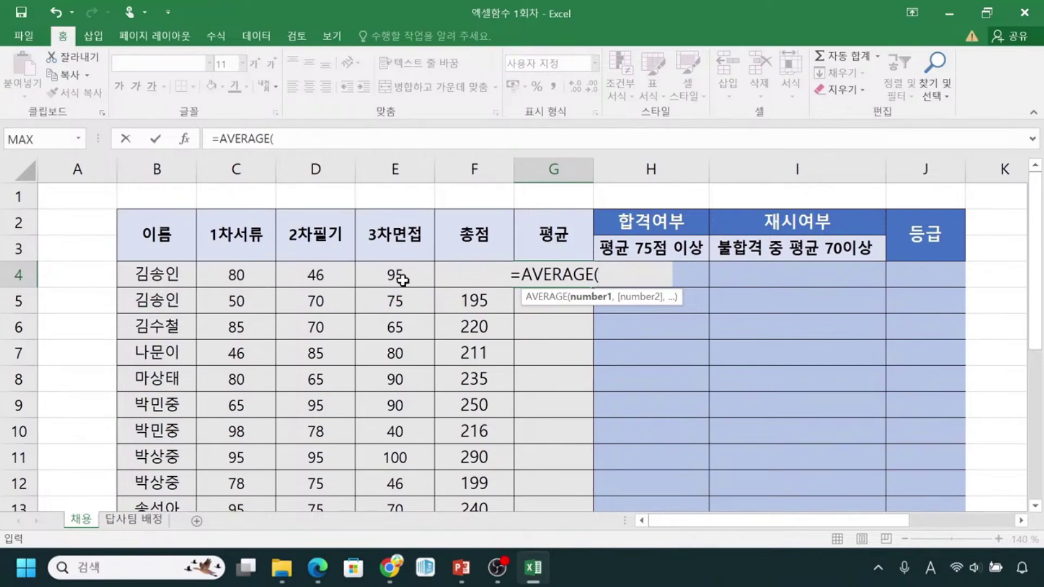
left_click_drag(238, 277, 406, 276)
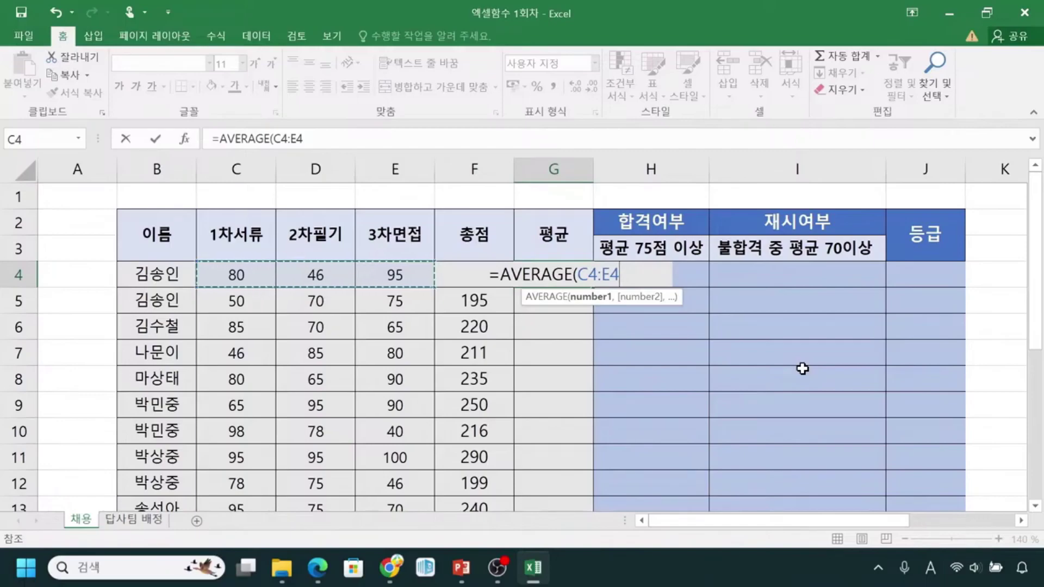
type(")")
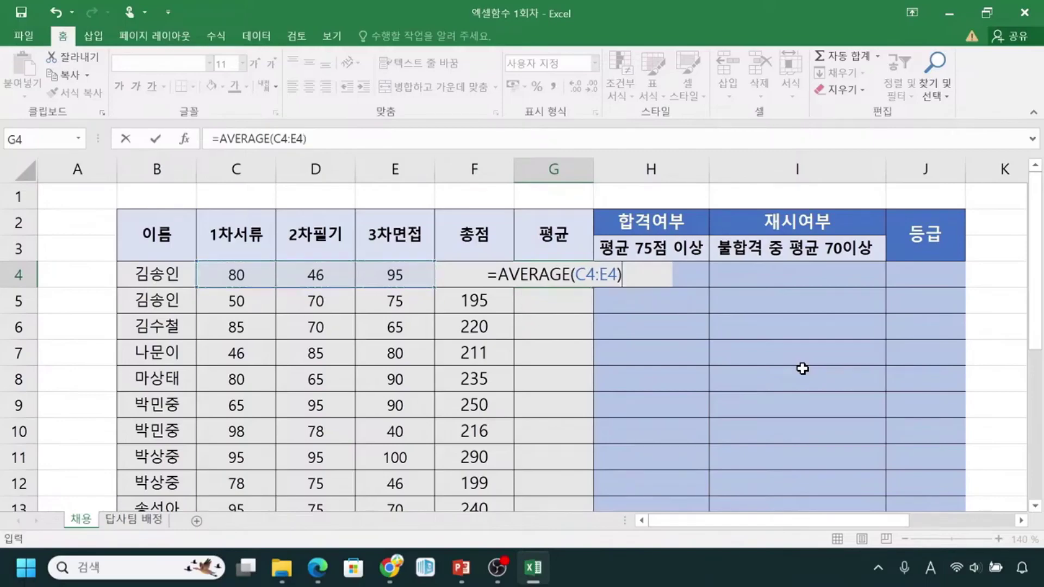
key("Return")
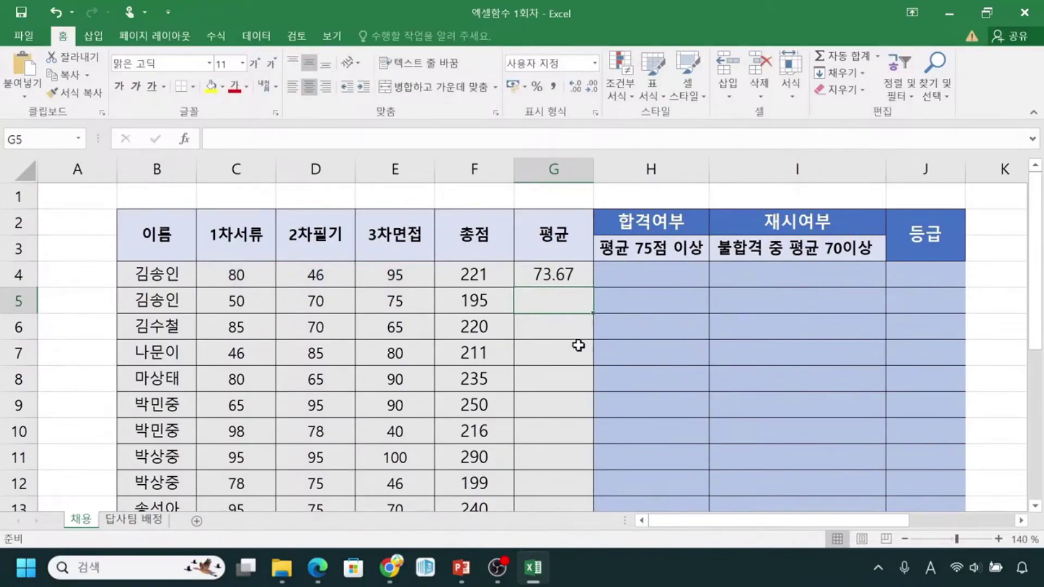
left_click(581, 284)
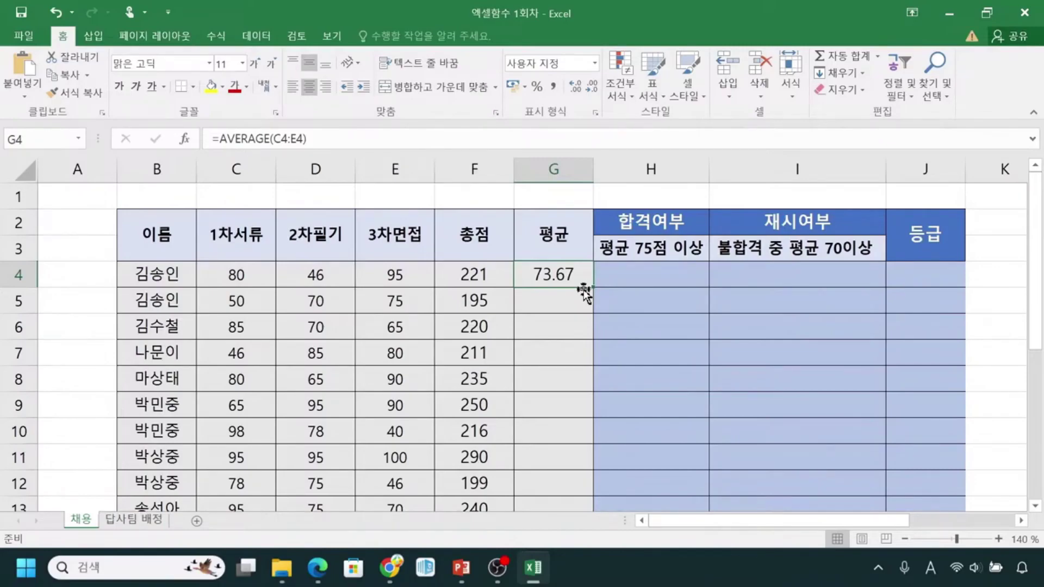
double_click(585, 290)
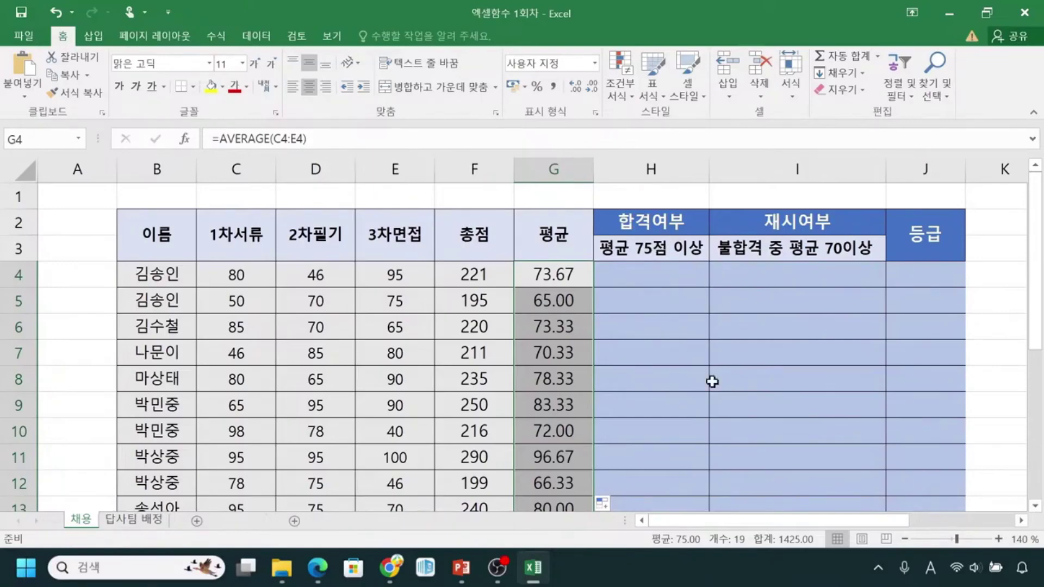
Switch to the 엑셀 함수(특강) presentation in PowerPoint and display slide 9 on the IF function.
mouse_move(461, 568)
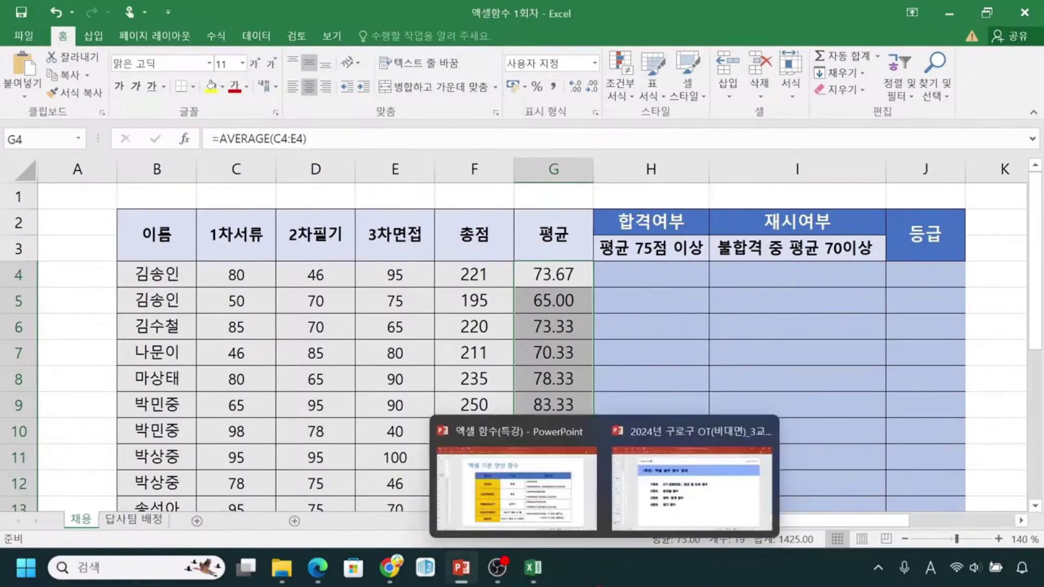
left_click(534, 518)
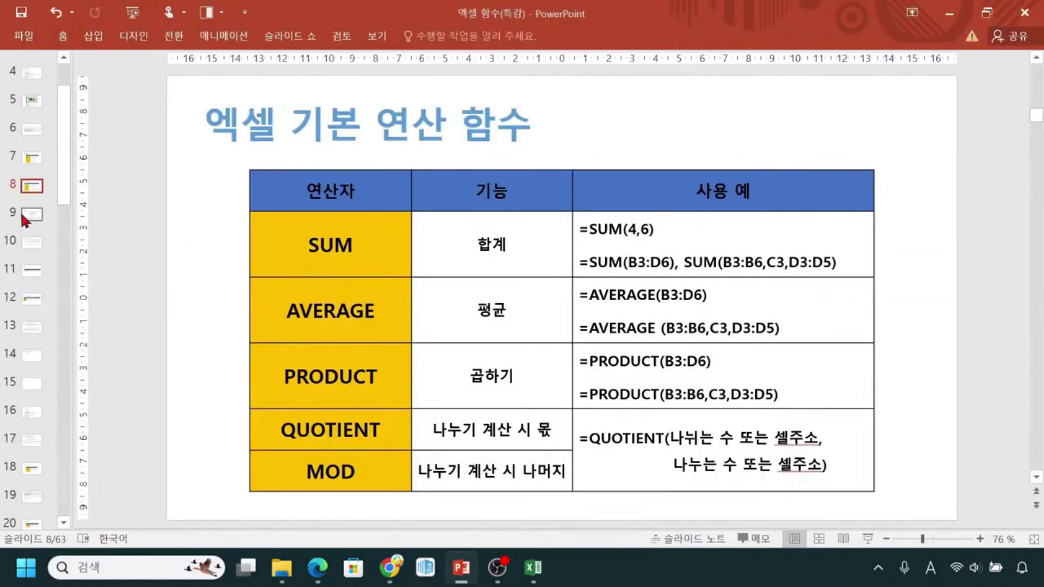
left_click(24, 217)
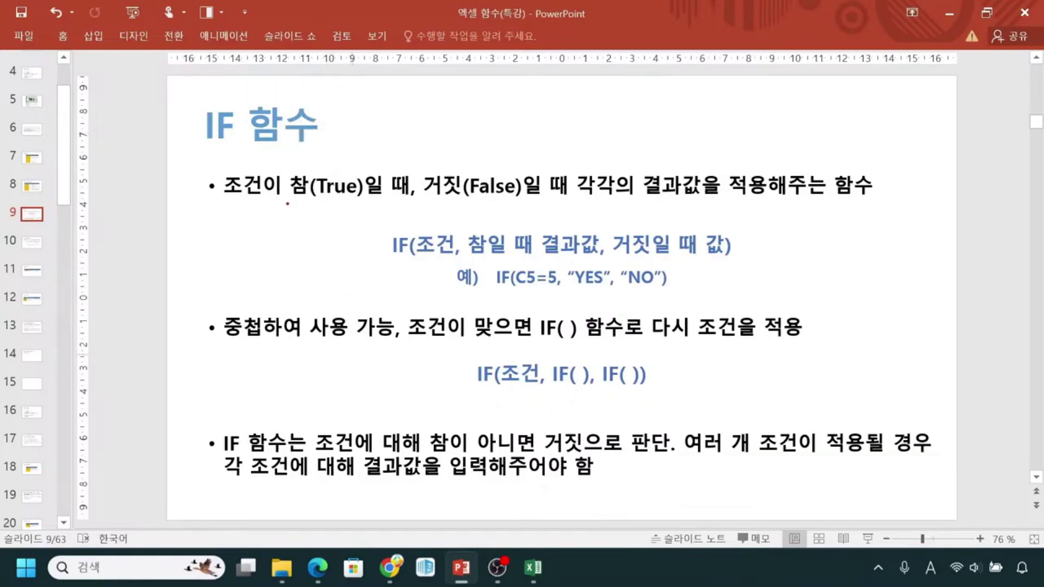
Underline the key terms of the IF definition in red, then add an equals sign and box the three arguments in its syntax line.
left_click_drag(296, 202, 365, 203)
left_click_drag(432, 199, 769, 199)
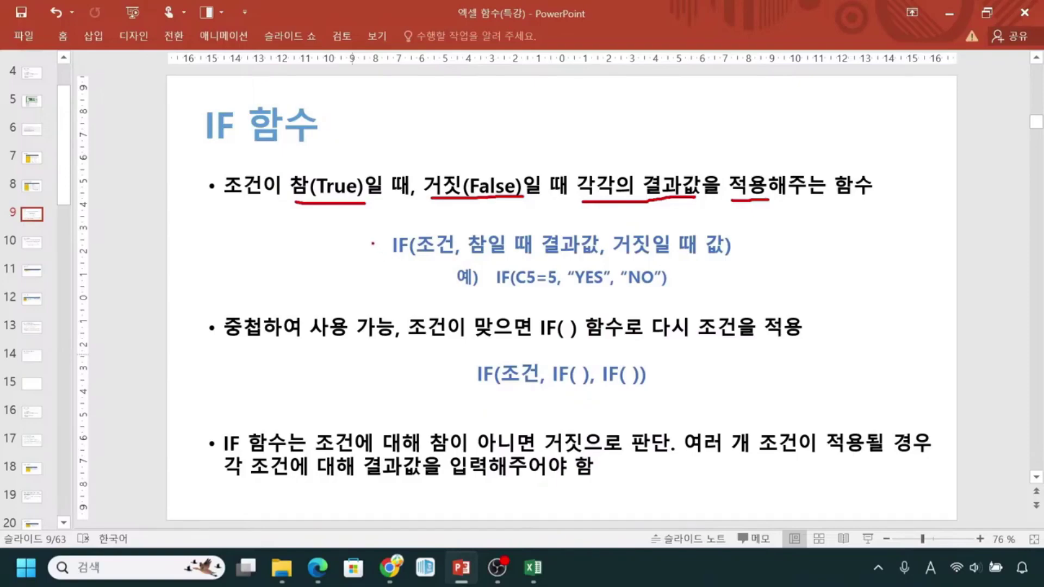
left_click_drag(375, 244, 386, 249)
left_click_drag(391, 260, 408, 258)
mouse_move(418, 234)
left_mouse_down()
mouse_move(438, 256)
mouse_move(418, 231)
left_mouse_up()
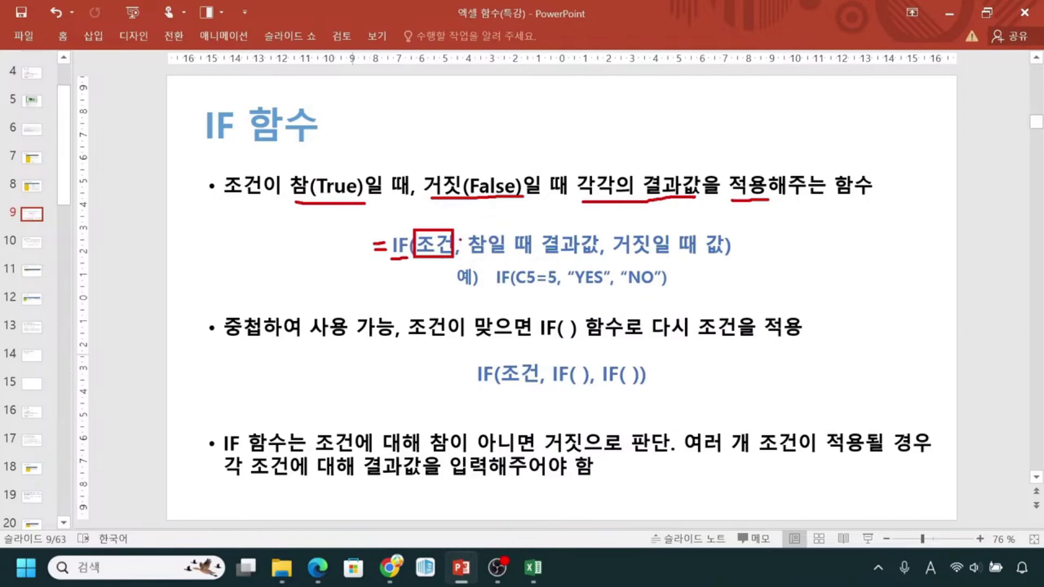
mouse_move(467, 230)
left_mouse_down()
mouse_move(517, 259)
mouse_move(578, 261)
mouse_move(598, 233)
mouse_move(467, 229)
left_mouse_up()
mouse_move(611, 231)
left_mouse_down()
mouse_move(610, 255)
mouse_move(698, 258)
mouse_move(713, 232)
mouse_move(609, 231)
left_mouse_up()
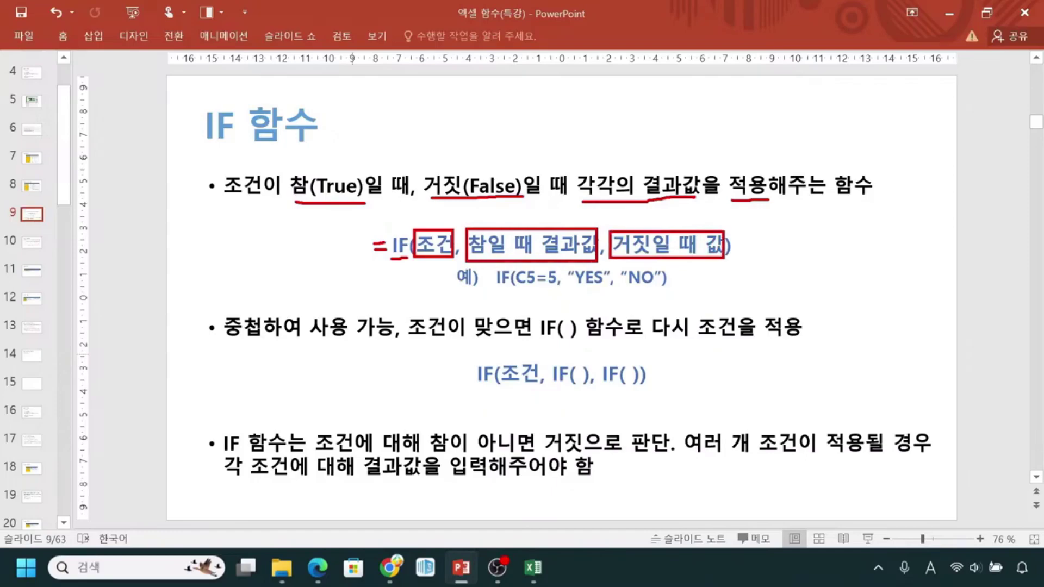
left_click_drag(454, 261, 475, 262)
left_click_drag(597, 262, 620, 260)
Mark up the IF(C5=5, "YES", "NO") example in red with an equals sign, underlines for the condition and "NO", and an arrow to "YES".
left_click_drag(483, 277, 493, 280)
left_click_drag(515, 289, 553, 288)
left_click_drag(537, 289, 599, 291)
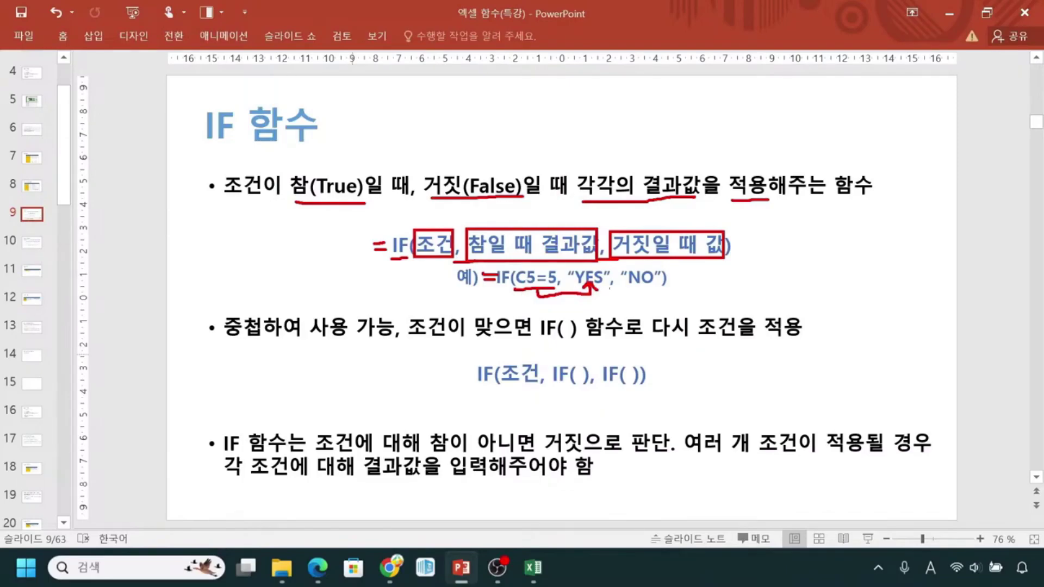
left_click_drag(626, 289, 652, 288)
Switch to the 엑셀함수 1회차 workbook in Excel, select H4 and widen the 합격여부 column to fit a long formula.
left_click(533, 568)
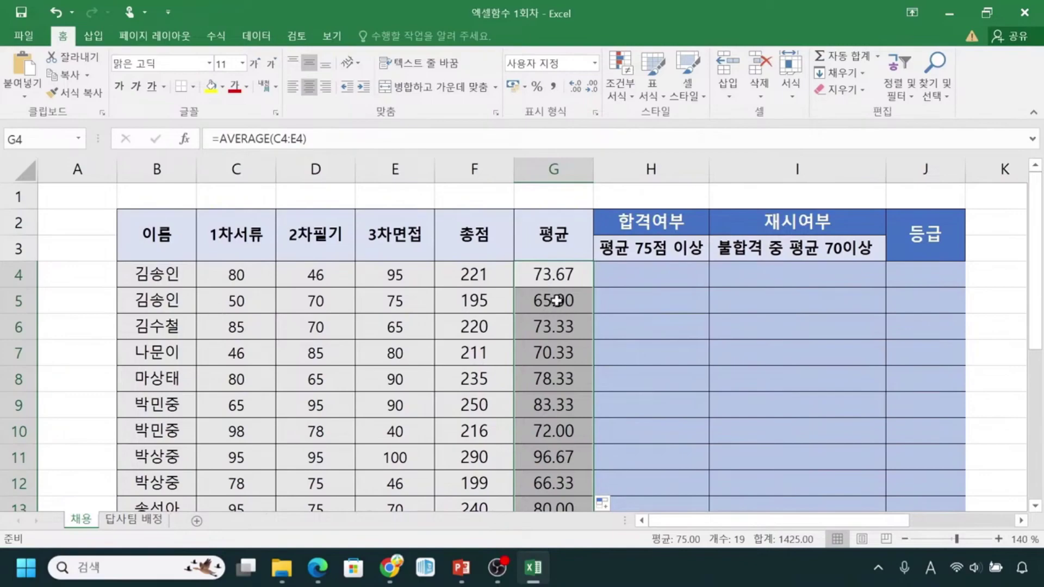
left_click(631, 282)
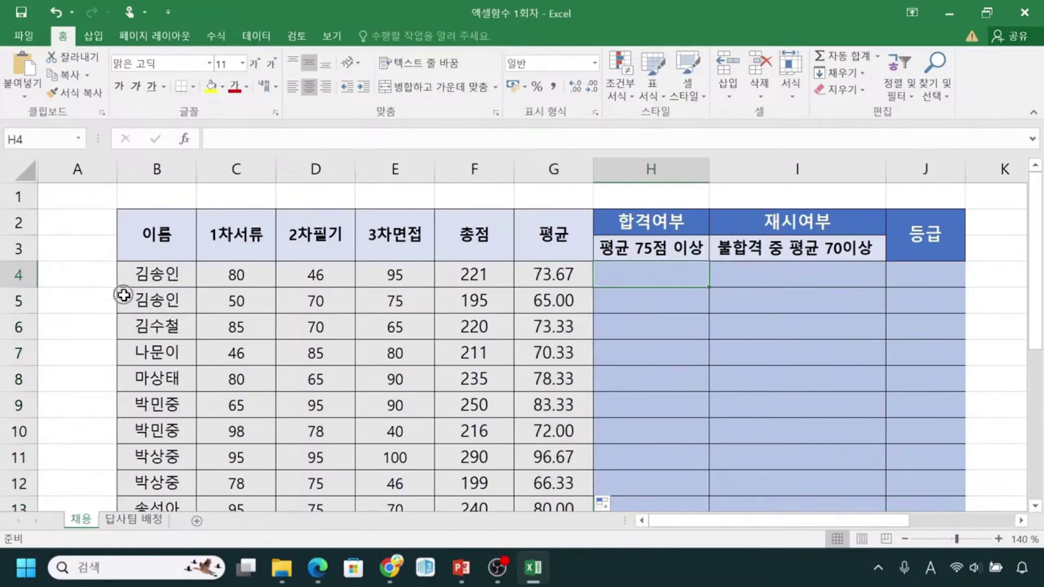
key("ctrl")
left_click(677, 275)
left_click_drag(709, 175, 843, 296)
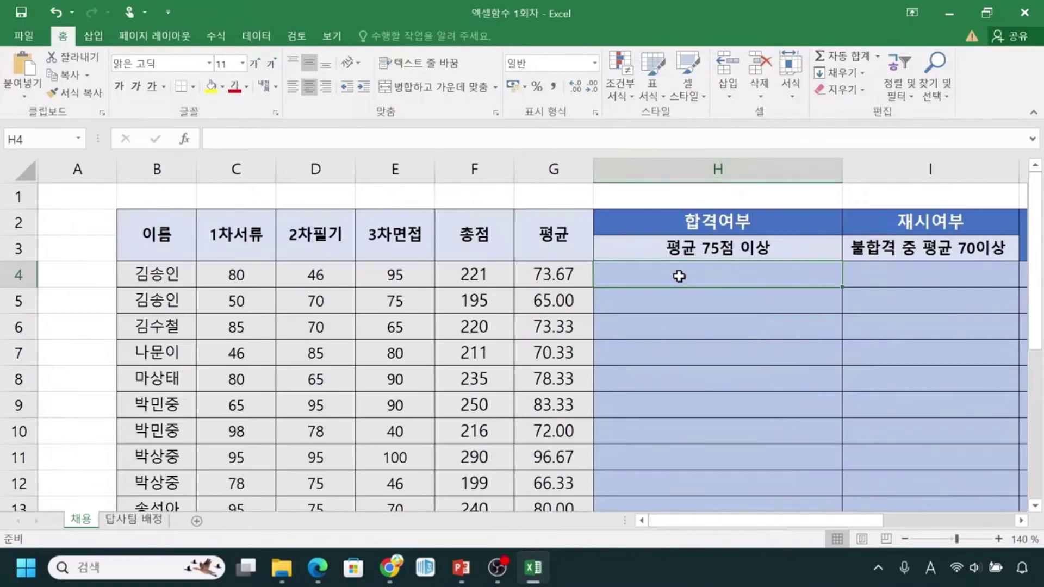
Start an IF formula in H4 with the condition G4>=75, followed by a comma for the next argument.
double_click(679, 276)
type("=")
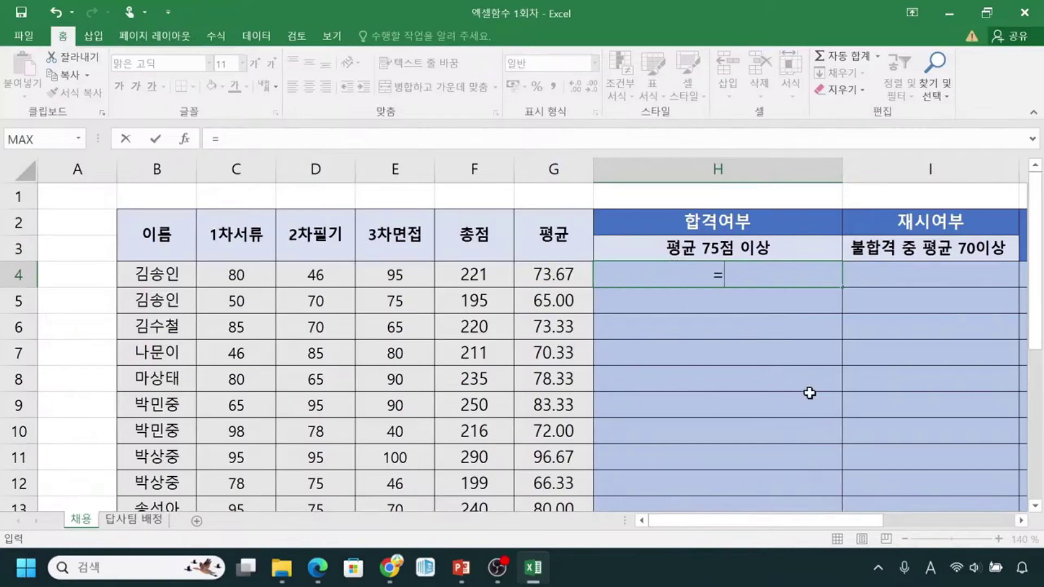
type("if")
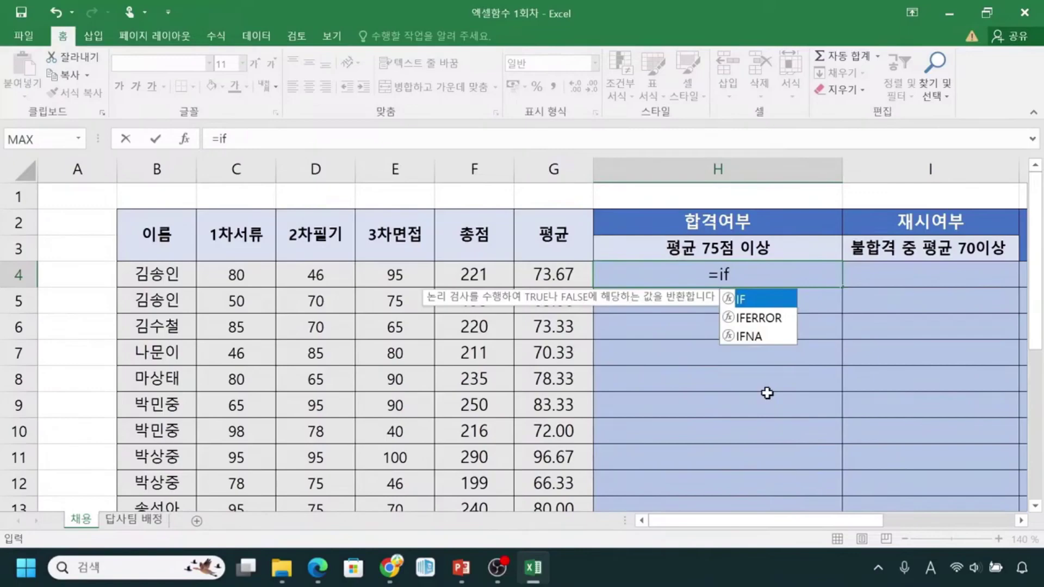
double_click(784, 306)
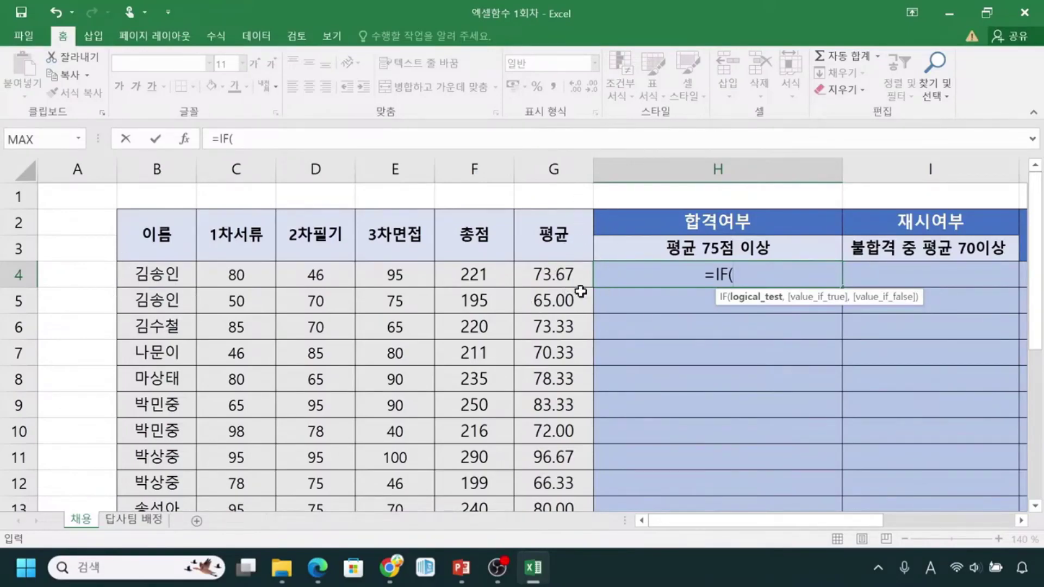
left_click(573, 279)
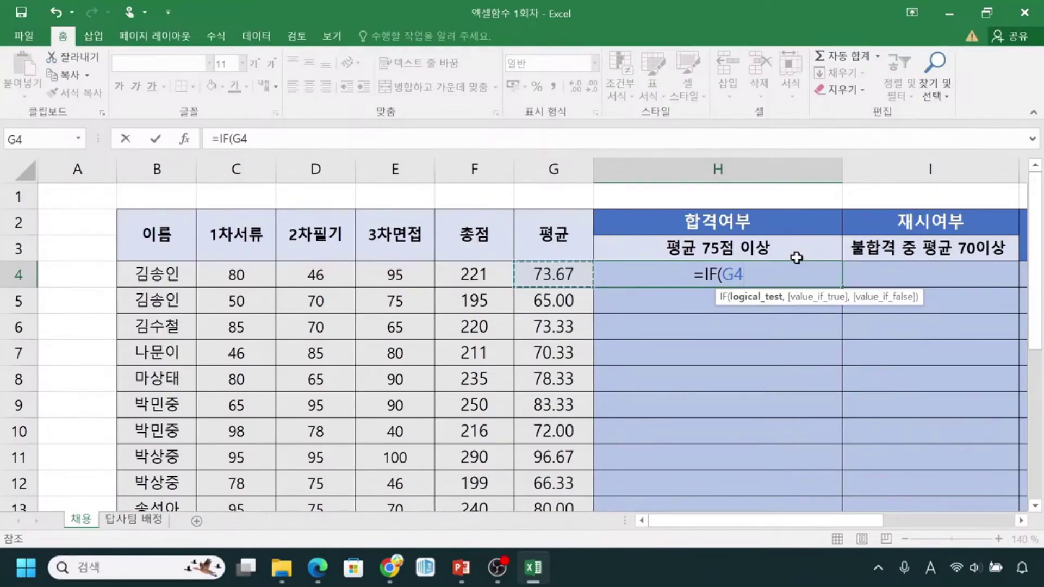
type(">")
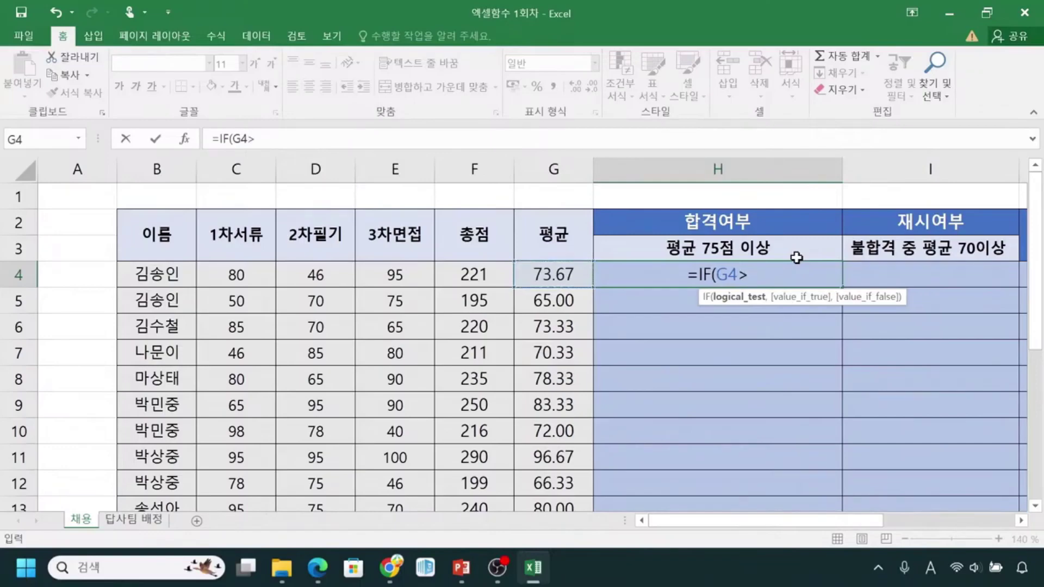
type("=75")
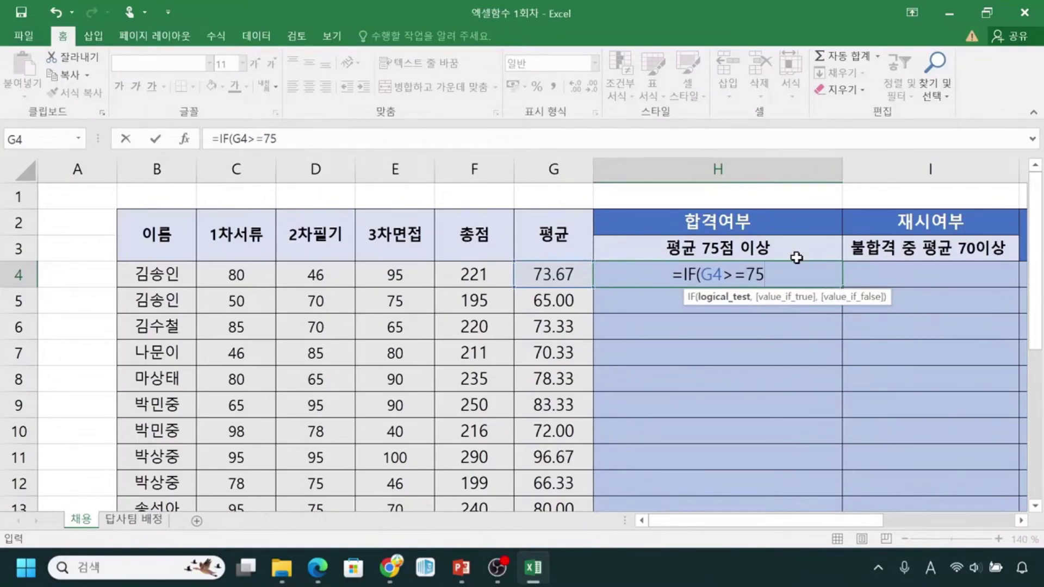
type(",")
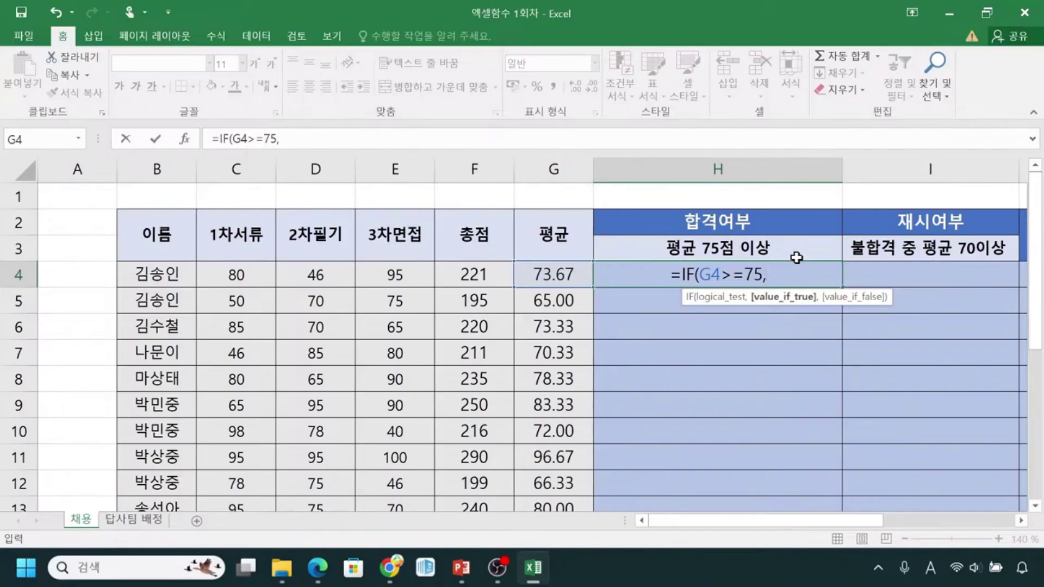
Add 합격 in double quotation marks as the value if true in the H4 formula.
type("gk")
key("BackSpace")
key("BackSpace")
type("합격")
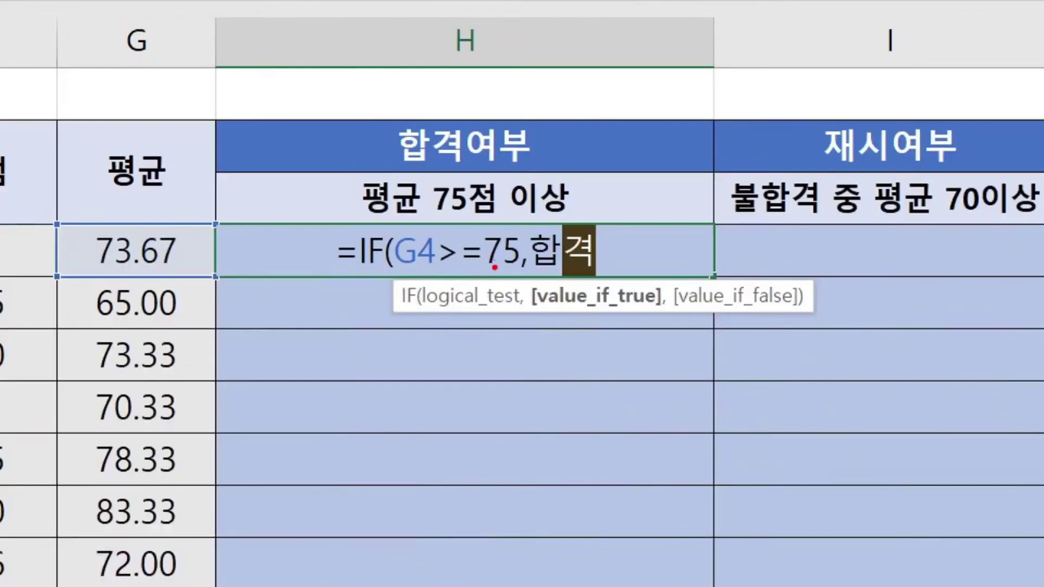
left_click_drag(477, 270, 515, 266)
key("Escape")
left_click(757, 273)
type("\"")
key("Right")
key("Right")
type("\"")
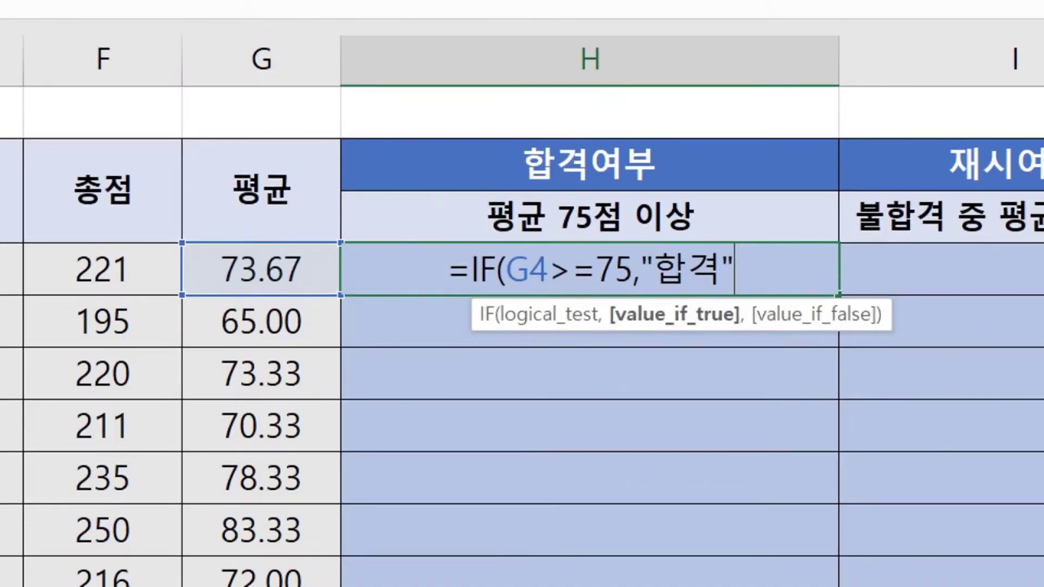
Underline the condition and "합격" in the H4 formula in red, draw an arrow to value_if_false, and clear the markings.
left_click_drag(512, 289, 724, 295)
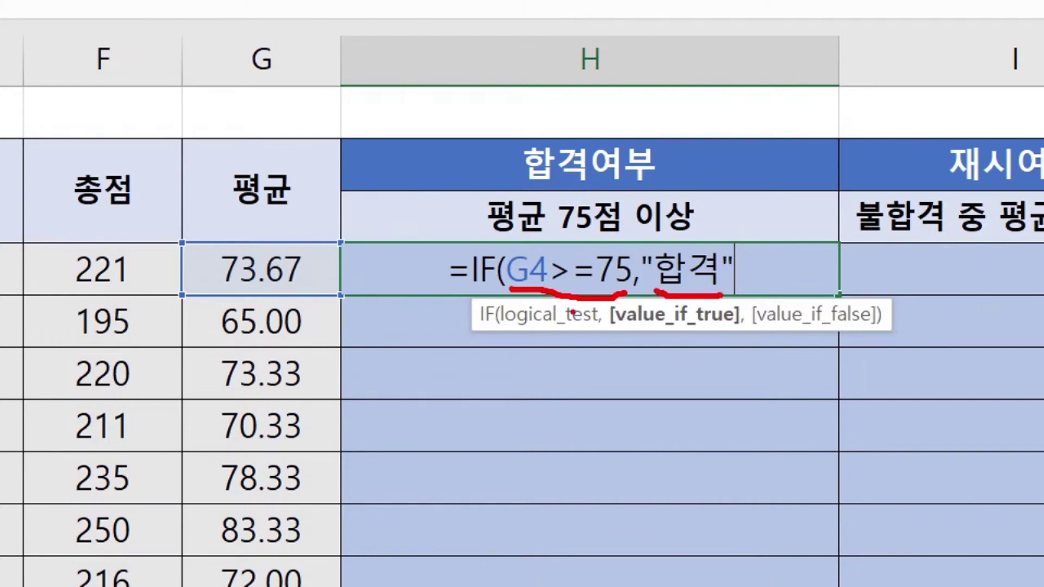
mouse_move(574, 306)
left_mouse_down()
mouse_move(572, 325)
mouse_move(671, 359)
mouse_move(769, 318)
mouse_move(772, 298)
mouse_move(786, 312)
left_mouse_up()
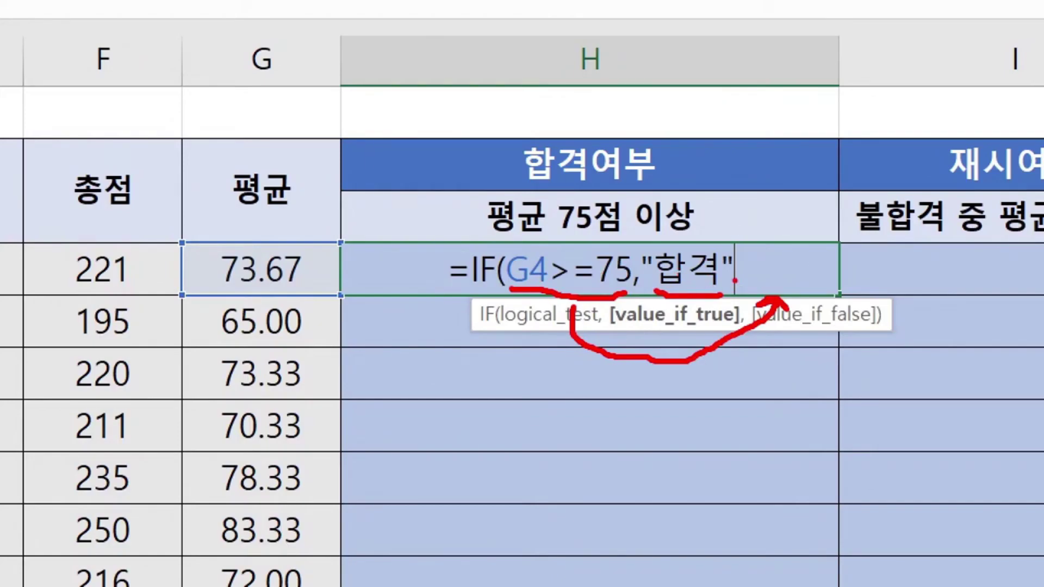
left_click_drag(734, 276, 734, 284)
key("Escape")
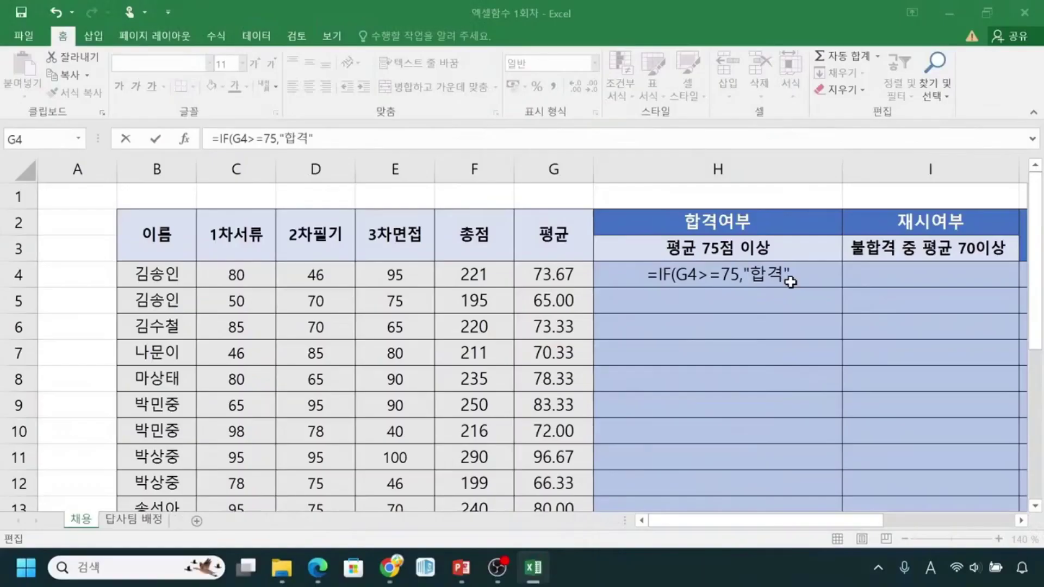
Add "불합격" as the value if false and complete the H4 formula as =IF(G4>=75,"합격","불합격").
type(",\"")
type("불합")
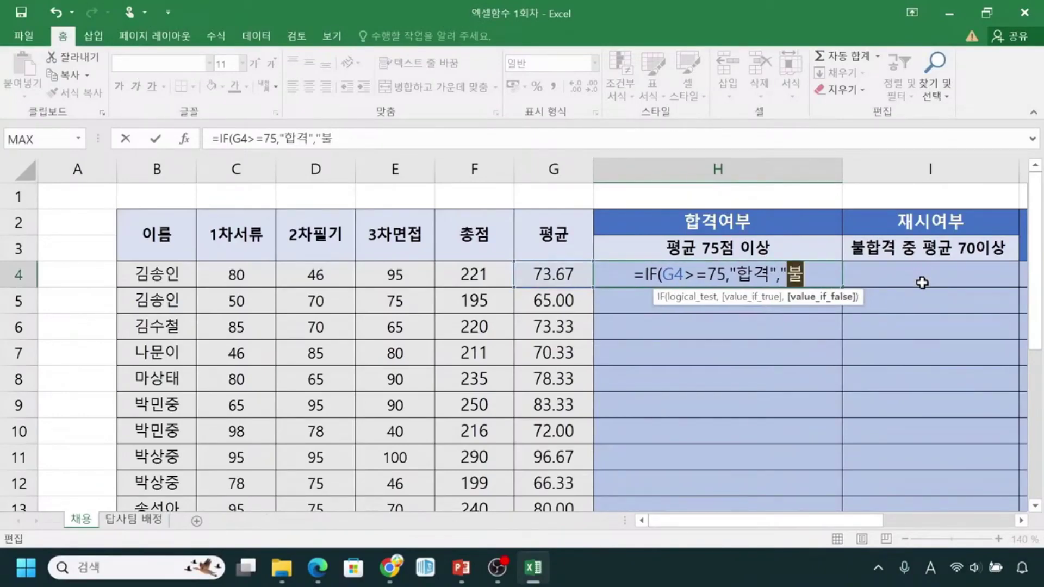
type("격\"")
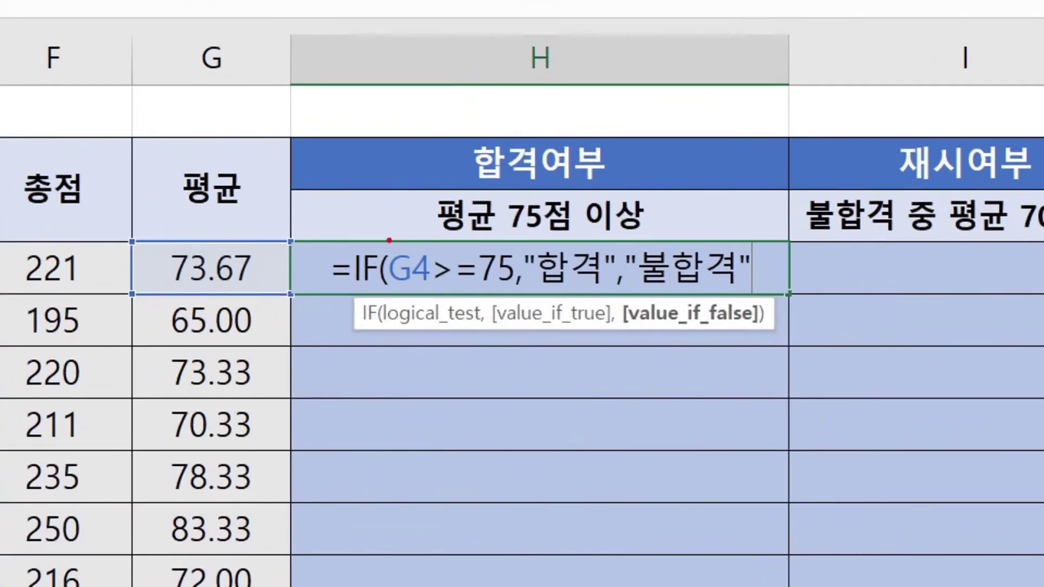
mouse_move(392, 247)
left_mouse_down()
mouse_move(379, 292)
mouse_move(387, 312)
left_mouse_up()
mouse_move(760, 228)
left_mouse_down()
mouse_move(795, 299)
mouse_move(771, 325)
left_mouse_up()
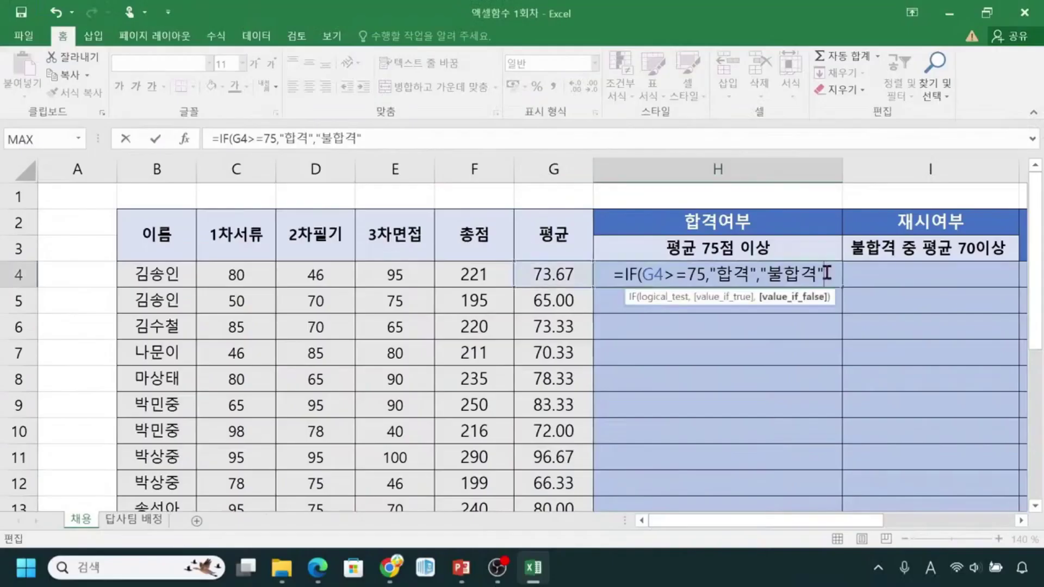
type(")")
key("Return")
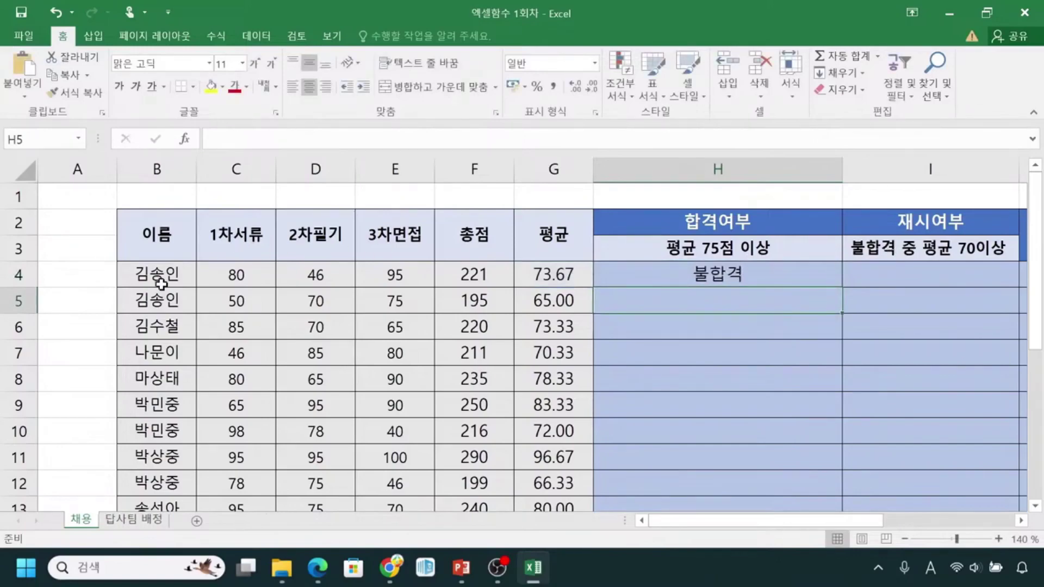
Fill the H4 pass-status formula down the 합격여부 column to the last applicant and check the filled cells.
left_click(775, 278)
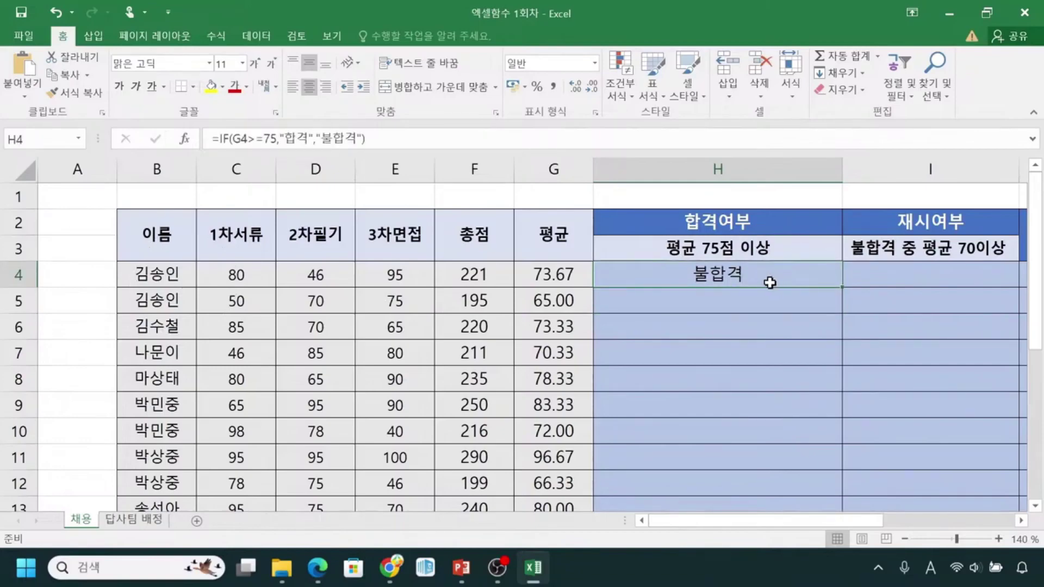
double_click(843, 288)
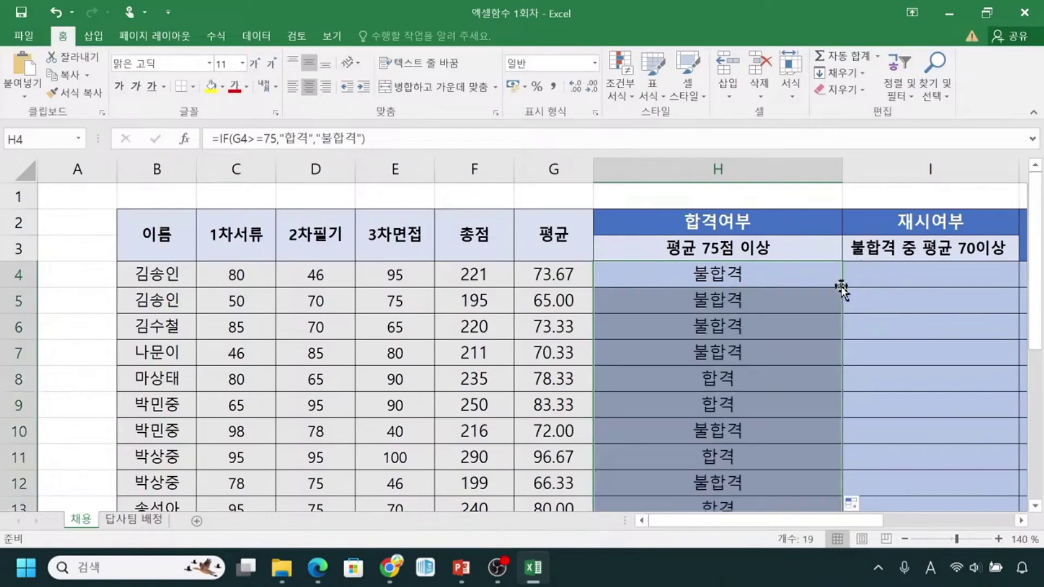
scroll(728, 336, "down", 5)
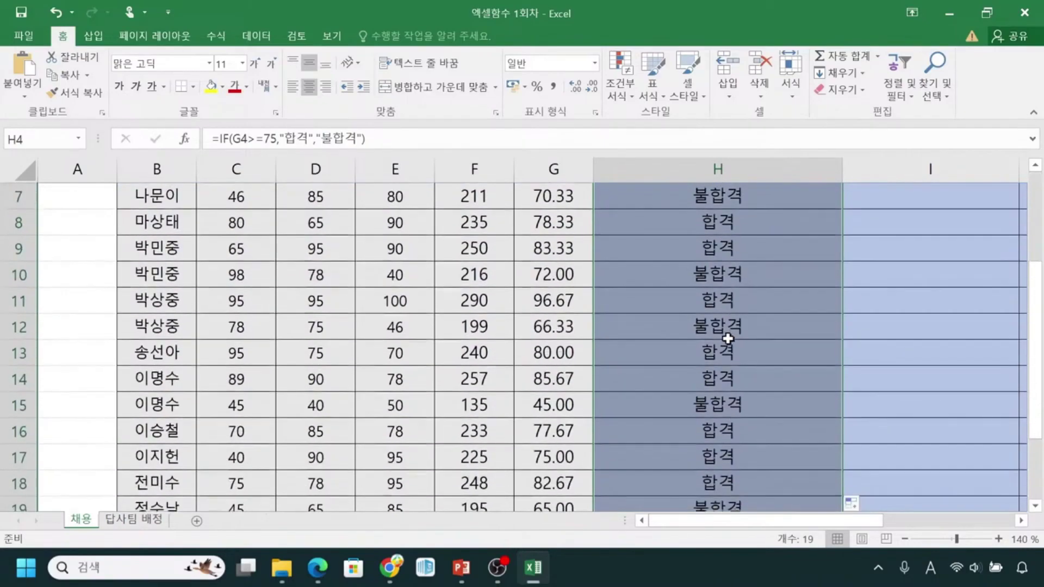
scroll(728, 339, "up", 5)
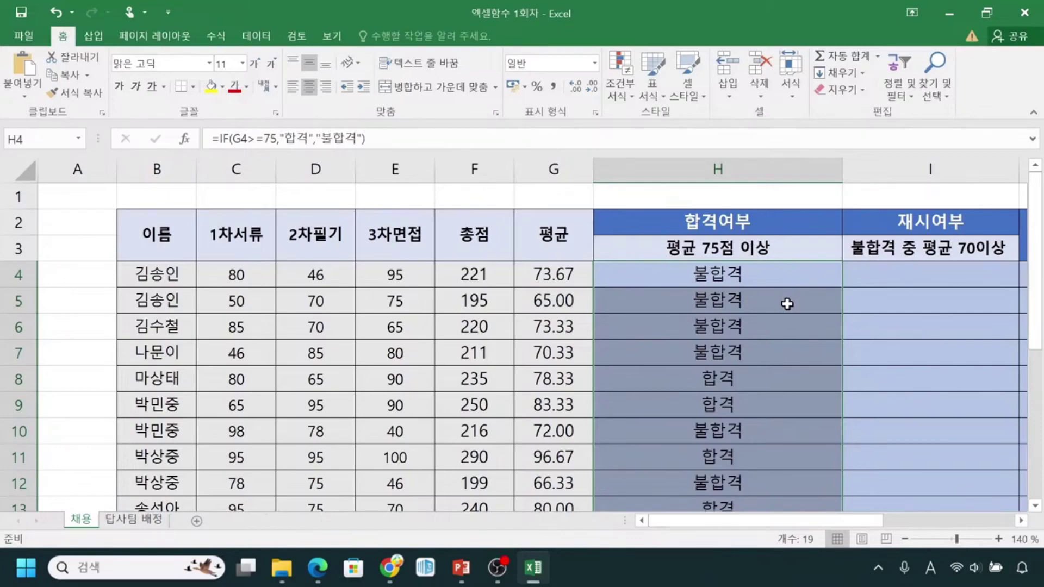
Switch to the IF slide in PowerPoint, box 중첩 and underline the rest of the nested-use phrase in red, and clear the markings.
left_click_drag(844, 520, 885, 511)
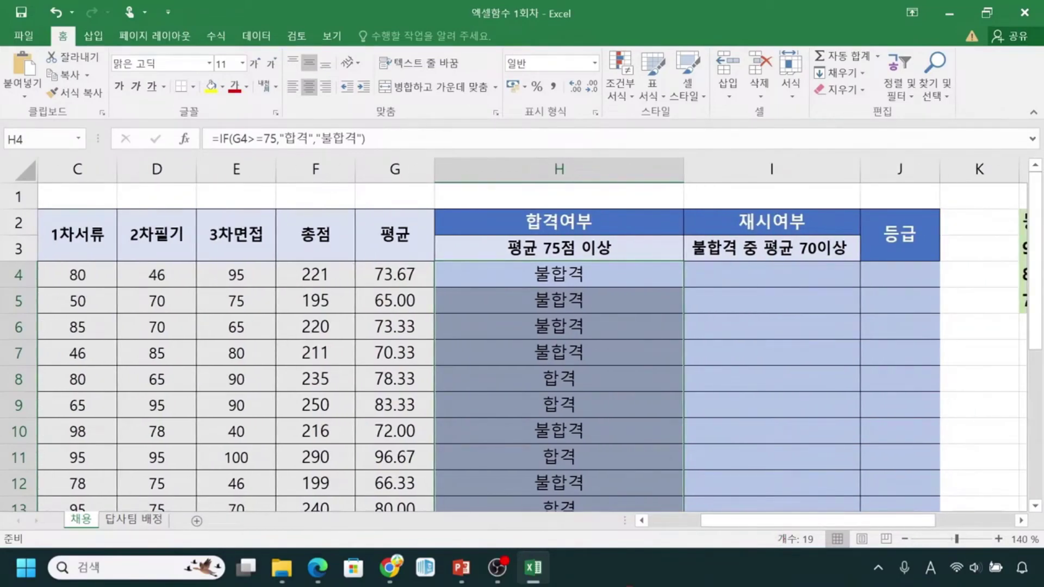
mouse_move(462, 568)
left_click(512, 479)
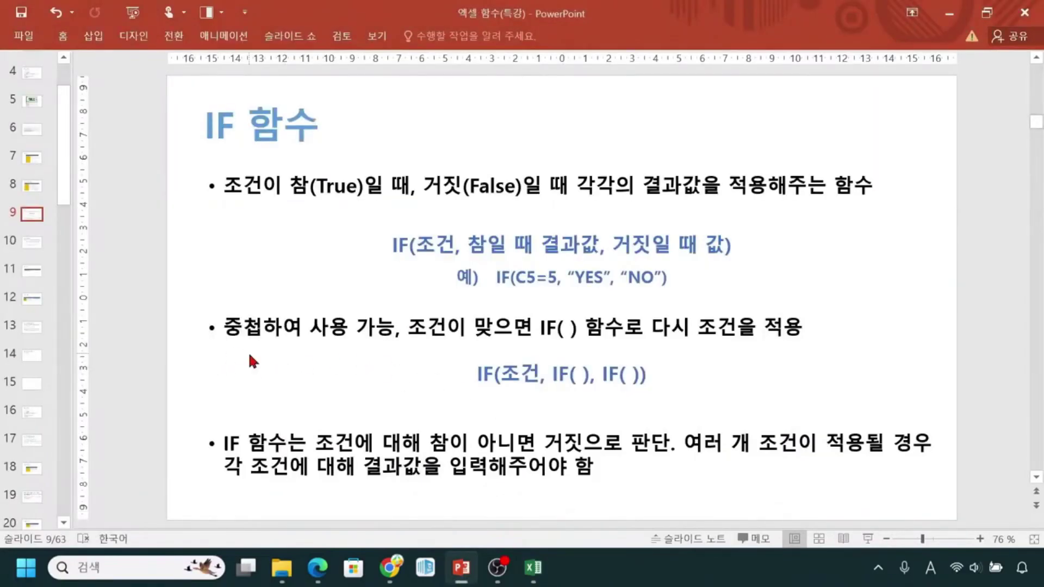
mouse_move(212, 312)
left_mouse_down()
mouse_move(266, 345)
mouse_move(376, 339)
left_mouse_up()
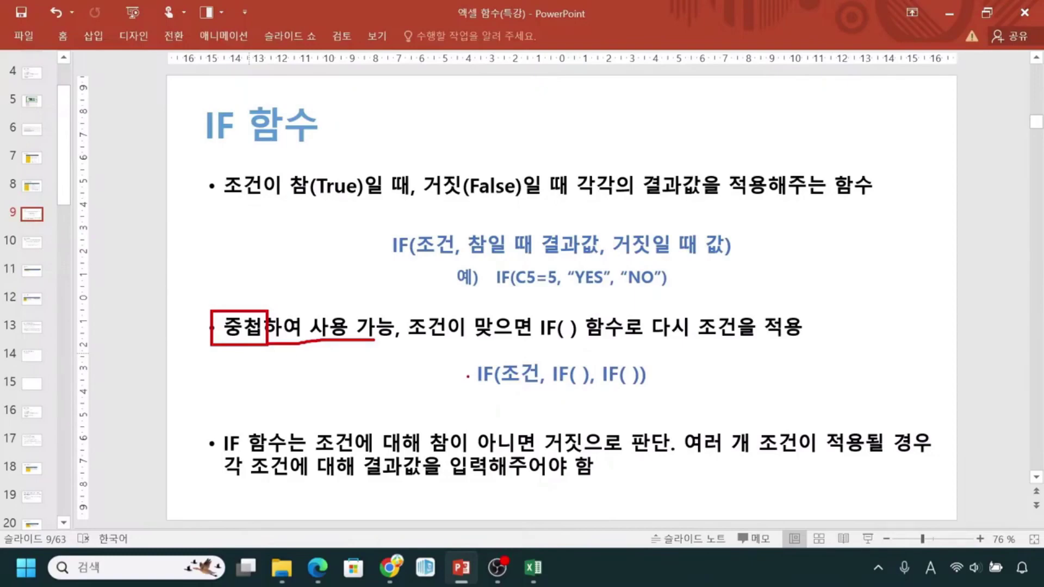
key("Escape")
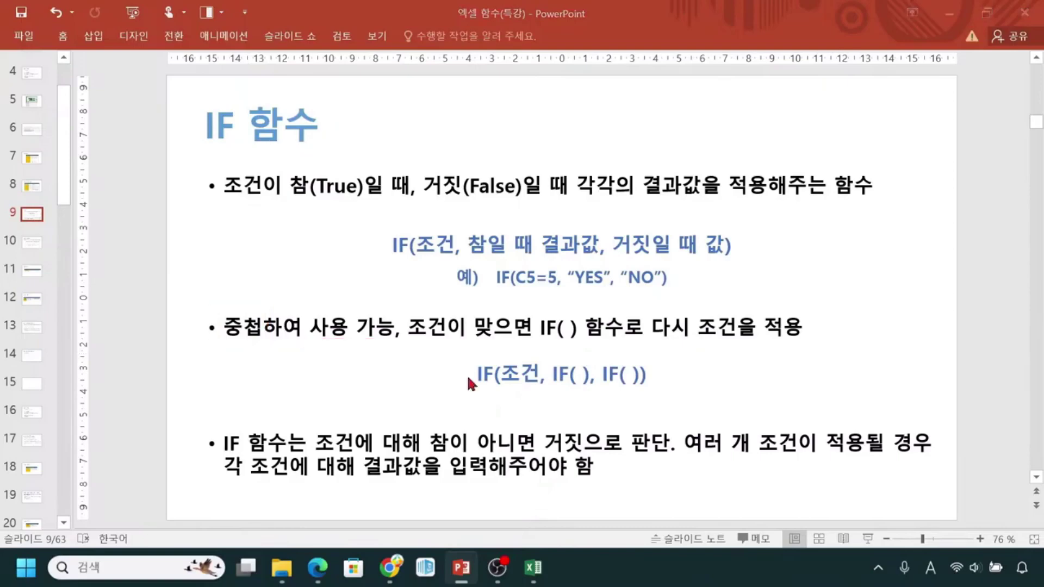
Return to the Excel workbook, box the 평균 75점 이상 criterion under 합격여부 in red, and clear the markings.
key("alt+Tab")
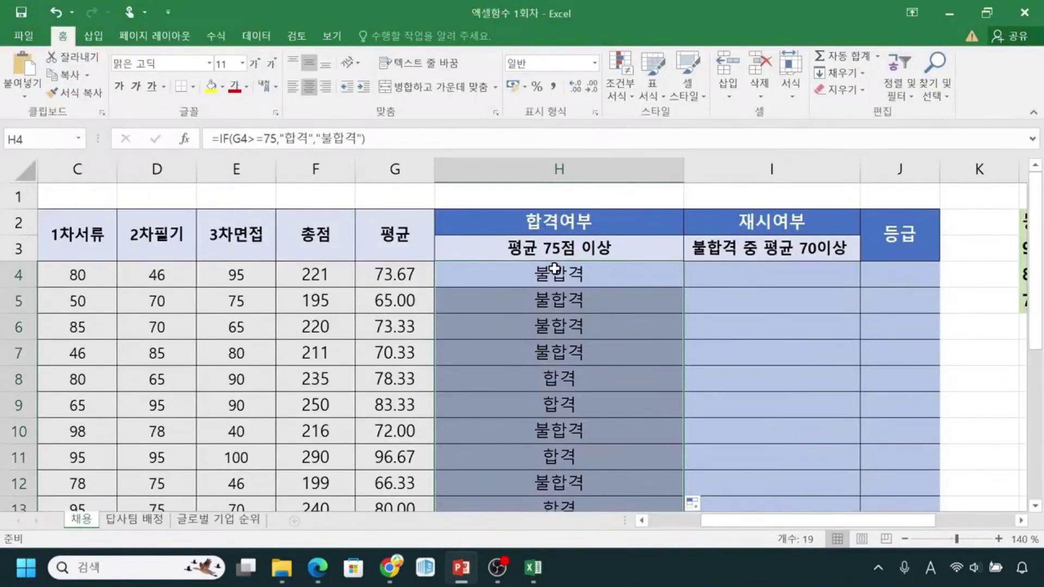
mouse_move(504, 235)
left_mouse_down()
mouse_move(511, 255)
mouse_move(623, 262)
left_mouse_up()
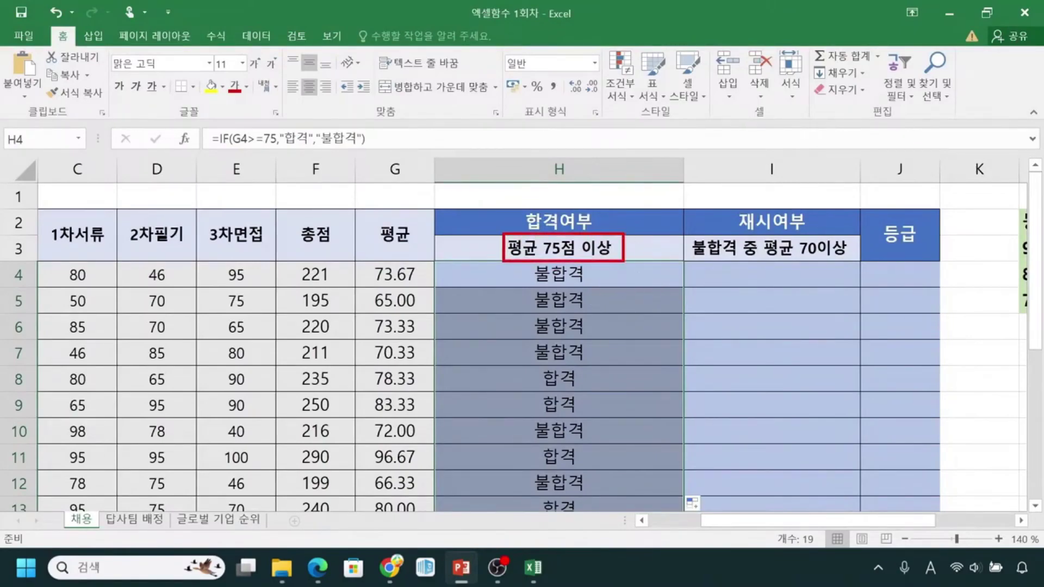
left_click_drag(650, 228, 650, 255)
key("Escape")
Switch back to the IF slide in PowerPoint and draw a red equals sign before the nested syntax IF(조건, IF( ), IF( )).
key("alt+Tab")
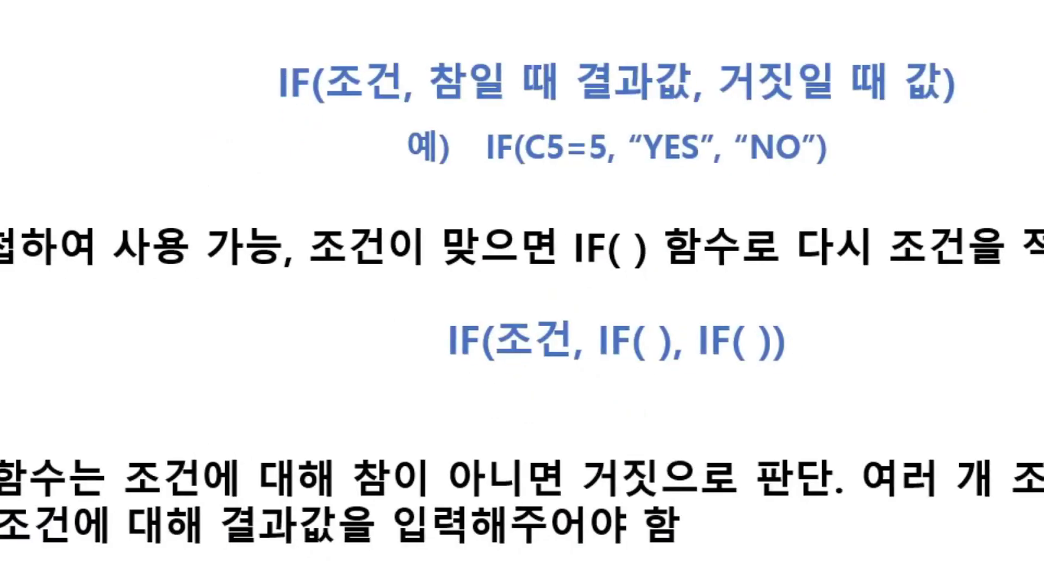
mouse_move(413, 332)
left_mouse_down()
mouse_move(444, 333)
mouse_move(438, 350)
left_mouse_up()
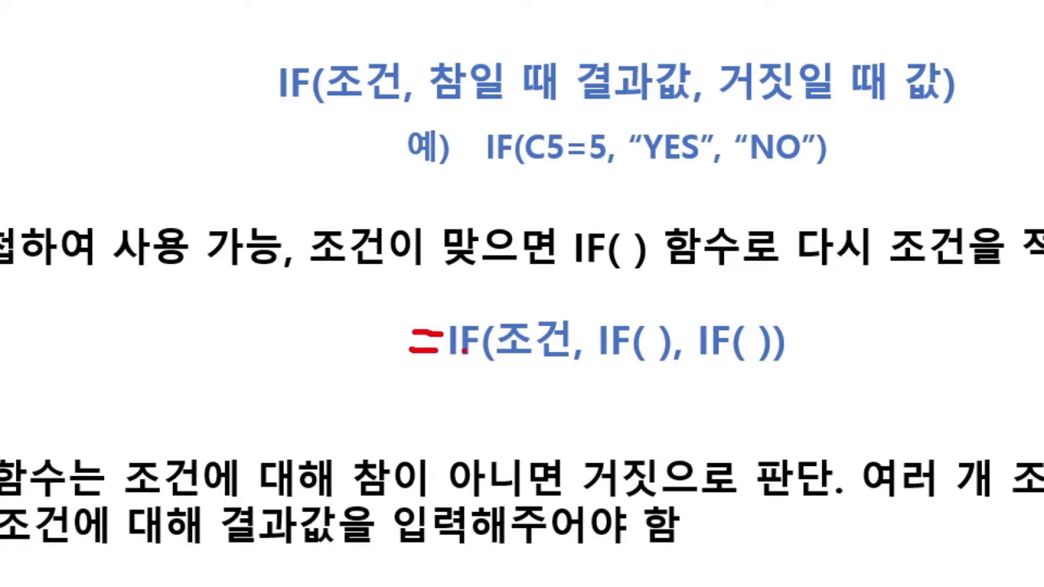
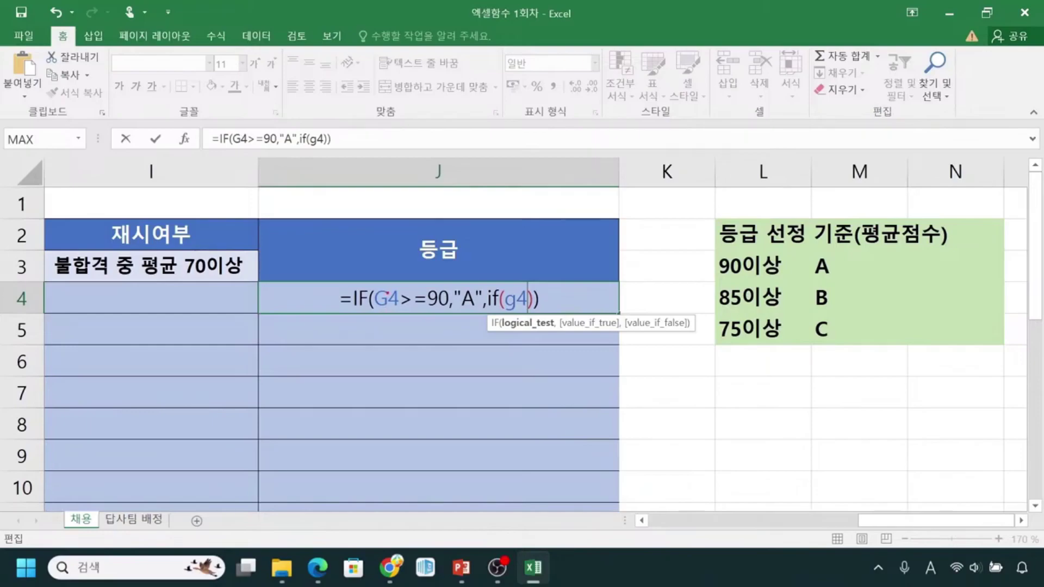
Draw a red arrow from G4 to the nested g4 in the J4 grade formula in Excel and clear it.
mouse_move(387, 292)
left_mouse_down()
mouse_move(455, 263)
mouse_move(498, 267)
mouse_move(521, 290)
left_mouse_up()
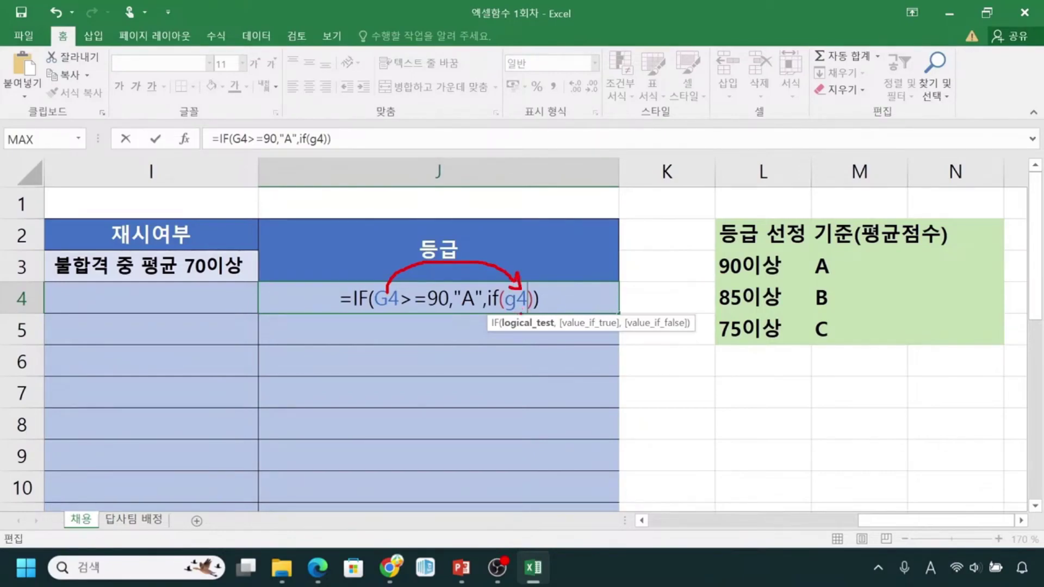
key("Escape")
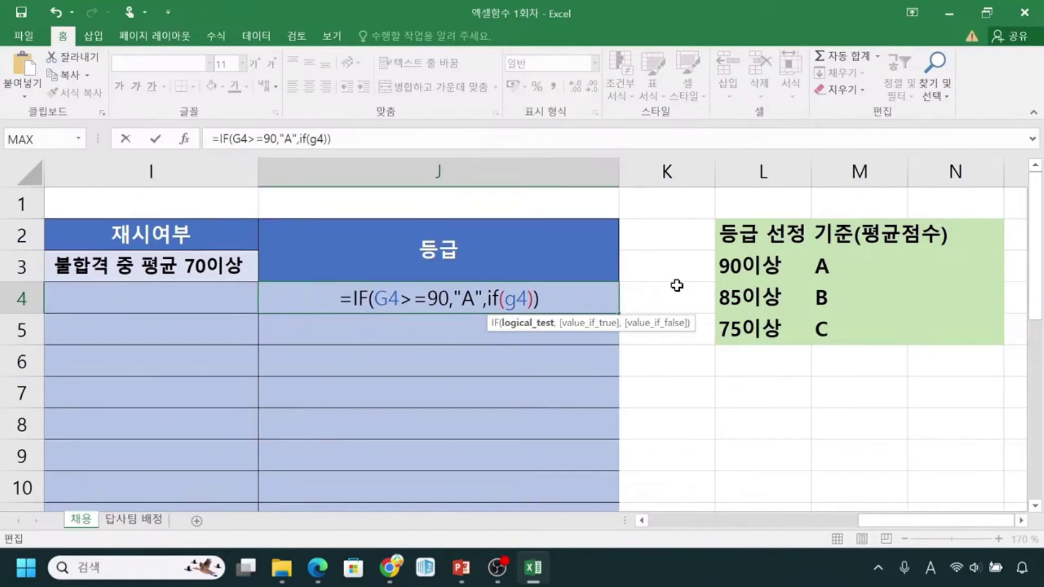
Complete the condition and true value of the nested IF in J4 with g4>=85,"B".
type(">=")
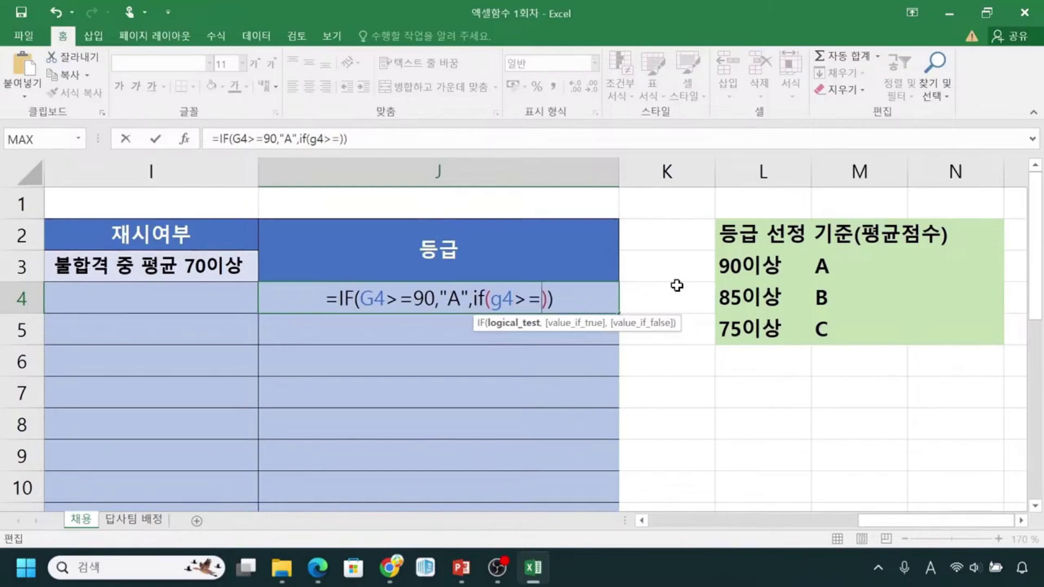
type("85")
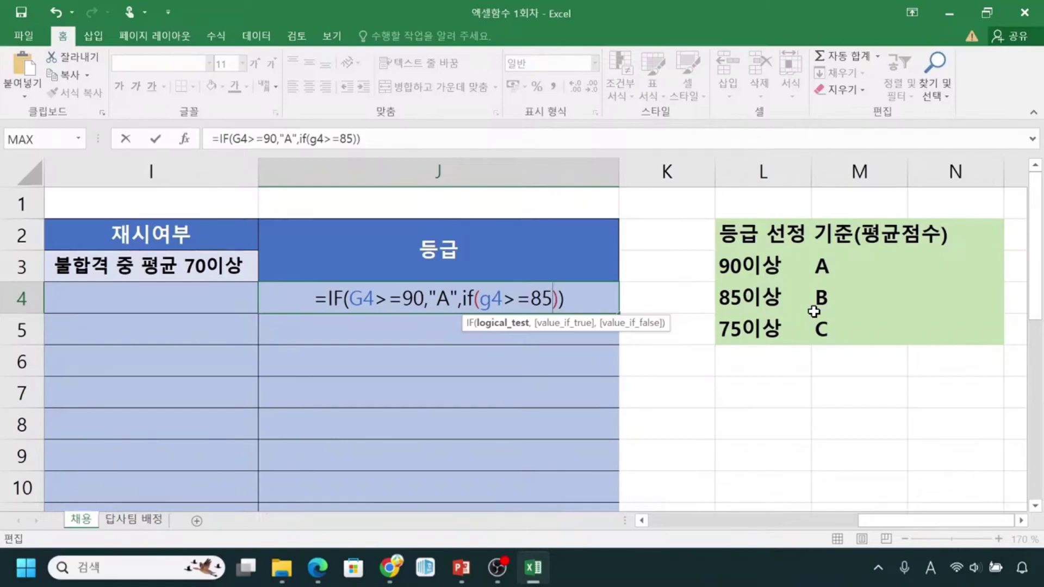
type(",\"")
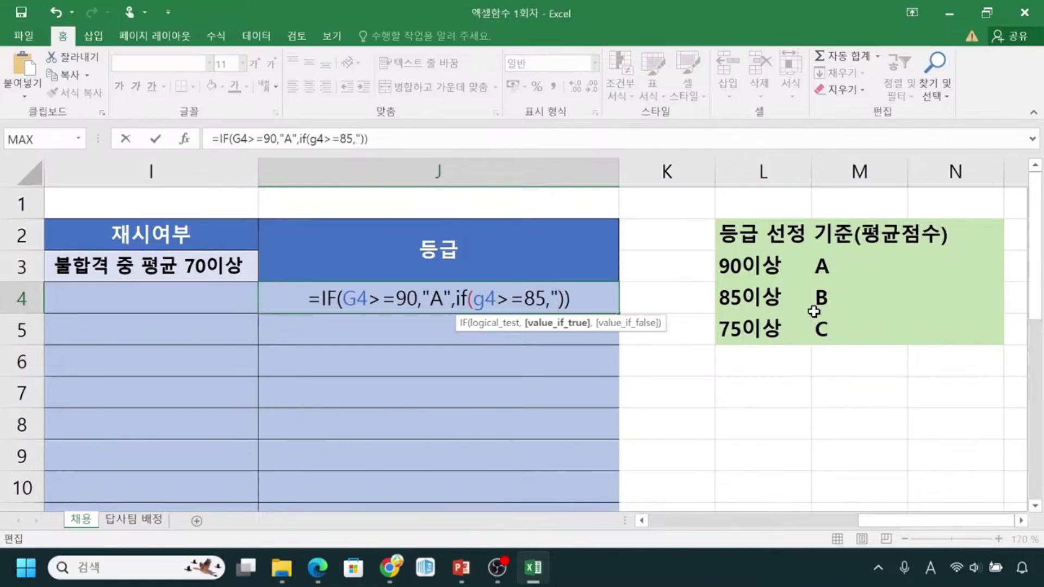
type("B\"")
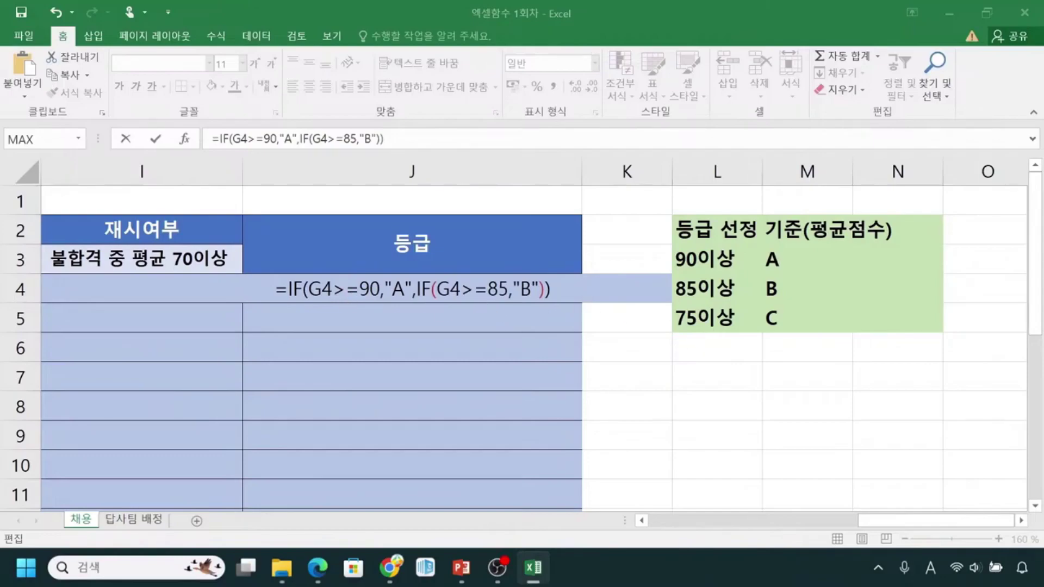
Circle A and B in the J4 formula in red with arrows towards the 등급 header, and write a red C beneath B.
mouse_move(395, 299)
left_mouse_down()
mouse_move(385, 294)
mouse_move(402, 306)
mouse_move(364, 265)
mouse_move(379, 258)
left_mouse_up()
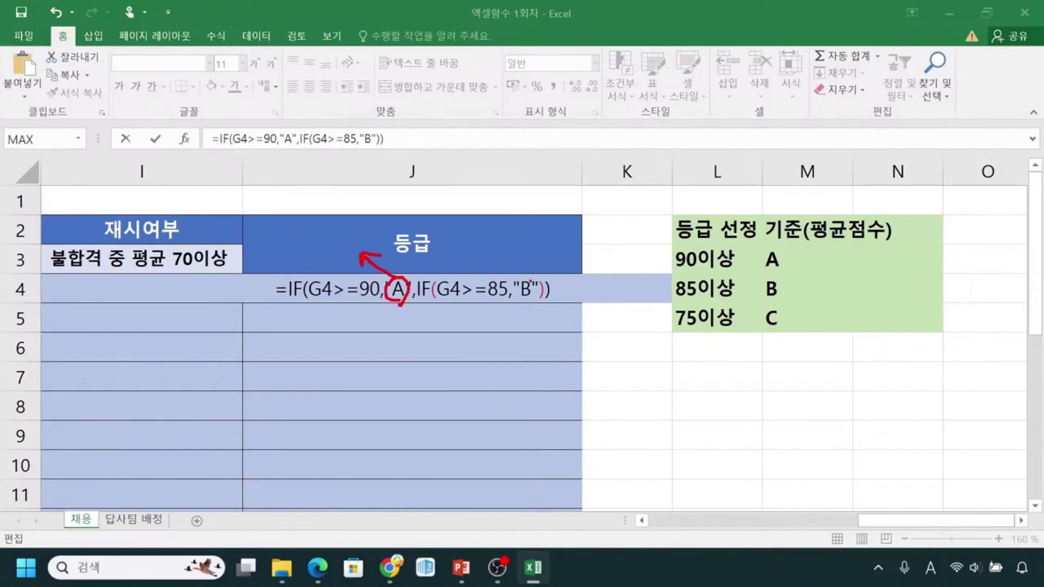
mouse_move(527, 280)
left_mouse_down()
mouse_move(523, 300)
mouse_move(533, 282)
mouse_move(498, 248)
mouse_move(501, 260)
mouse_move(513, 248)
left_mouse_up()
mouse_move(559, 318)
left_mouse_down()
mouse_move(536, 327)
mouse_move(546, 336)
left_mouse_up()
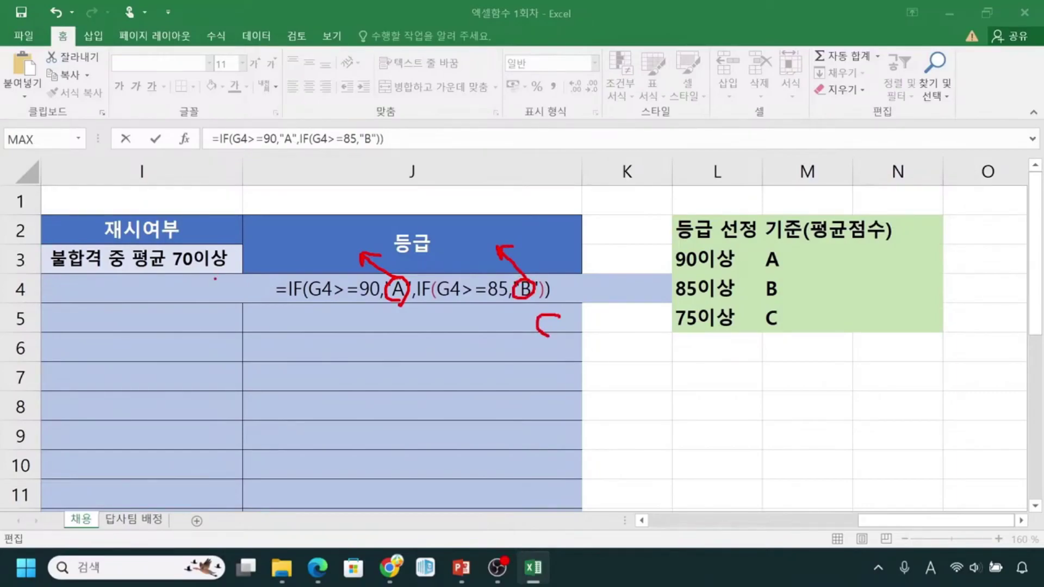
Underline the 75이상 C criterion in red, write 72 below it, box the C note with an X, and clear the markings.
left_click_drag(679, 333, 773, 334)
mouse_move(696, 350)
left_mouse_down()
mouse_move(712, 366)
mouse_move(743, 349)
mouse_move(738, 423)
left_mouse_up()
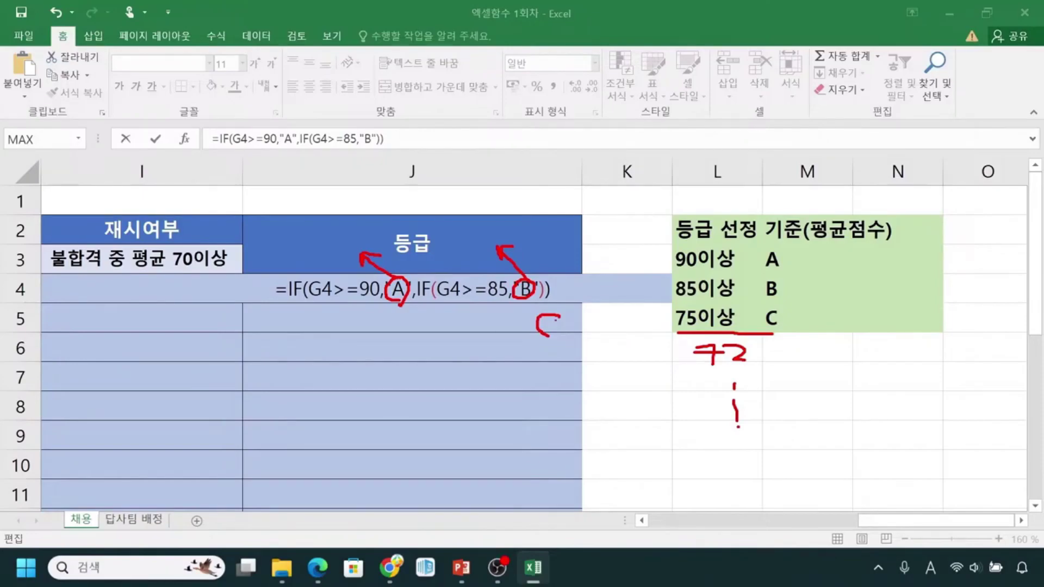
left_click_drag(534, 345, 554, 344)
mouse_move(609, 314)
left_mouse_down()
mouse_move(593, 340)
mouse_move(613, 343)
left_mouse_up()
mouse_move(519, 305)
left_mouse_down()
mouse_move(560, 335)
mouse_move(627, 357)
left_mouse_up()
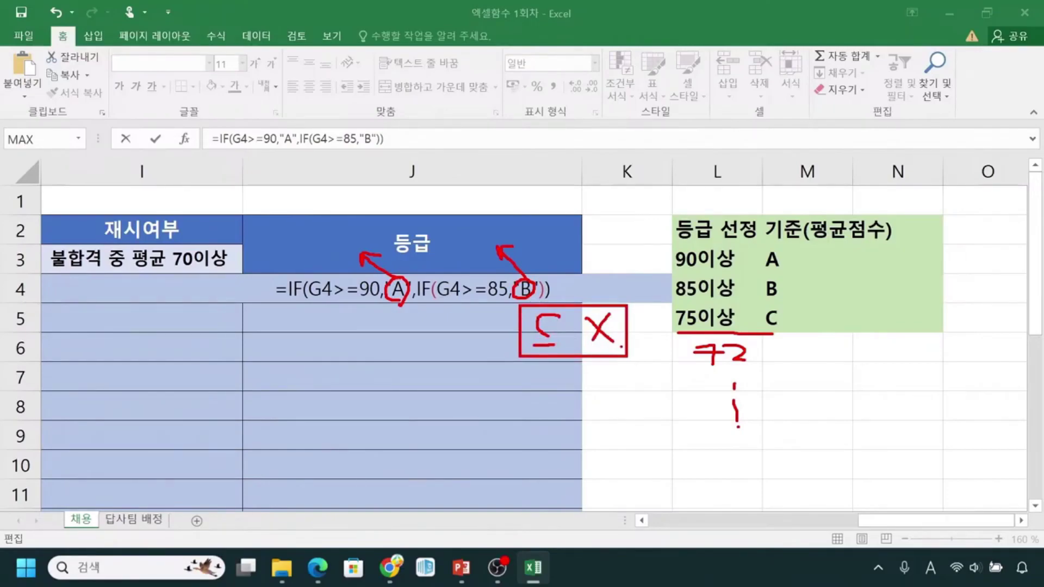
key("Escape")
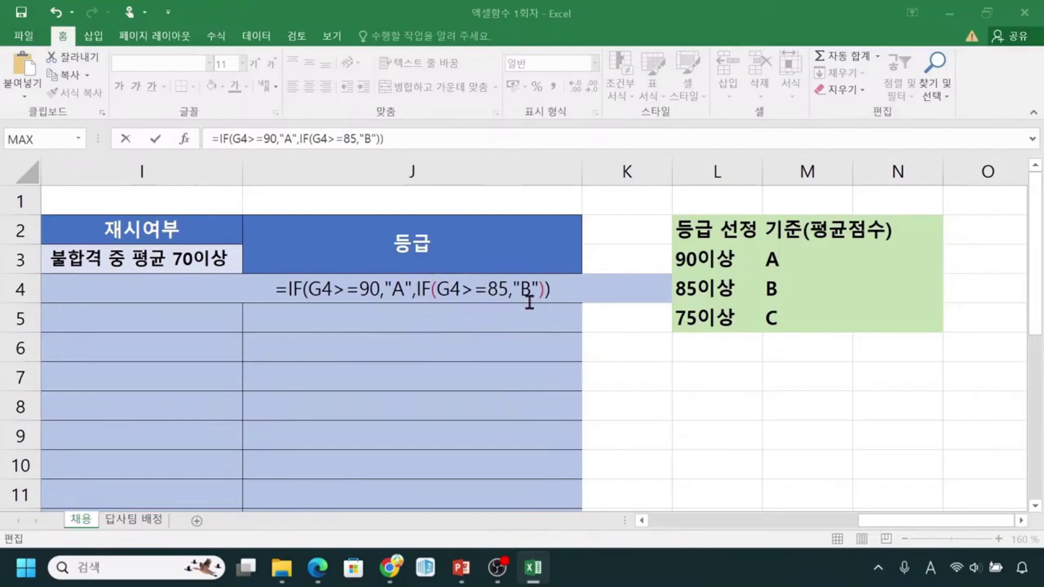
Insert a third nested if() after "B" in the J4 formula as the second IF's false value.
left_click(540, 288)
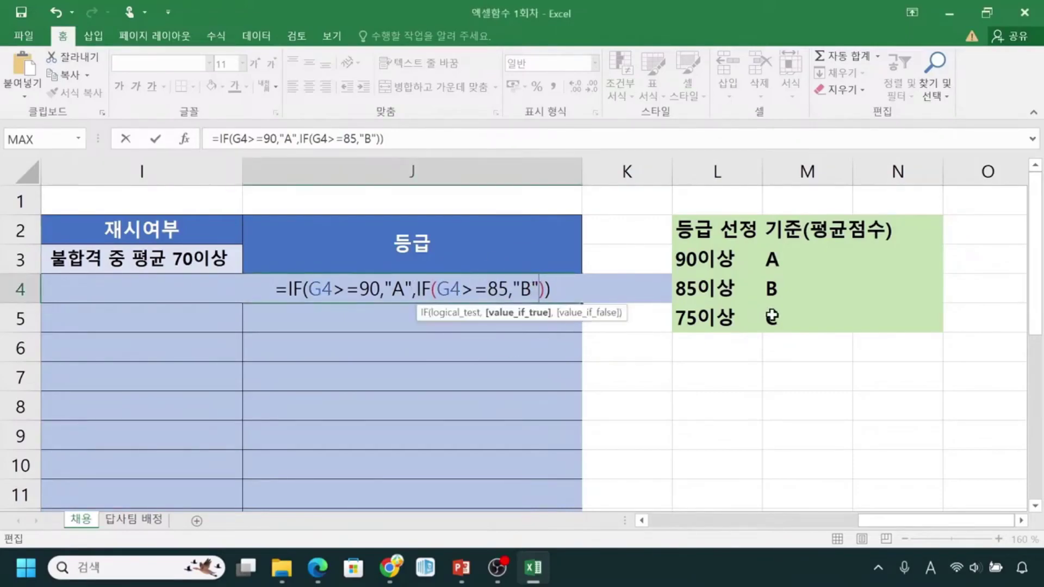
type(",")
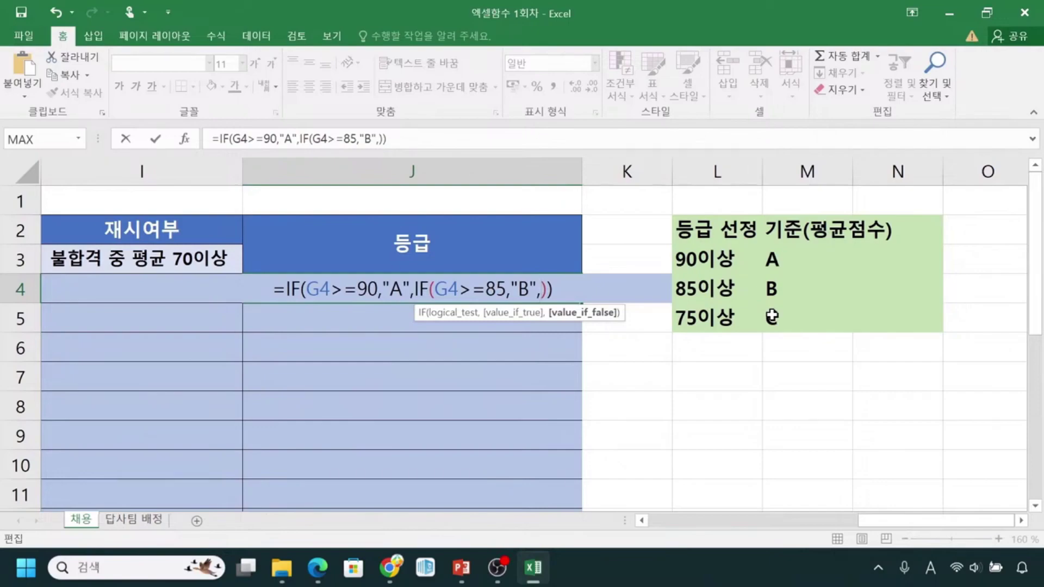
type("if(")
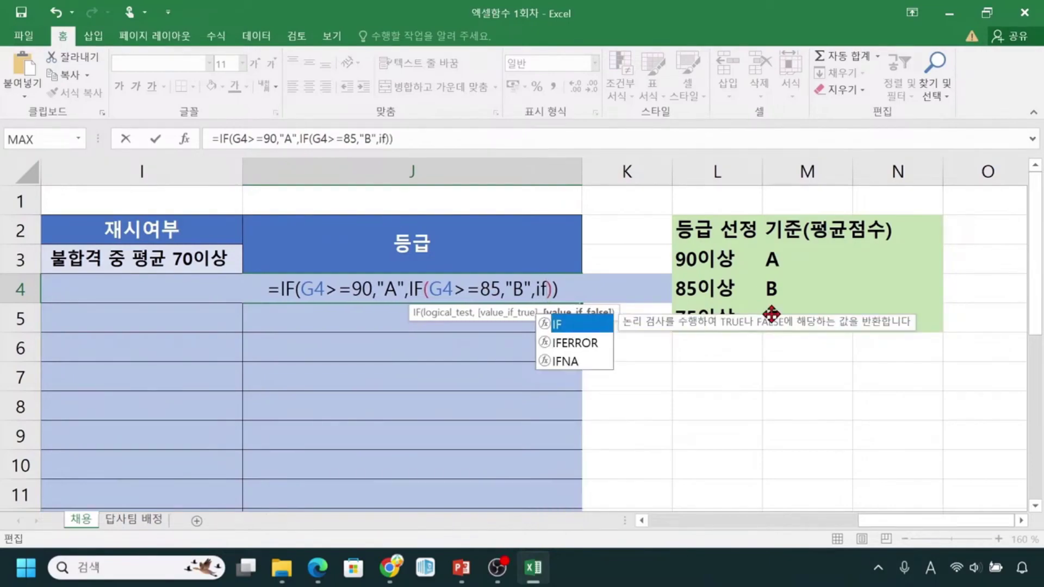
type(")")
key("Left")
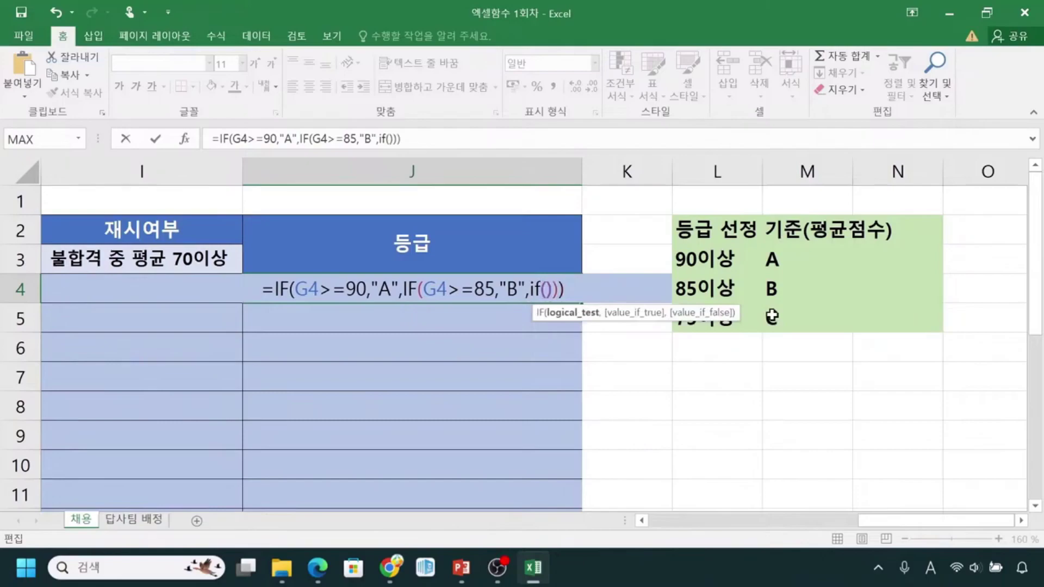
key("Right")
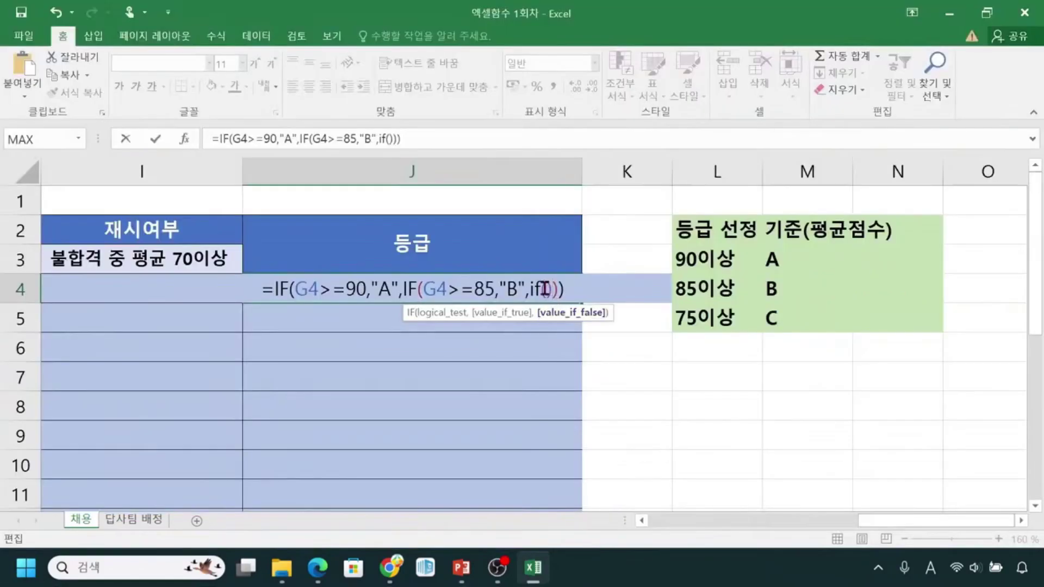
left_click(545, 289)
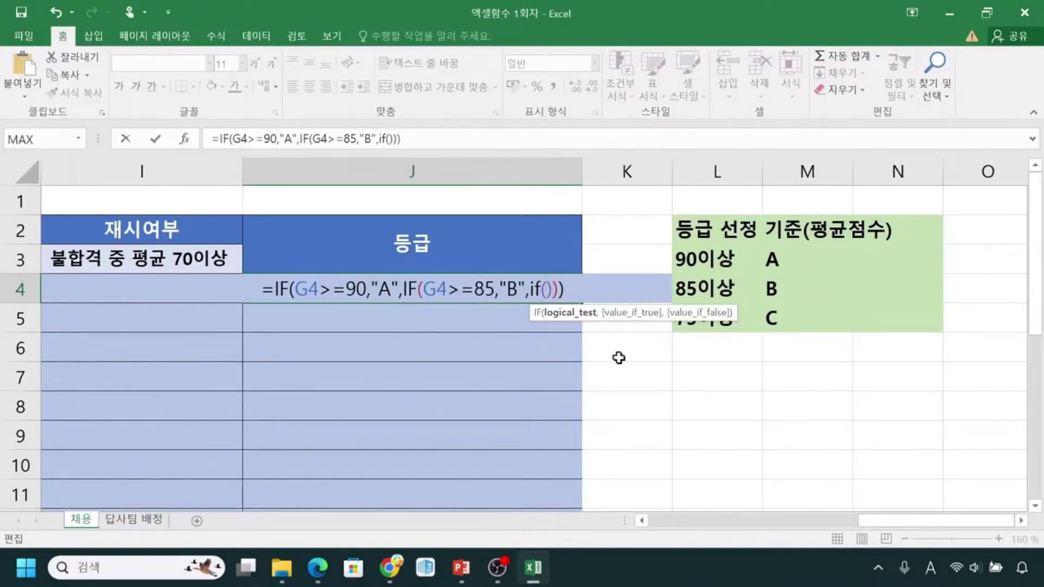
Fill the innermost IF in the J4 formula with the arguments G4>=75,"C","".
type("G")
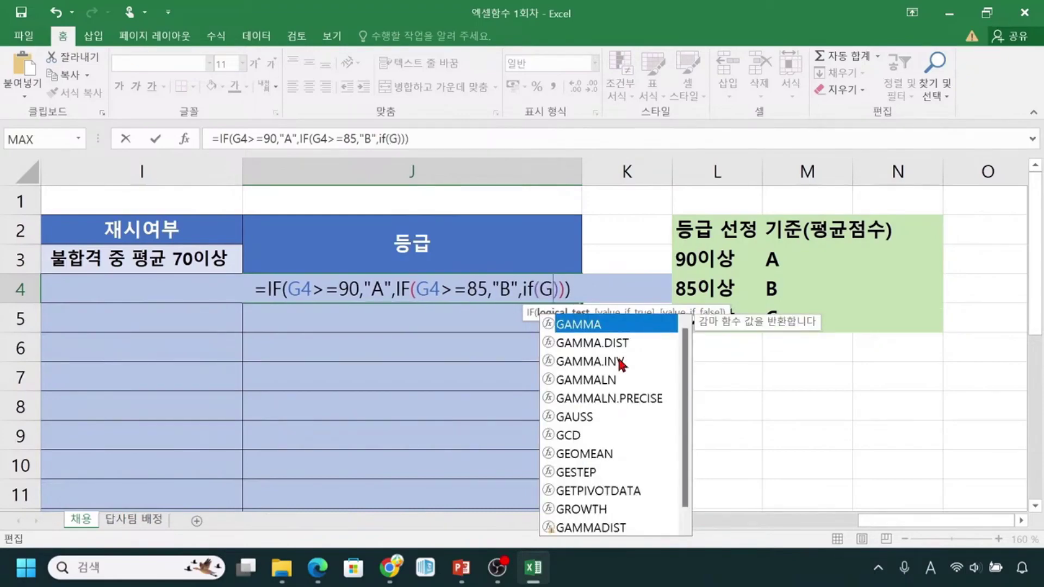
type("4")
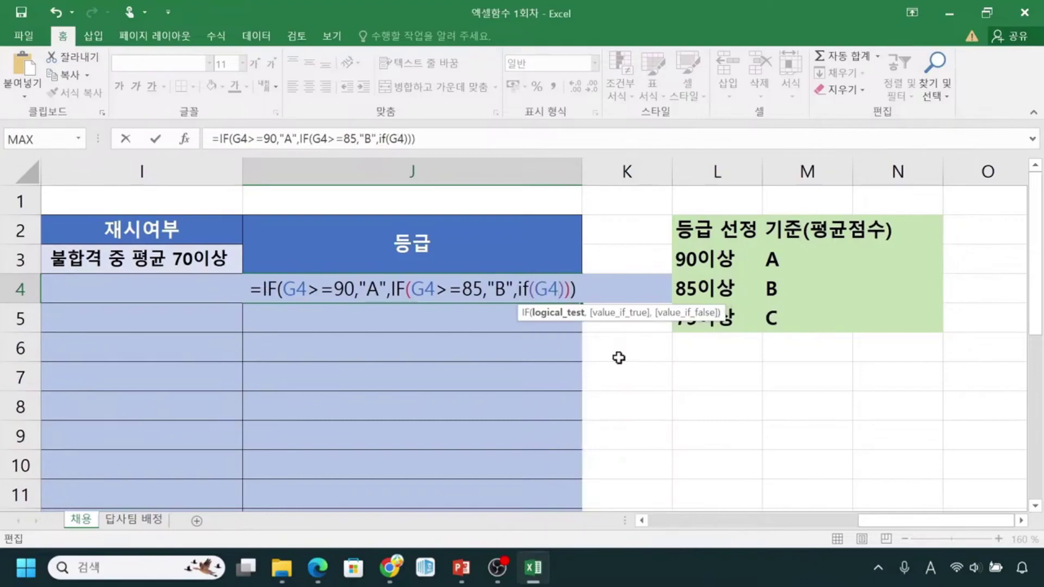
type(">=75")
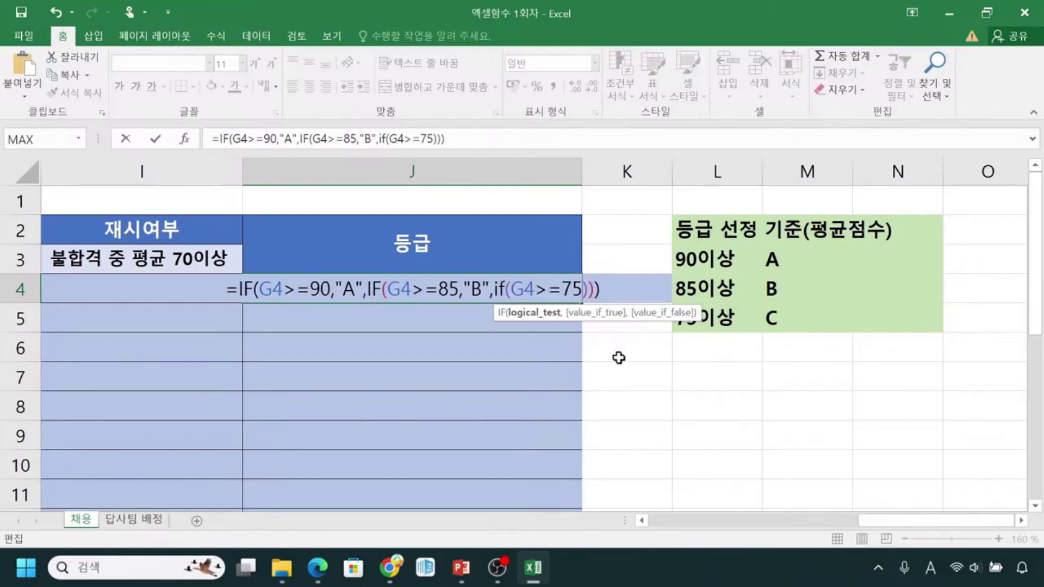
type(",")
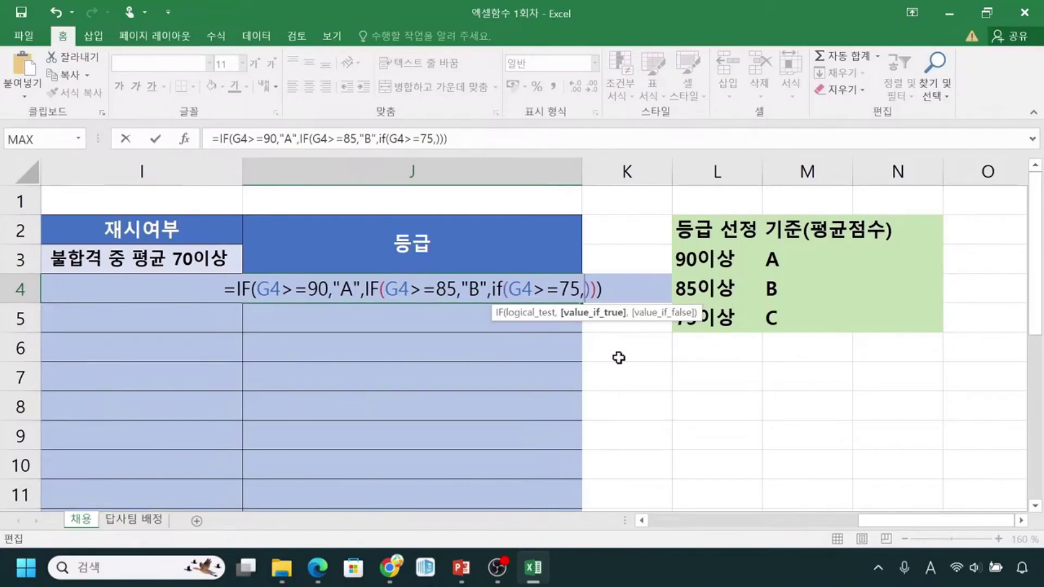
type("\"C")
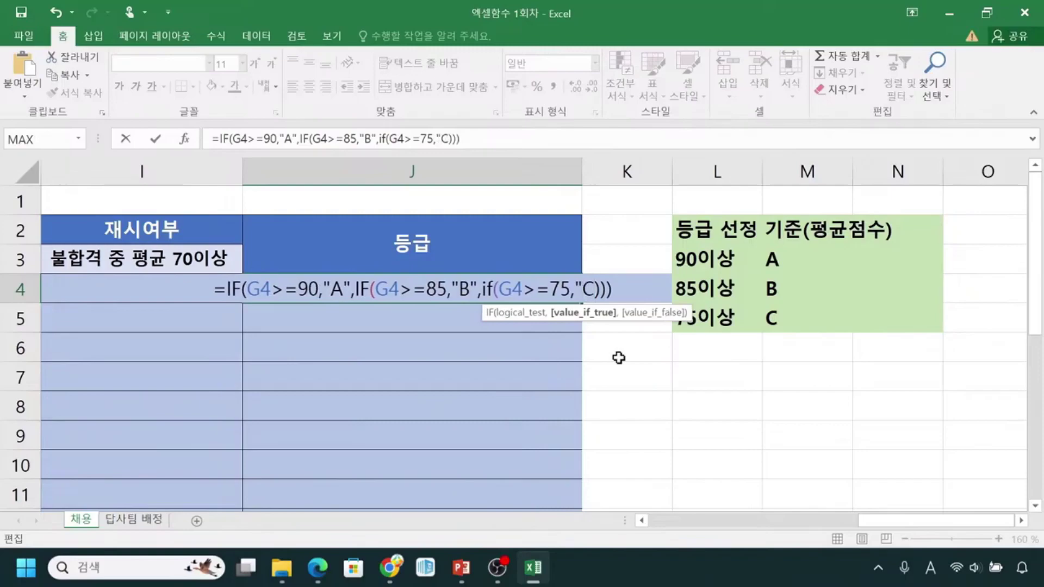
type("\"")
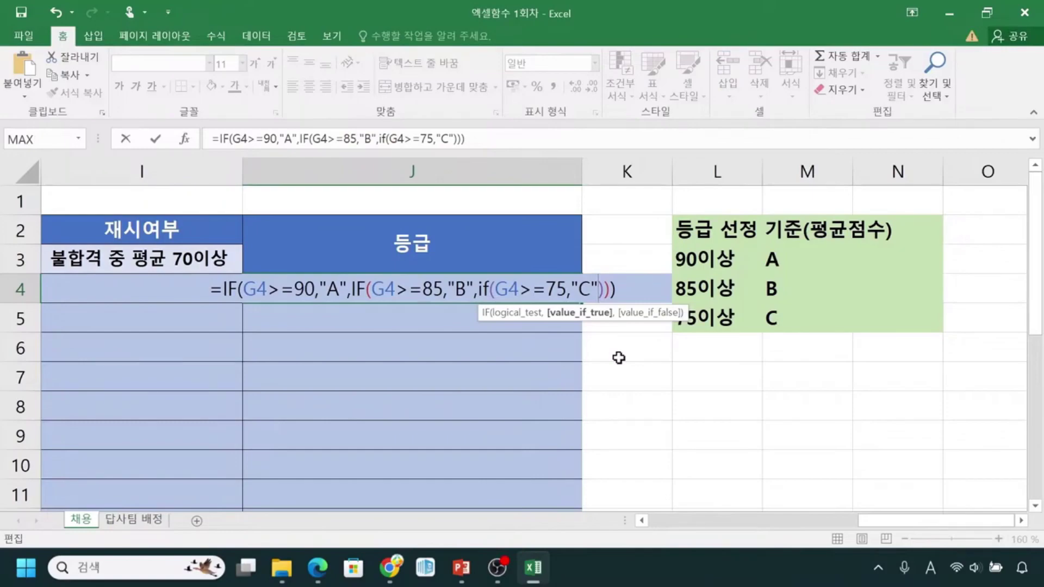
type(",")
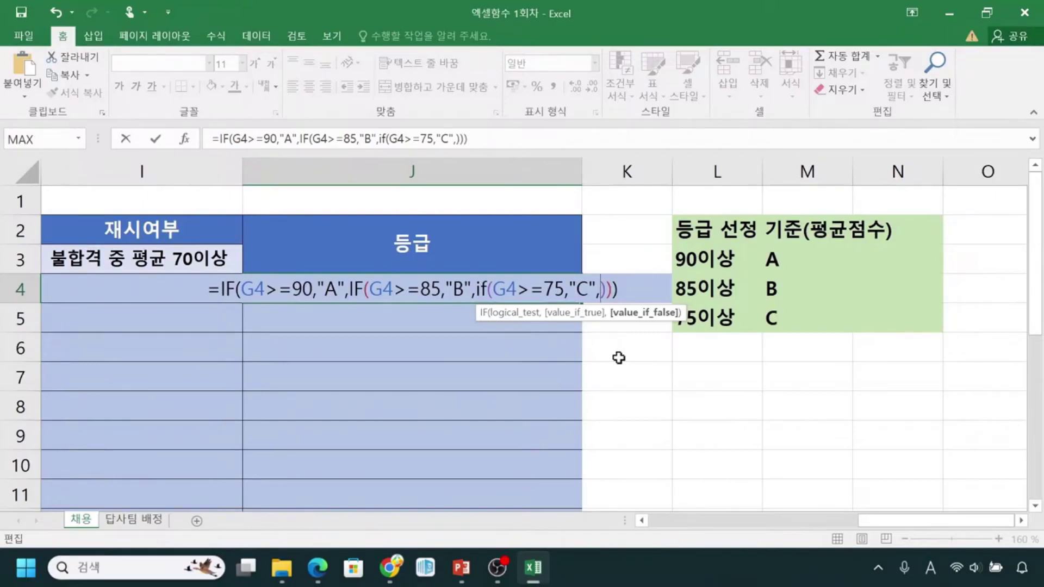
type("\"\"")
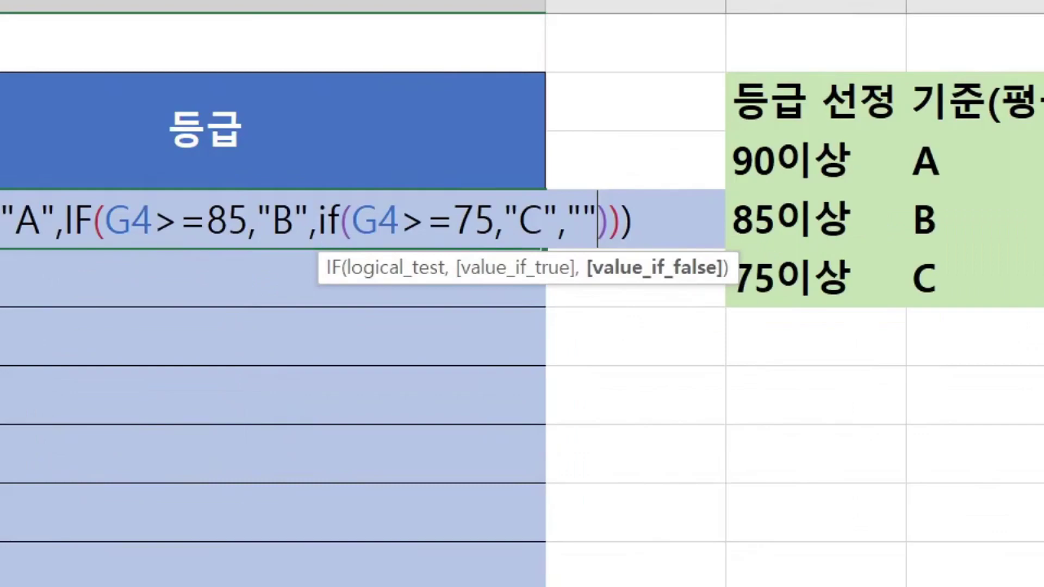
Box the empty "" argument in red, clear the markings, and commit the J4 grade formula.
mouse_move(566, 190)
left_mouse_down()
mouse_move(603, 242)
mouse_move(598, 252)
left_mouse_up()
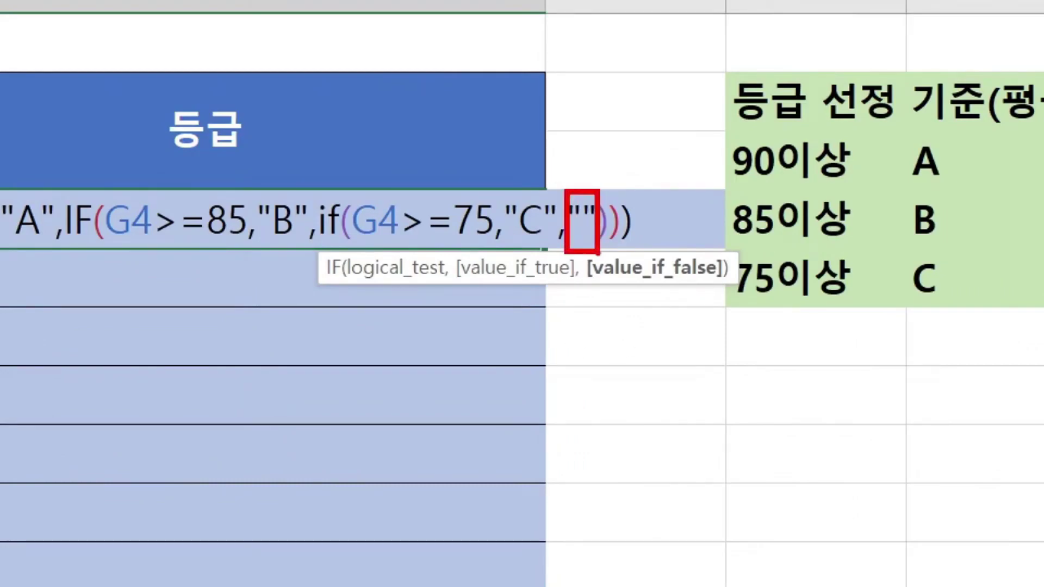
mouse_move(535, 341)
left_mouse_down()
mouse_move(518, 251)
mouse_move(537, 232)
mouse_move(544, 251)
left_mouse_up()
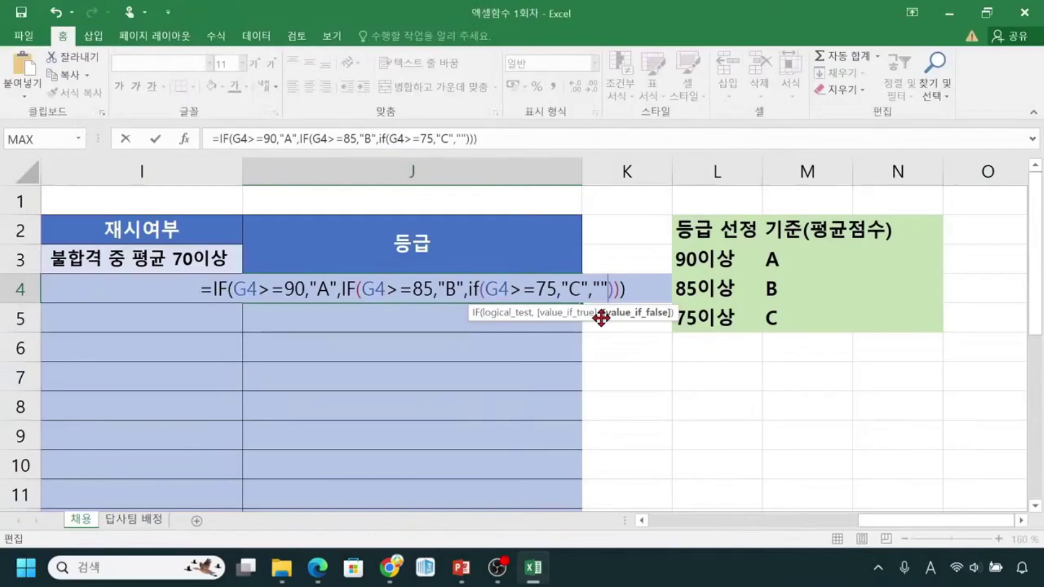
key("Return")
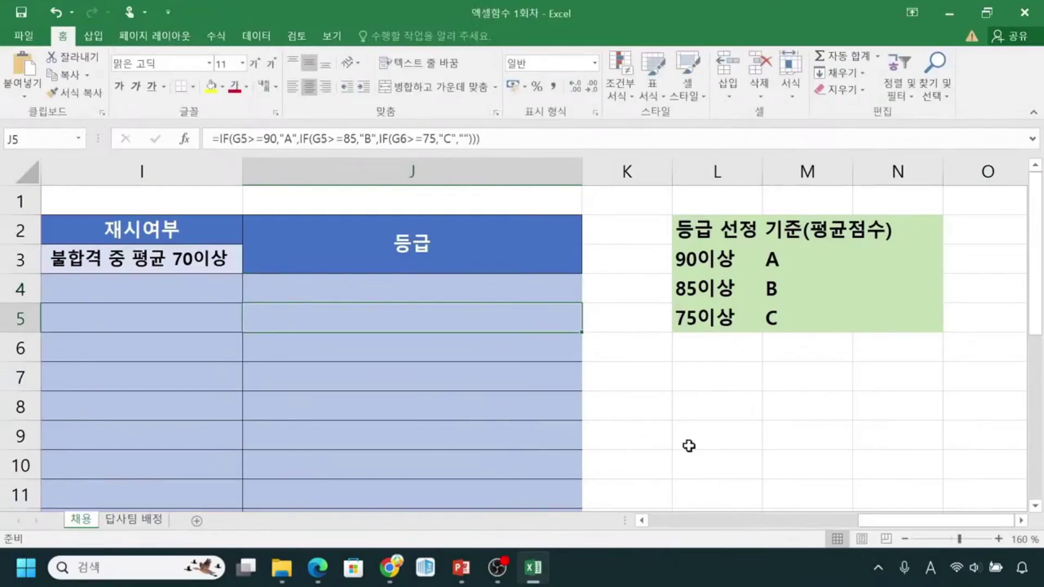
Fill the J4 grade formula down the 등급 column to J22.
left_click_drag(876, 521, 719, 547)
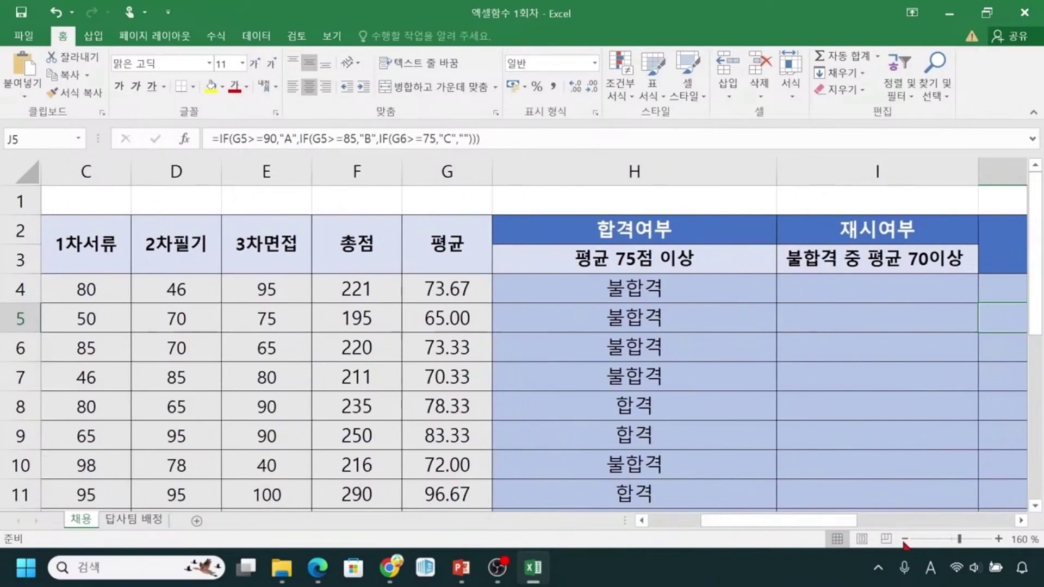
left_click(905, 539)
left_click(905, 539)
left_click(906, 539)
left_click(905, 539)
left_click(905, 539)
left_click_drag(866, 520, 781, 521)
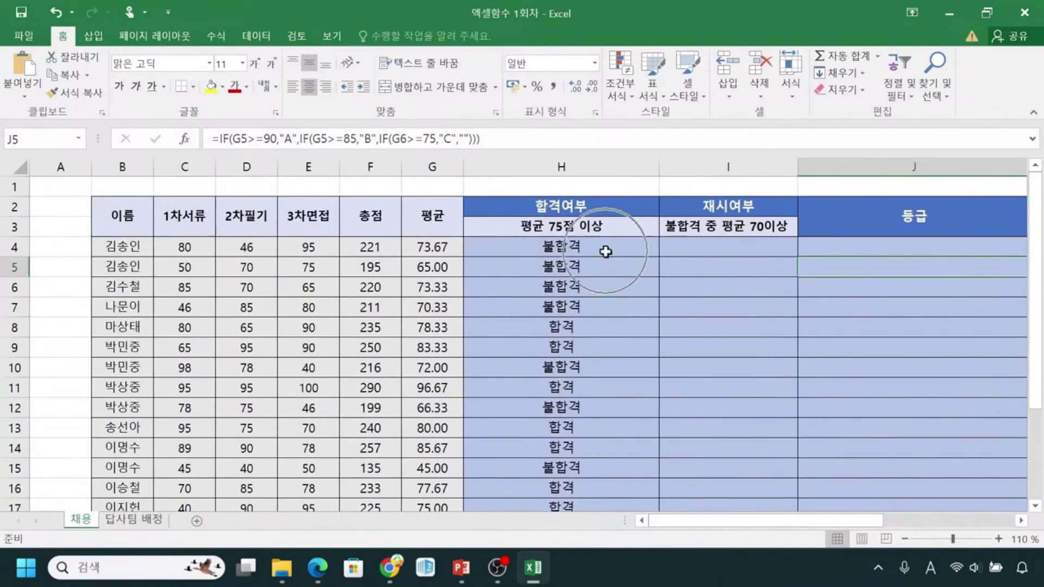
left_click(914, 249)
left_click_drag(859, 521, 884, 521)
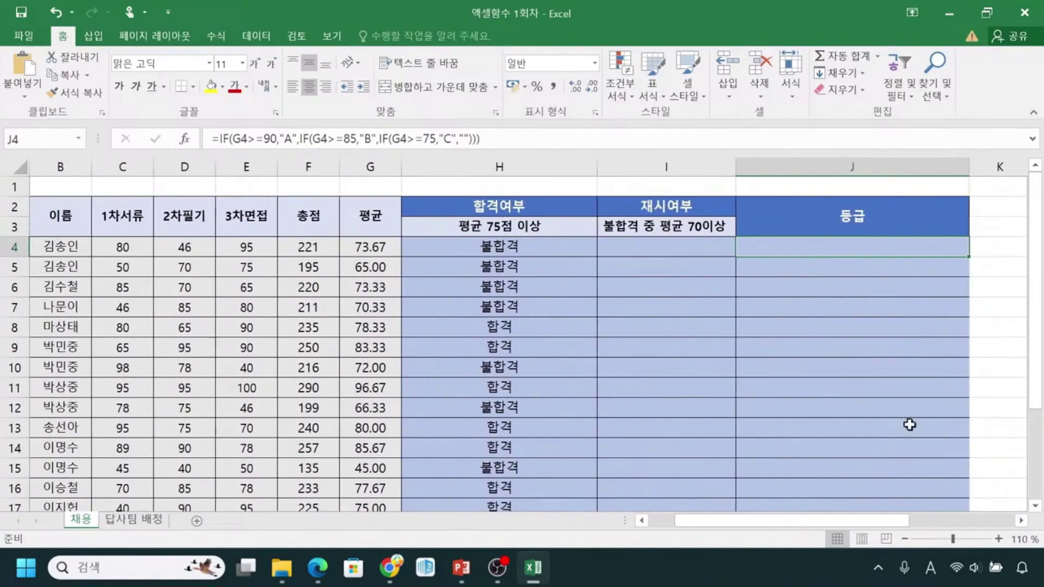
left_click_drag(969, 254, 969, 255)
left_click(965, 253)
double_click(970, 256)
left_click(966, 254)
left_click_drag(970, 257, 974, 459)
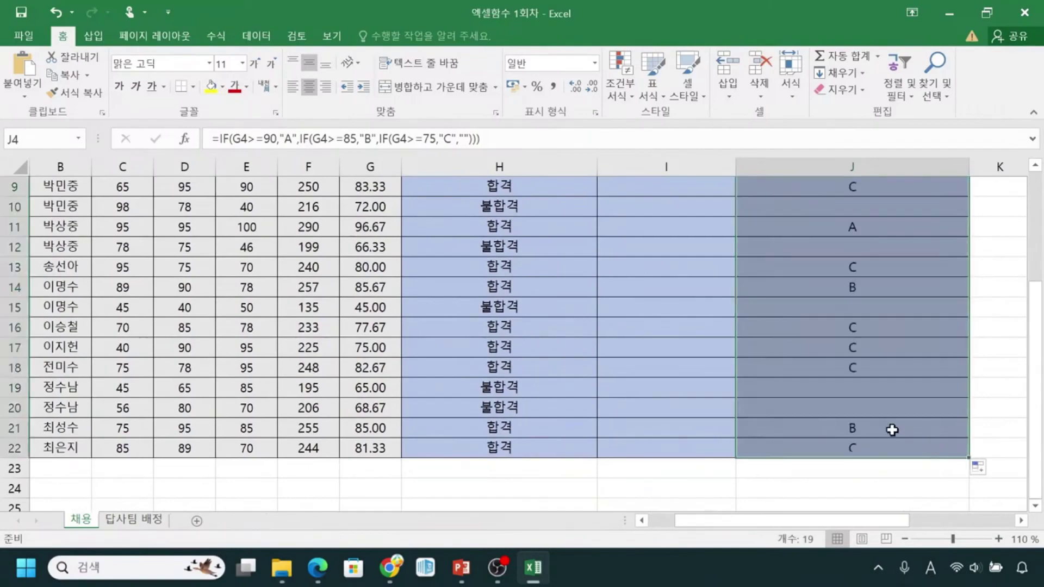
Compare the filled 등급 values with the 합격여부 results, including the 불합격 rows H4:H7 and J4:J7.
scroll(890, 430, "up", 3)
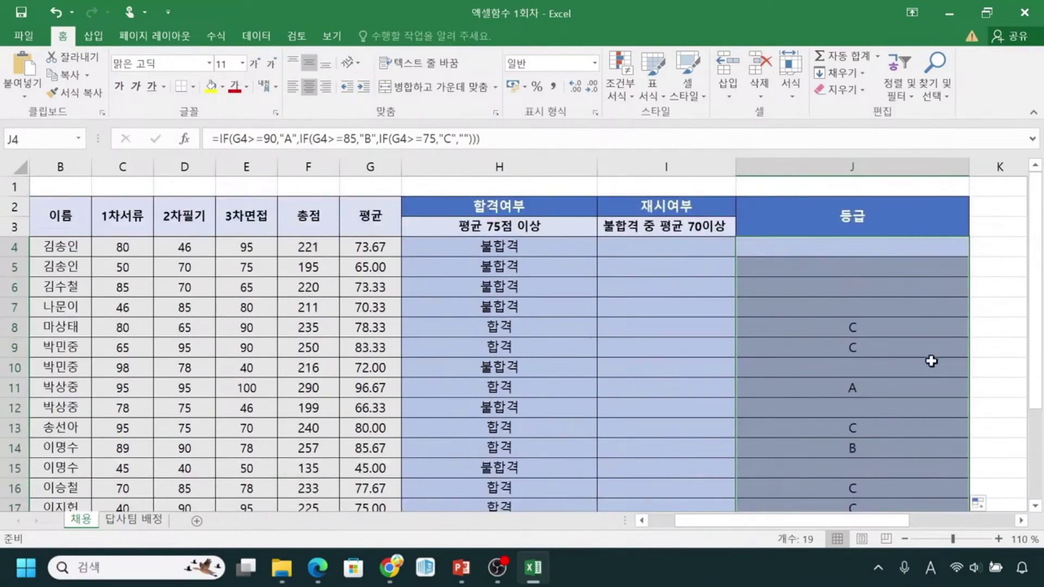
left_click(875, 328)
left_click_drag(511, 245, 530, 307)
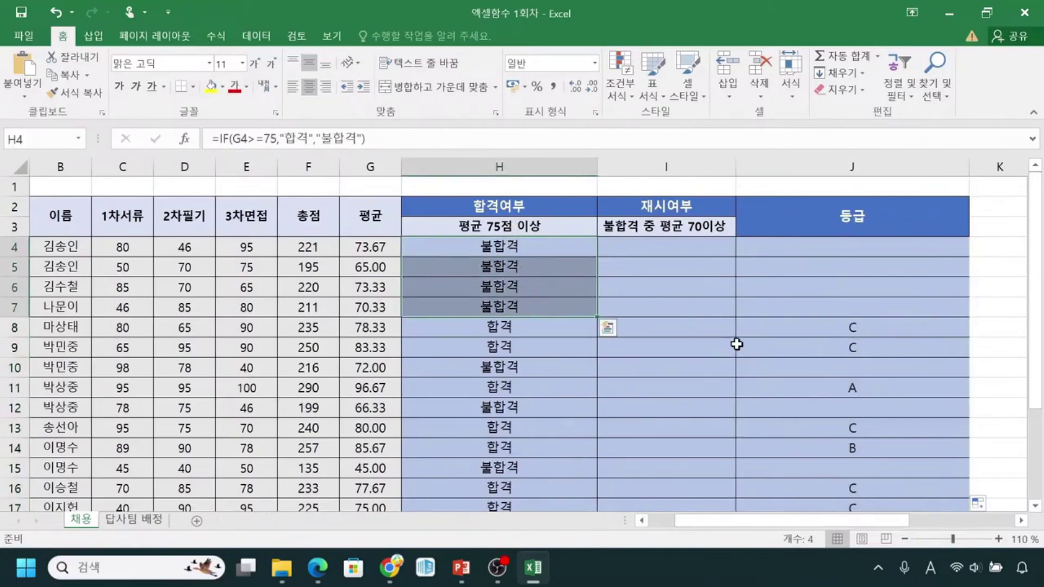
left_click_drag(803, 243, 809, 308)
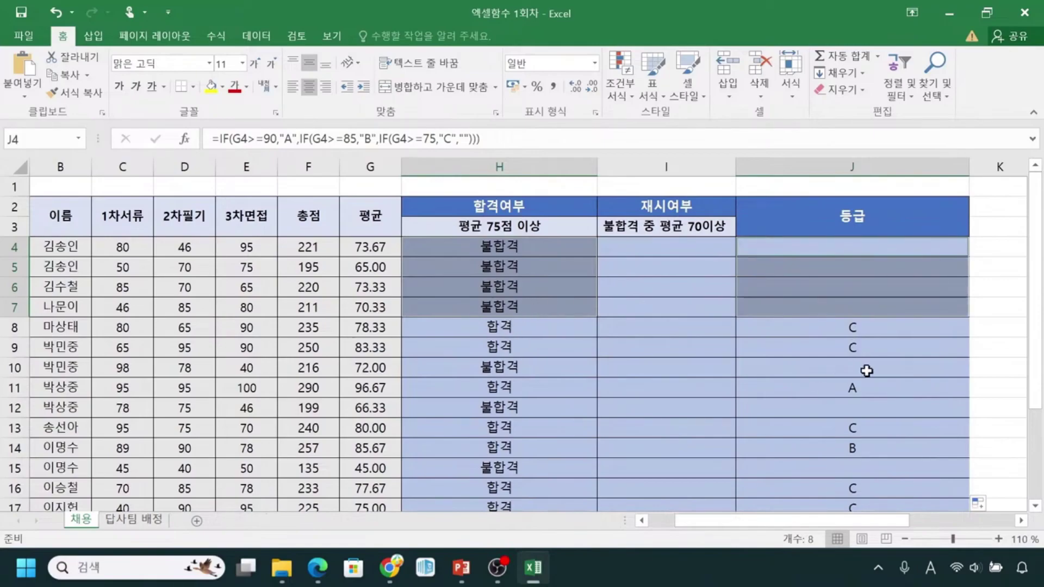
scroll(863, 393, "down", 2)
scroll(864, 396, "down", 1)
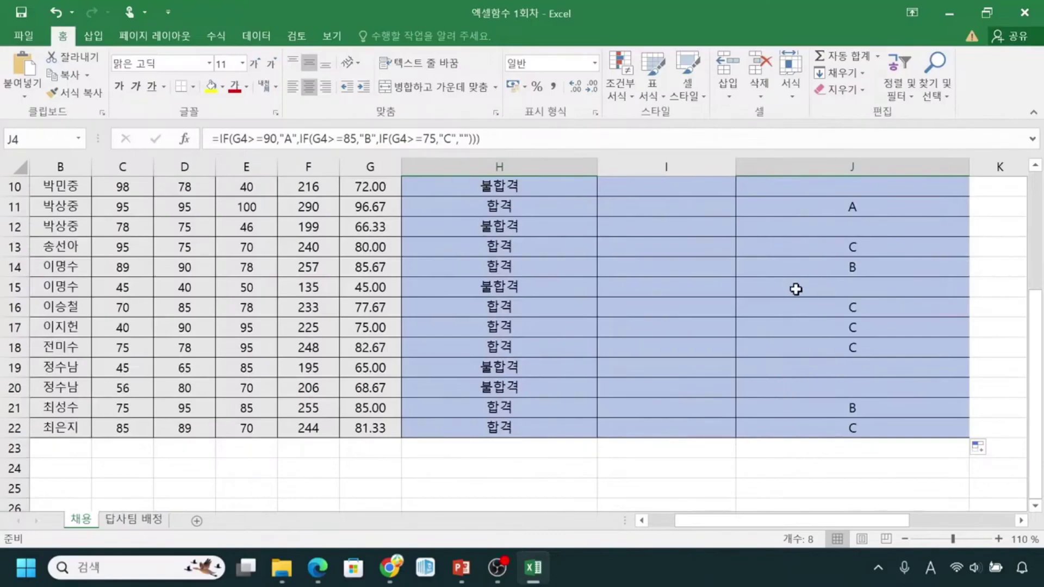
scroll(809, 354, "up", 3)
left_click(819, 351)
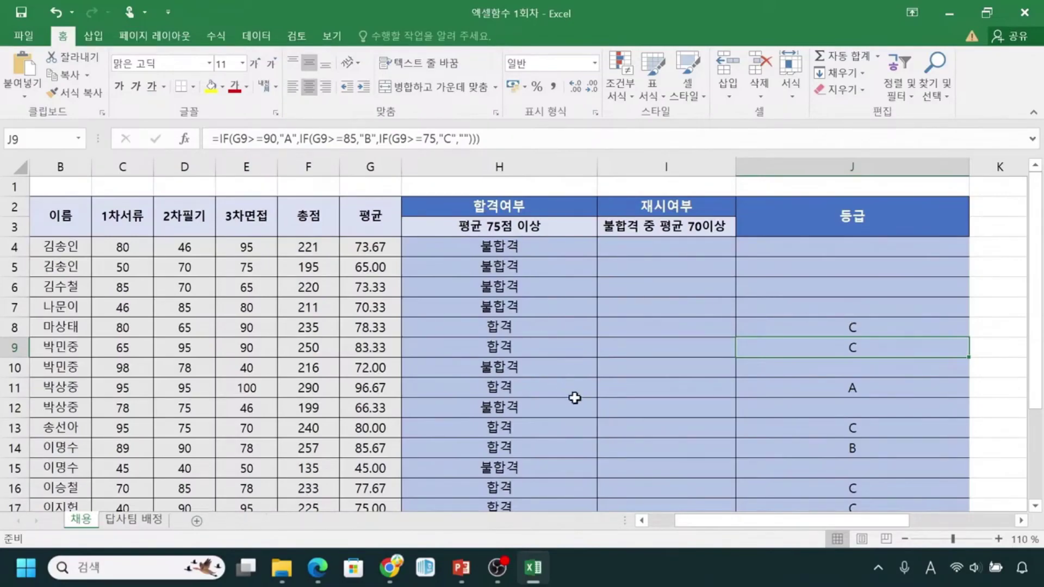
Switch to the 엑셀 함수(특강) presentation in PowerPoint and open slide 10, AND / OR 함수.
mouse_move(461, 567)
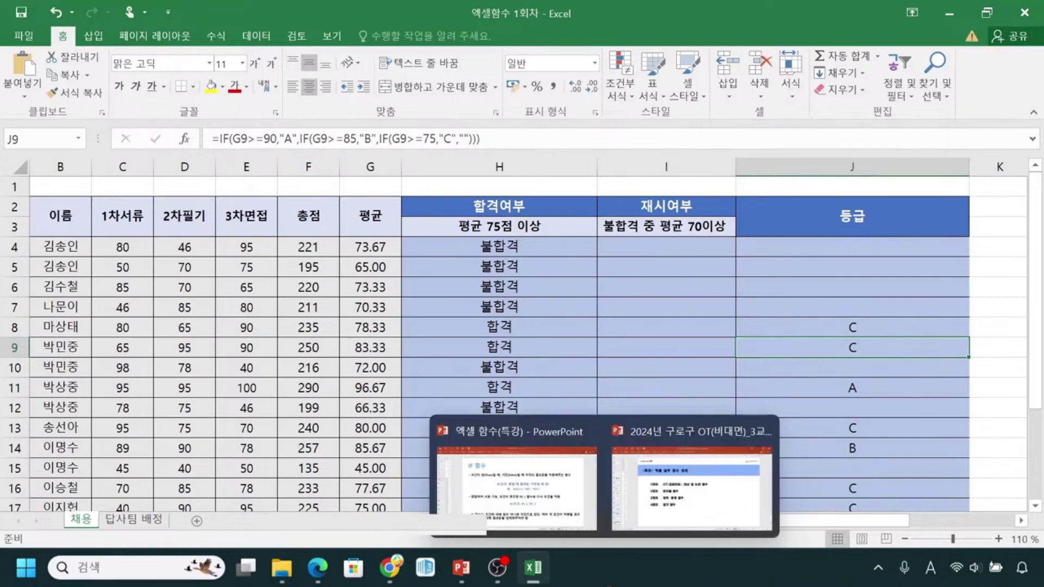
left_click(550, 516)
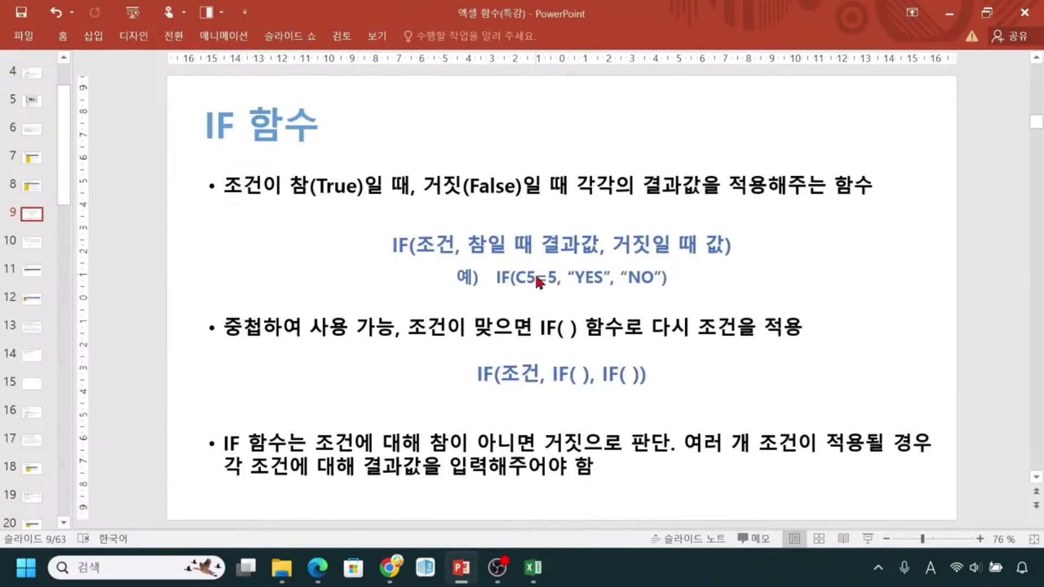
left_click(540, 390)
left_click(30, 250)
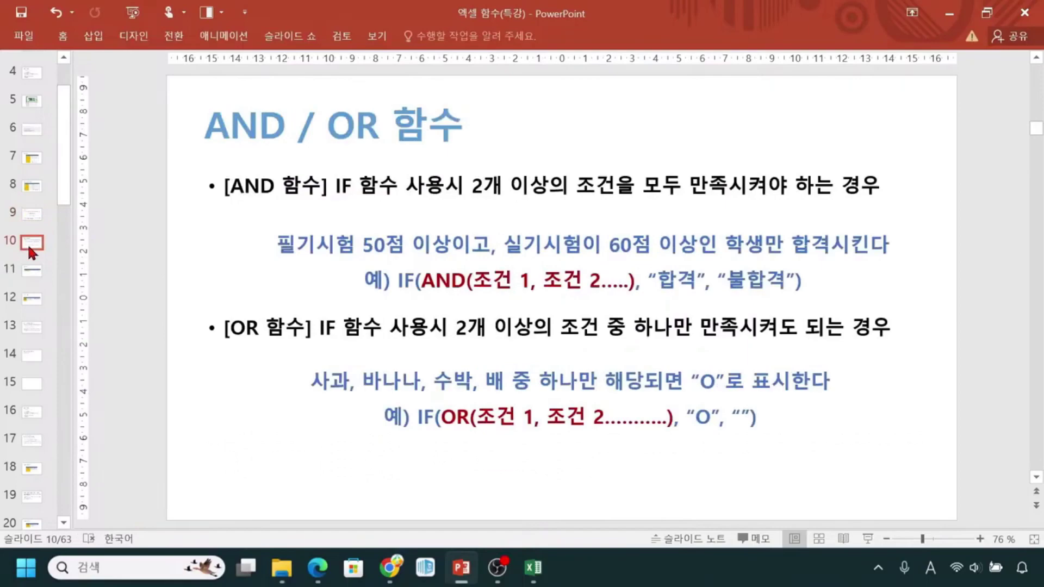
key("ctrl")
key("ctrl")
key("ctrl")
key("ctrl")
key("ctrl")
key("ctrl")
key("ctrl")
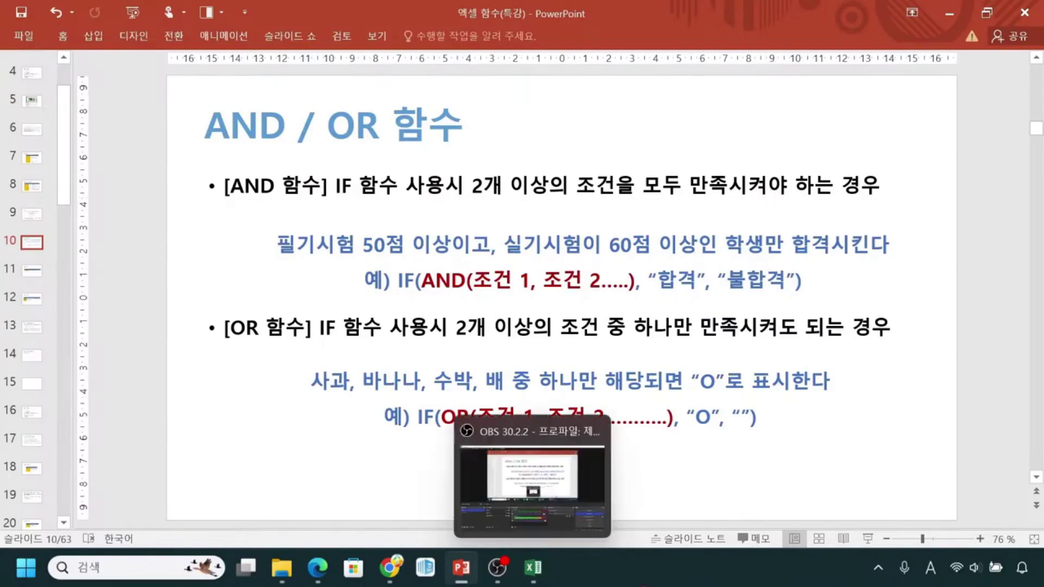
Look briefly at the 채용 sheet in Excel and return to the AND / OR slide in PowerPoint.
mouse_move(533, 567)
left_click(639, 489)
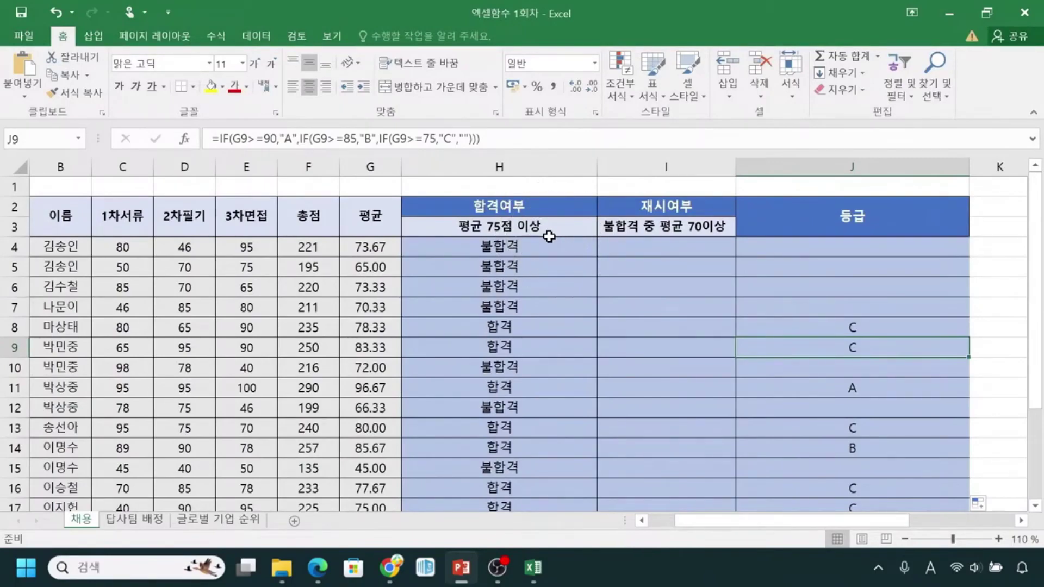
key("alt+Tab")
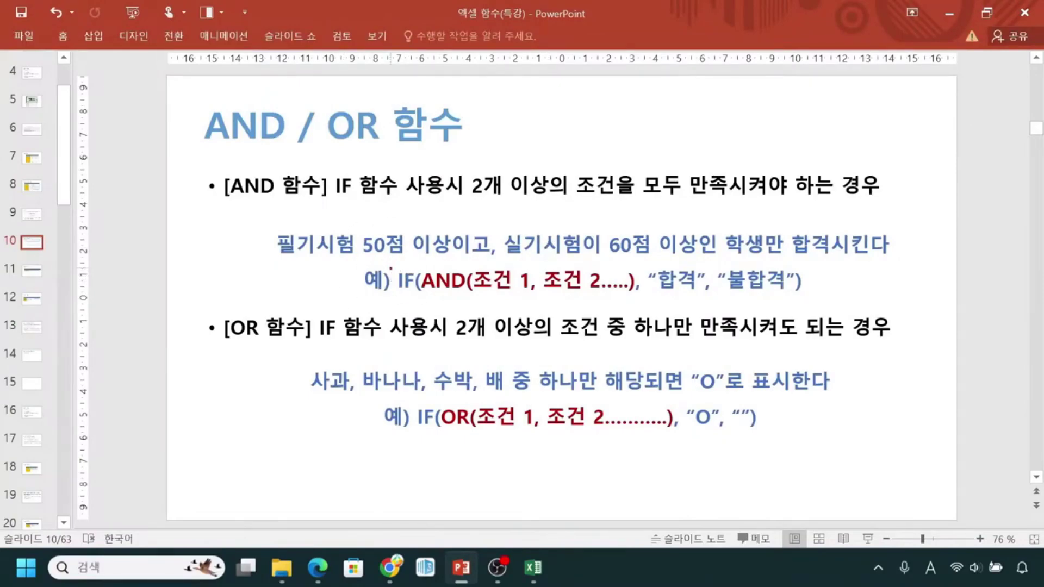
Underline the AND example's conditions and result in red, bracket and number the conditions 1 and 2, and box the word AND.
left_click_drag(368, 255, 691, 254)
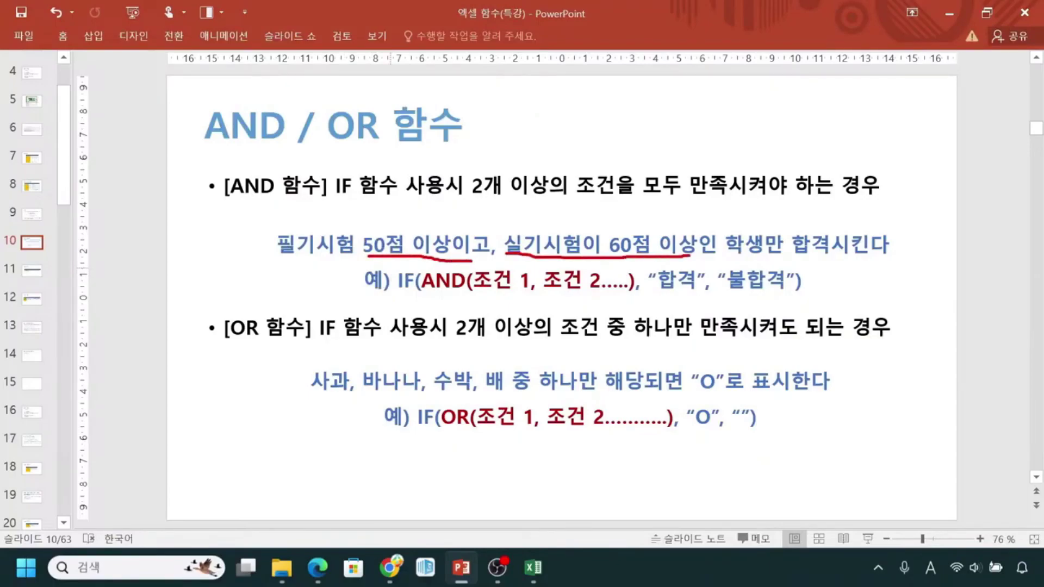
mouse_move(454, 236)
left_mouse_down()
mouse_move(457, 213)
mouse_move(580, 211)
mouse_move(585, 236)
left_mouse_up()
left_click_drag(732, 260, 902, 250)
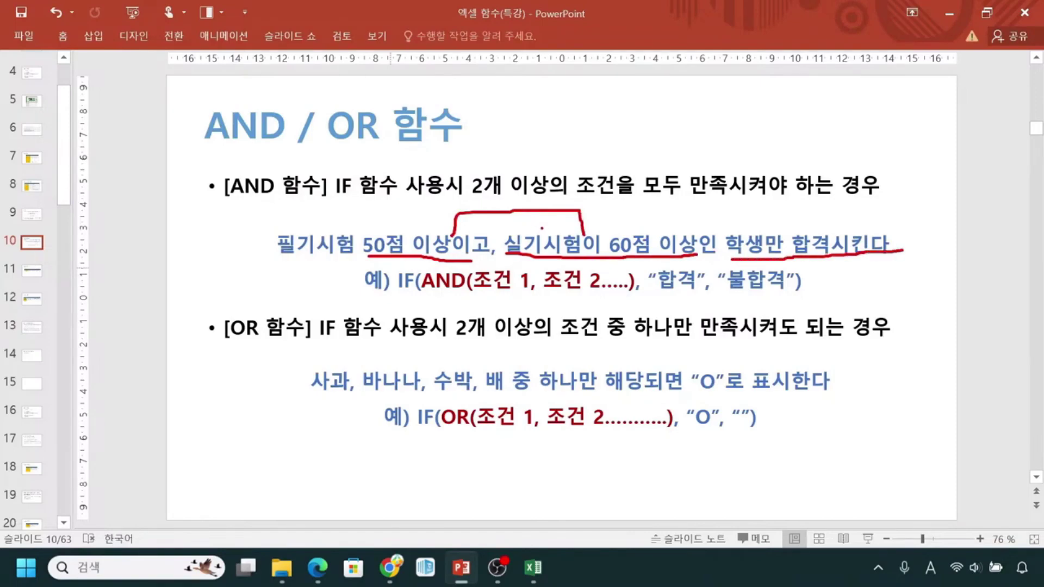
left_click_drag(607, 210, 636, 223)
left_click_drag(226, 171, 279, 203)
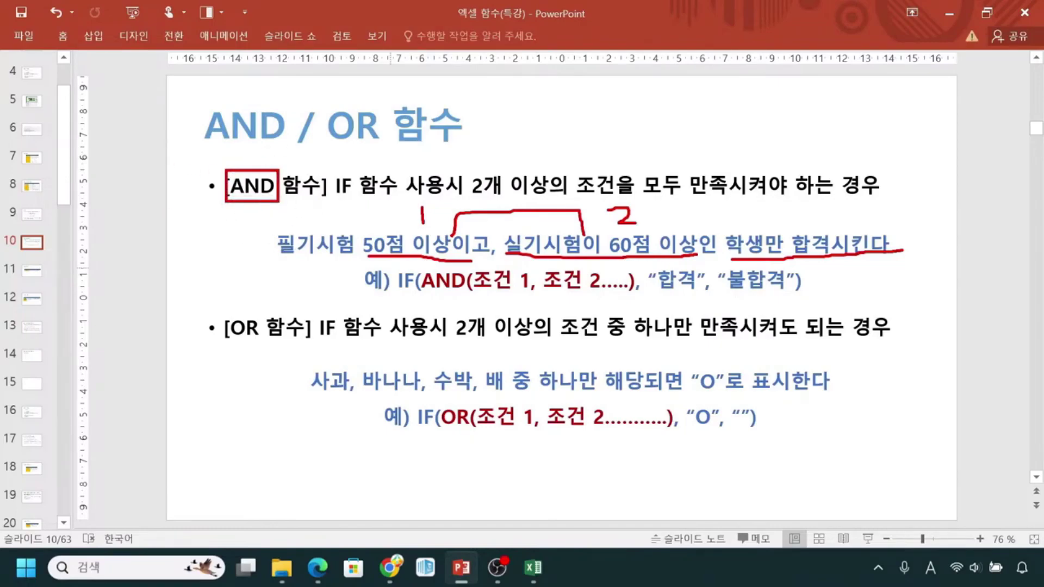
Box both exam conditions and AND(조건 1, 조건 2.....) in red, underline IF, and clear the markings.
left_click_drag(272, 223, 451, 264)
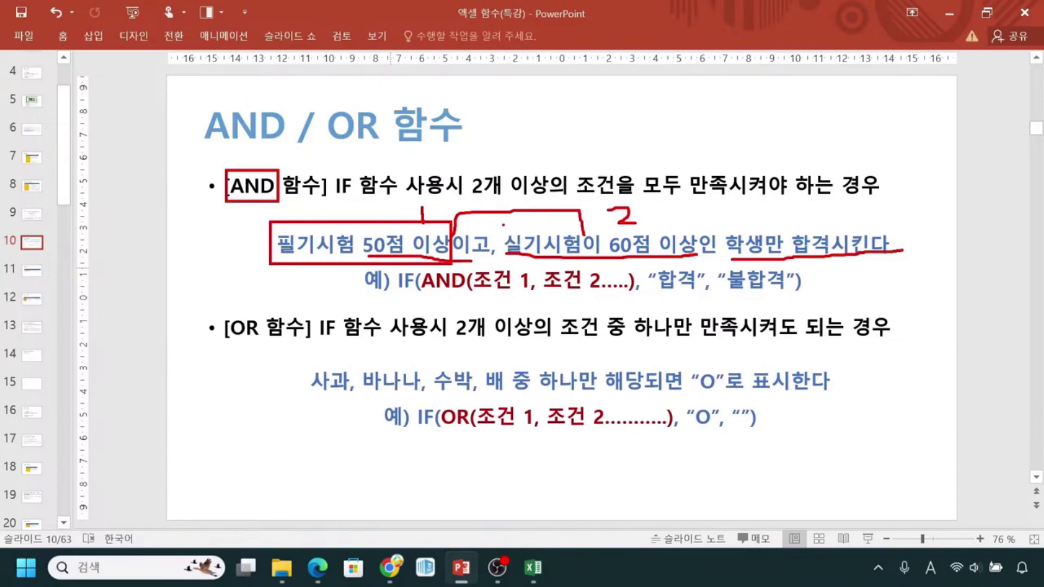
left_click_drag(503, 224, 698, 257)
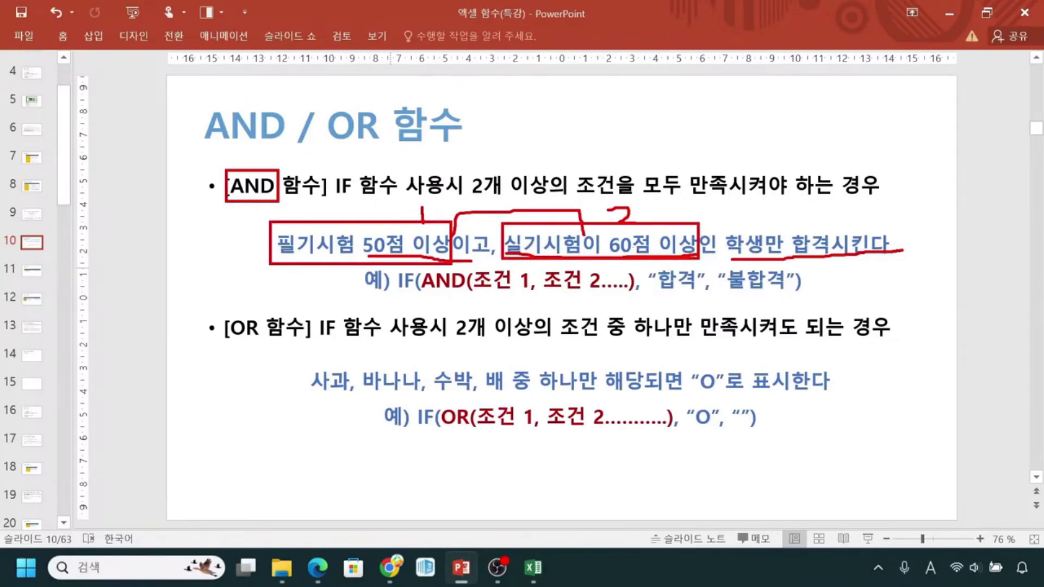
left_click_drag(392, 294, 419, 294)
left_click_drag(420, 265, 637, 299)
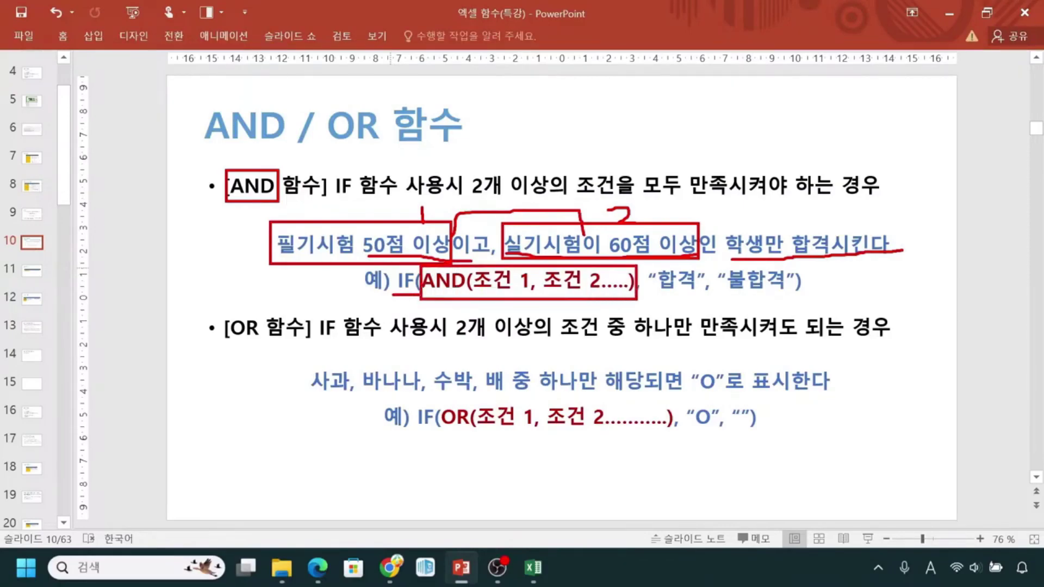
mouse_move(457, 310)
left_mouse_down()
mouse_move(444, 295)
mouse_move(455, 294)
left_mouse_up()
key("Escape")
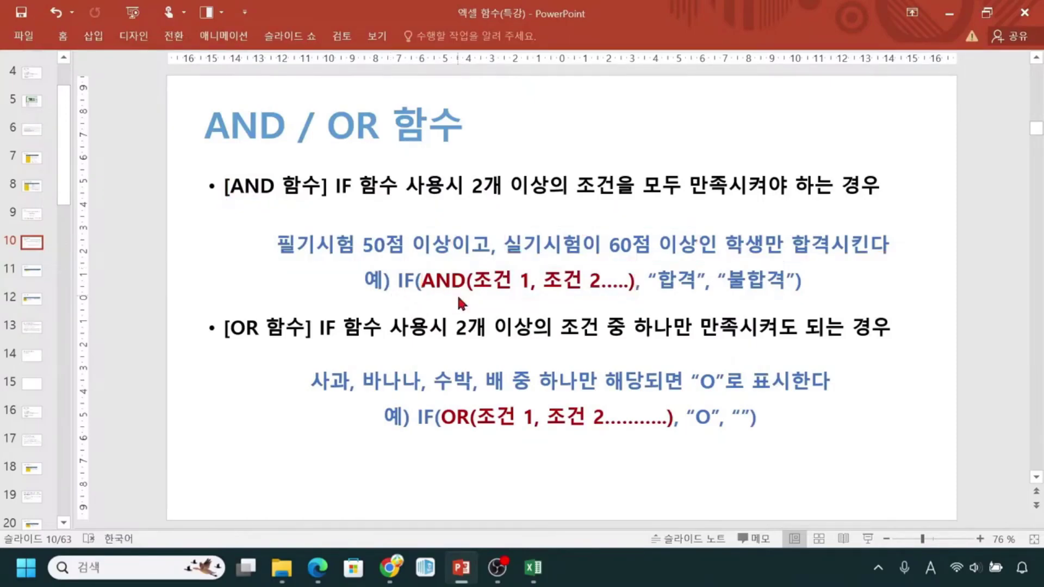
Magnify the AND example formula, underline its AND part, box AND, and tick 조건 1 and 조건 2 in red.
key("ctrl+1")
left_click(544, 304)
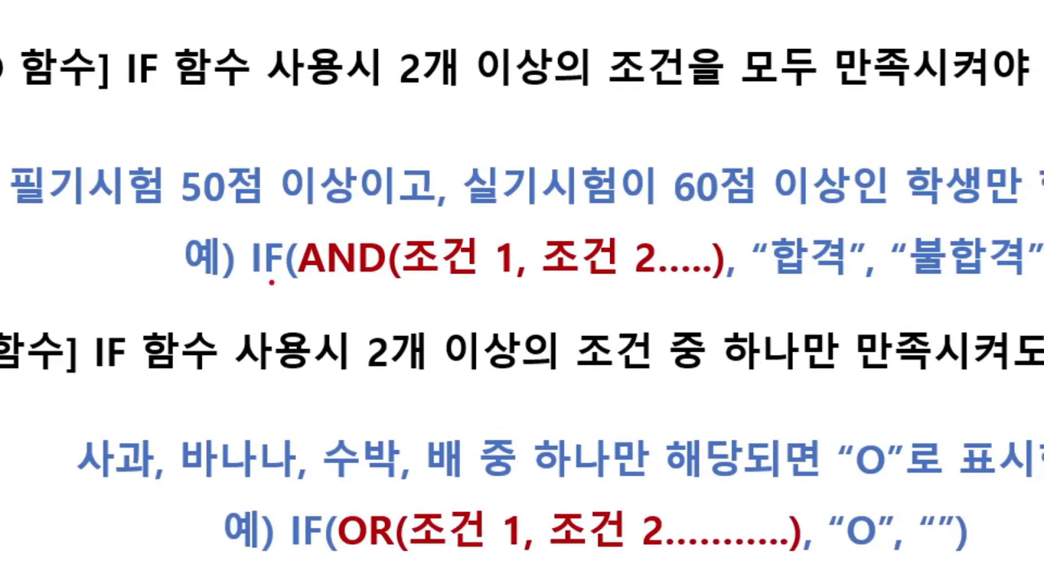
mouse_move(303, 283)
left_mouse_down()
mouse_move(407, 295)
mouse_move(697, 284)
left_mouse_up()
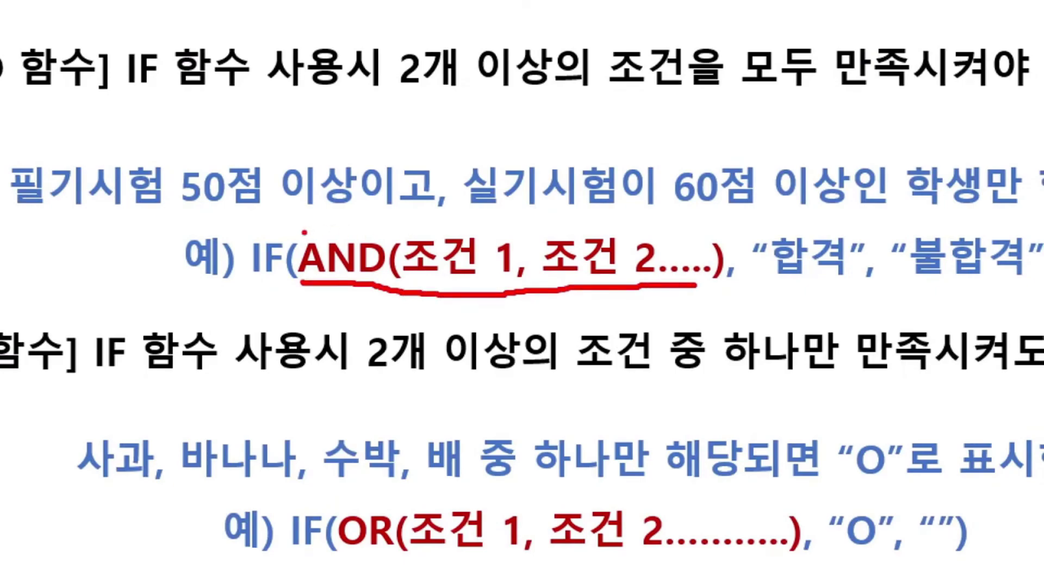
mouse_move(295, 239)
left_mouse_down()
mouse_move(381, 256)
mouse_move(297, 286)
mouse_move(294, 237)
left_mouse_up()
left_click_drag(486, 220, 463, 235)
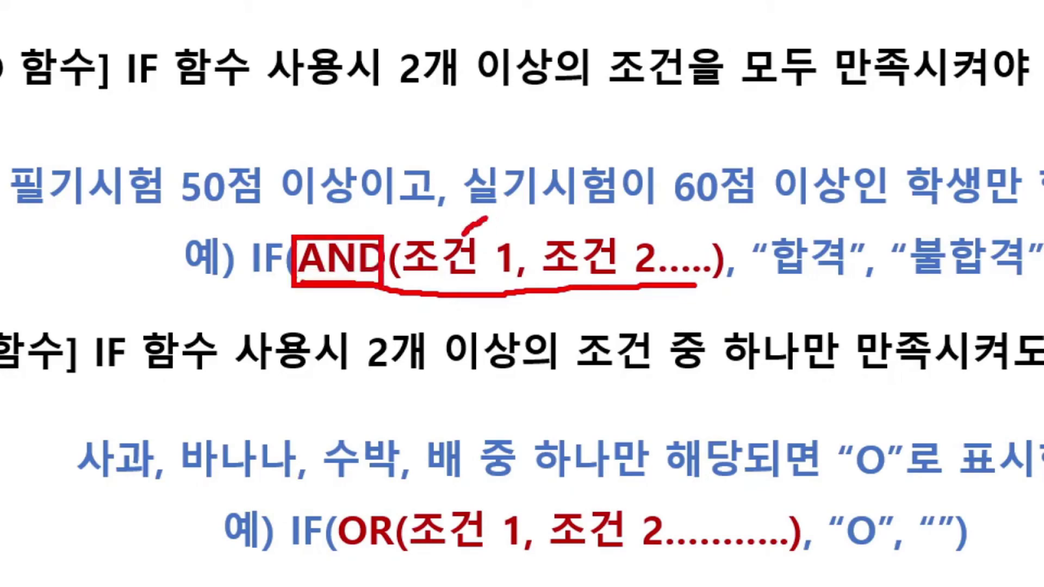
left_click_drag(619, 219, 585, 235)
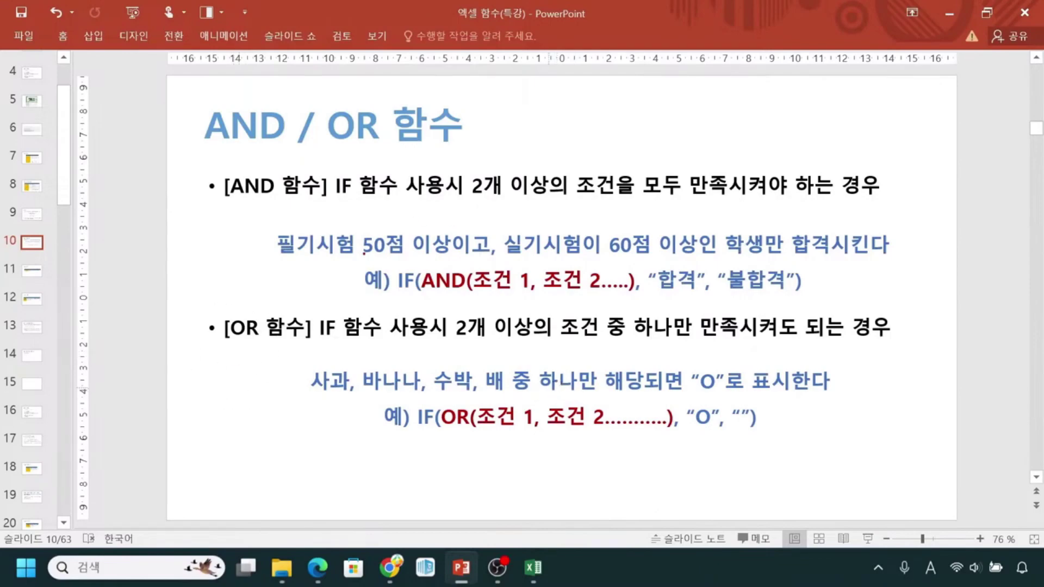
Underline the AND conditions and the OR rule's key phrases in red, box 하나만 만족 and 하나만 해당, and clear the markings.
left_click_drag(363, 252, 646, 251)
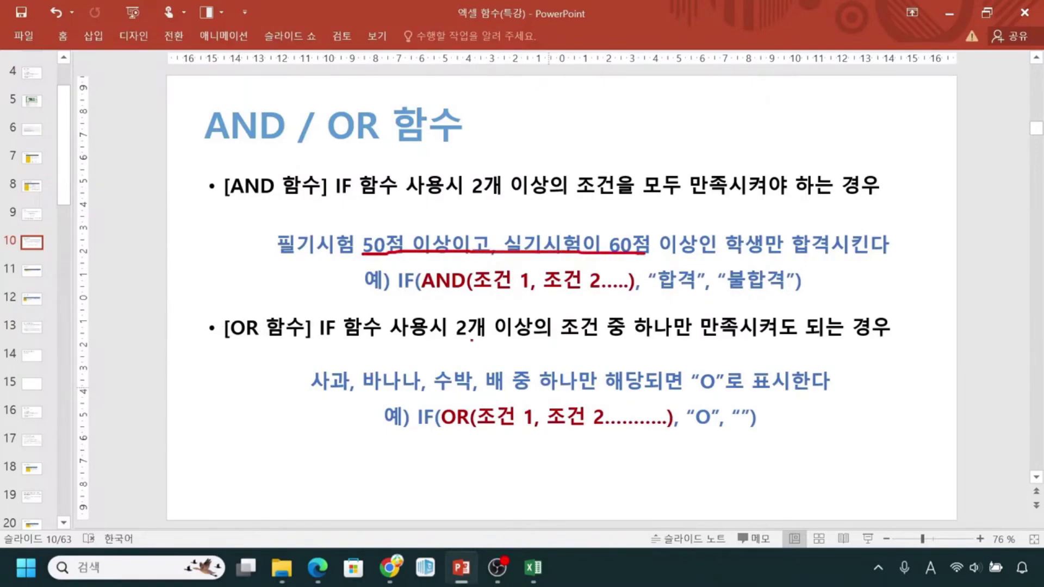
left_click_drag(454, 345, 555, 341)
left_click_drag(628, 314, 741, 344)
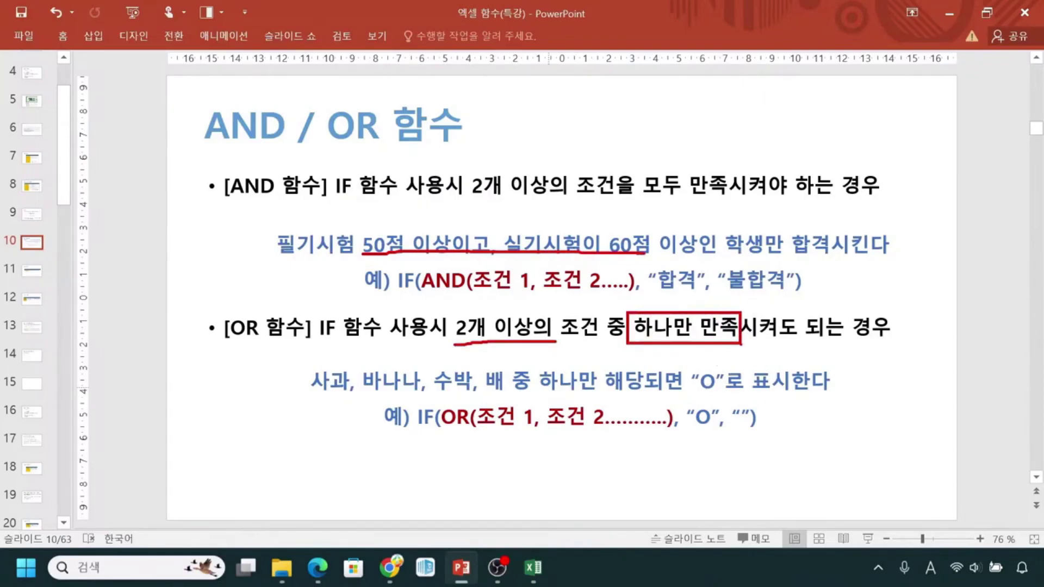
left_click_drag(222, 344, 263, 345)
mouse_move(316, 397)
left_mouse_down()
mouse_move(412, 387)
mouse_move(700, 400)
mouse_move(757, 390)
left_mouse_up()
left_click(686, 392)
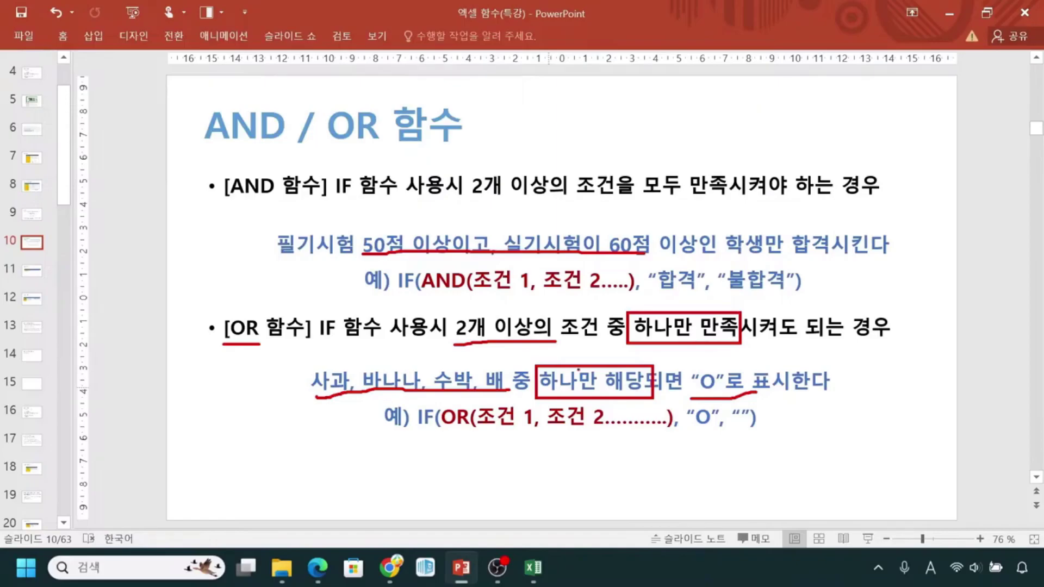
key("Escape")
Magnify the OR example formula, box its OR condition, draw red arrows to the "O" and "" results, and clear the markings.
key("ctrl+1")
left_click(588, 456)
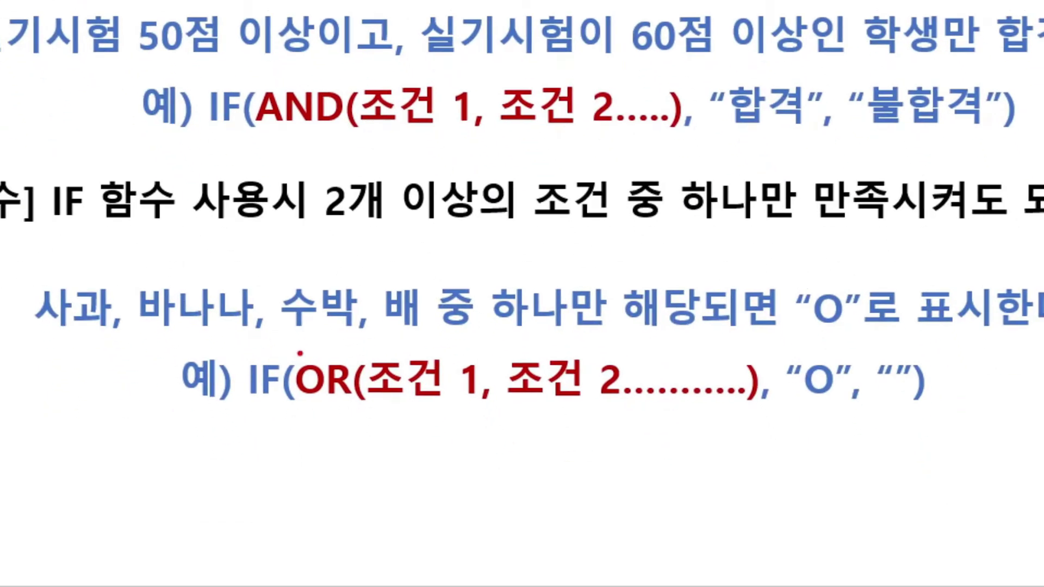
mouse_move(297, 353)
left_mouse_down()
mouse_move(354, 407)
mouse_move(341, 407)
mouse_move(357, 407)
left_mouse_up()
mouse_move(237, 413)
left_mouse_down()
mouse_move(548, 430)
mouse_move(792, 408)
left_mouse_up()
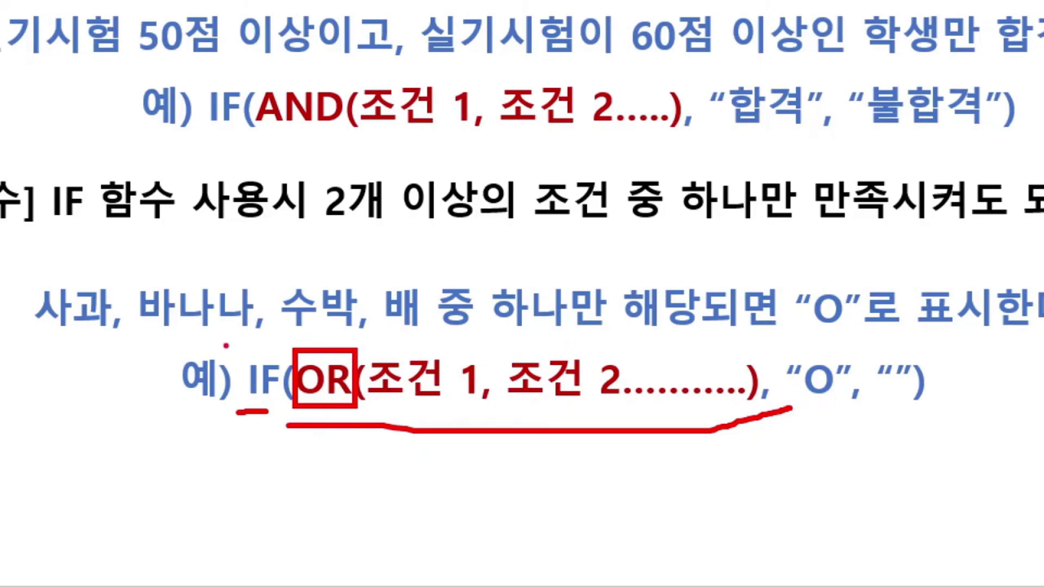
mouse_move(294, 333)
left_mouse_down()
mouse_move(457, 416)
mouse_move(758, 432)
left_mouse_up()
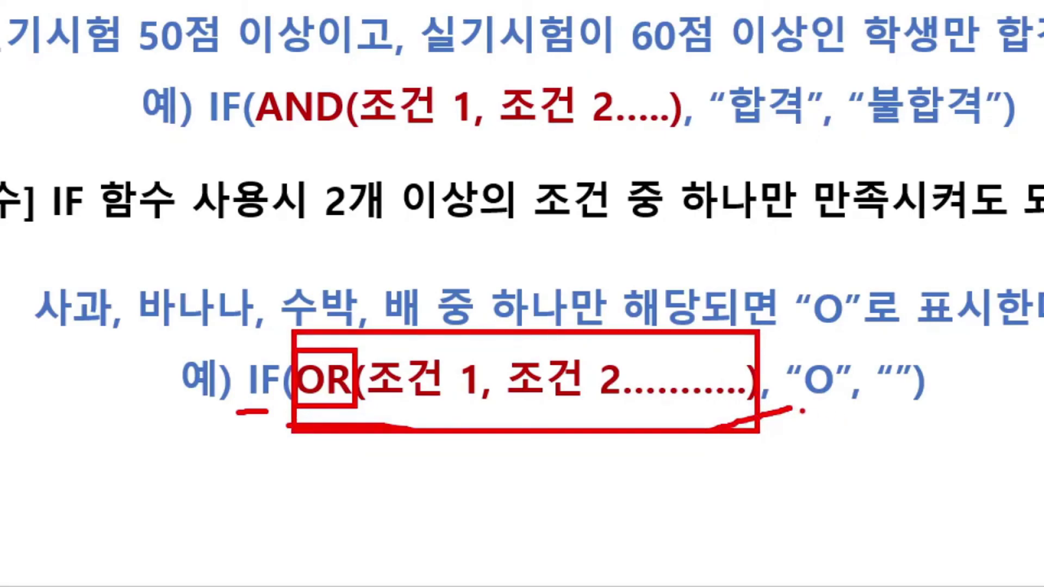
mouse_move(700, 445)
left_mouse_down()
mouse_move(806, 443)
mouse_move(828, 401)
left_mouse_up()
mouse_move(635, 438)
left_mouse_down()
mouse_move(703, 535)
mouse_move(891, 454)
mouse_move(899, 401)
mouse_move(885, 430)
mouse_move(909, 418)
left_mouse_up()
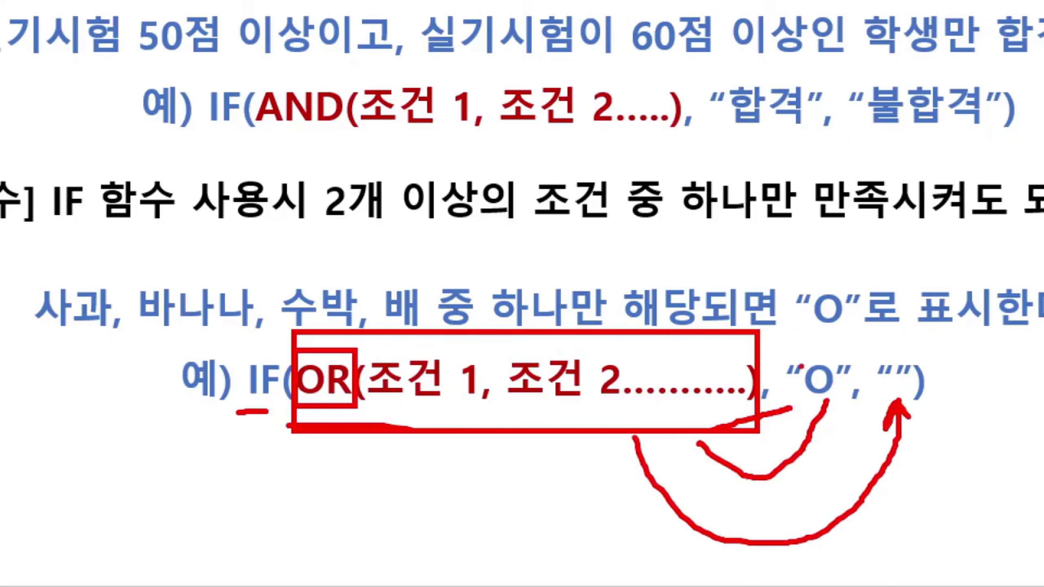
key("Escape")
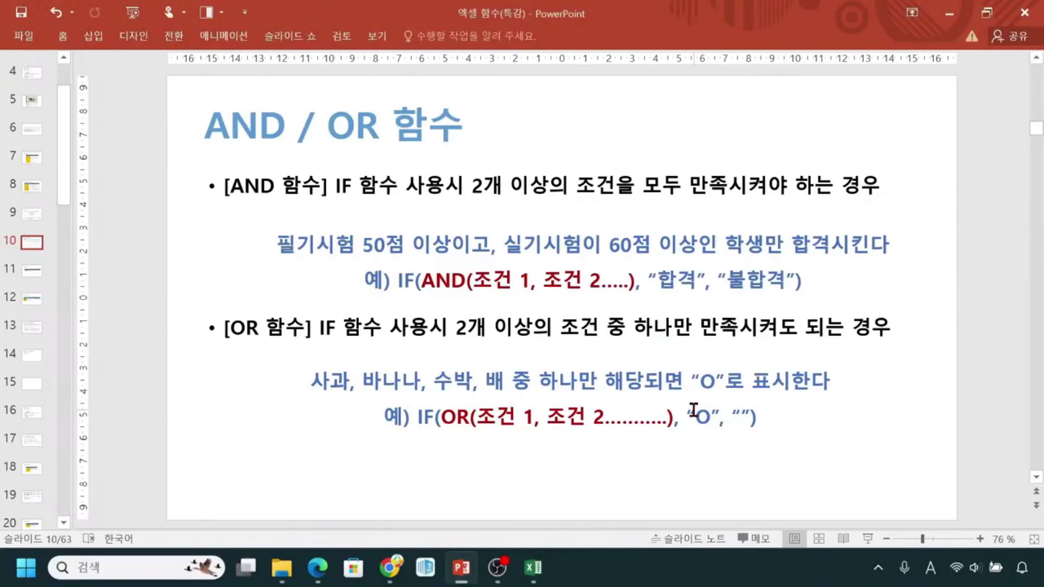
Switch to the Excel workbook, box 불합격 in H4 with a red 1, mark the 재시여부 condition, and clear the markings.
left_click(533, 567)
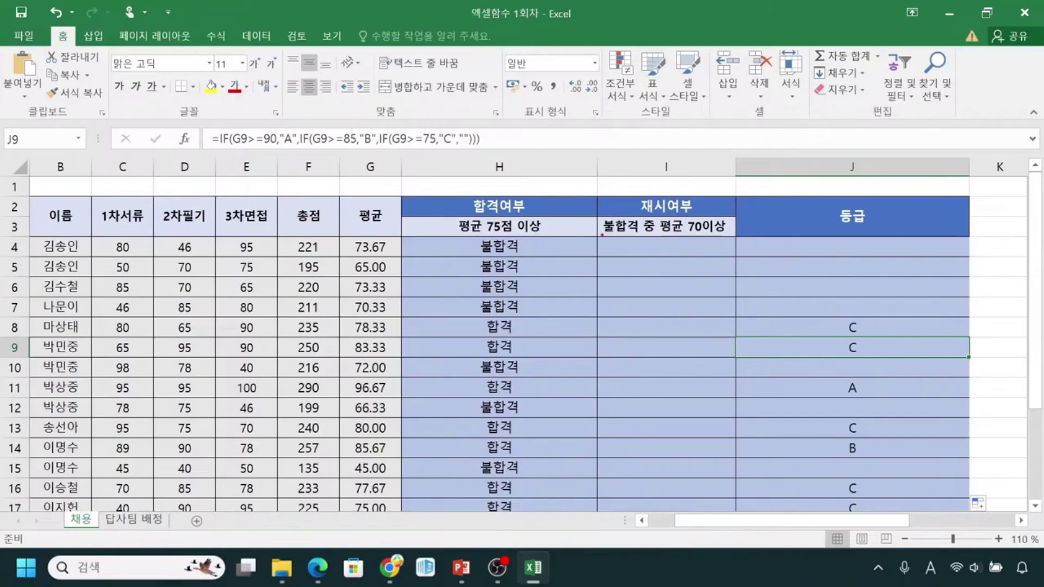
mouse_move(473, 238)
left_mouse_down()
mouse_move(493, 258)
mouse_move(553, 259)
left_mouse_up()
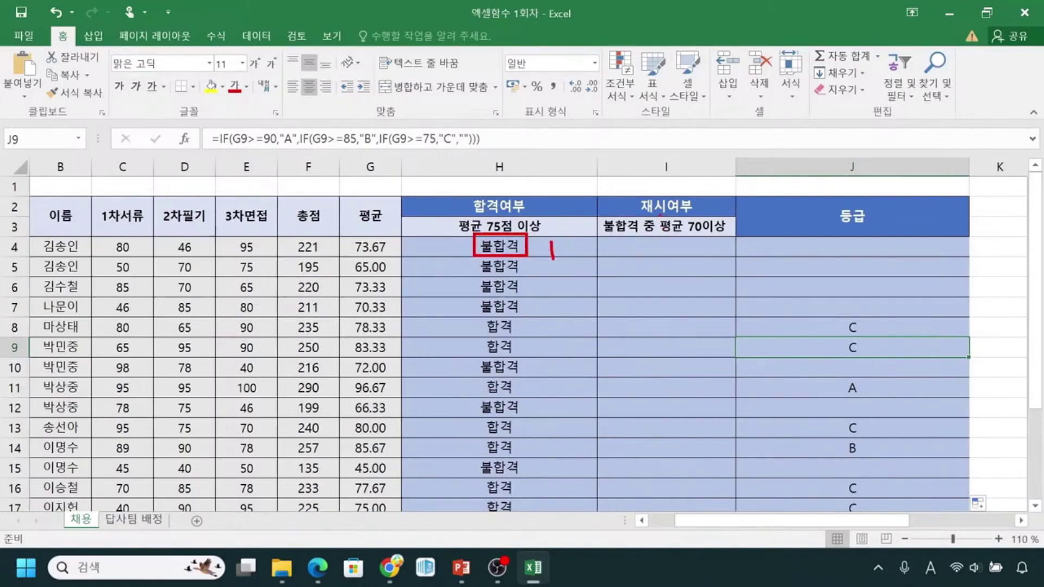
mouse_move(658, 216)
left_mouse_down()
mouse_move(656, 238)
mouse_move(721, 238)
mouse_move(729, 218)
mouse_move(657, 217)
left_mouse_up()
left_click_drag(695, 250, 713, 264)
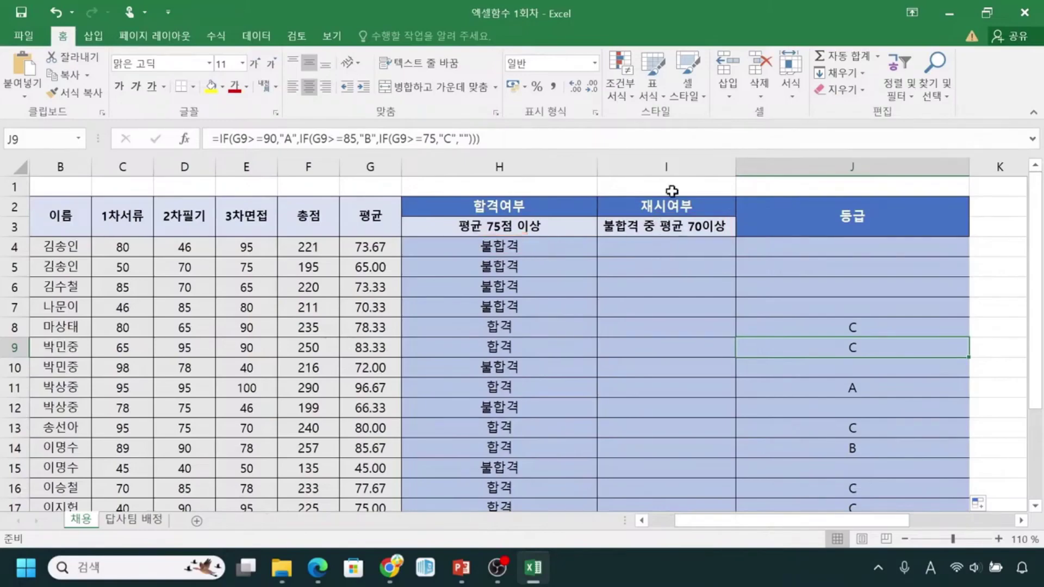
Start the retest formula in I4 with an IF function whose logical test is an AND function.
left_click(658, 245)
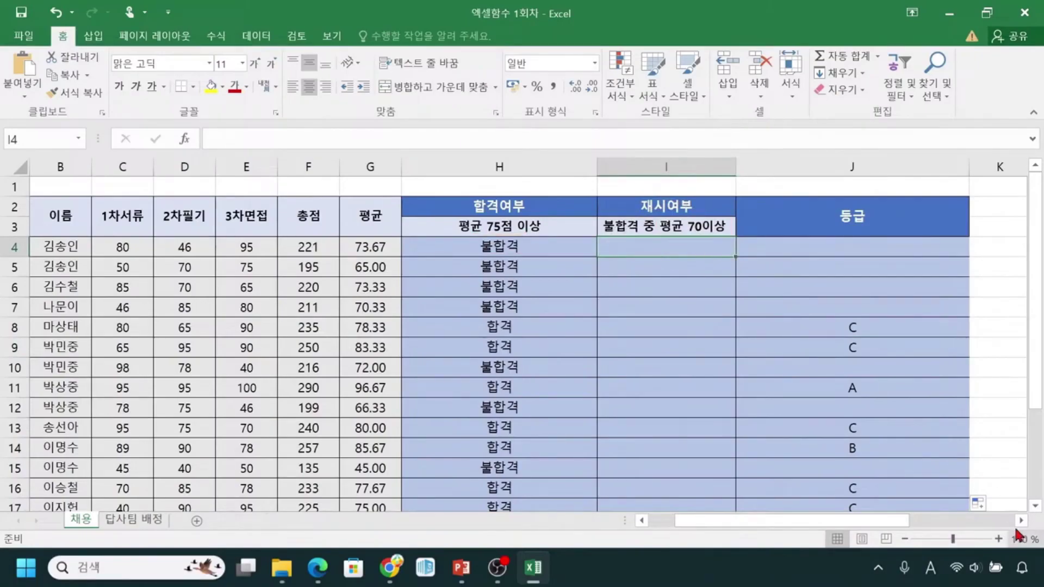
left_click(999, 539)
left_click(999, 539)
left_click(998, 539)
scroll(792, 401, "up", 1)
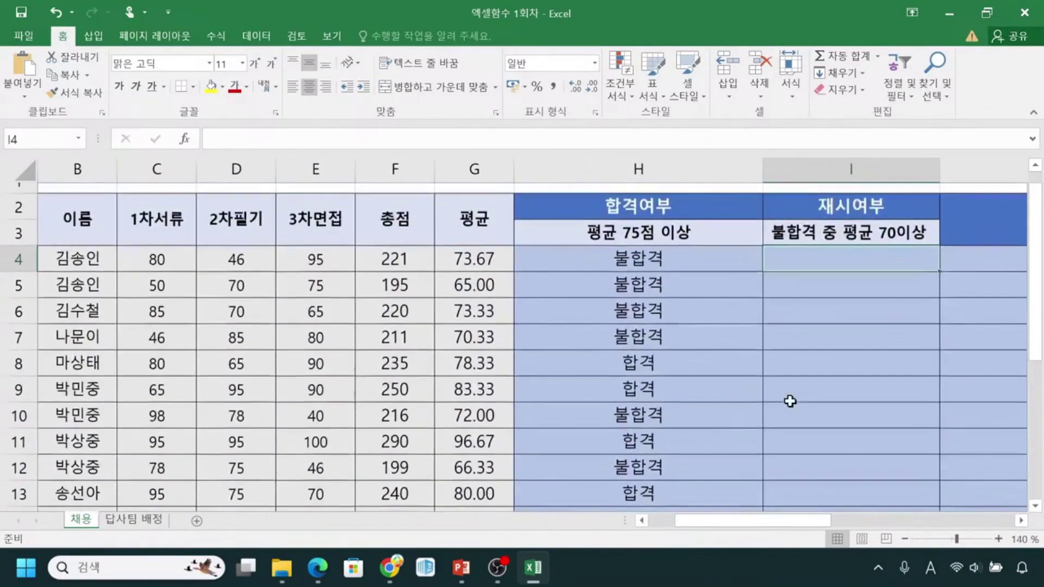
left_click_drag(804, 524, 913, 521)
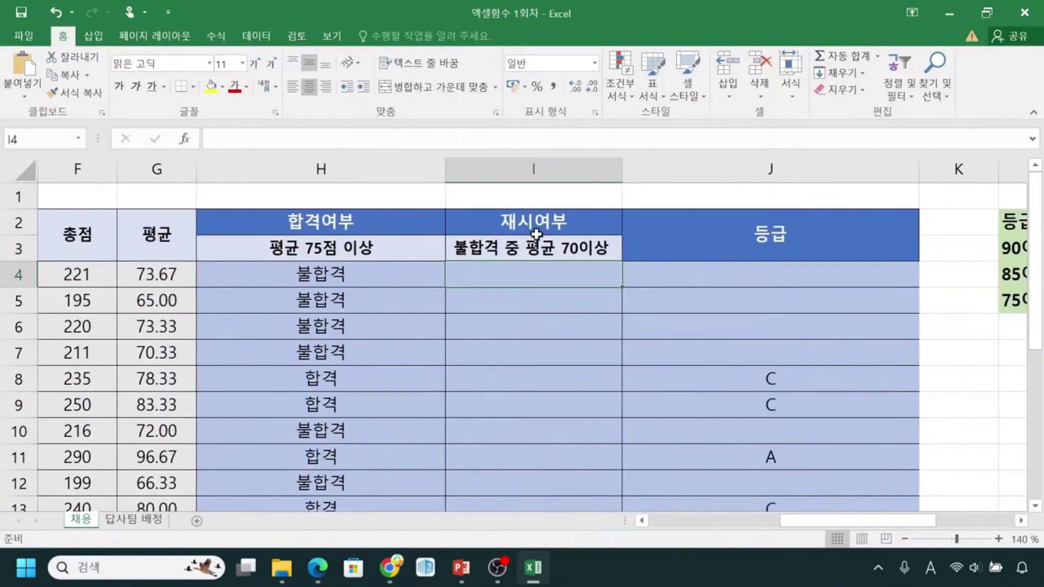
left_click(504, 281)
type("=")
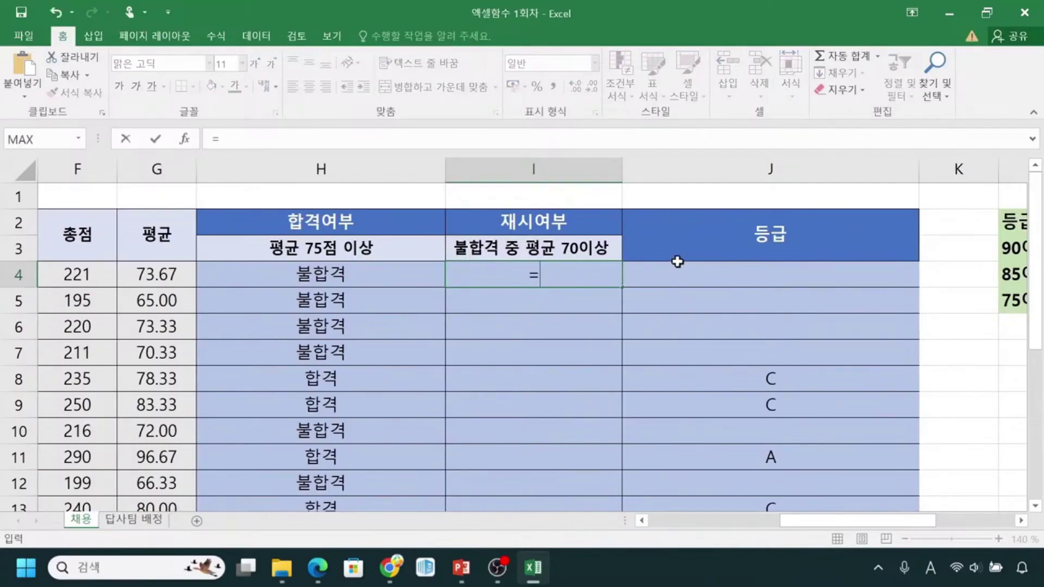
type("if")
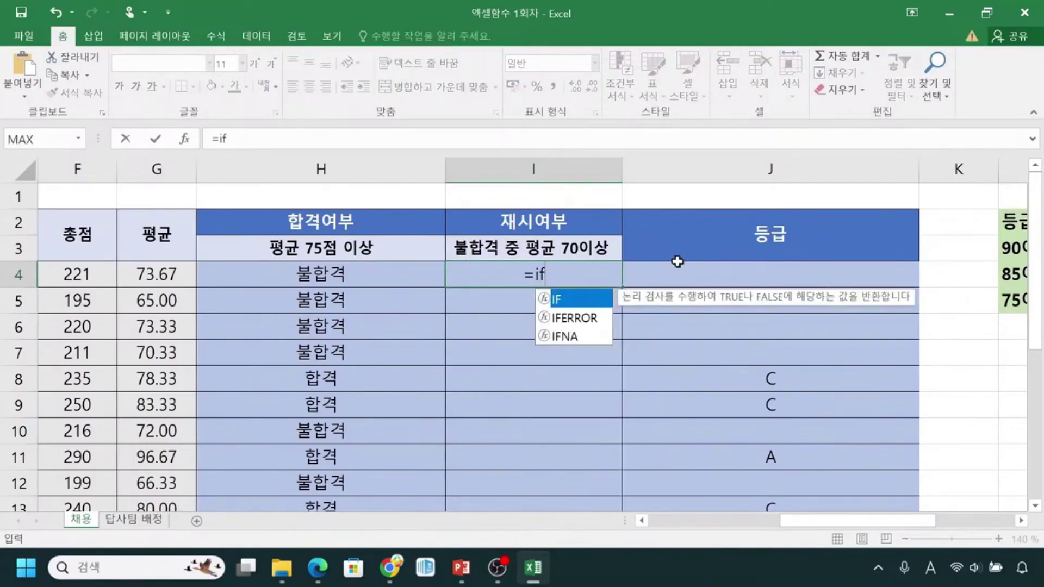
double_click(586, 307)
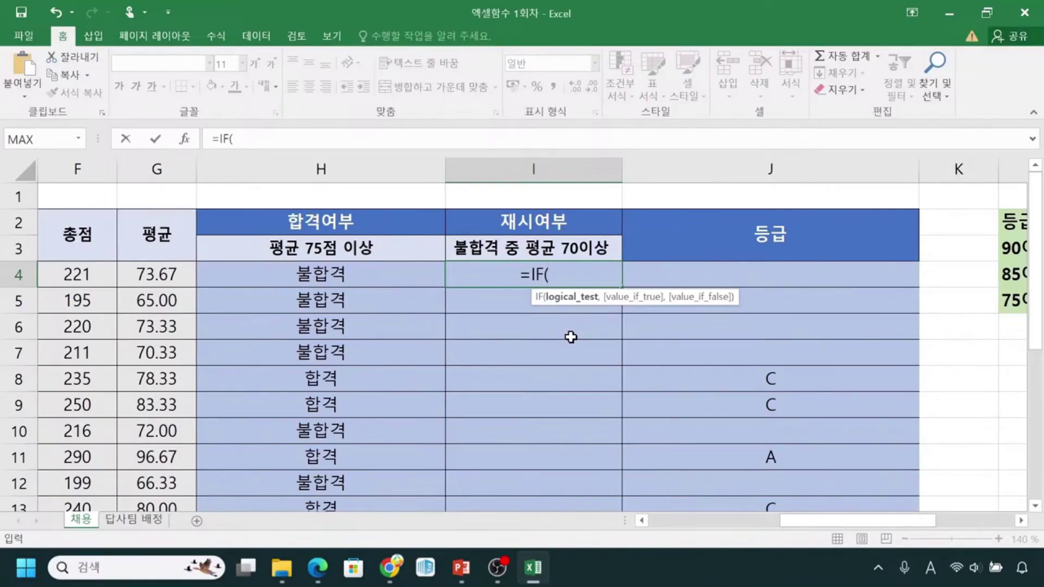
type("and")
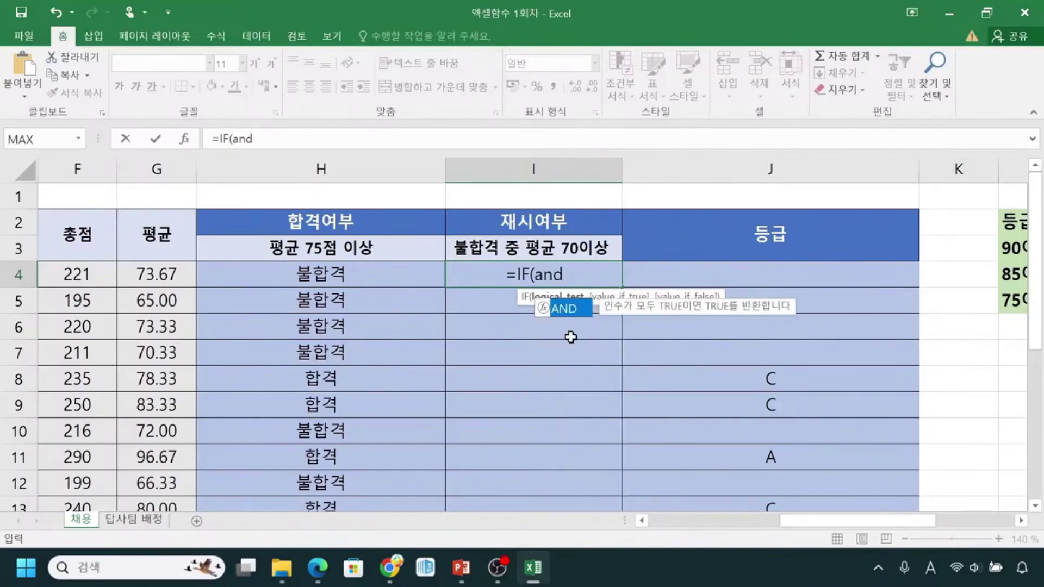
left_click(572, 317)
left_click(570, 318)
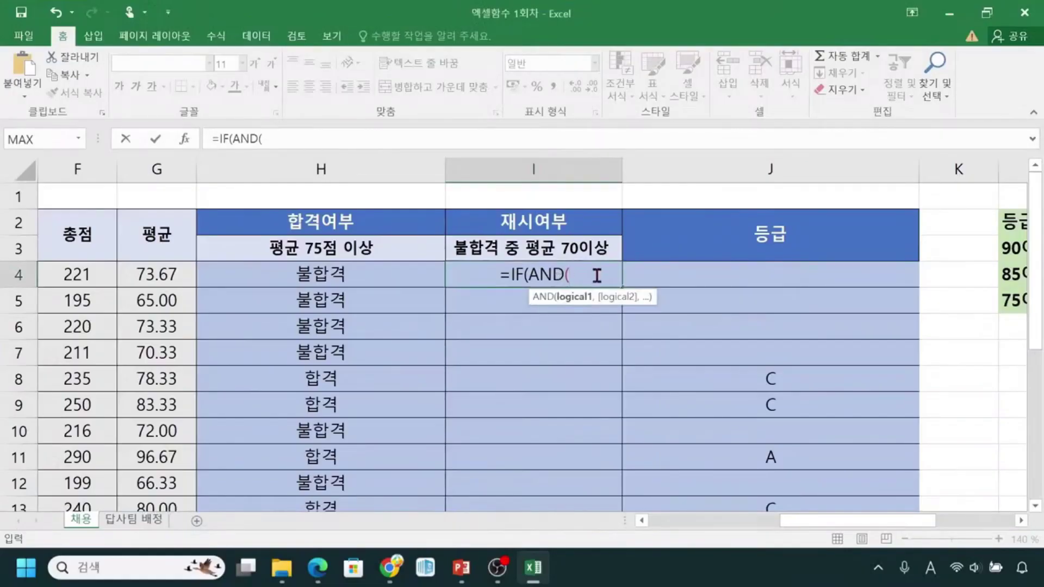
Close the empty AND() in I4 and finish the IF function with "O" if true and "X" if false.
type(")")
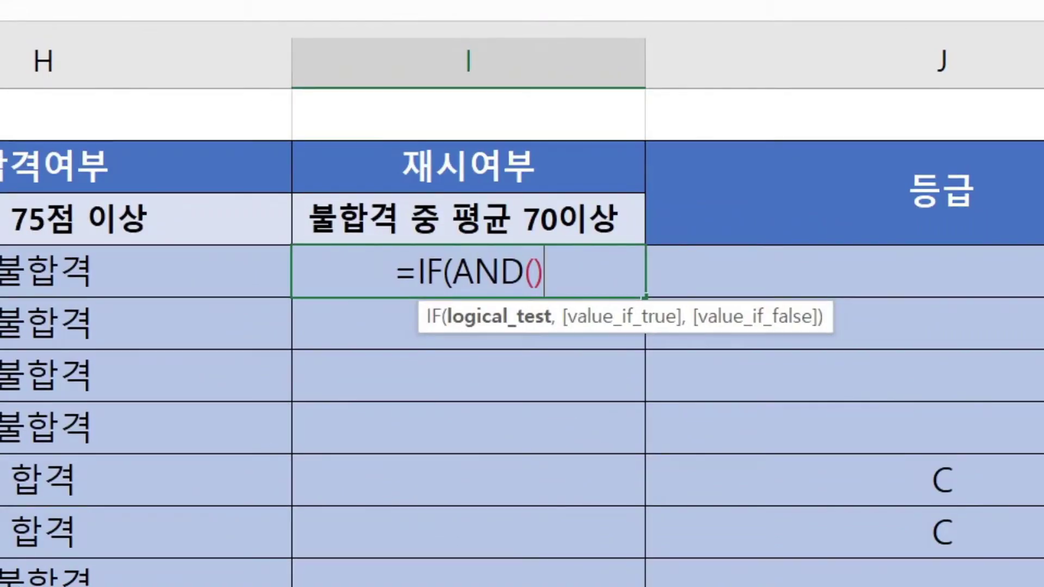
type(",")
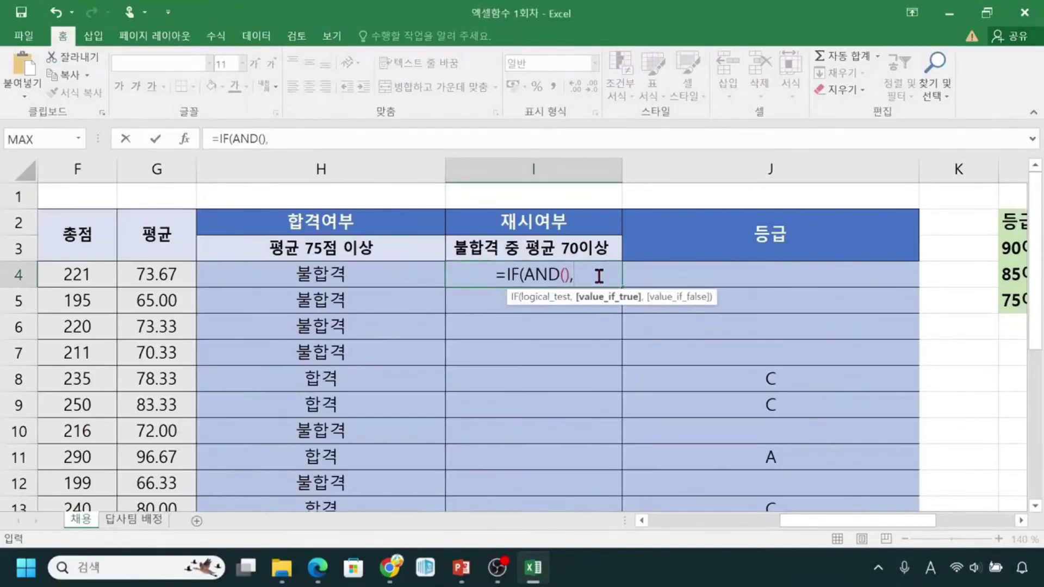
type("\"")
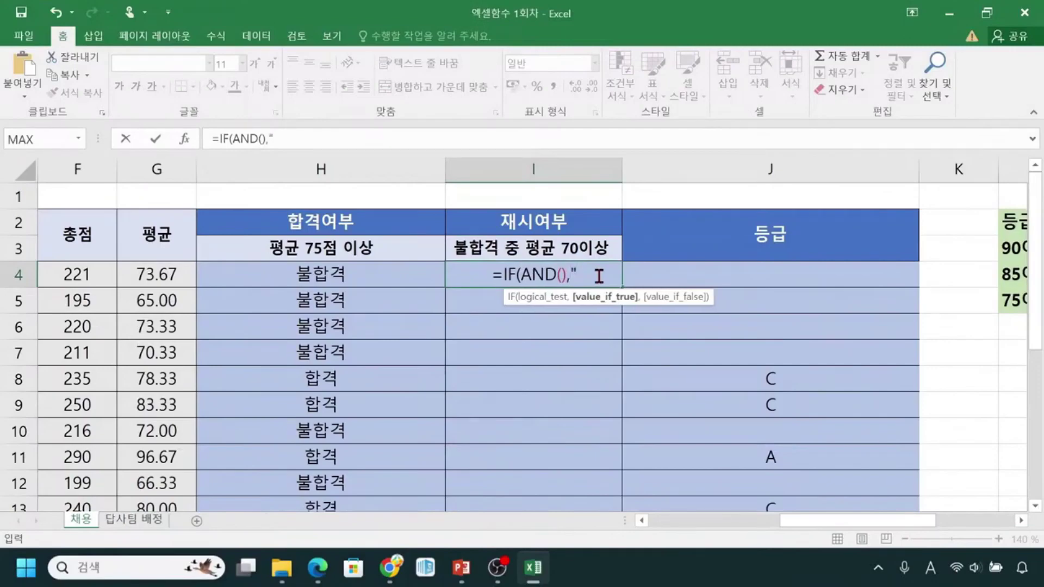
type("O")
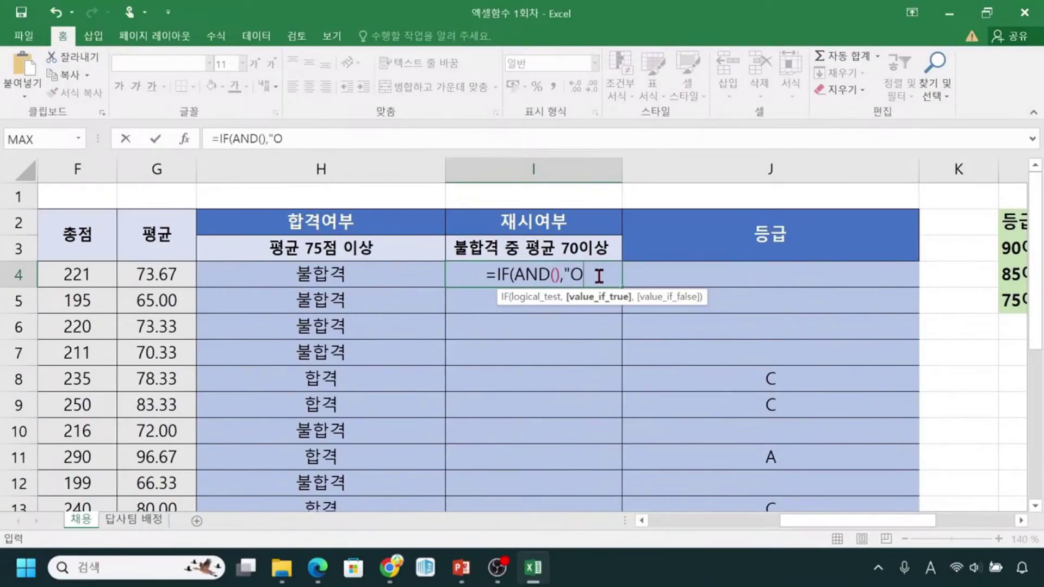
type("\",\"X\"")
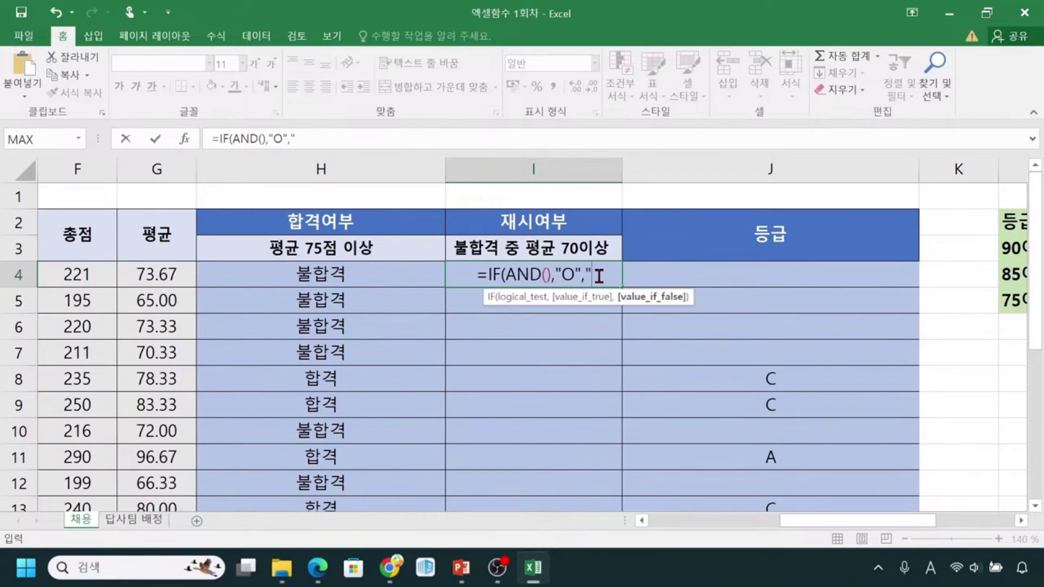
key("BackSpace")
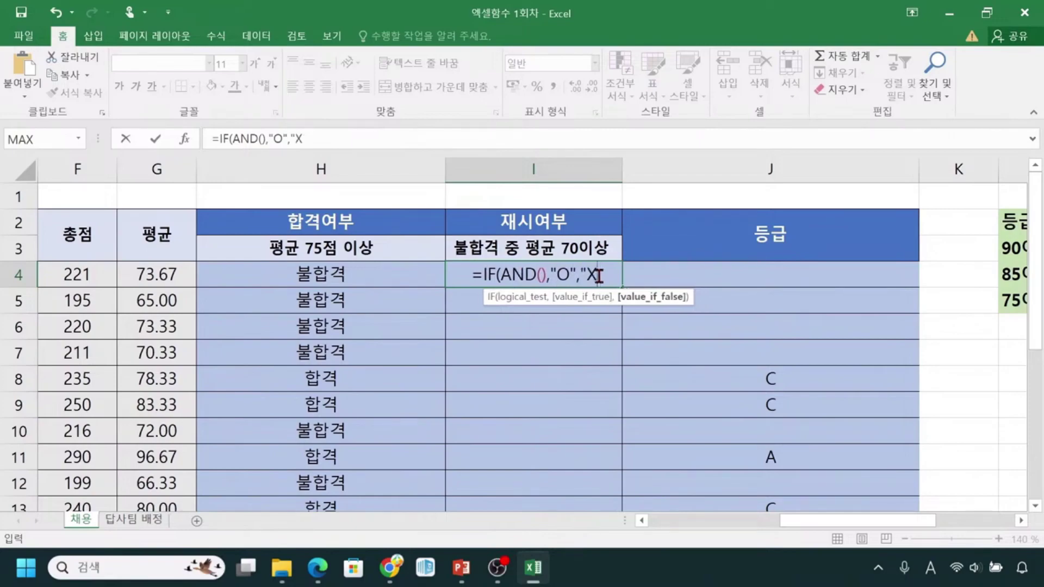
type("\")")
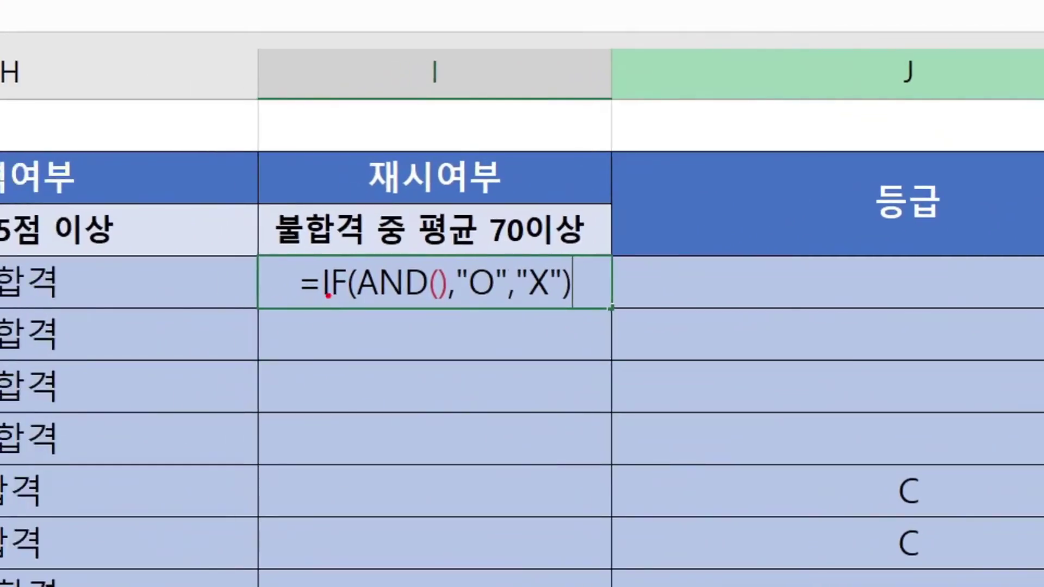
Underline IF, AND(), "O" and "X" in the magnified I4 formula in red, mark the AND parentheses, and clear the markings.
left_click_drag(316, 298, 461, 311)
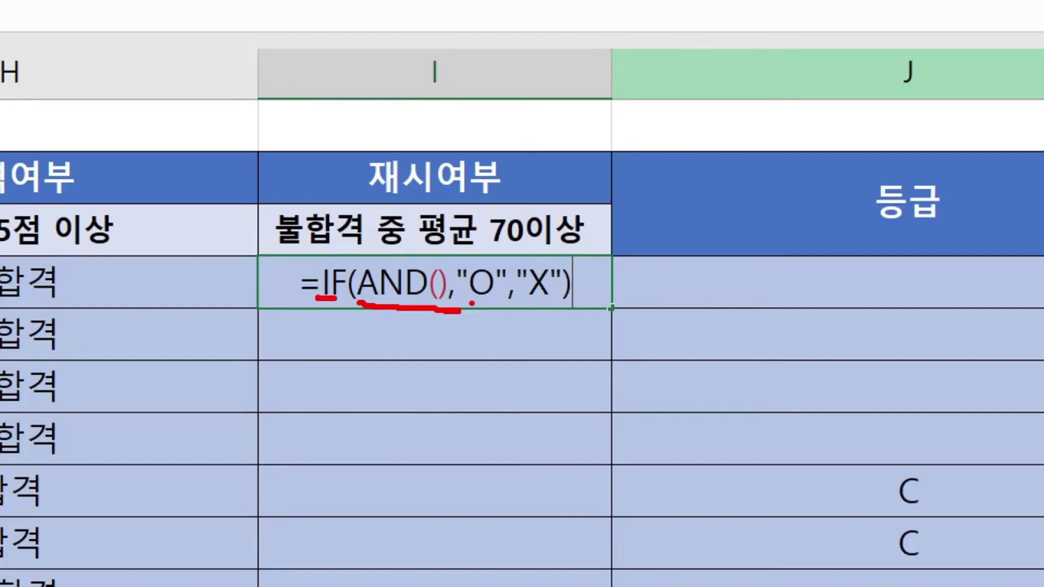
left_click_drag(469, 304, 499, 305)
mouse_move(531, 300)
left_mouse_down()
mouse_move(521, 303)
mouse_move(567, 303)
left_mouse_up()
mouse_move(394, 352)
left_mouse_down()
mouse_move(381, 295)
mouse_move(396, 307)
left_mouse_up()
left_click_drag(439, 353, 434, 287)
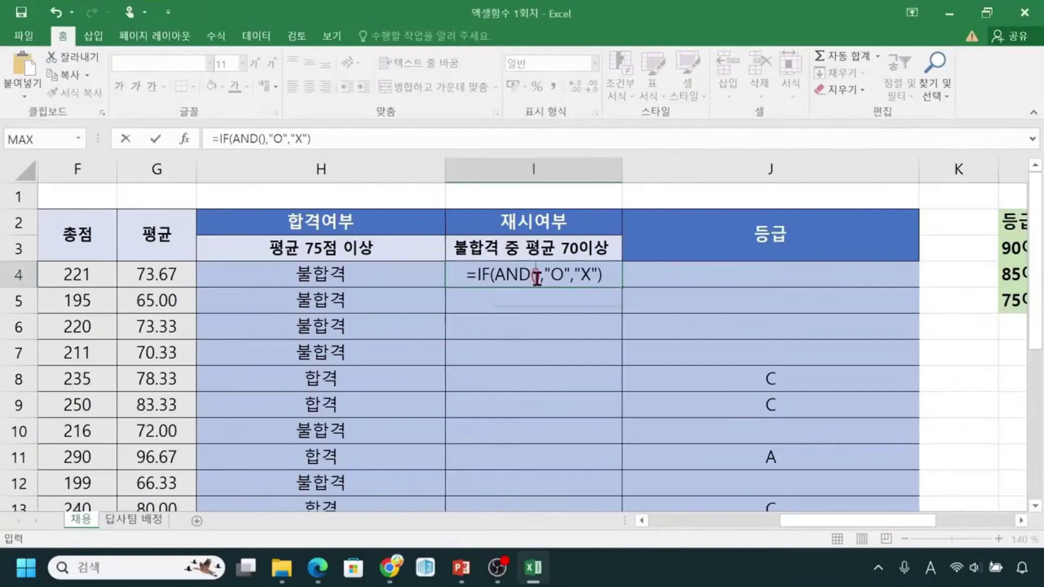
Insert the first condition H4="불합격" followed by a comma inside the AND parentheses of the I4 formula.
left_click(438, 287)
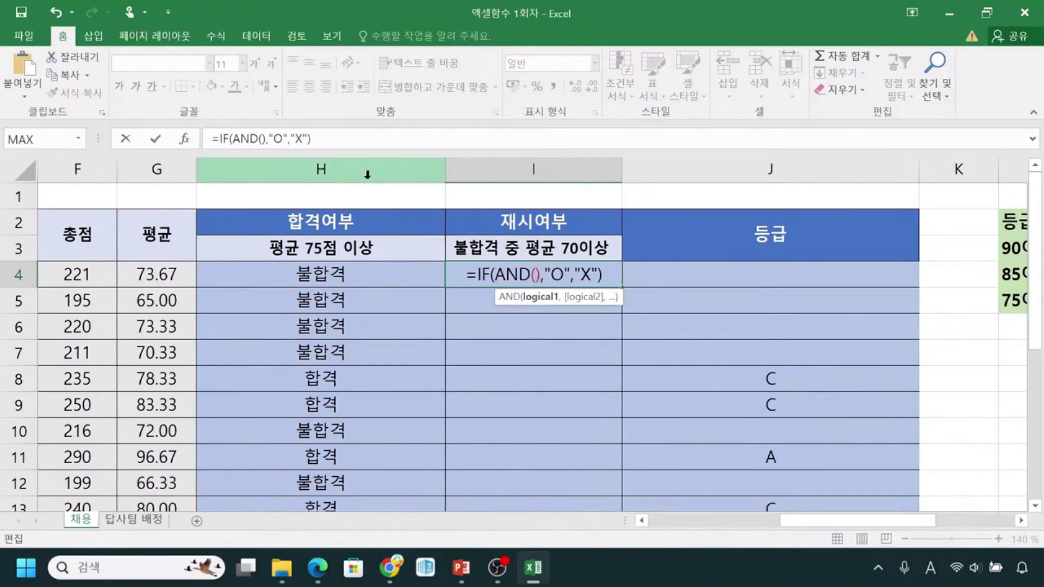
left_click(356, 279)
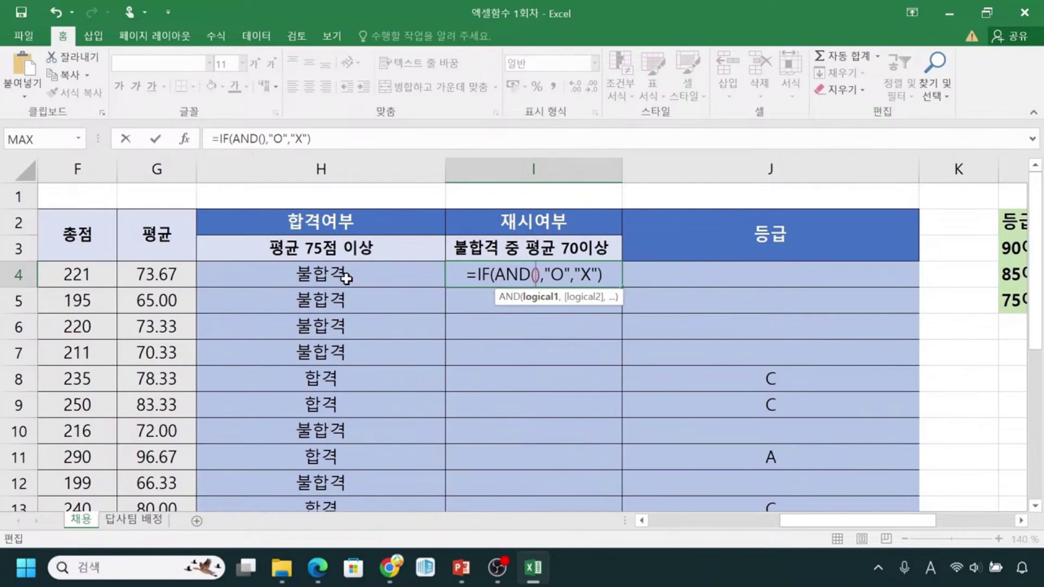
left_click(349, 278)
type("=\"q")
key("BackSpace")
type("불합ㄱ")
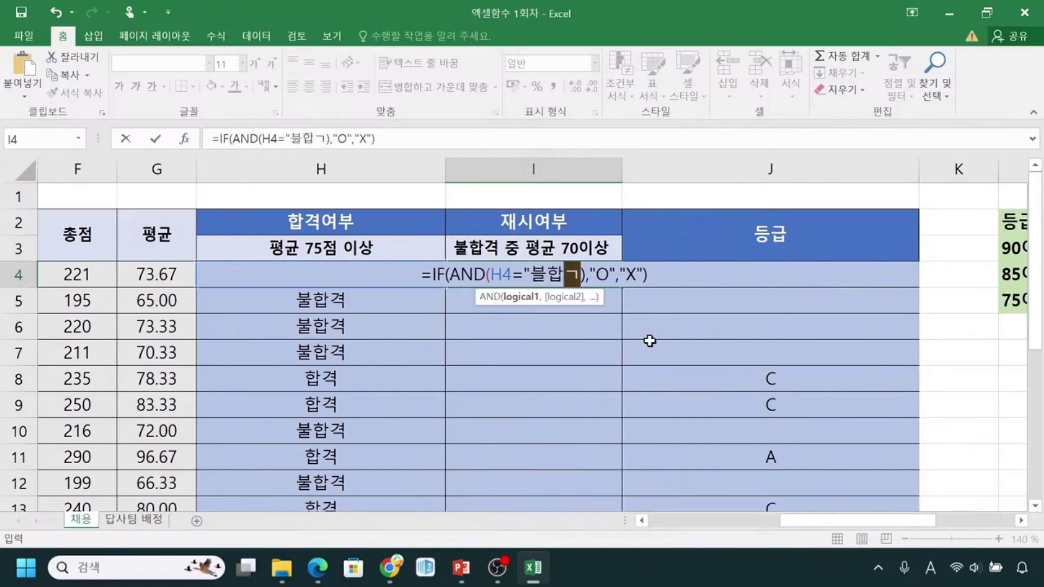
type("ㅕㄱ")
type("\",")
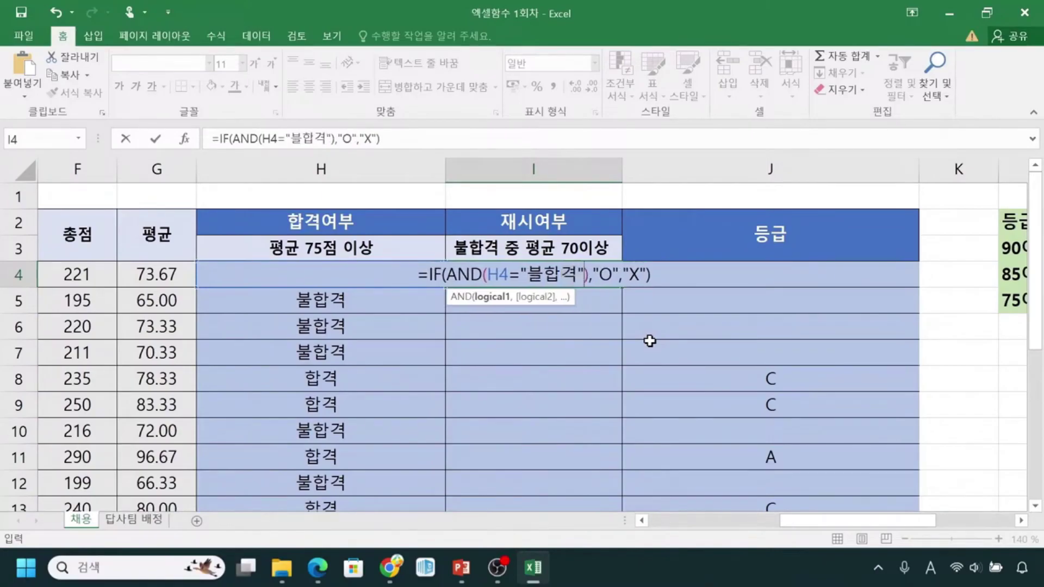
Magnify the formula, underline H4="불합격" and its comma in red, mark where the second condition goes, and clear the markings.
key("ctrl+1")
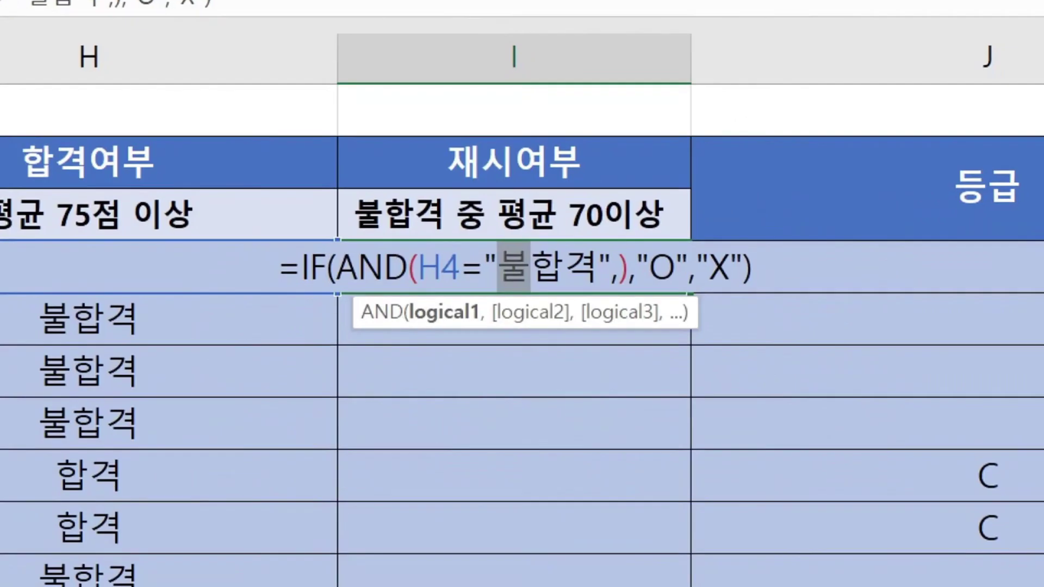
left_click(553, 311)
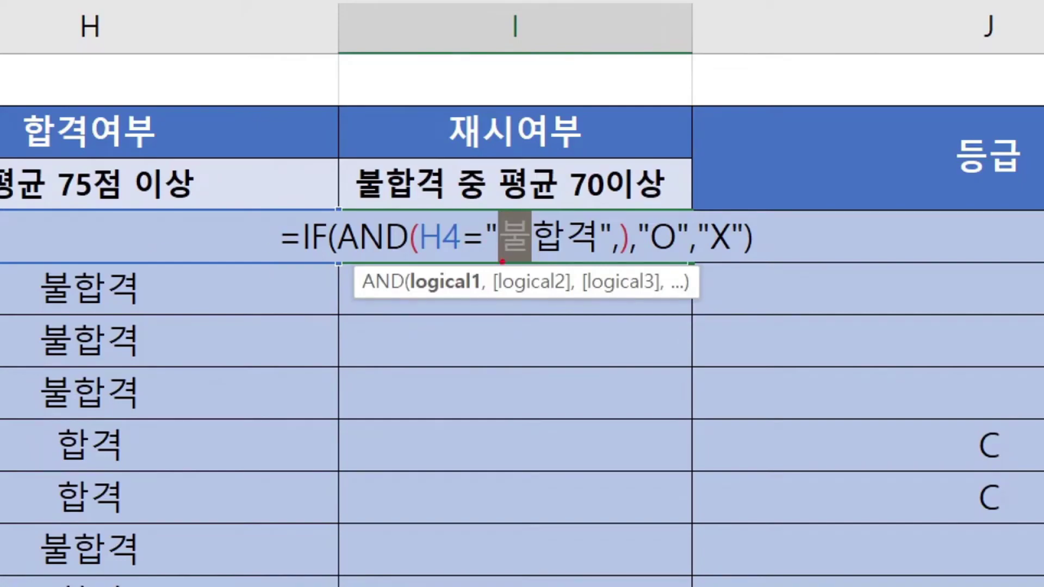
left_click_drag(506, 259, 592, 252)
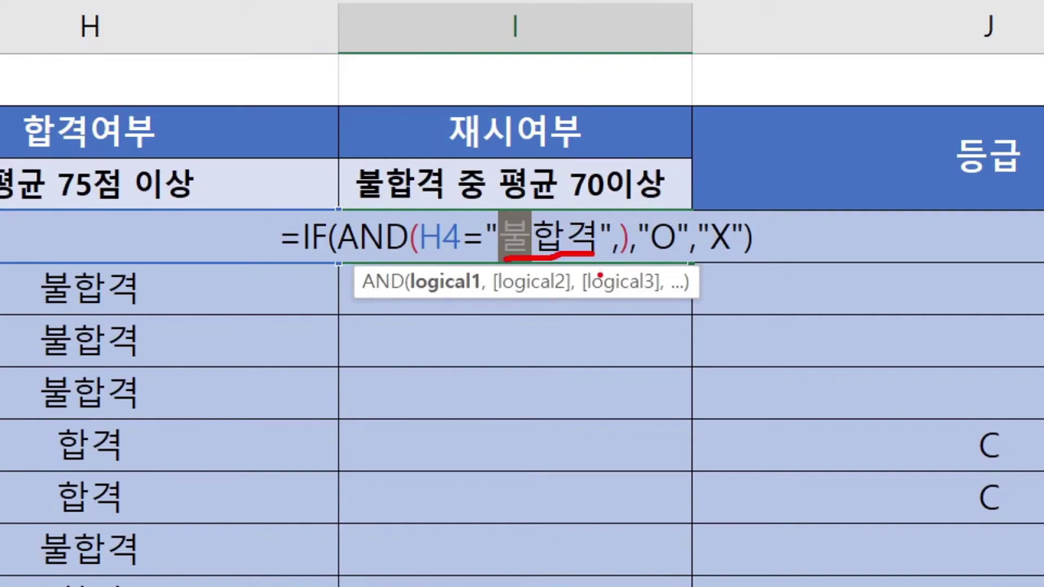
left_click_drag(424, 254, 622, 259)
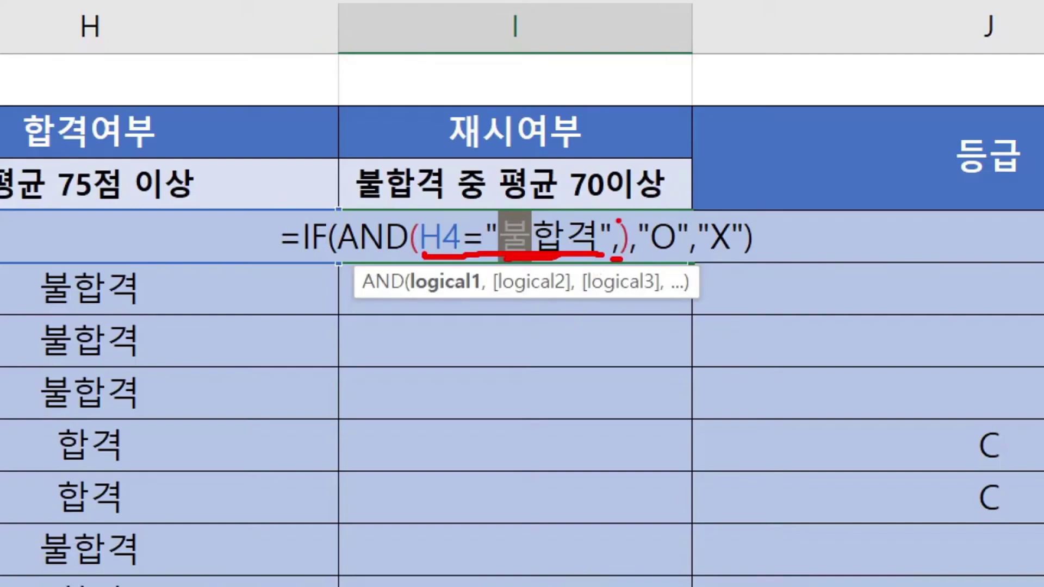
left_click_drag(619, 220, 621, 233)
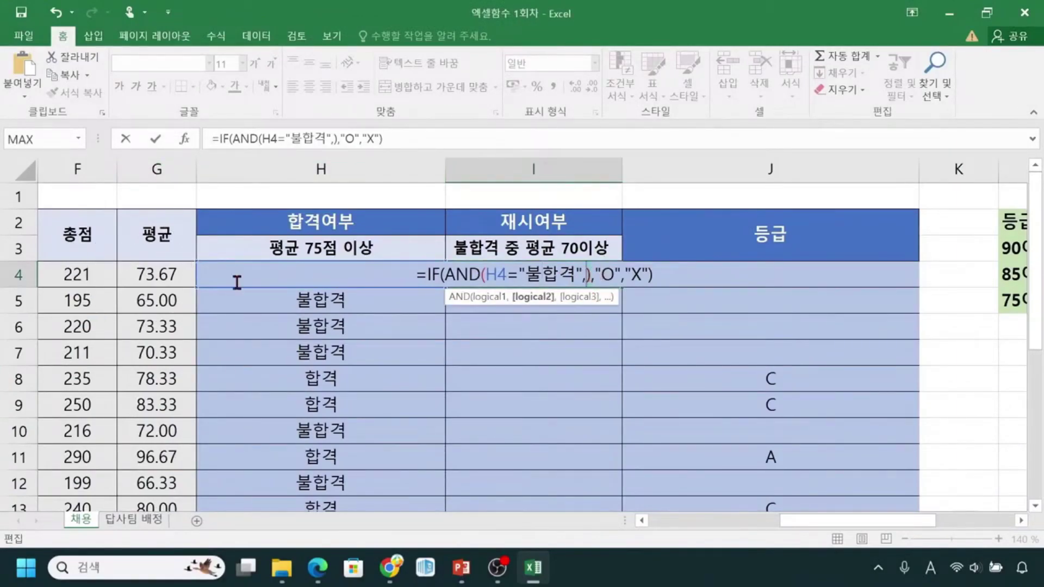
Add the second condition G4>=70 to the AND function, restoring its closing parenthesis and the comma before "O".
left_click(173, 274)
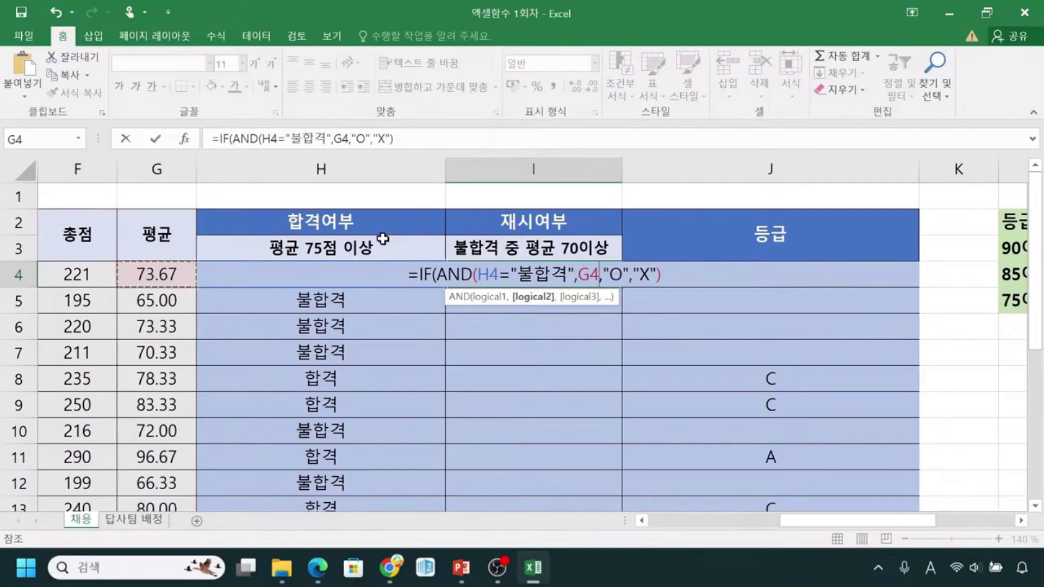
type(">")
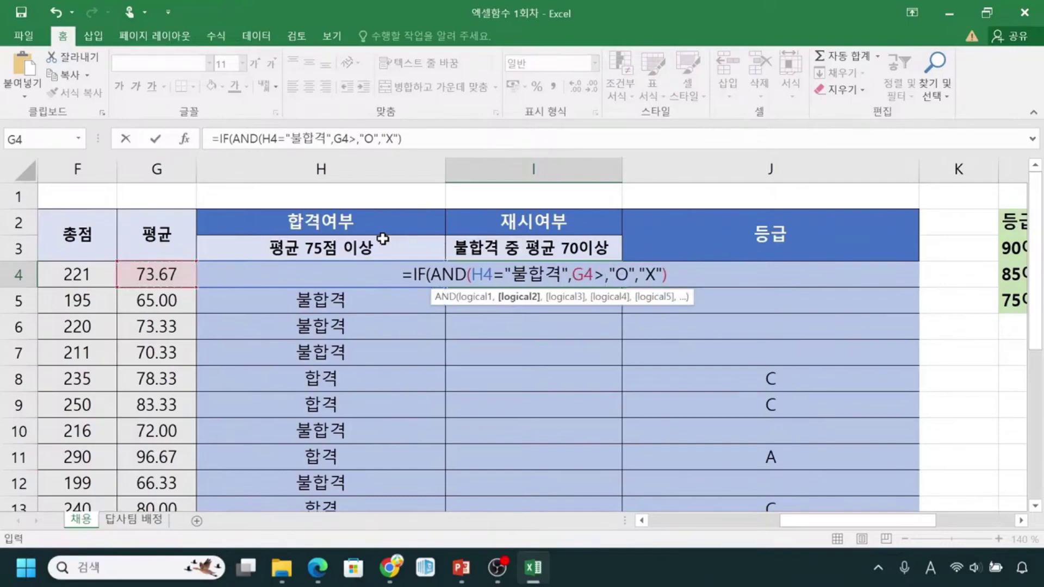
type("=7")
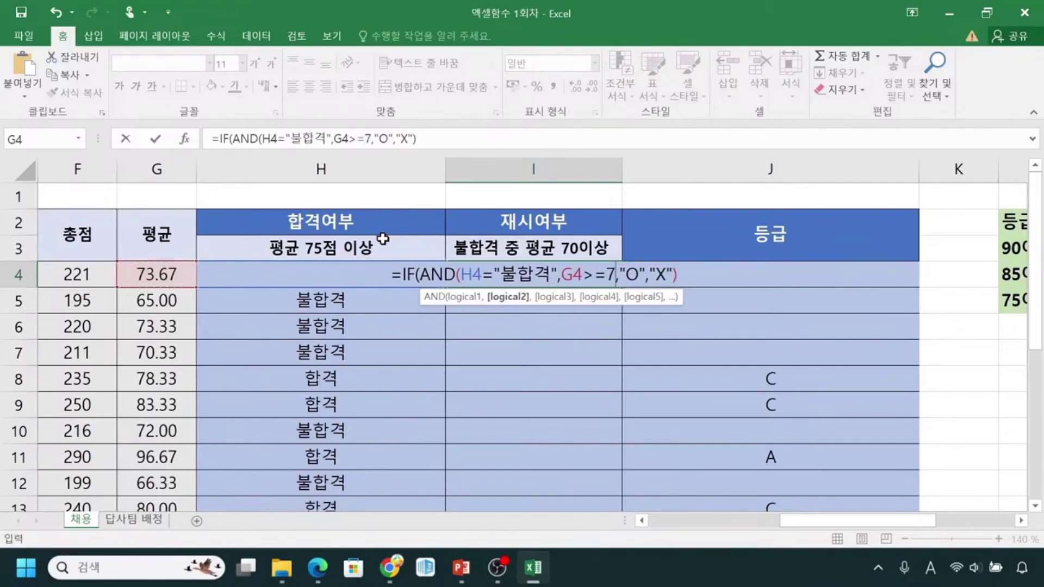
type("0")
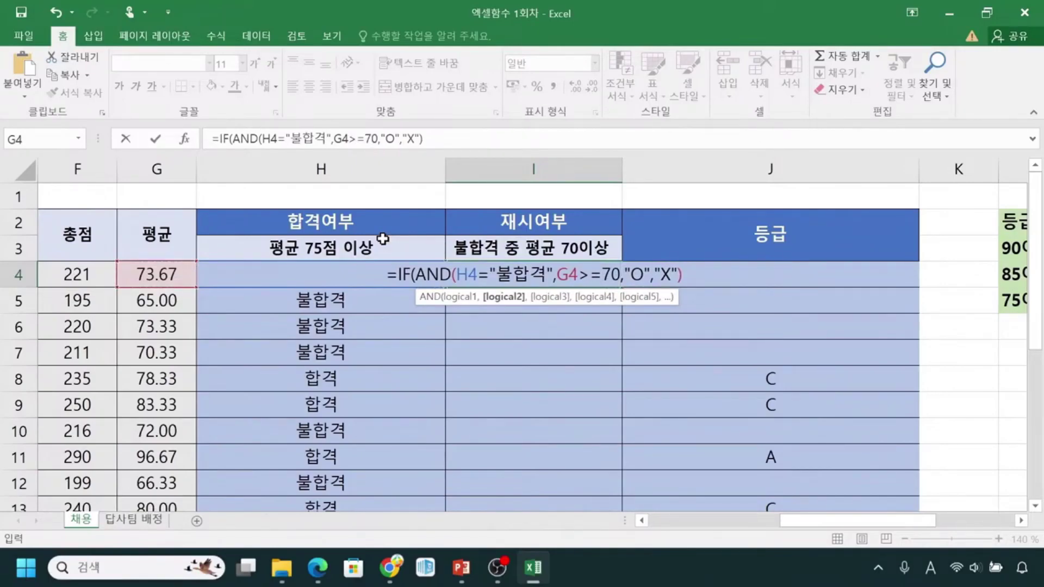
key("Delete")
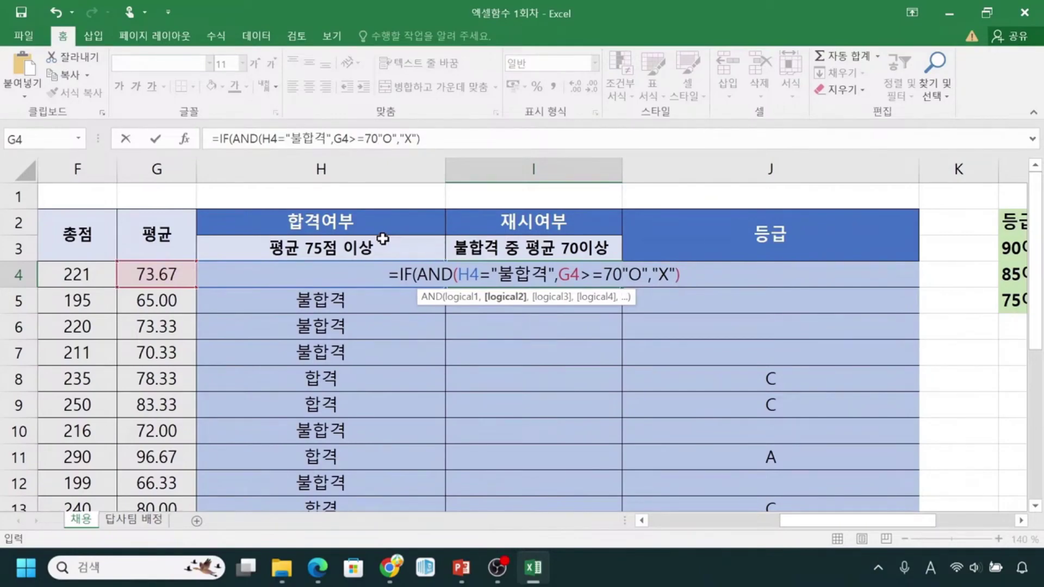
type(")")
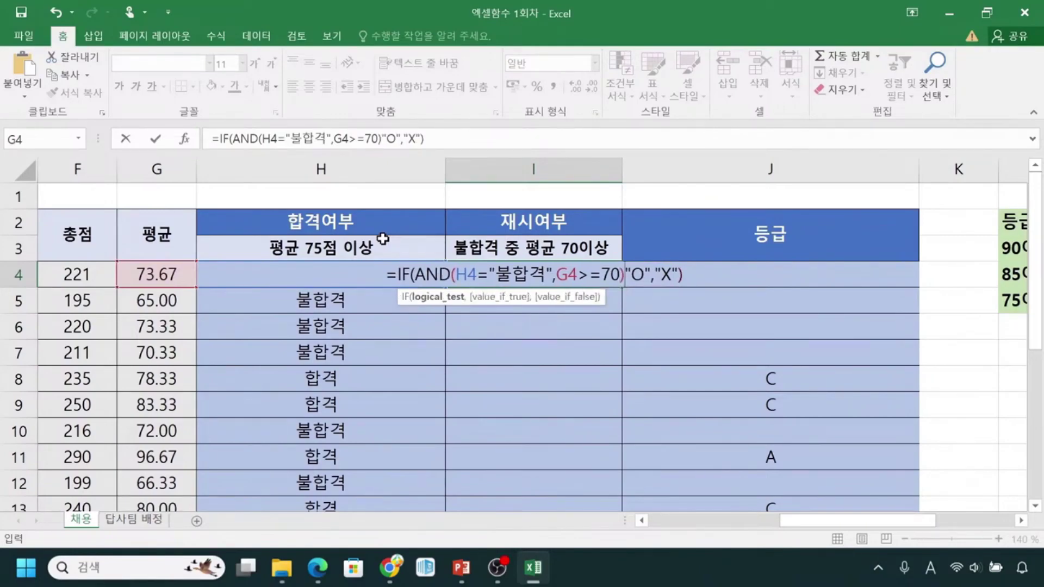
type(",")
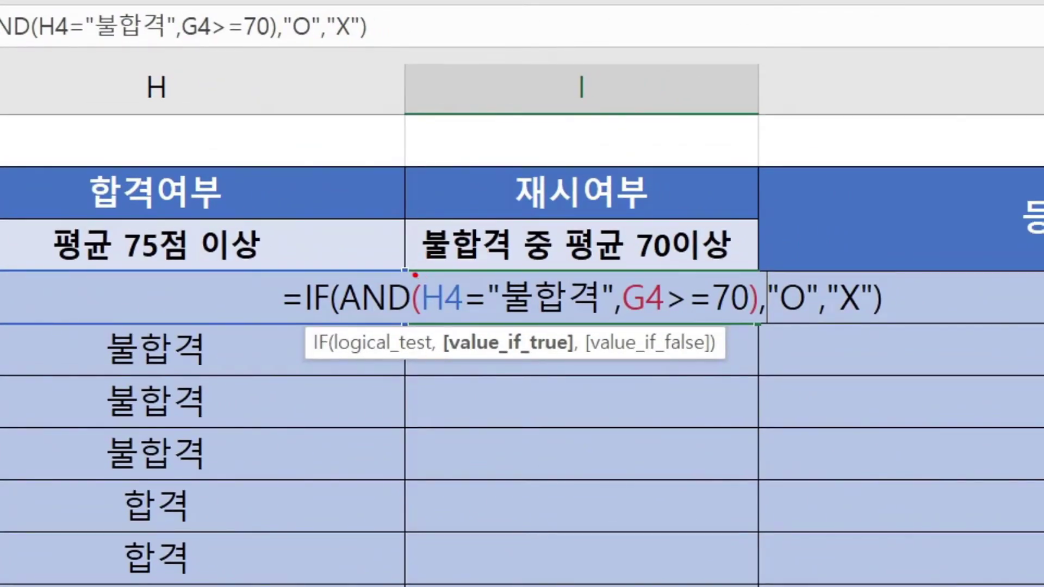
Mark the H4="불합격" and G4>=70 conditions, the comma after the AND parenthesis and the "O" and "X" arguments in red, and clear the markings.
mouse_move(414, 273)
left_mouse_down()
mouse_move(457, 287)
mouse_move(495, 323)
mouse_move(626, 325)
left_mouse_up()
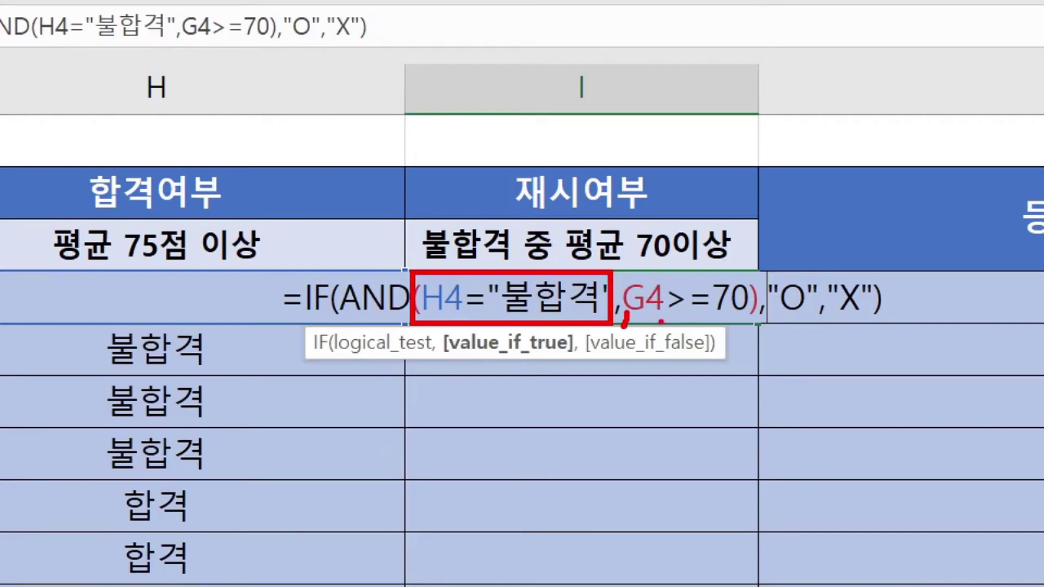
left_click_drag(635, 322, 740, 318)
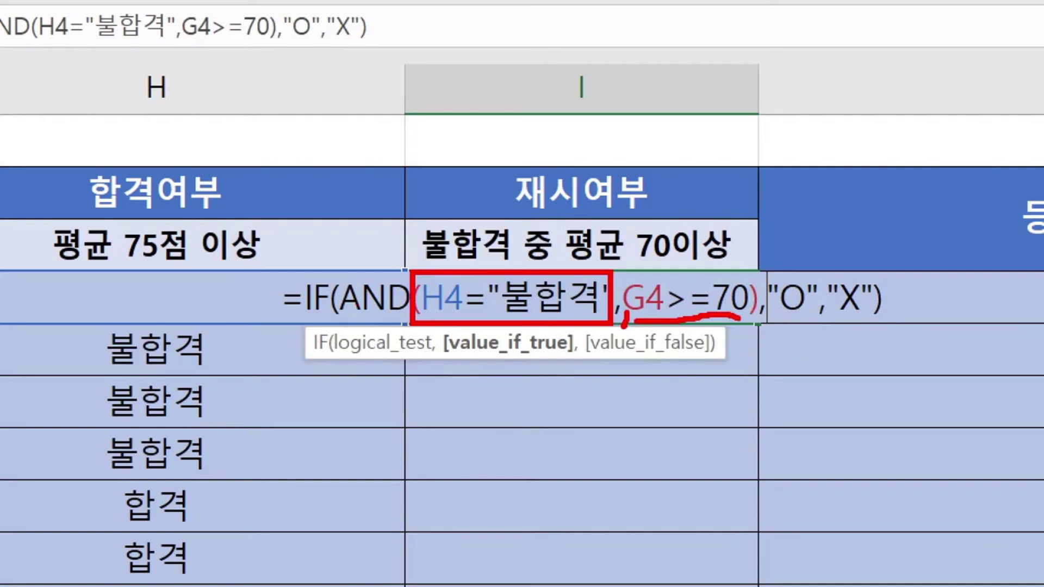
left_click_drag(753, 323, 781, 326)
mouse_move(772, 398)
left_mouse_down()
mouse_move(779, 337)
mouse_move(756, 340)
mouse_move(790, 346)
left_mouse_up()
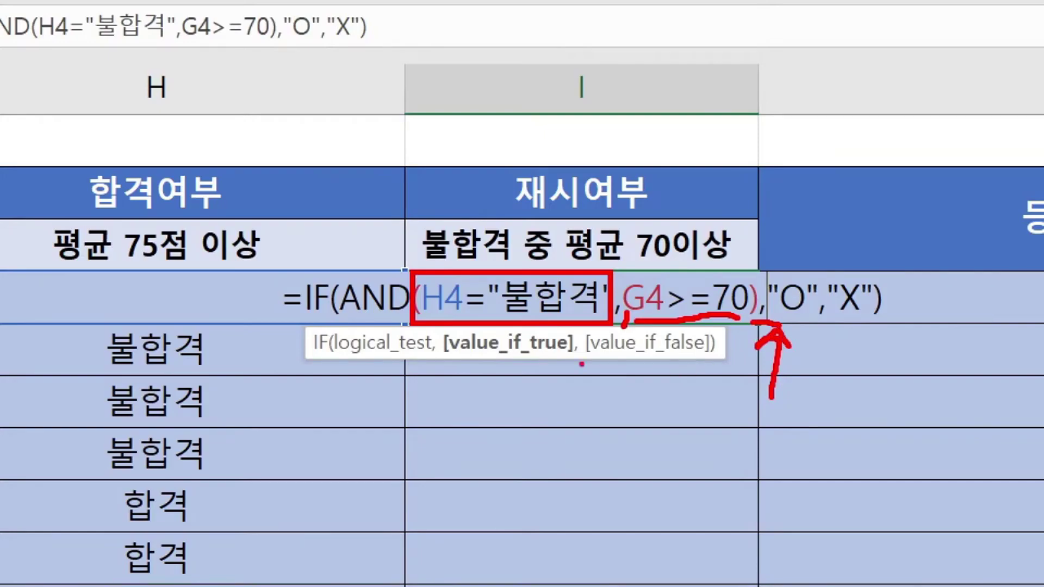
mouse_move(543, 360)
left_mouse_down()
mouse_move(643, 475)
mouse_move(815, 435)
mouse_move(801, 320)
left_mouse_up()
mouse_move(473, 353)
left_mouse_down()
mouse_move(560, 524)
mouse_move(824, 469)
mouse_move(866, 337)
mouse_move(833, 342)
mouse_move(869, 354)
left_mouse_up()
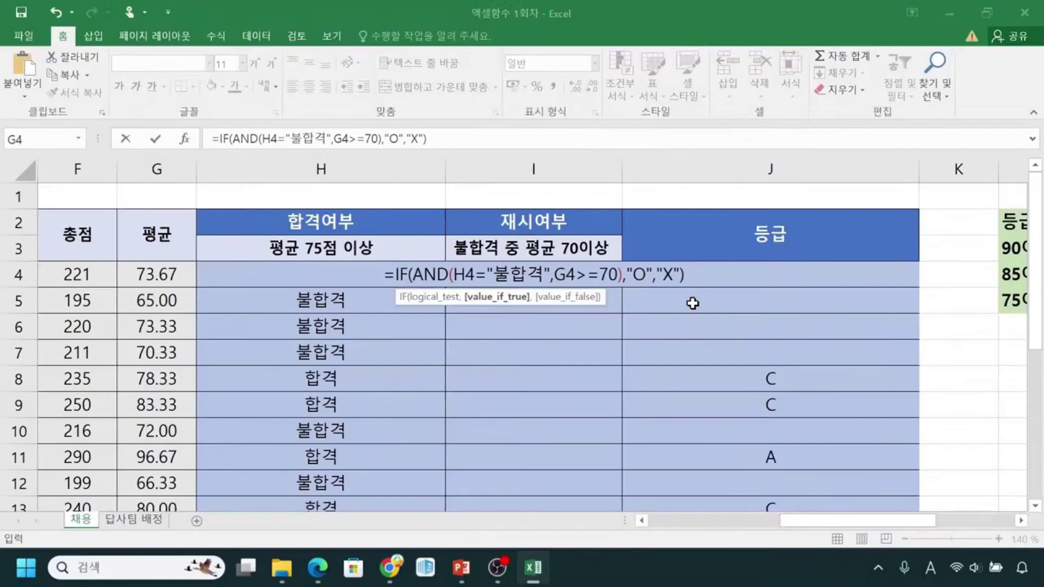
Enter the completed IF/AND formula in I4 and check its result against the average and pass status in row 4.
key("Return")
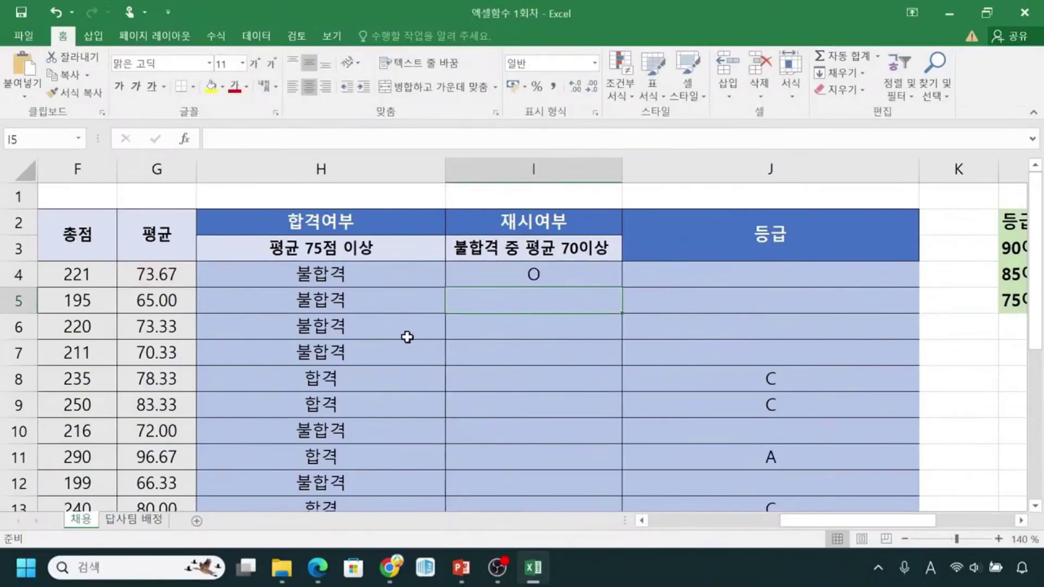
left_click_drag(808, 517, 685, 524)
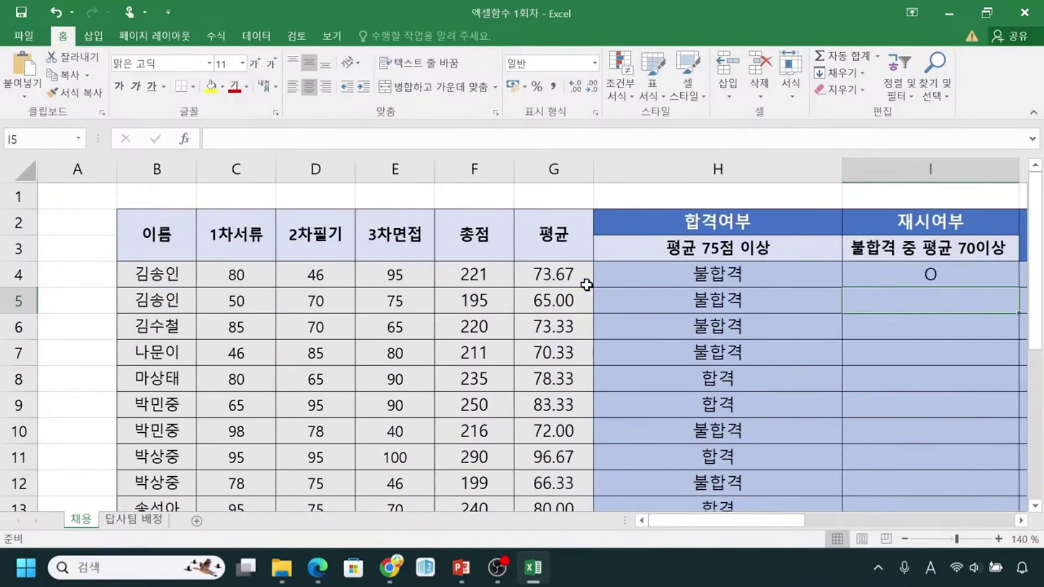
left_click(737, 280)
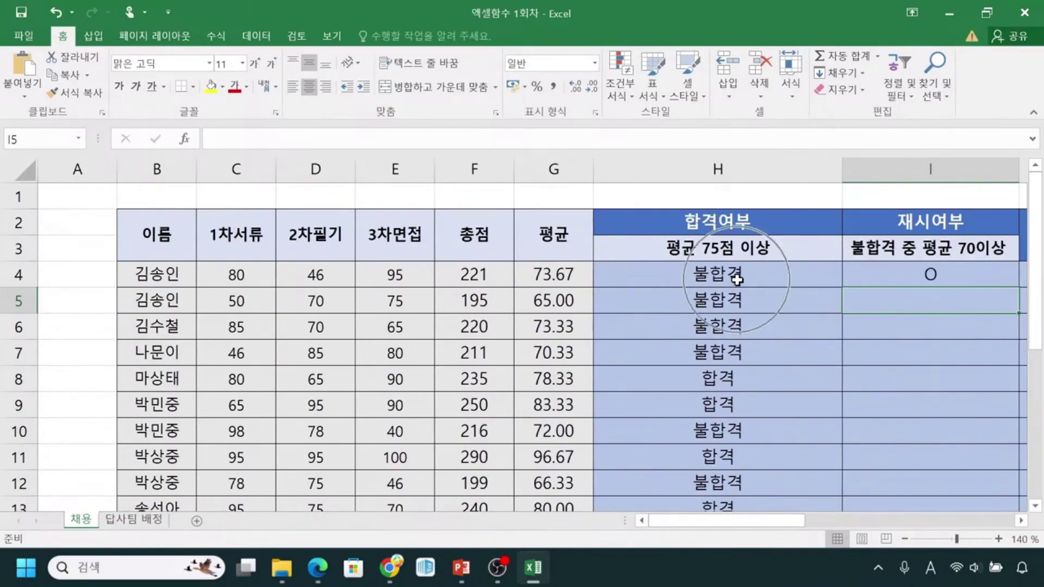
left_click(978, 275)
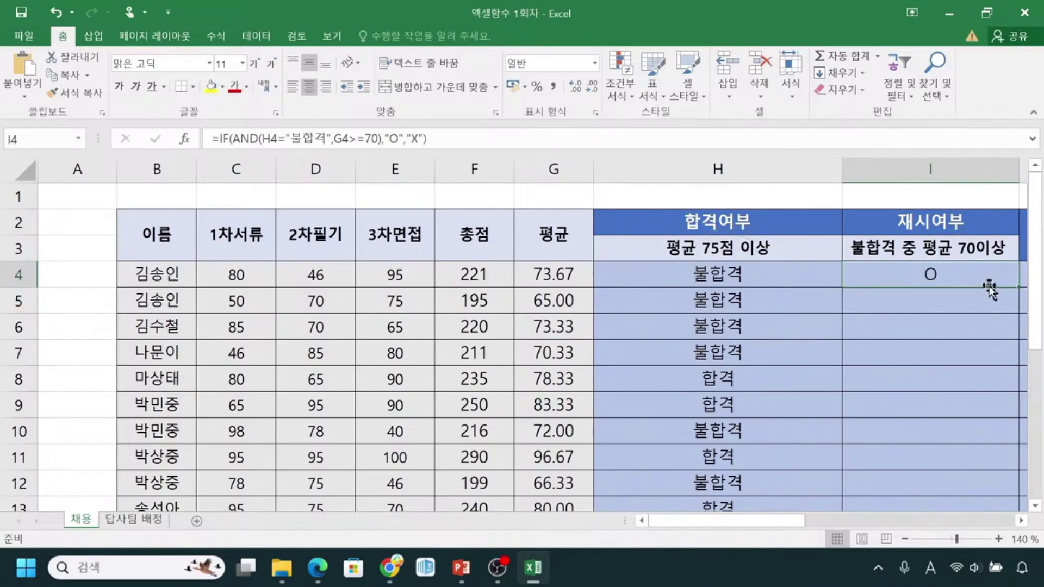
Zoom the sheet out to 90% and fill the I4 retest formula down the 재시여부 column for all applicants.
left_click(905, 539)
left_click(905, 539)
left_click(904, 539)
left_click(904, 539)
left_click(904, 539)
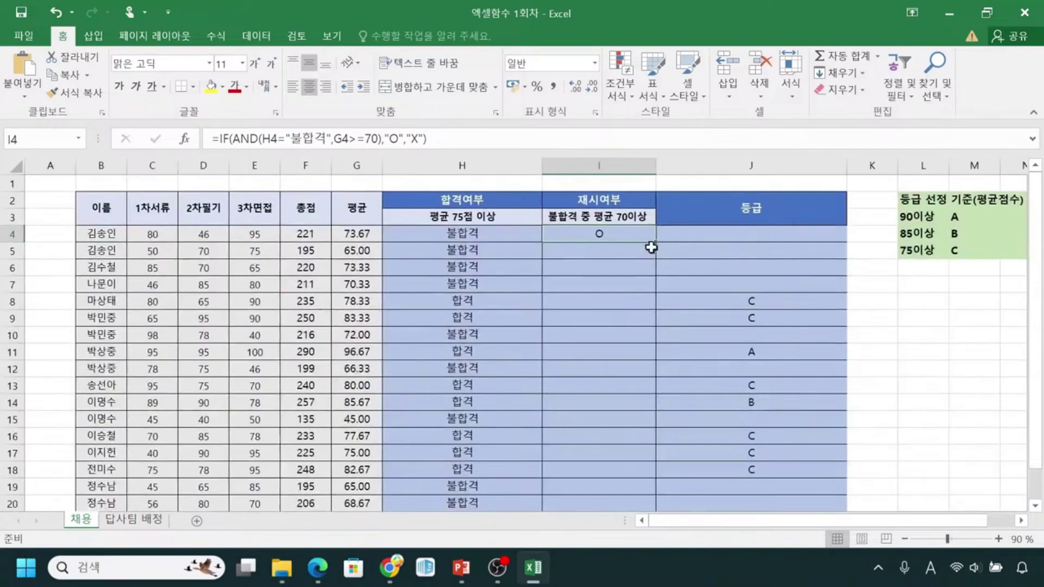
left_click(657, 233)
left_click(649, 237)
double_click(654, 242)
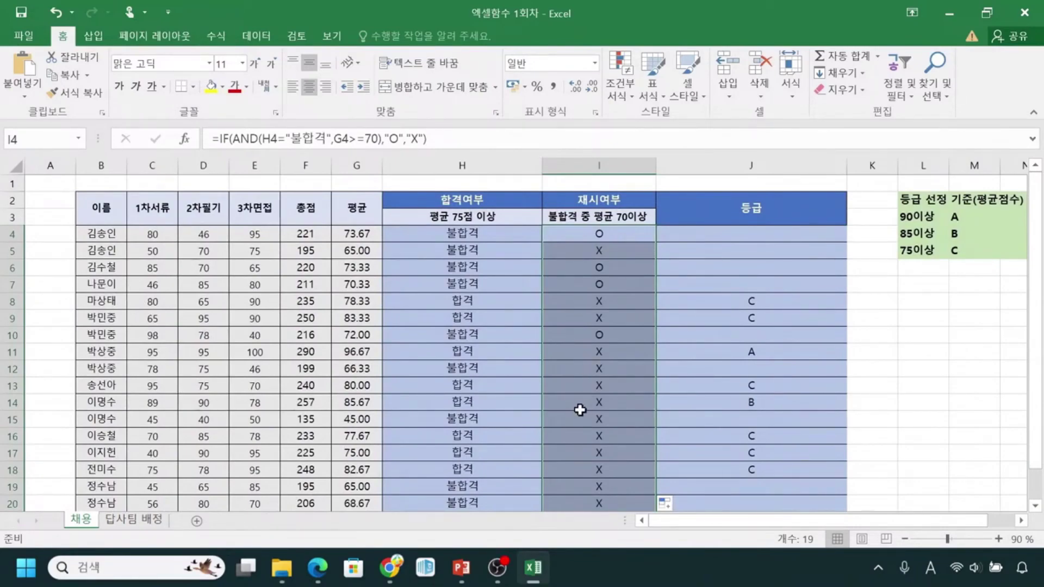
Inspect the filled retest results in I4, I6 and I7 of the 재시여부 column.
left_click(644, 273)
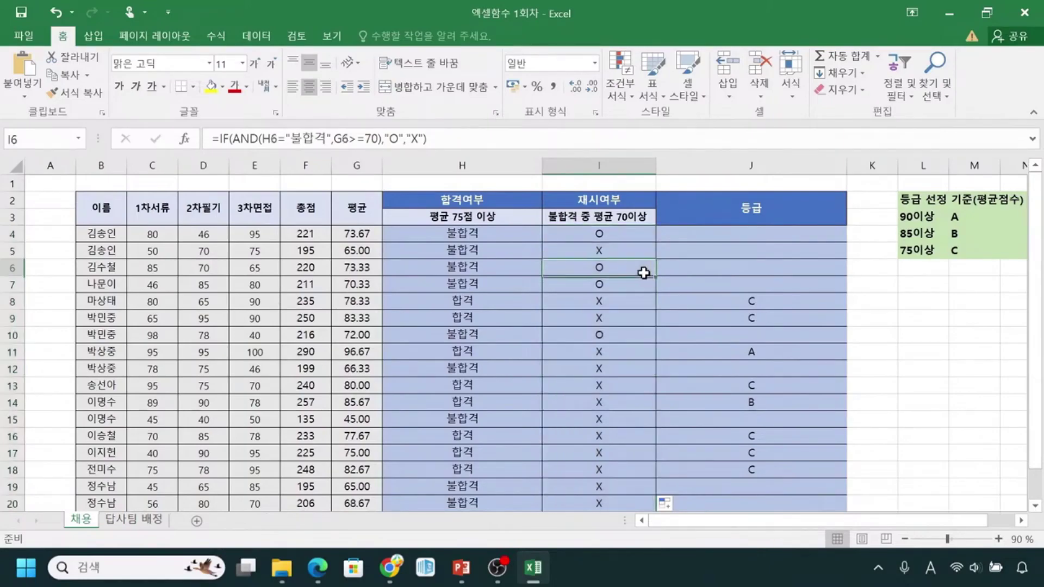
left_click(627, 232)
left_click(616, 266)
left_click(614, 278)
left_click(612, 233)
left_click_drag(613, 271, 609, 285)
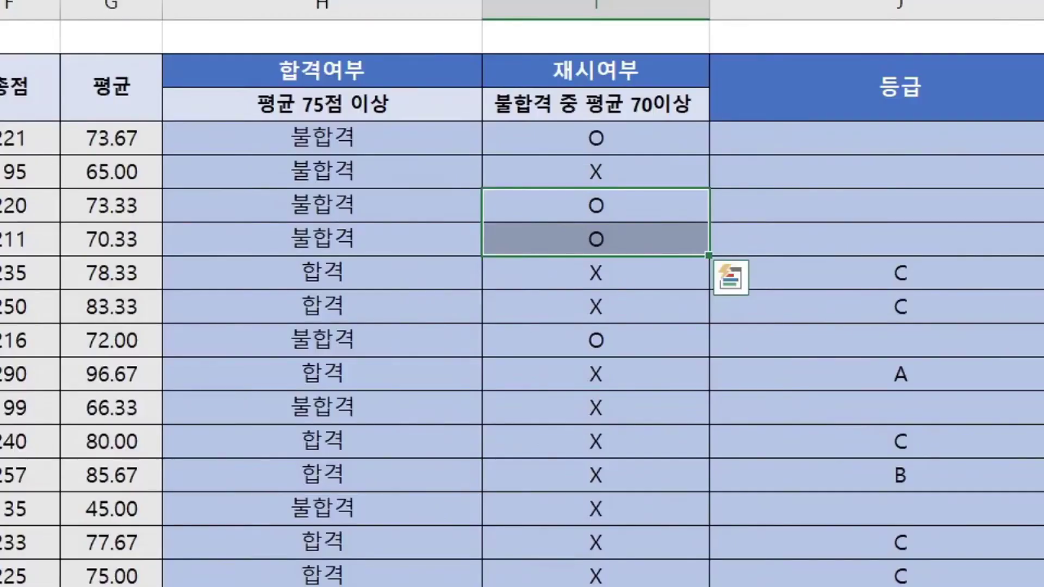
On the magnified table, mark row 8's pass-to-X link, row 12's average, status and X, and the O results in red, then clear the markings.
left_click_drag(480, 303, 531, 300)
mouse_move(458, 269)
left_mouse_down()
mouse_move(568, 271)
mouse_move(563, 282)
left_mouse_up()
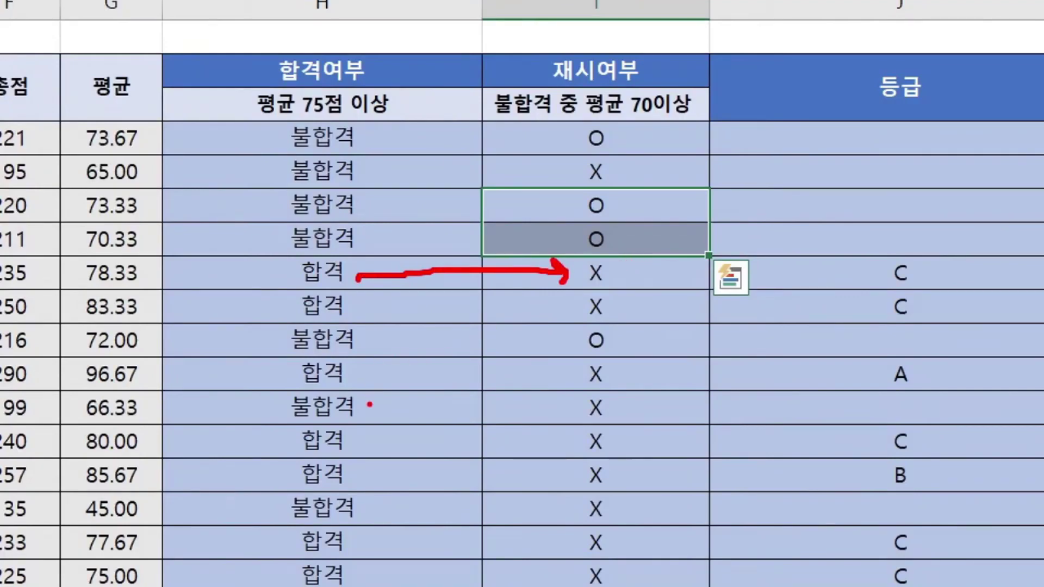
mouse_move(353, 424)
left_mouse_down()
mouse_move(283, 425)
mouse_move(363, 389)
mouse_move(363, 427)
left_mouse_up()
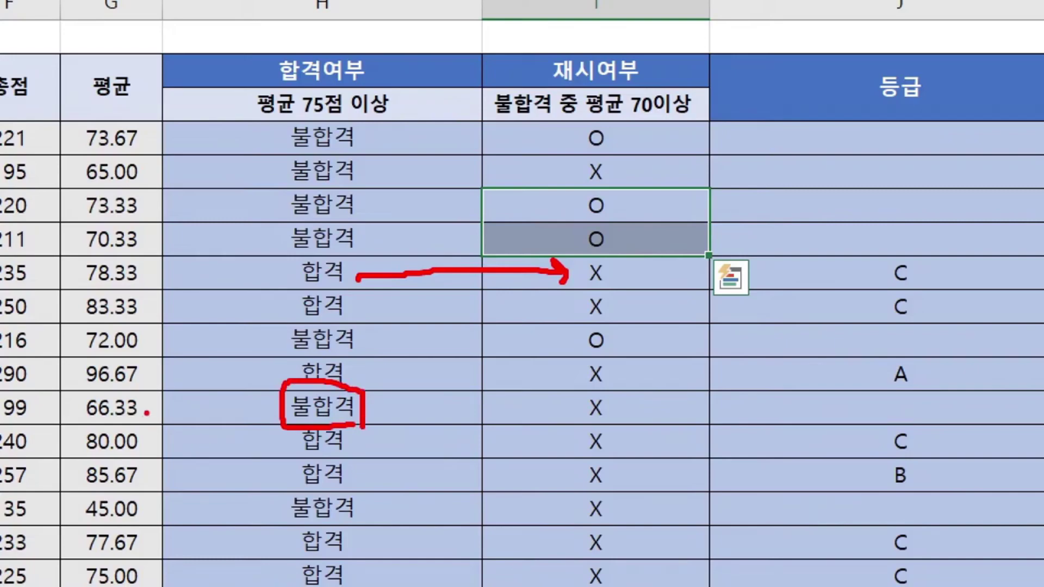
mouse_move(155, 420)
left_mouse_down()
mouse_move(112, 424)
mouse_move(112, 369)
mouse_move(153, 418)
left_mouse_up()
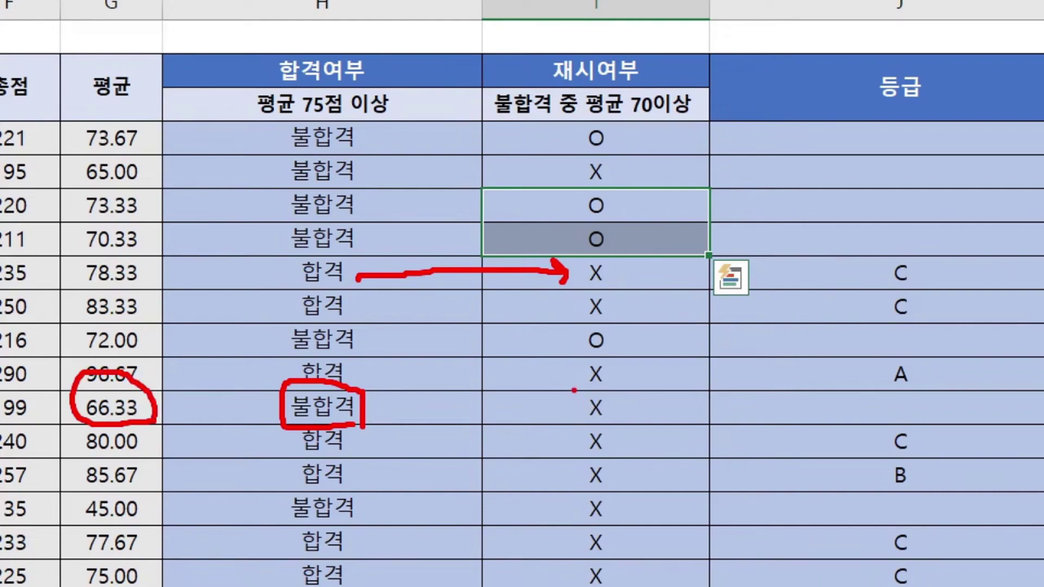
left_click_drag(571, 388, 616, 426)
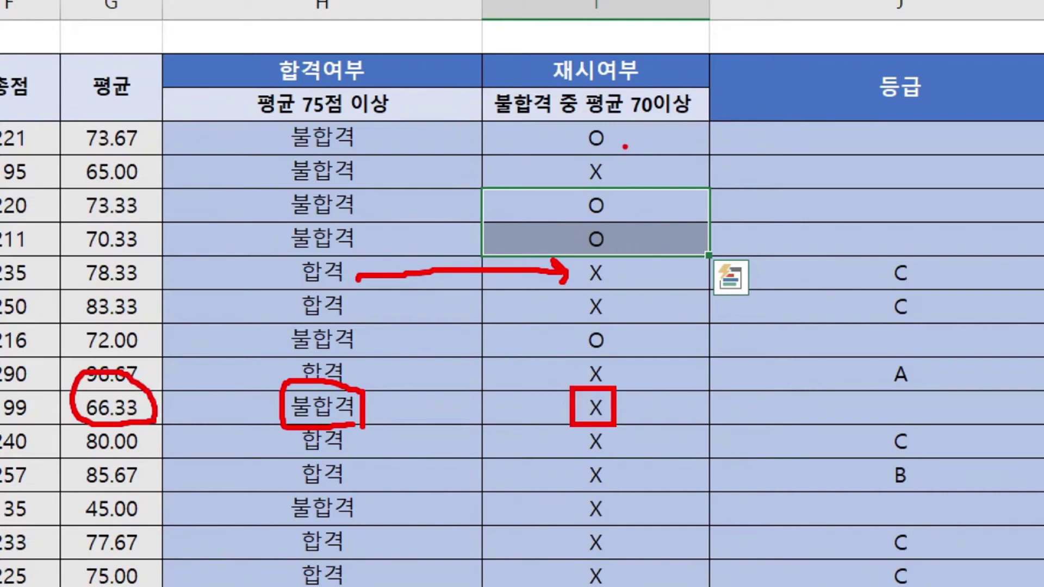
mouse_move(620, 145)
left_mouse_down()
mouse_move(609, 120)
mouse_move(613, 146)
left_mouse_up()
mouse_move(600, 225)
left_mouse_down()
mouse_move(563, 197)
mouse_move(602, 223)
left_mouse_up()
mouse_move(604, 265)
left_mouse_down()
mouse_move(569, 239)
mouse_move(606, 262)
left_mouse_up()
mouse_move(619, 349)
left_mouse_down()
mouse_move(591, 356)
mouse_move(605, 349)
left_mouse_up()
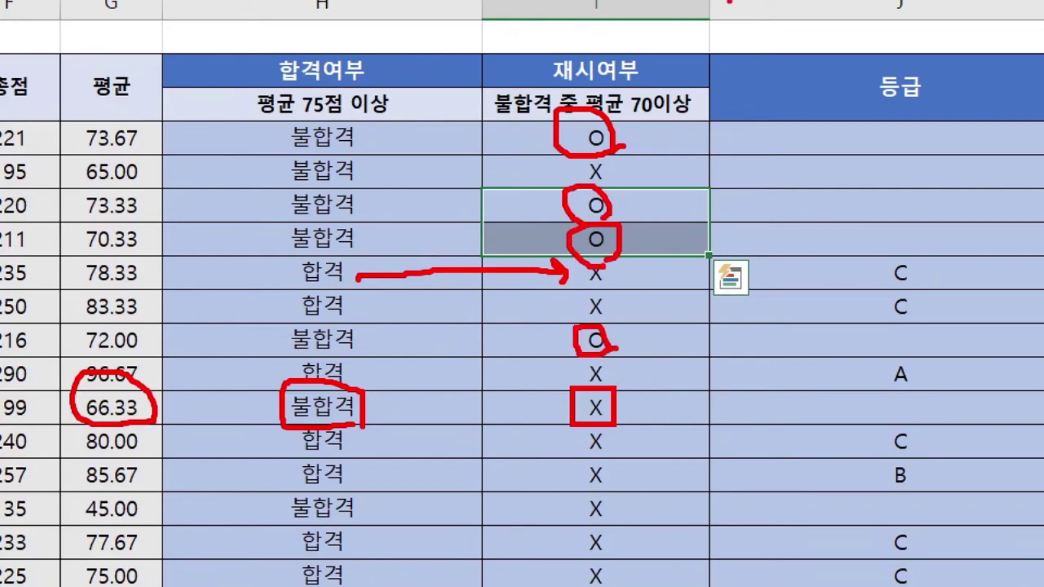
key("Escape")
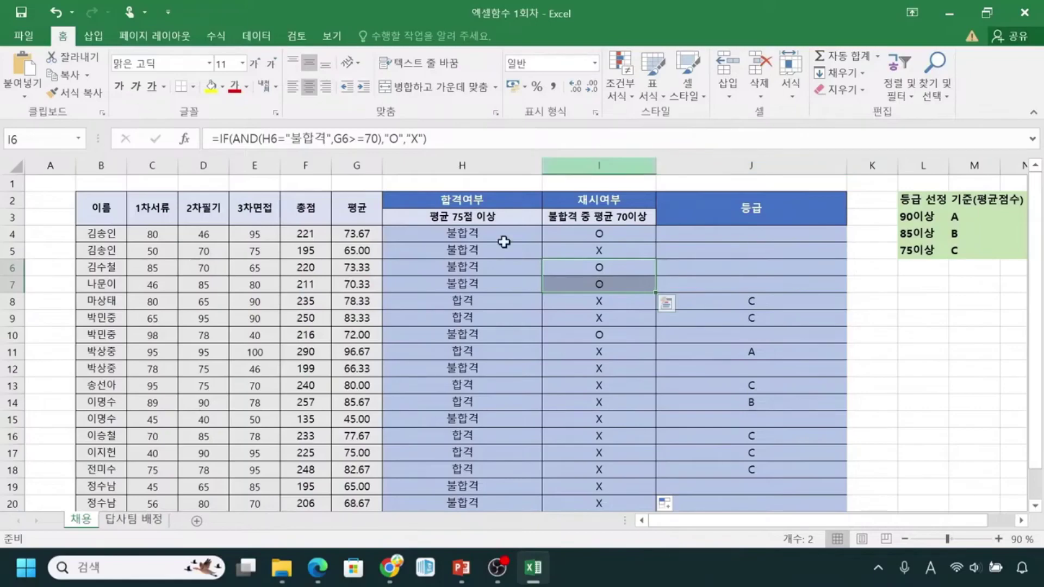
Open the 답사팀 배정 sheet, zoom it to 110% and show it from the first row.
key("ctrl")
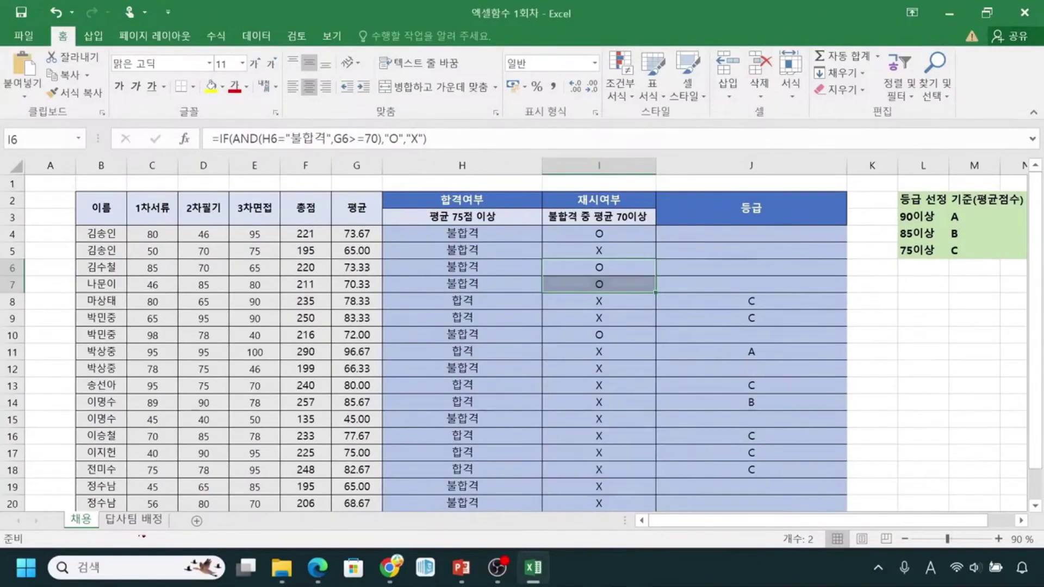
left_click(135, 519)
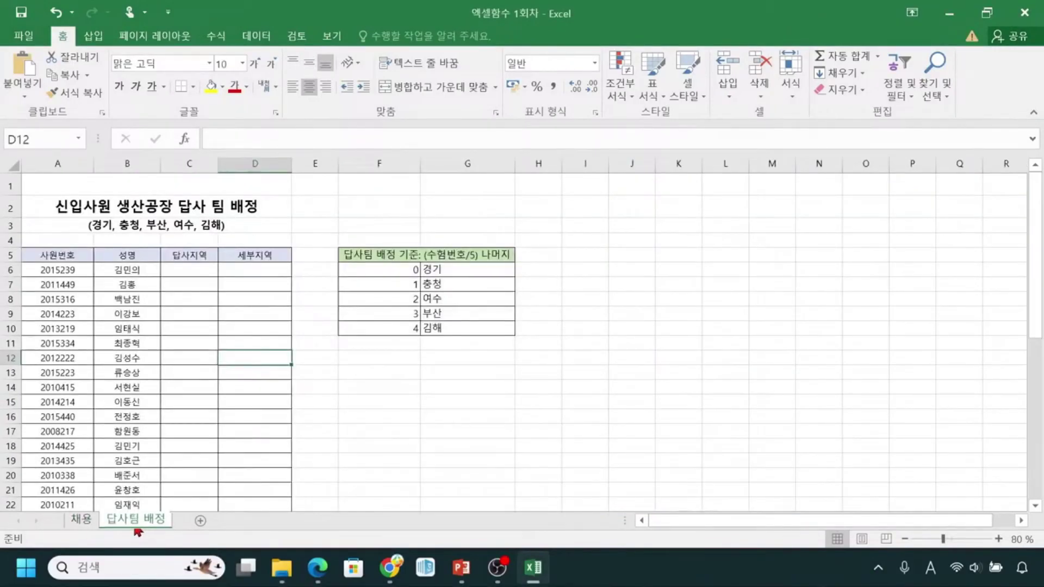
left_click(998, 539)
left_click(998, 539)
left_click(998, 539)
scroll(163, 391, "up", 2)
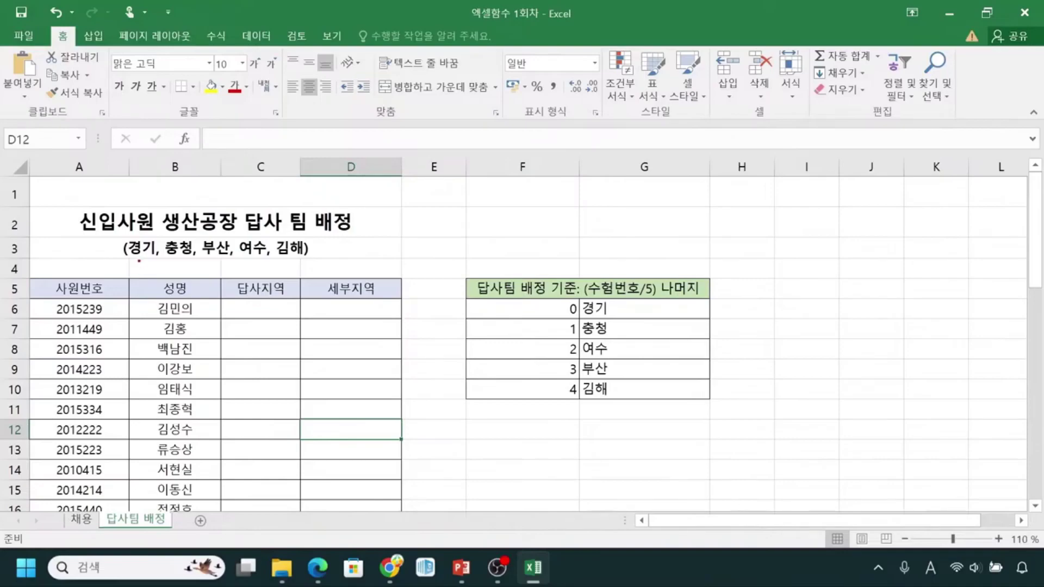
Underline and frame the regions 경기, 충청, 부산, 여수, 김해 and the heading 답사팀 배정 기준 in red, and clear the markings.
left_click_drag(129, 261, 303, 258)
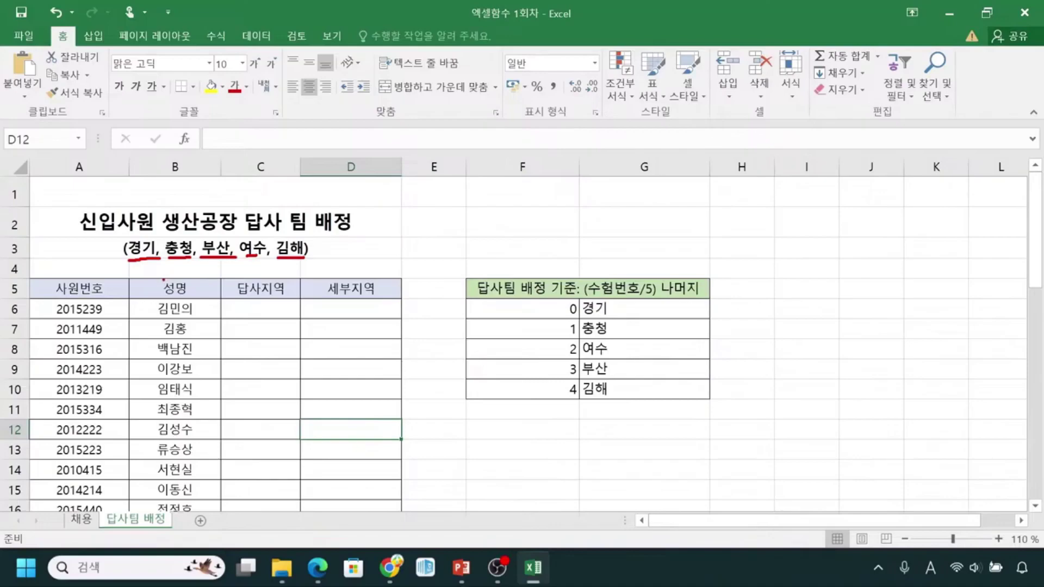
left_click_drag(147, 283, 141, 269)
left_click_drag(284, 283, 277, 266)
mouse_move(126, 237)
left_mouse_down()
mouse_move(142, 255)
mouse_move(306, 259)
left_mouse_up()
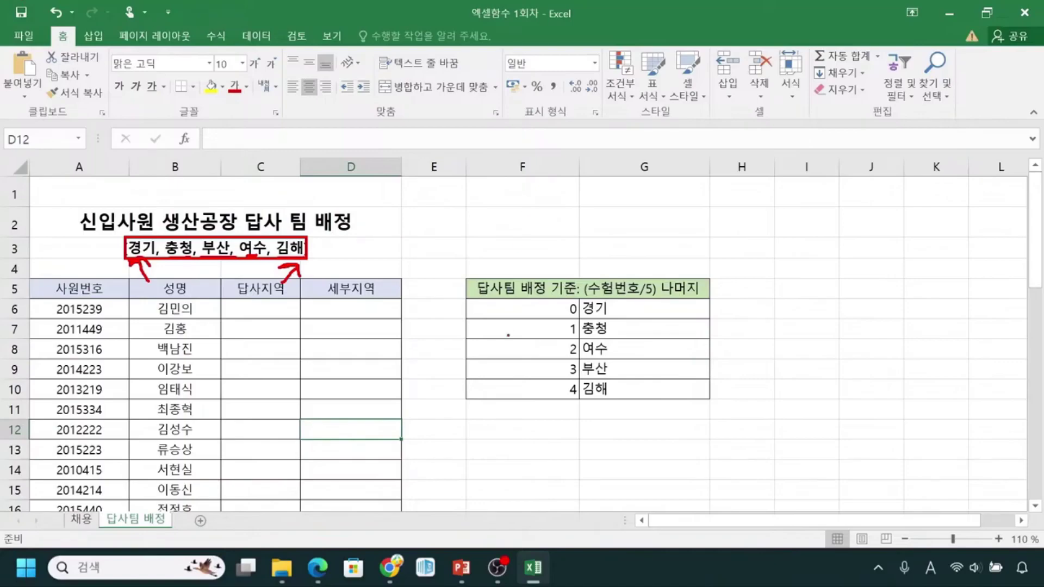
mouse_move(472, 279)
left_mouse_down()
mouse_move(498, 297)
mouse_move(577, 306)
left_mouse_up()
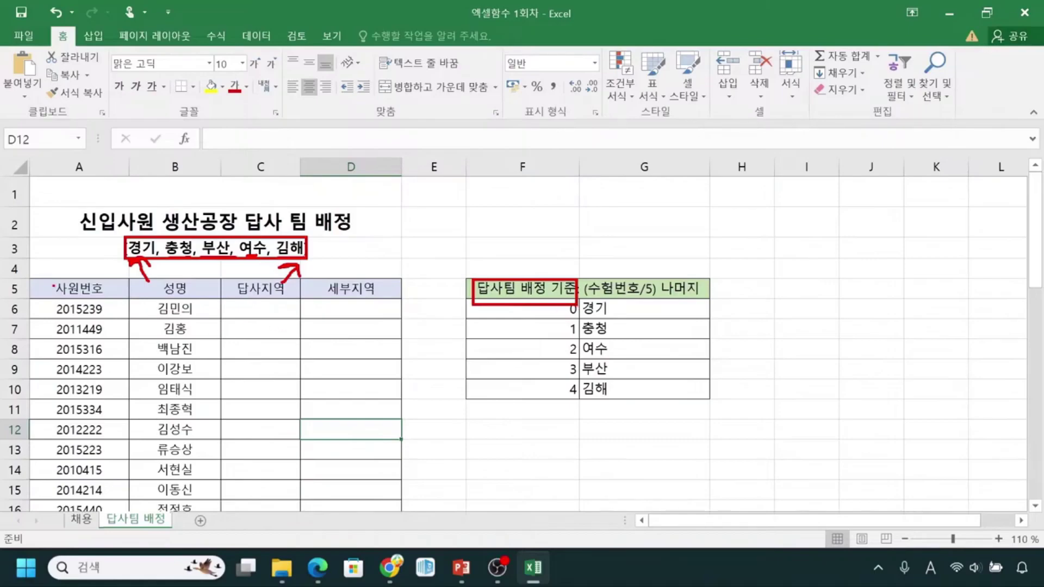
key("Escape")
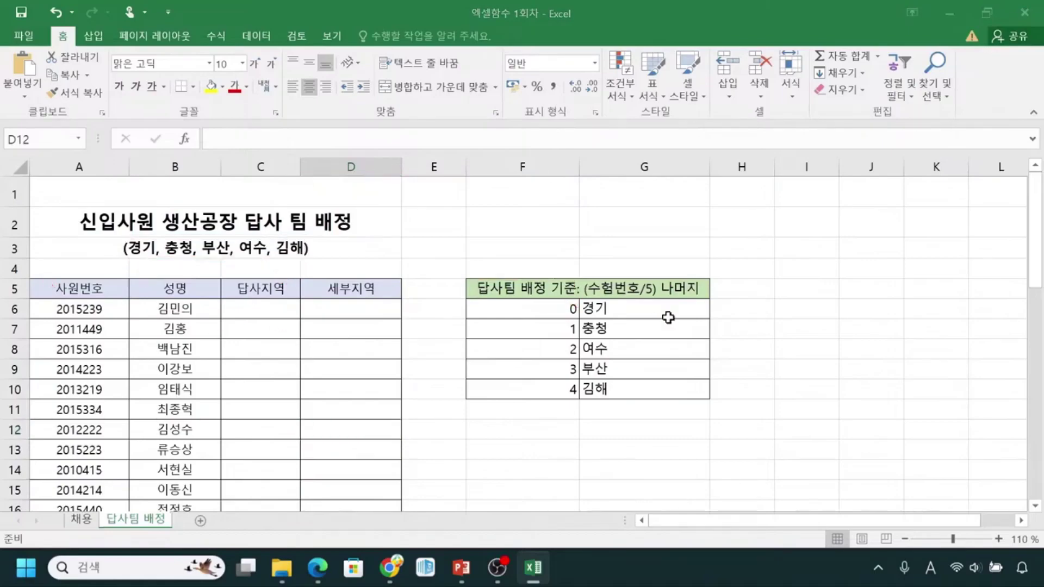
Replace 수험 with 사원 in the F5 heading so it reads "답사팀 배정 기준: (사원번호/5) 나머지".
left_click(603, 289)
double_click(603, 289)
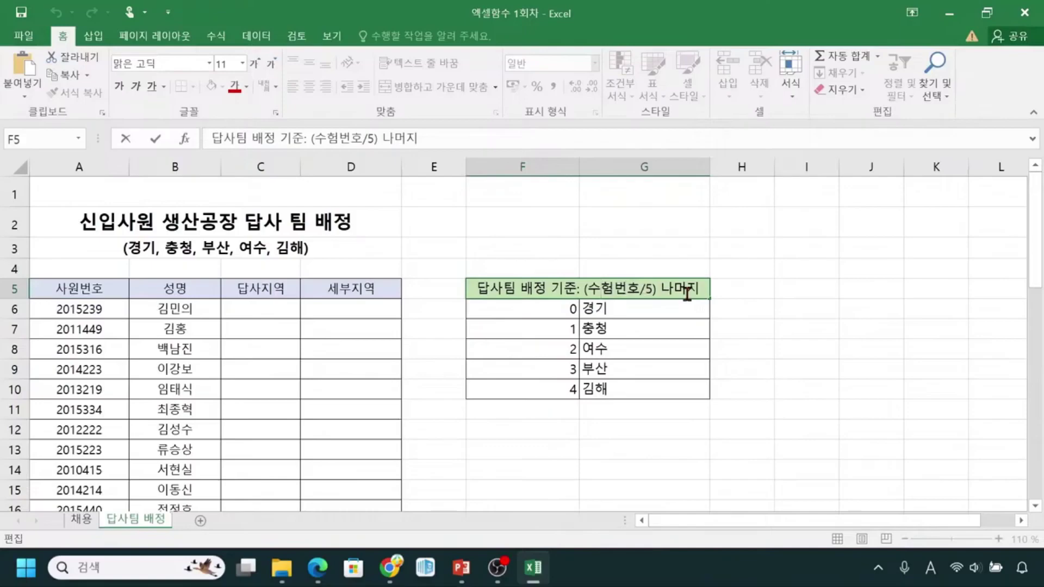
key("BackSpace")
key("Delete")
type("사원")
left_click(729, 334)
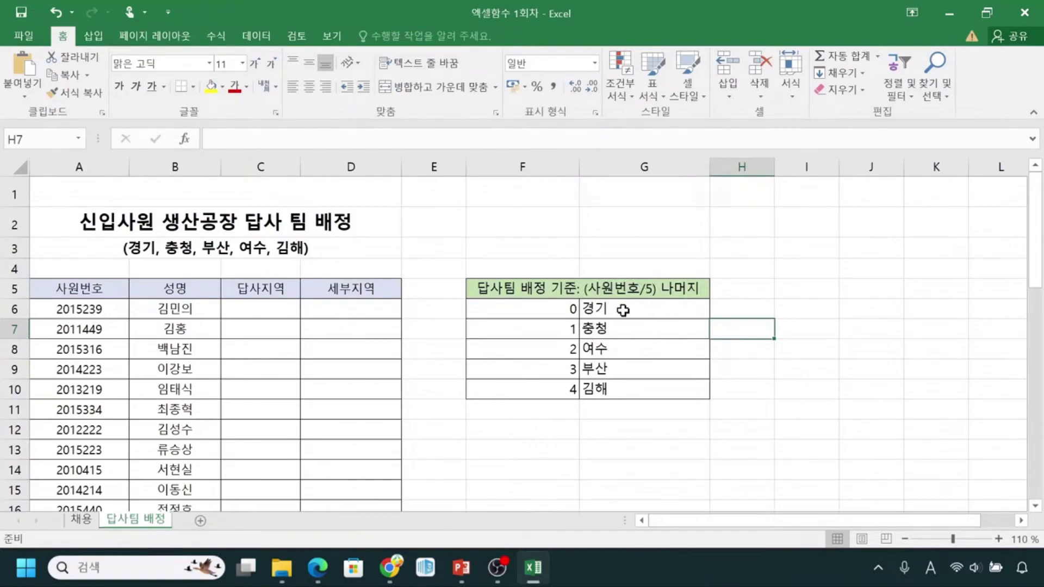
Review the employee numbers in column A, the remainders in F6:F10 and the matching regions in G6:G10.
left_click_drag(73, 314, 65, 509)
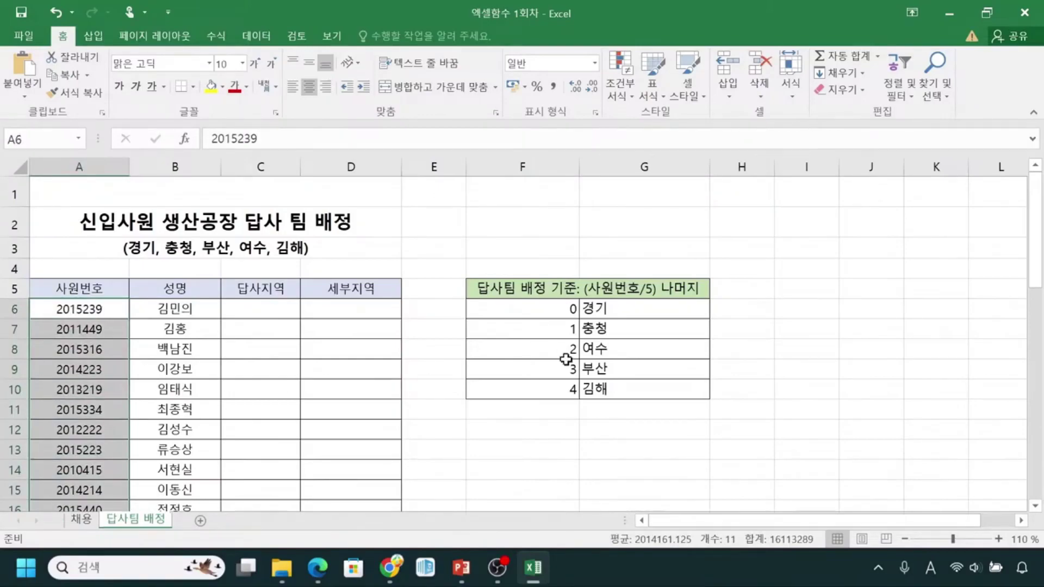
key("ctrl+q")
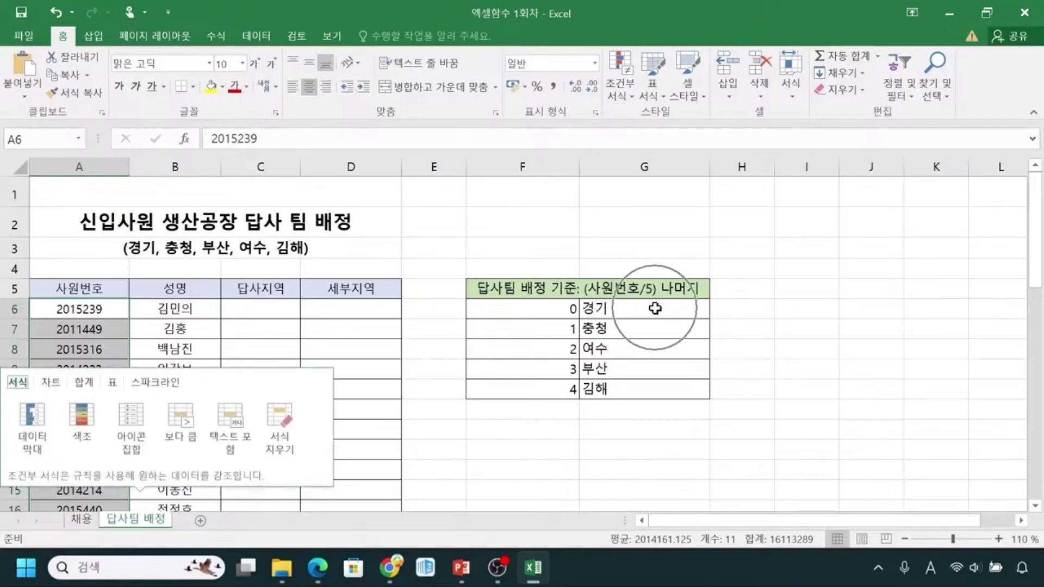
left_click(631, 471)
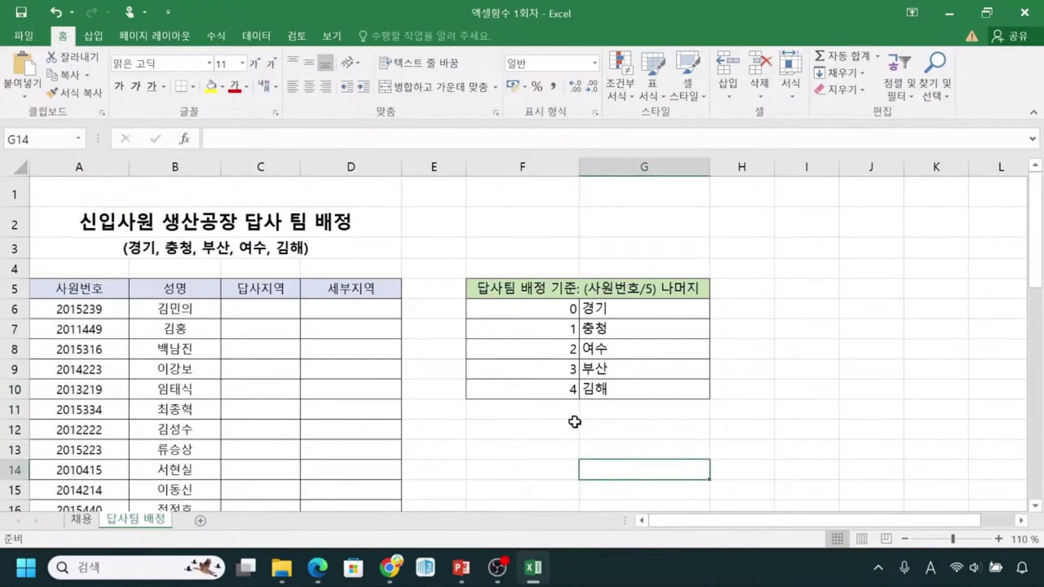
left_click(523, 310)
left_click_drag(522, 311, 517, 389)
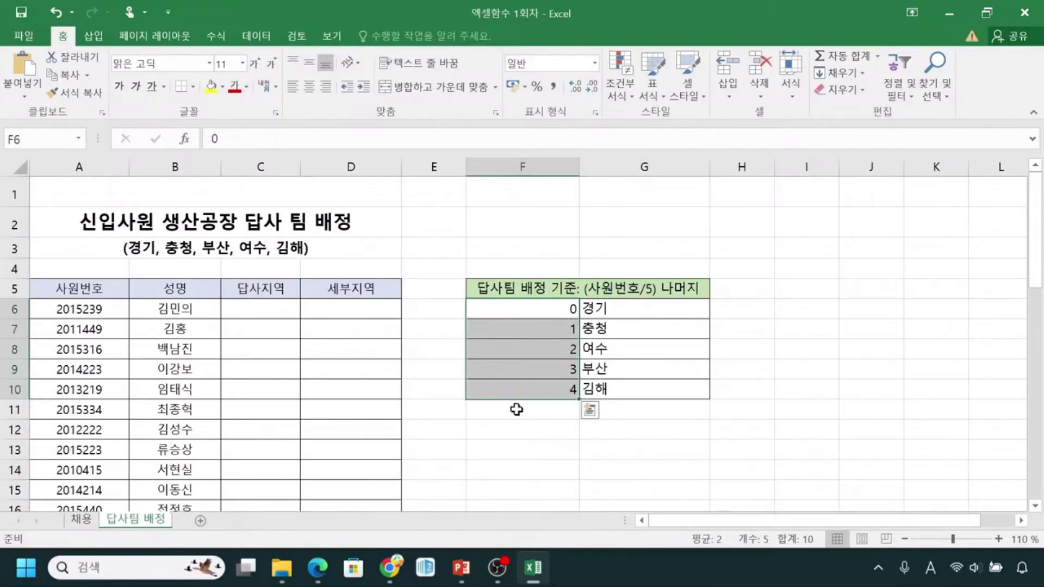
key("ctrl+q")
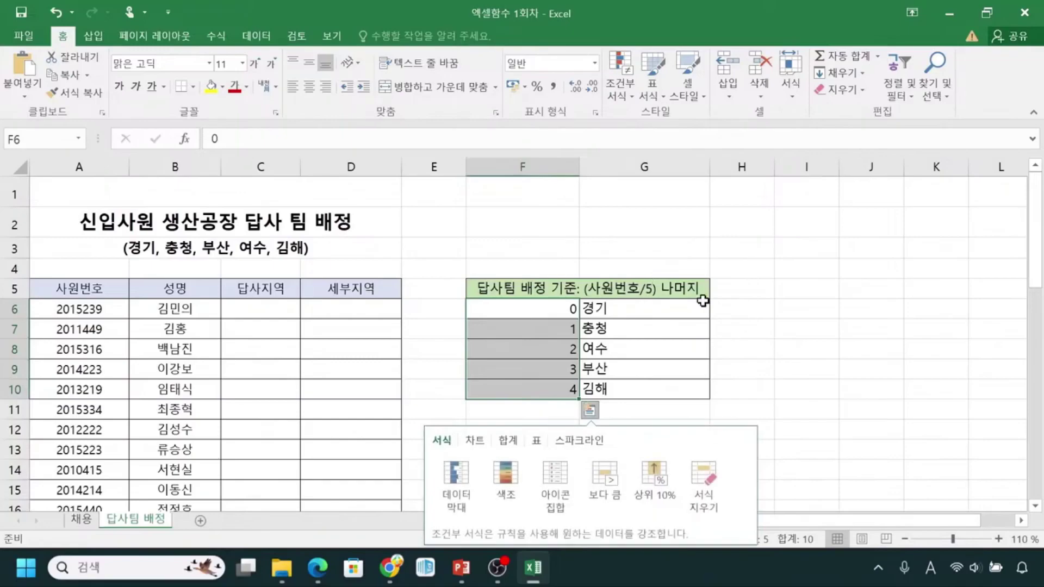
left_click(473, 312)
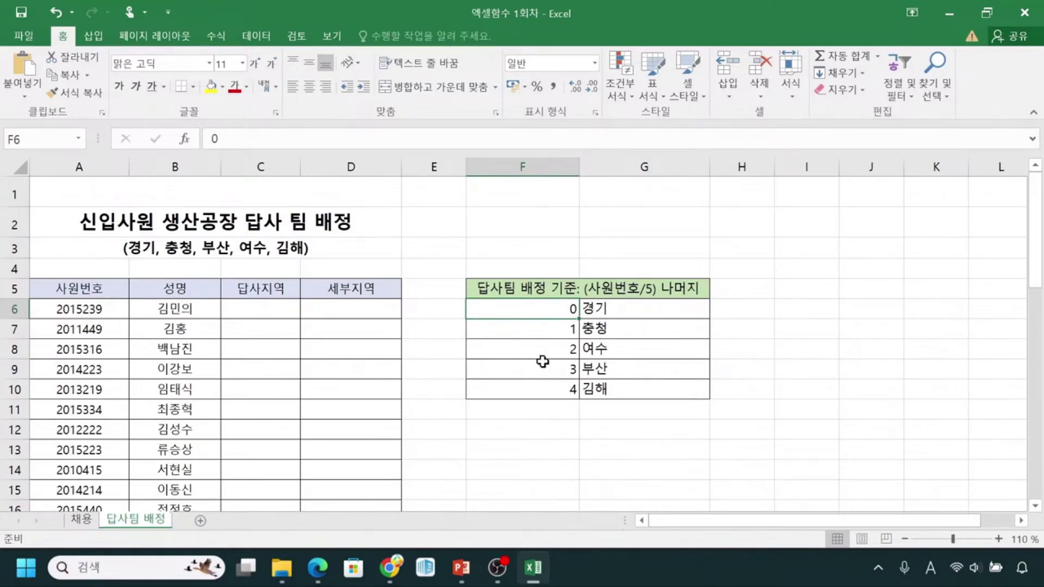
left_click_drag(545, 315, 538, 386)
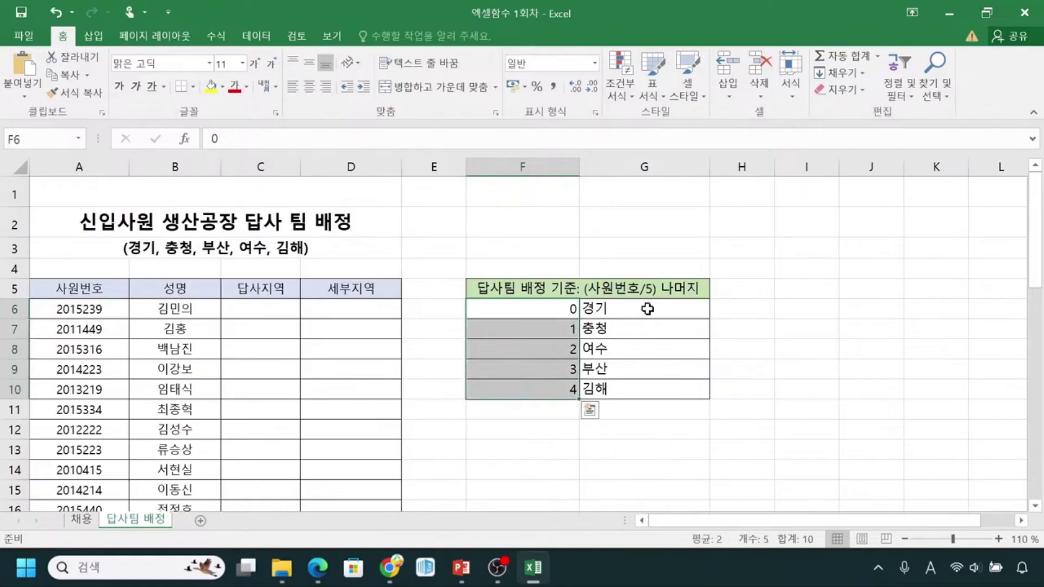
left_click(624, 312)
left_click_drag(624, 312, 626, 389)
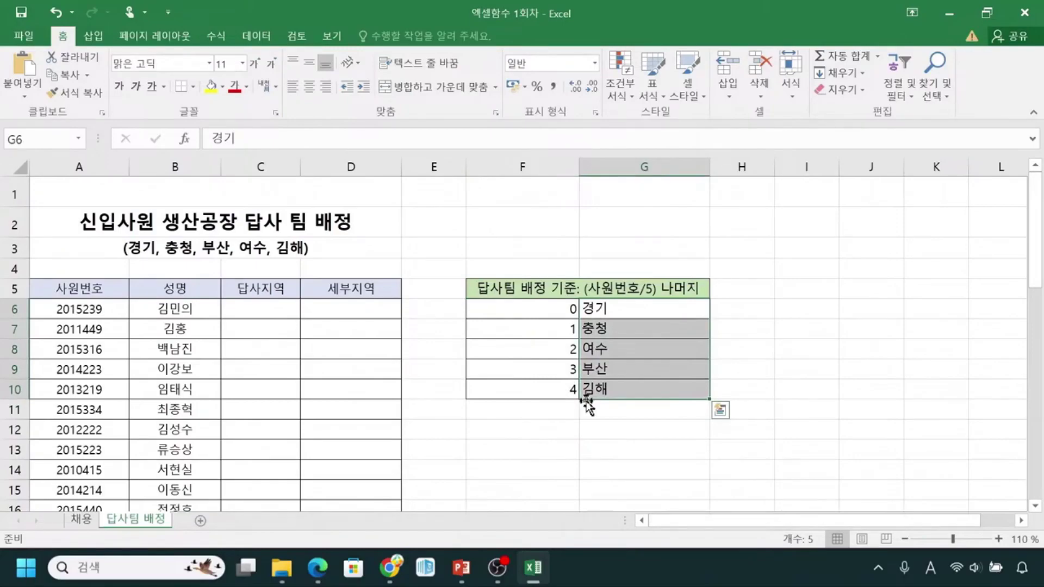
Check the remainders 0 and 1 in F6:F7 against their regions 경기 and 충청 in G6:G7.
key("ctrl+q")
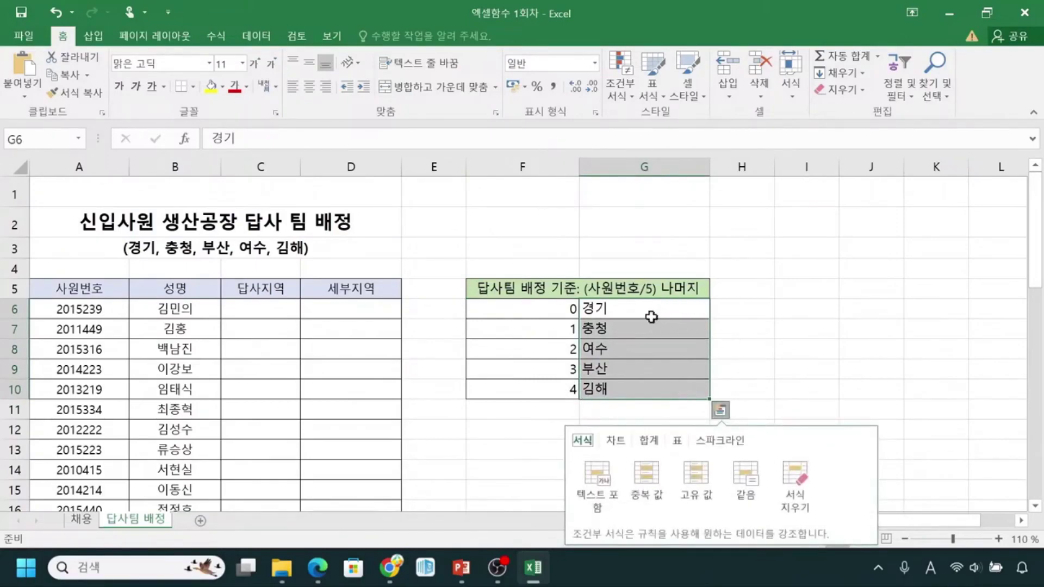
left_click(536, 311)
left_click(629, 310)
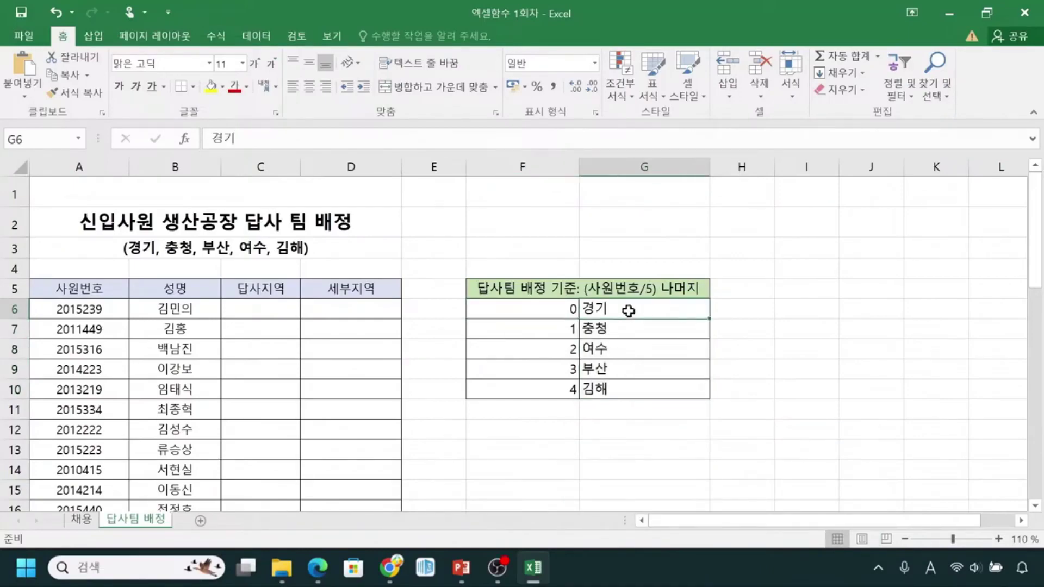
left_click(532, 328)
left_click(599, 327)
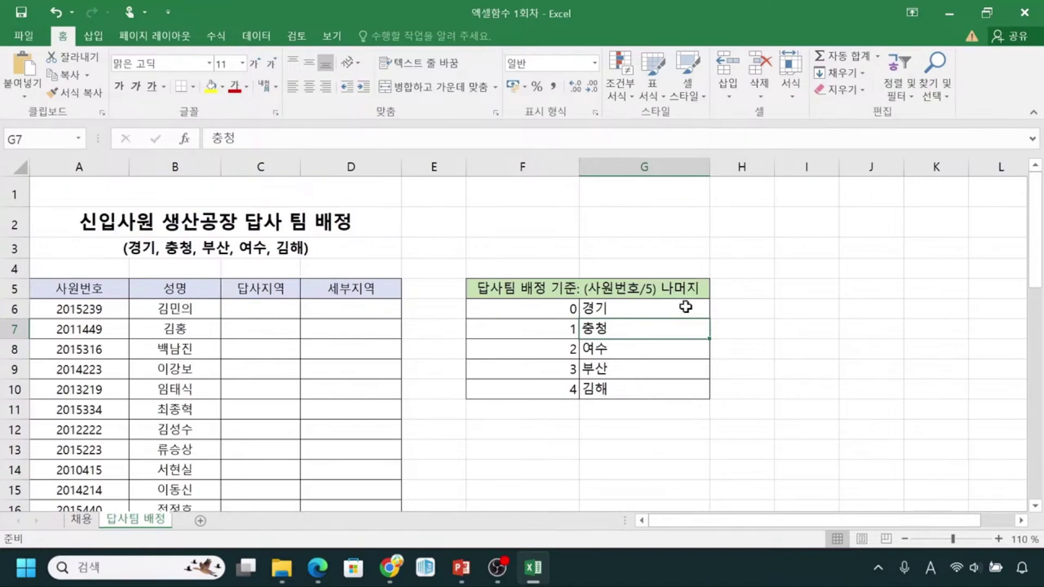
Switch to the 엑셀 함수(특강) presentation in PowerPoint, examine the MOD row on slide 8 and return to the Excel workbook.
mouse_move(461, 568)
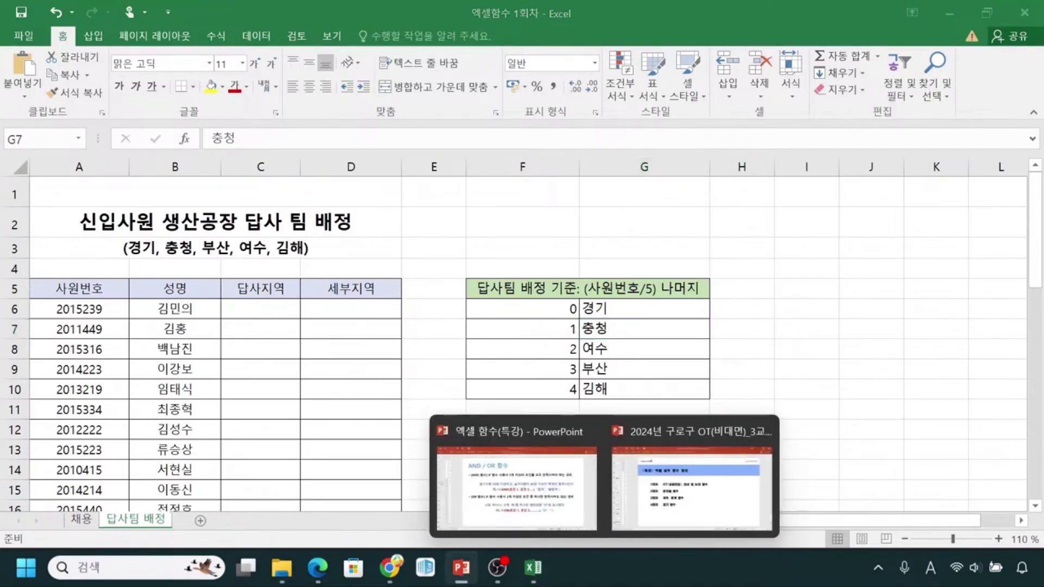
left_click(501, 473)
left_click(32, 186)
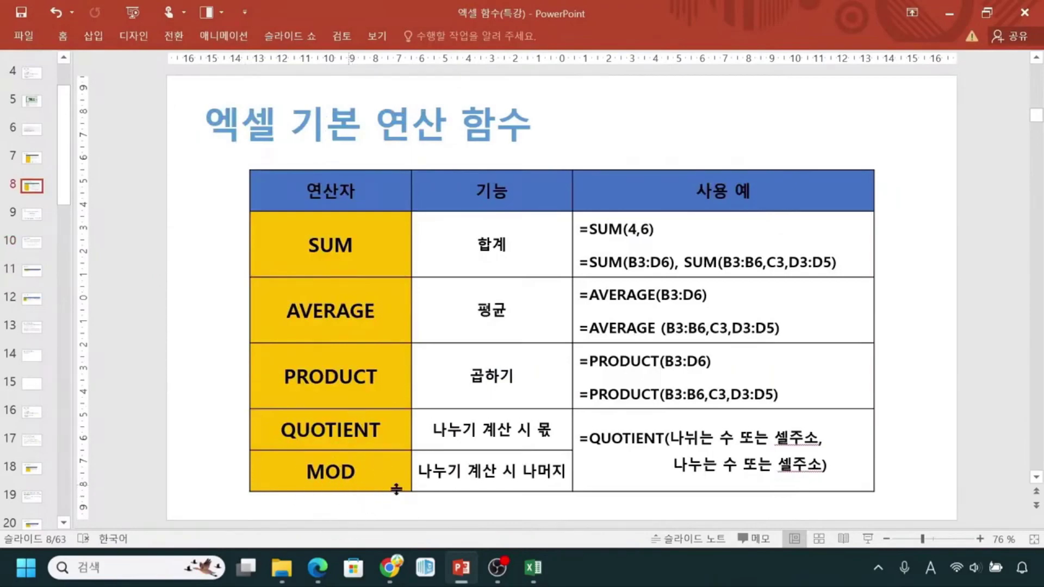
key("ctrl")
key("ctrl")
key("ctrl")
key("ctrl")
key("alt+Tab")
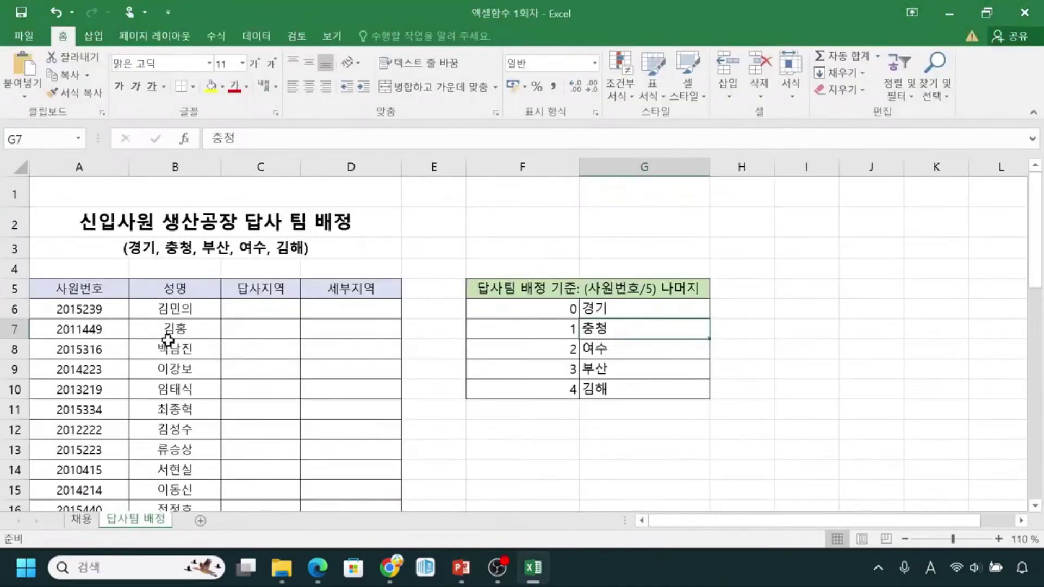
Widen the 답사지역 column C to more than twice its width, keeping C6 selected.
left_click(258, 316)
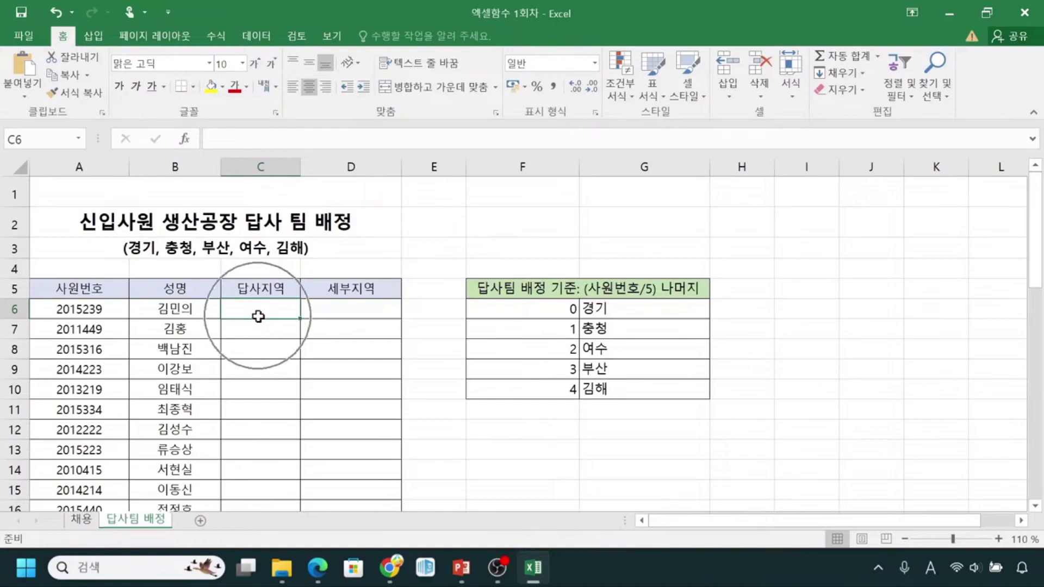
left_click(258, 316)
left_click_drag(301, 168, 417, 289)
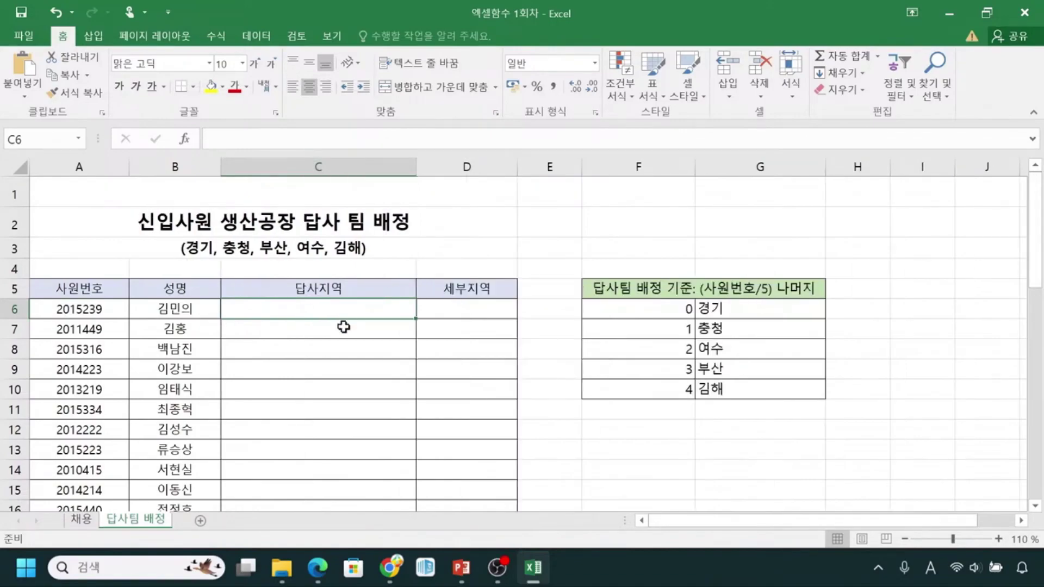
Zoom the 답사팀 배정 sheet to 130% so the employee list and the criteria table both fit.
left_click(992, 538)
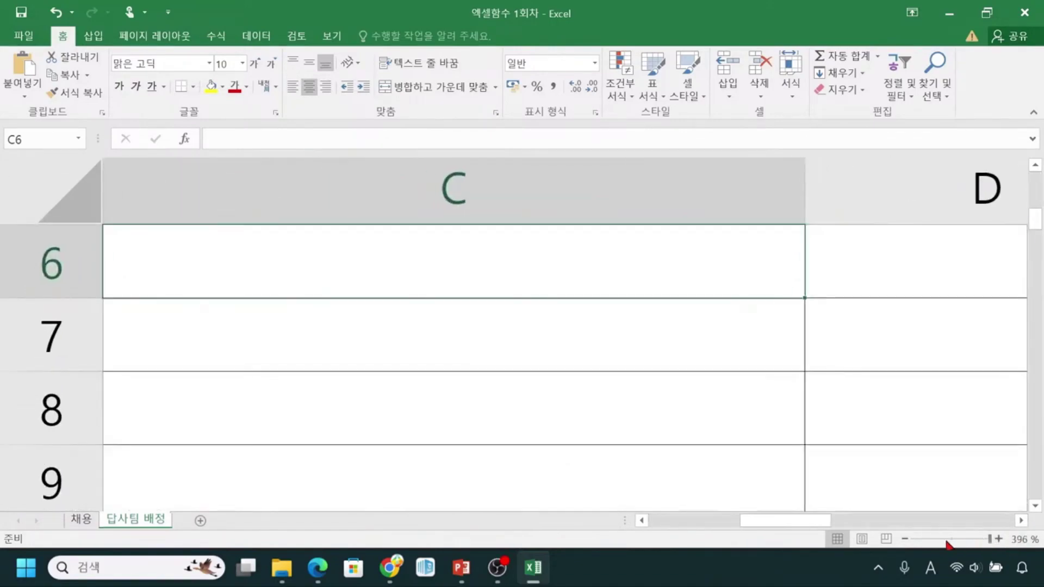
left_click(905, 539)
left_click(905, 540)
left_click(905, 539)
left_click(905, 539)
left_click(905, 539)
left_click(905, 540)
left_click(905, 539)
left_click(905, 539)
left_click(905, 539)
left_click(905, 539)
left_click(905, 540)
left_click(905, 539)
left_click(905, 539)
left_click(905, 540)
left_click(905, 540)
left_click(905, 539)
left_click(905, 540)
left_click(905, 540)
left_click(905, 540)
left_click(905, 540)
left_click(905, 539)
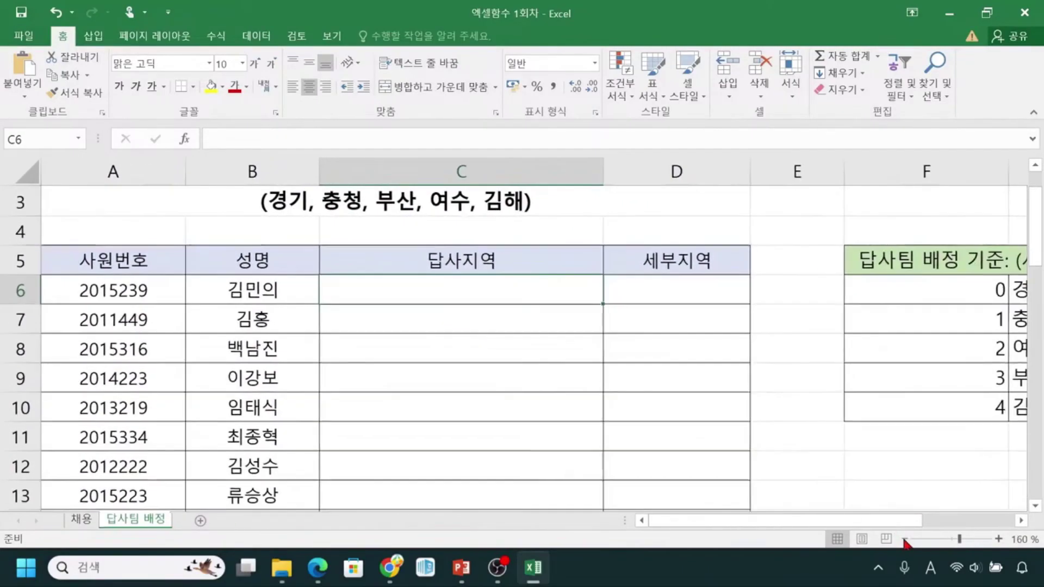
left_click(905, 539)
left_click(905, 540)
left_click(906, 539)
left_click(905, 539)
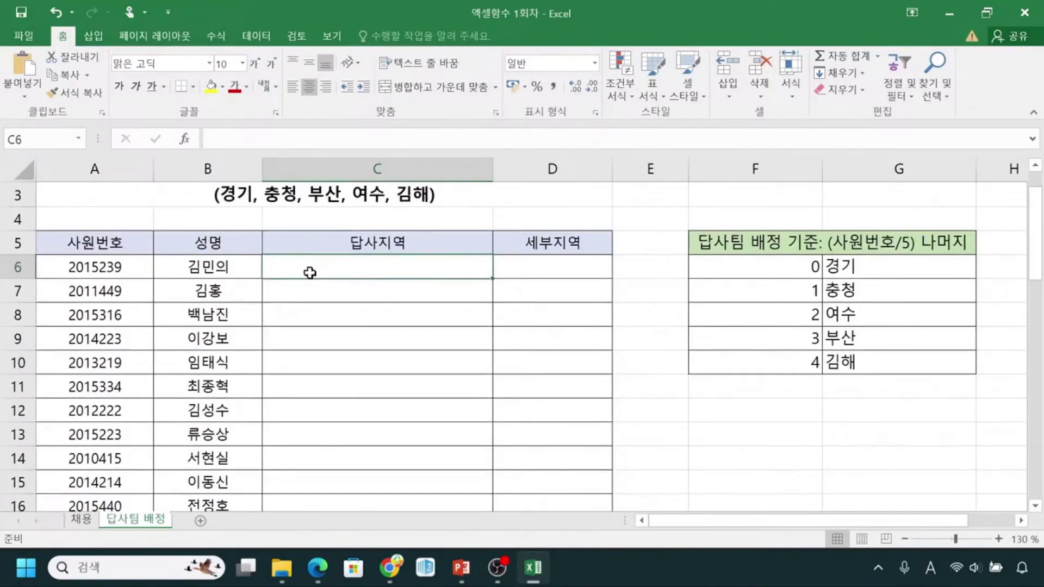
Start an IF formula in C6, the first cell of the 답사지역 column.
double_click(310, 273)
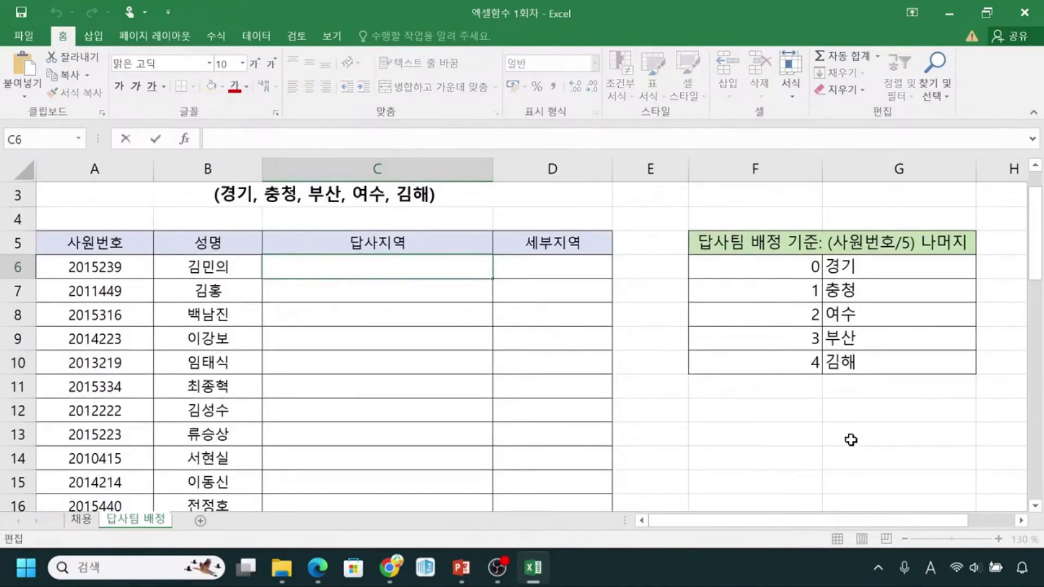
type("=")
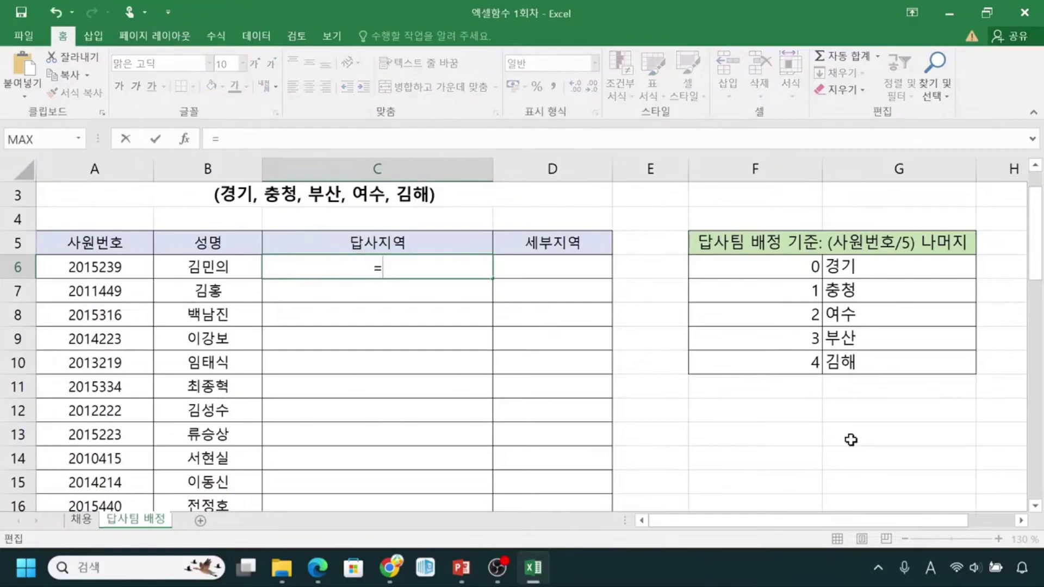
type("ㅏ")
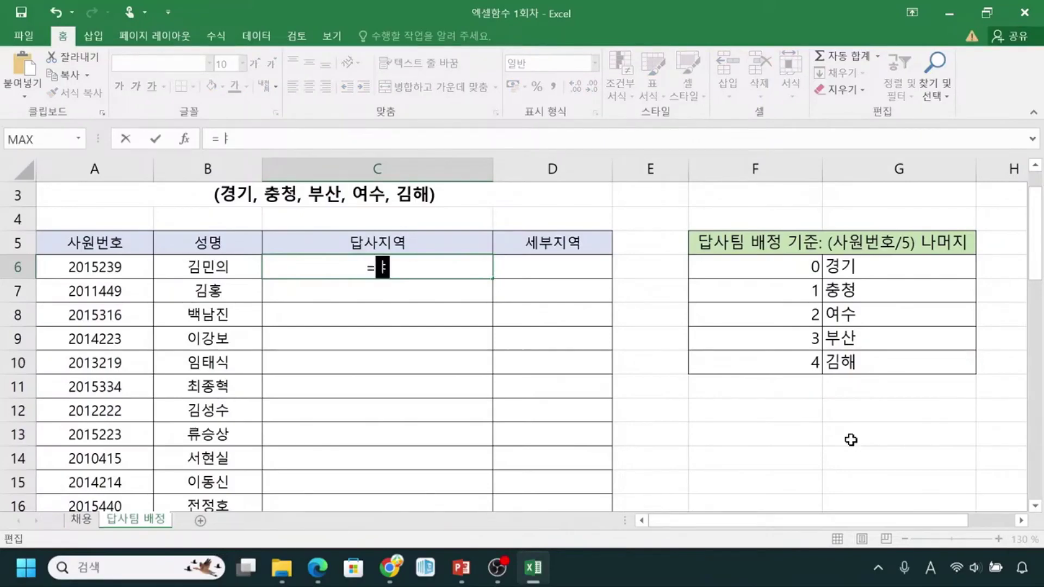
type("if")
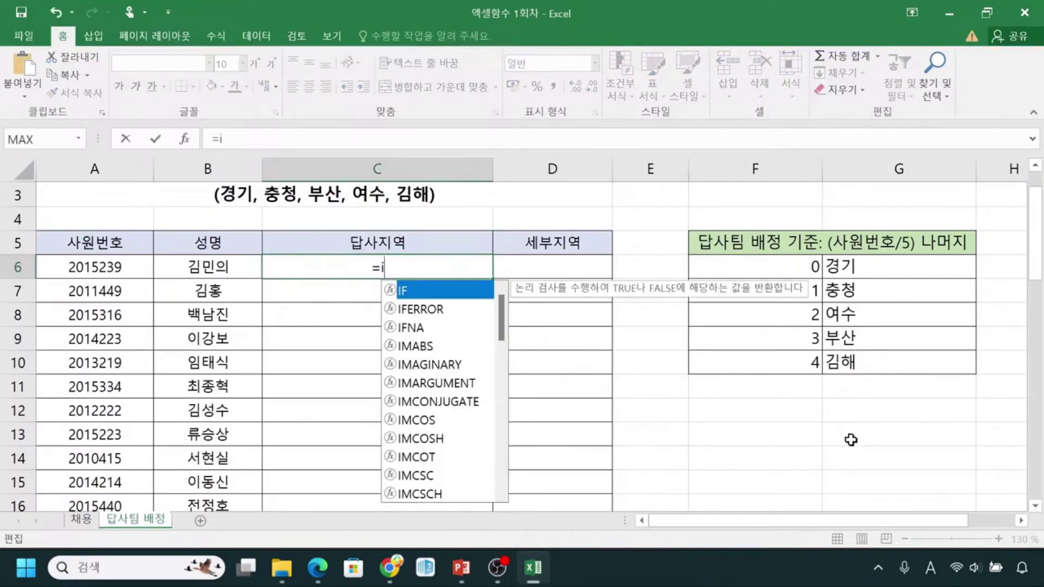
left_click(411, 297)
double_click(412, 297)
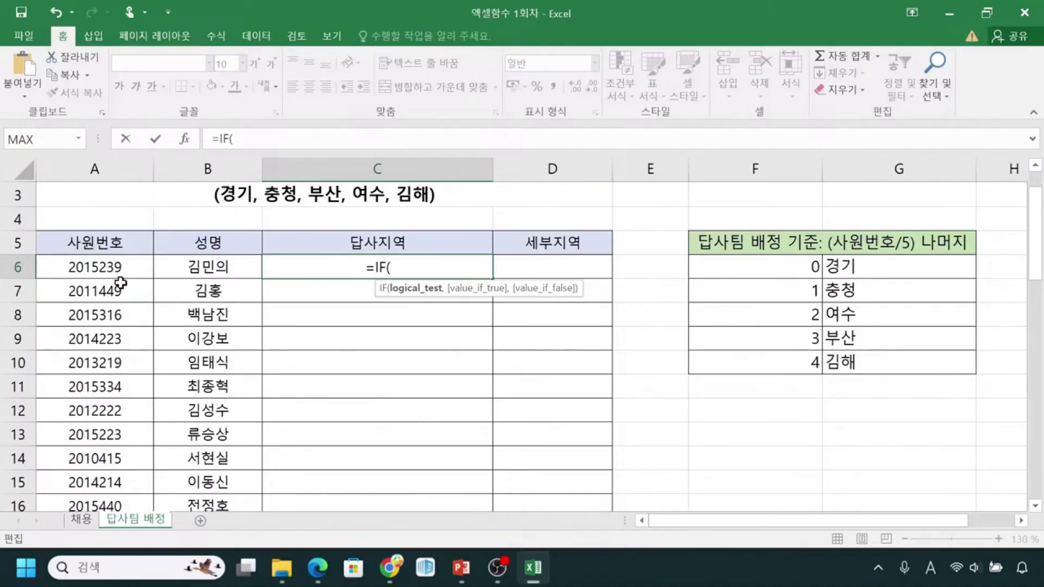
Enter MOD(A6,5)=0 as the logical test of the IF formula in C6.
type("mod")
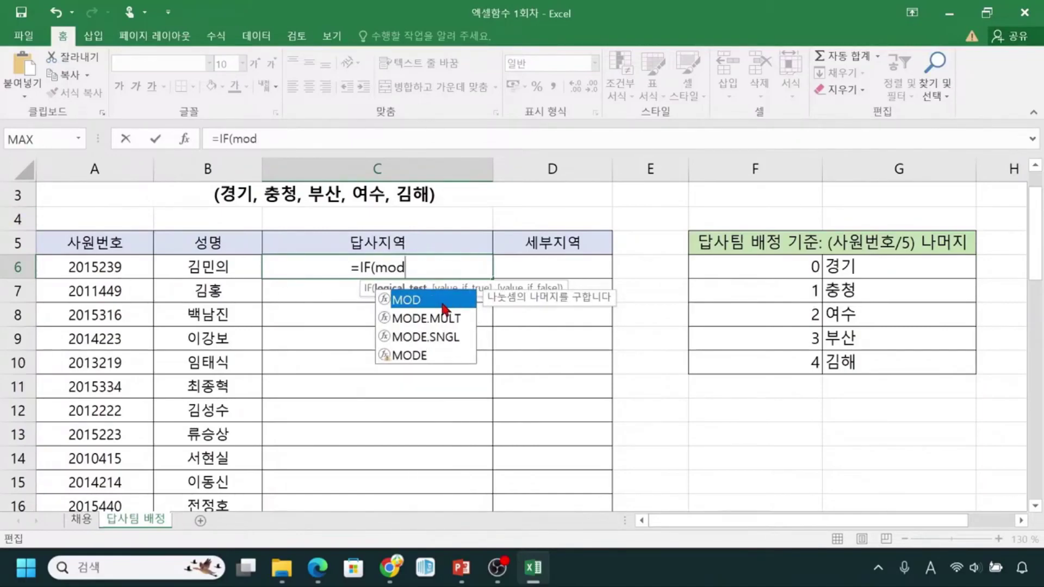
double_click(442, 305)
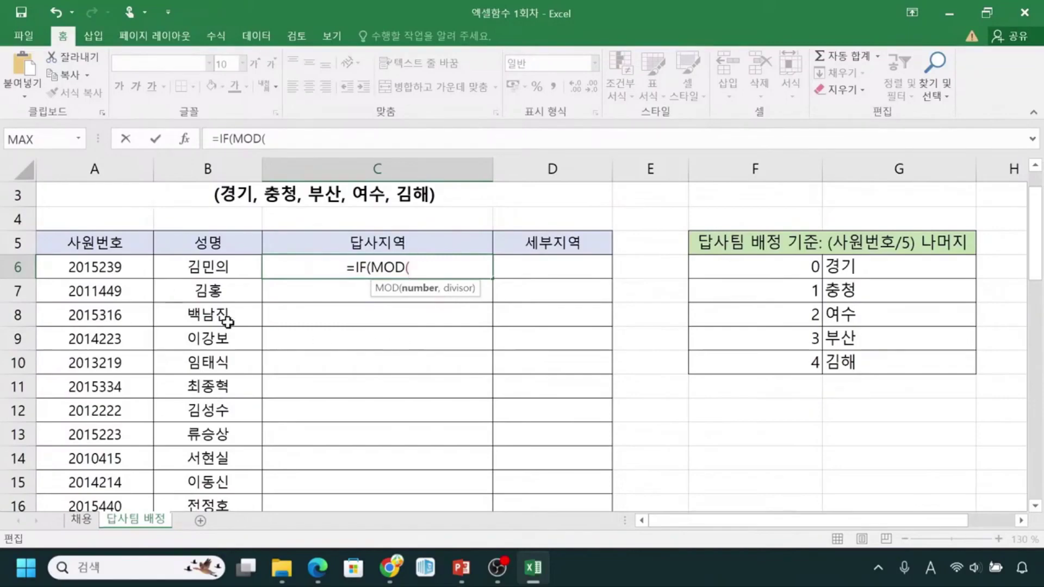
left_click(128, 274)
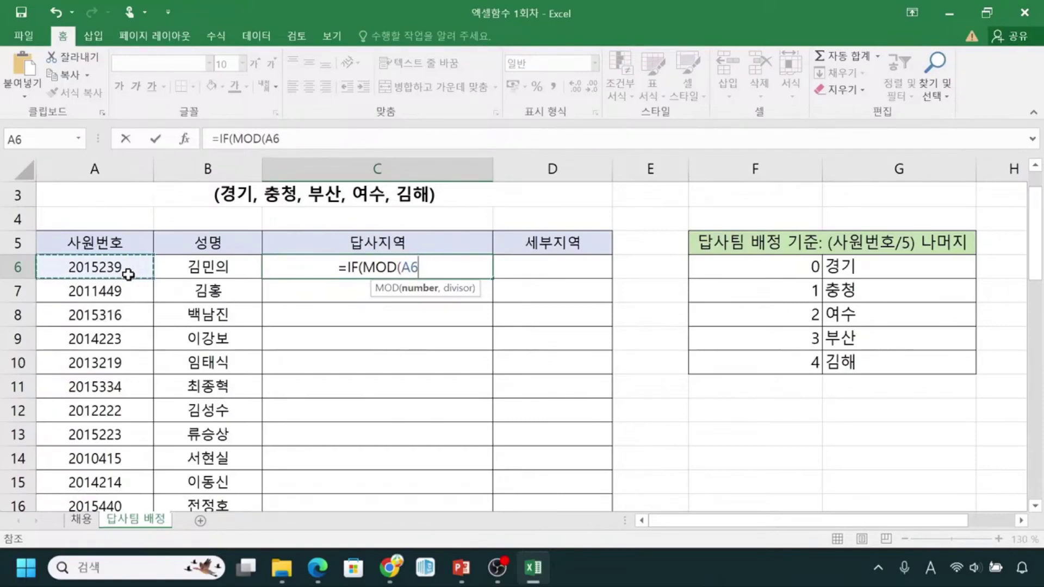
type(",")
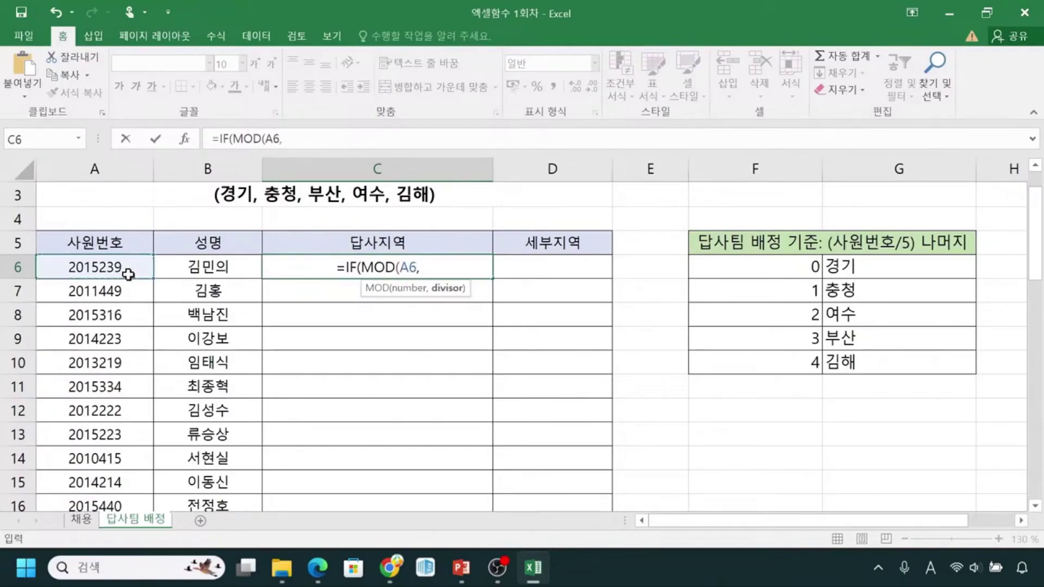
type("5")
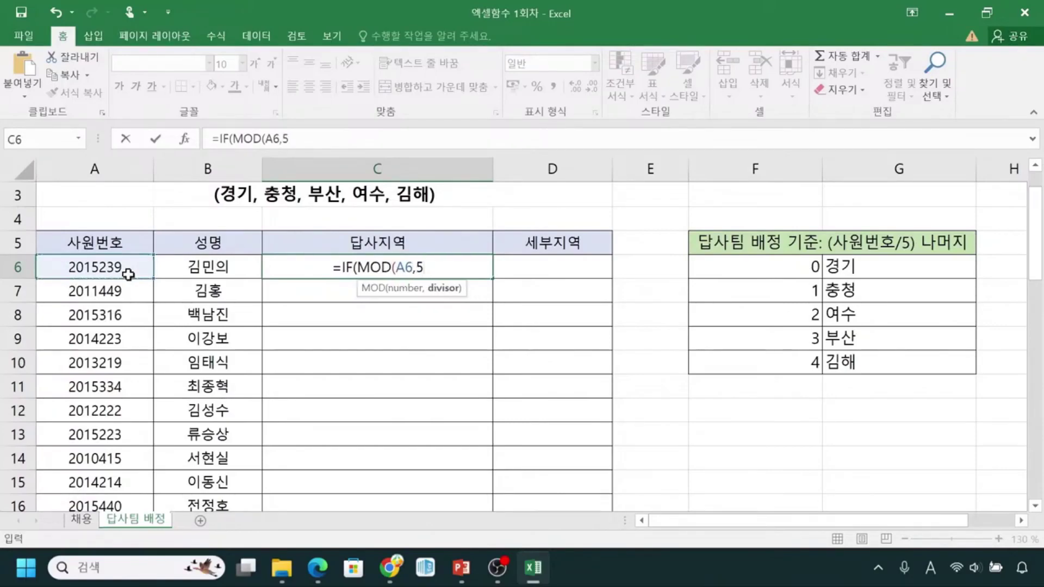
type(")")
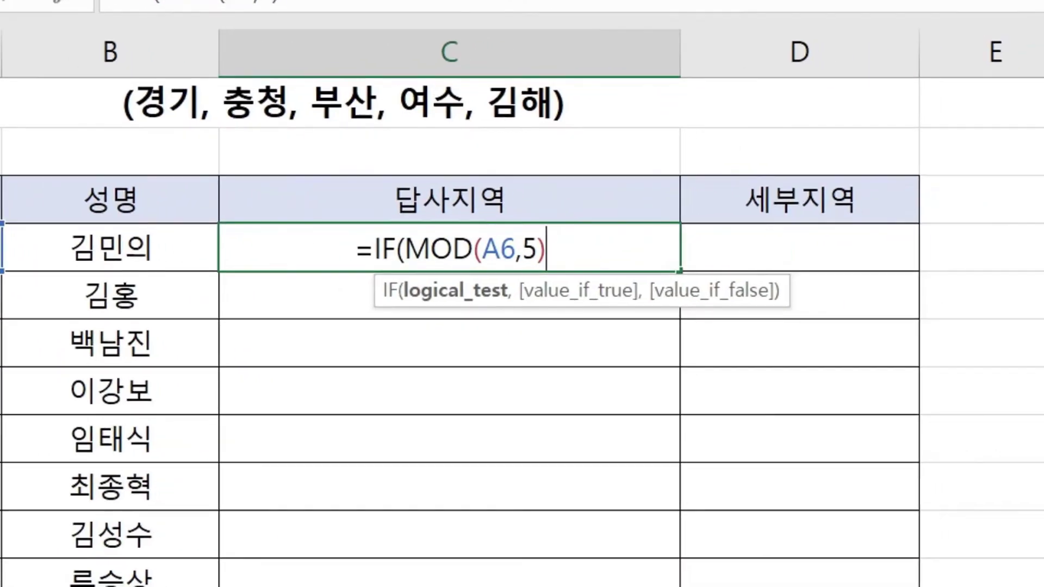
left_click_drag(484, 268, 511, 267)
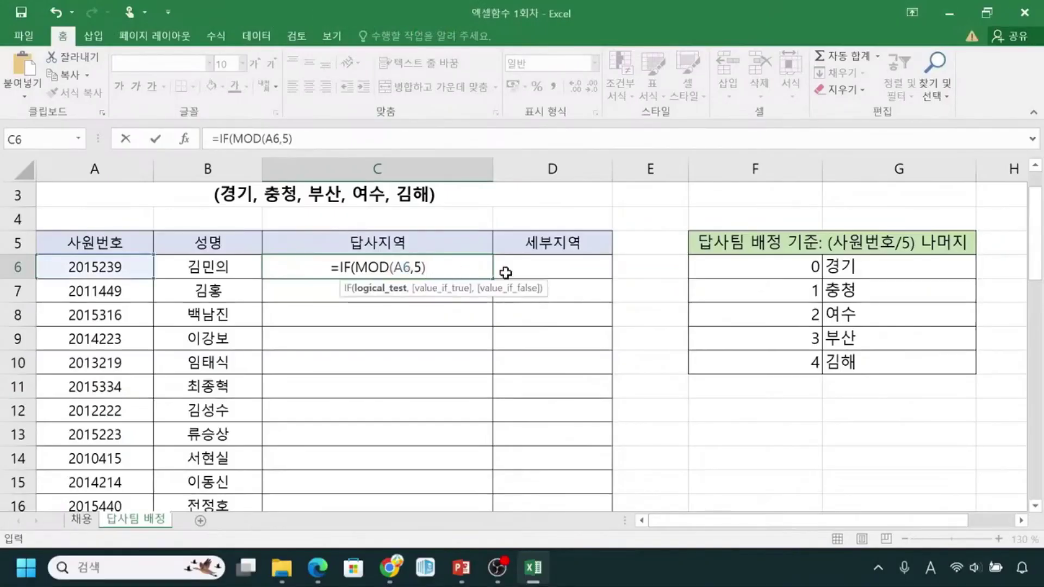
type("=")
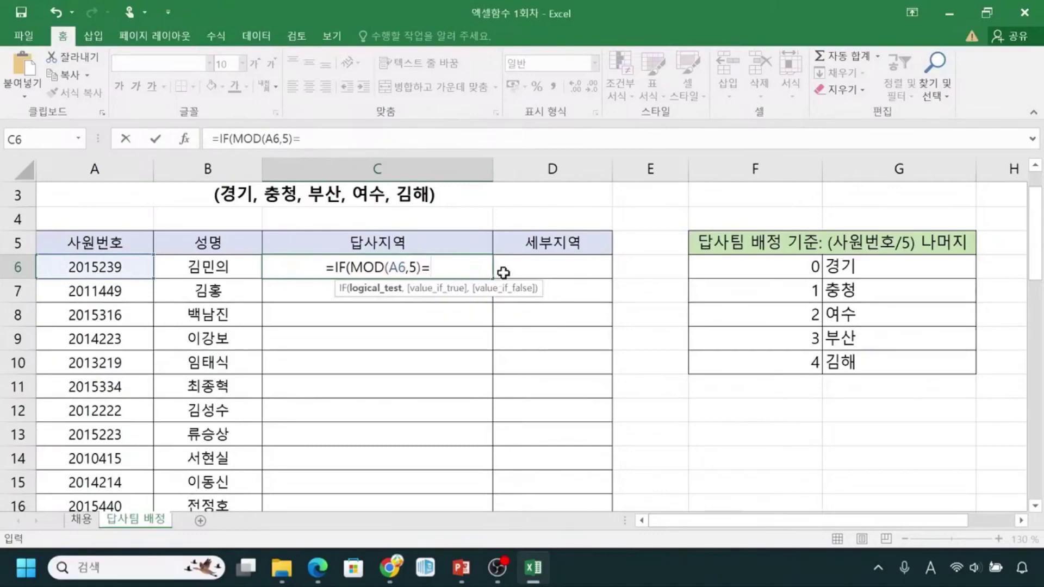
type("0")
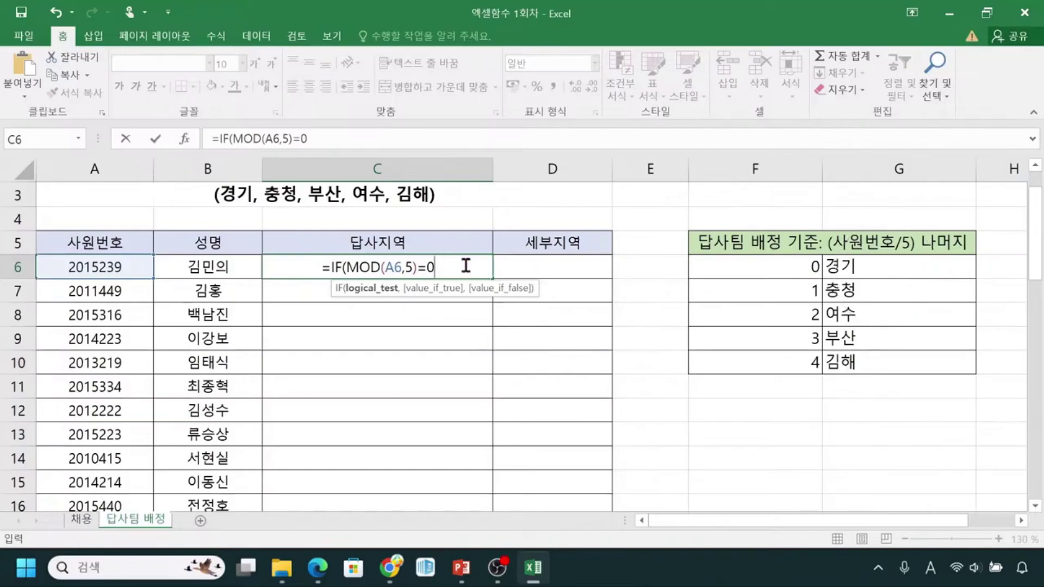
Enter "경기" as the value if true in the C6 formula and continue to the value if false.
type(",")
type("\"rud")
key("BackSpace")
key("BackSpace")
key("BackSpace")
type("경기\"")
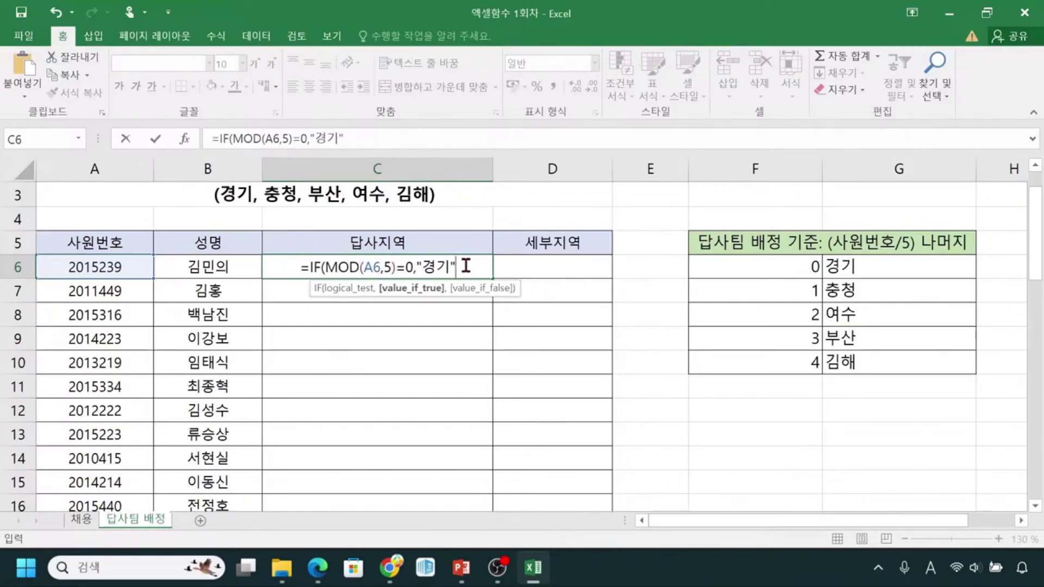
type(",")
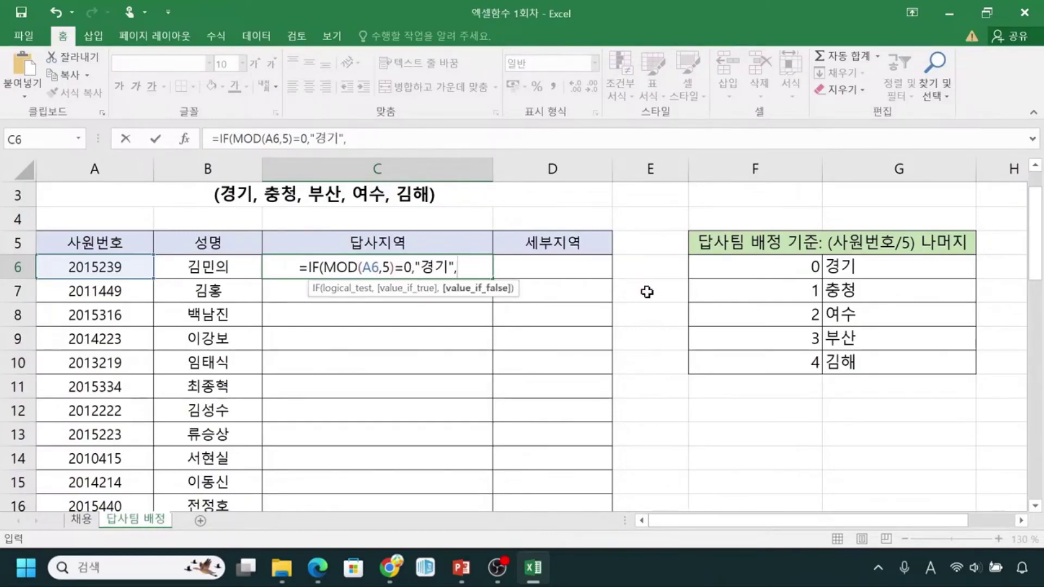
Add an empty nested if() as the value if false and close the outer IF in C6.
type("ㅑㄹ")
key("BackSpace")
key("BackSpace")
type("if()")
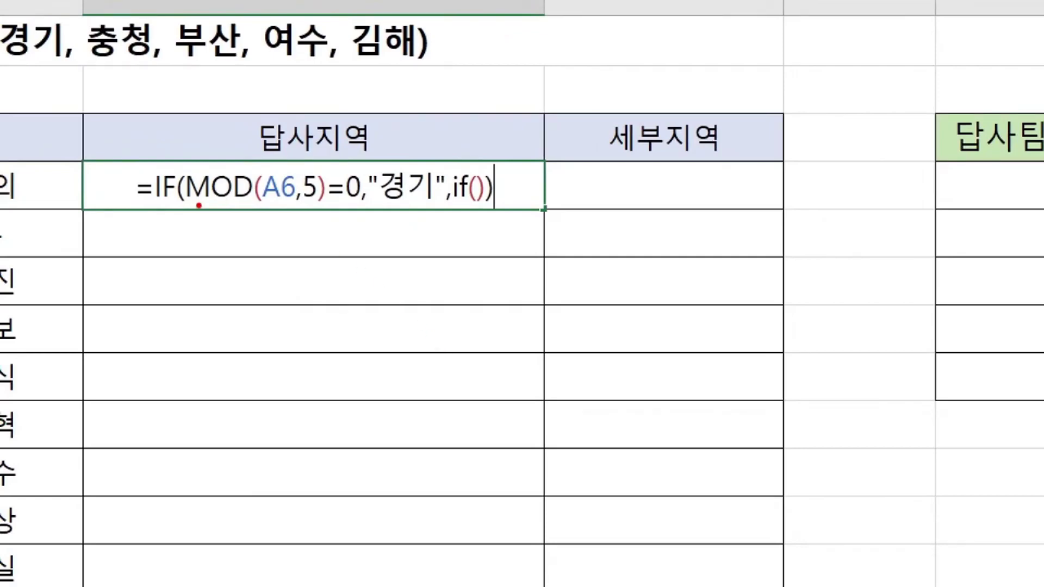
Underline MOD(A6,5), =0 and "경기" in red, point an arrow at the nested if(), and clear the markings.
left_click_drag(185, 203, 322, 206)
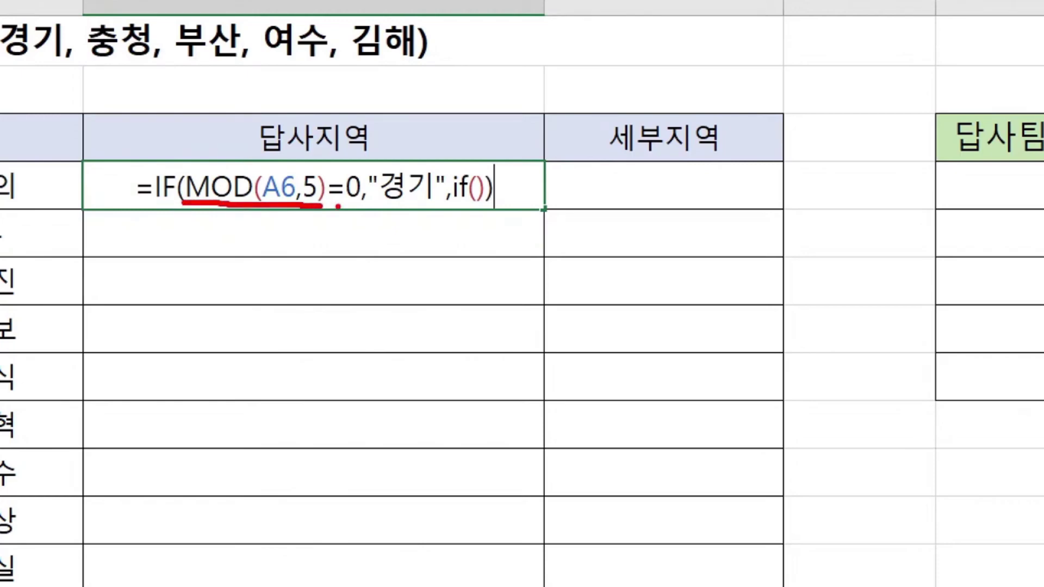
left_click_drag(328, 206, 426, 210)
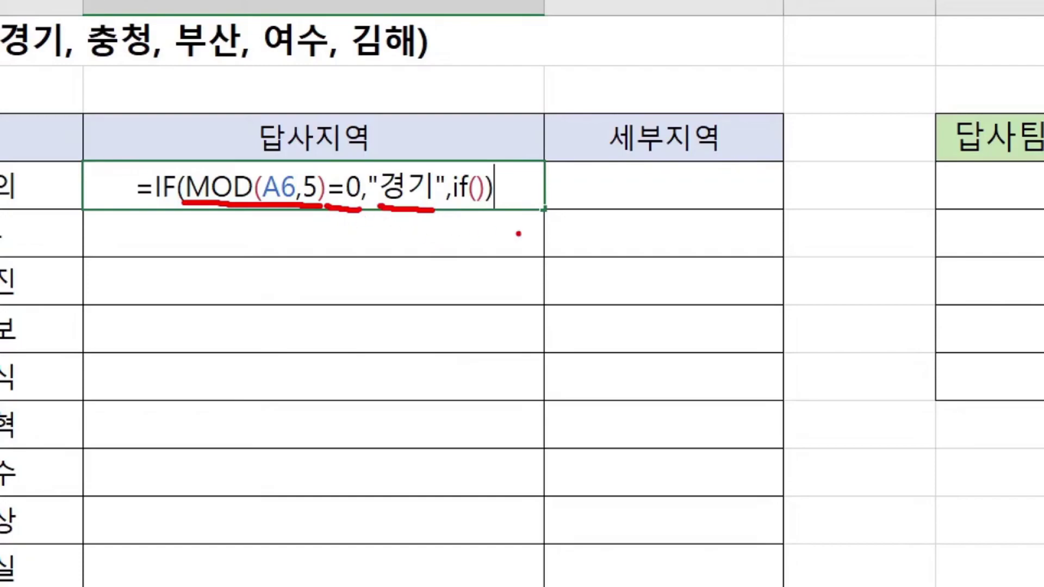
mouse_move(472, 252)
left_mouse_down()
mouse_move(468, 205)
mouse_move(460, 223)
mouse_move(496, 235)
left_mouse_up()
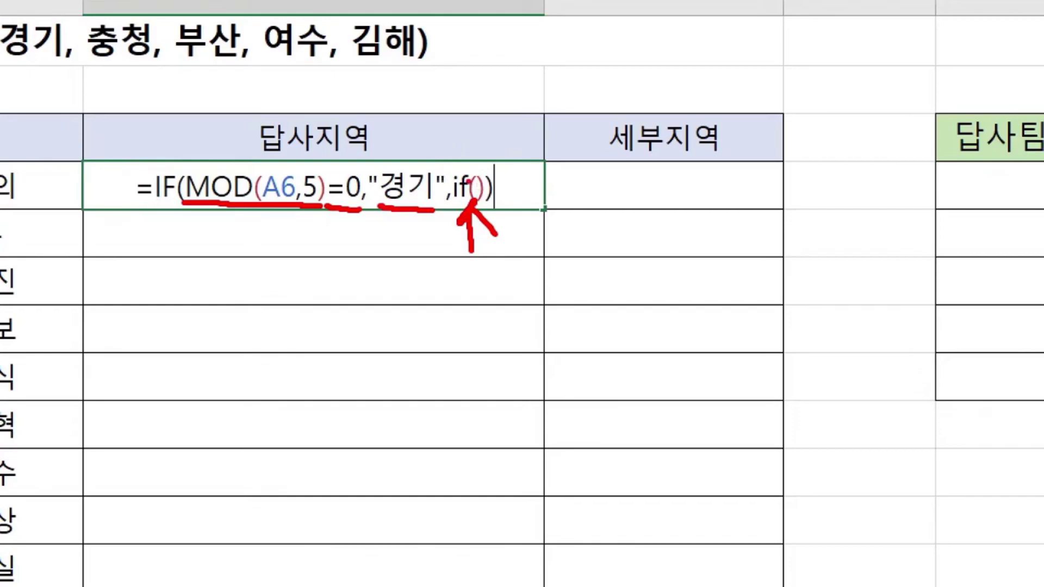
mouse_move(251, 208)
left_mouse_down()
mouse_move(251, 230)
mouse_move(326, 315)
mouse_move(462, 256)
mouse_move(482, 207)
left_mouse_up()
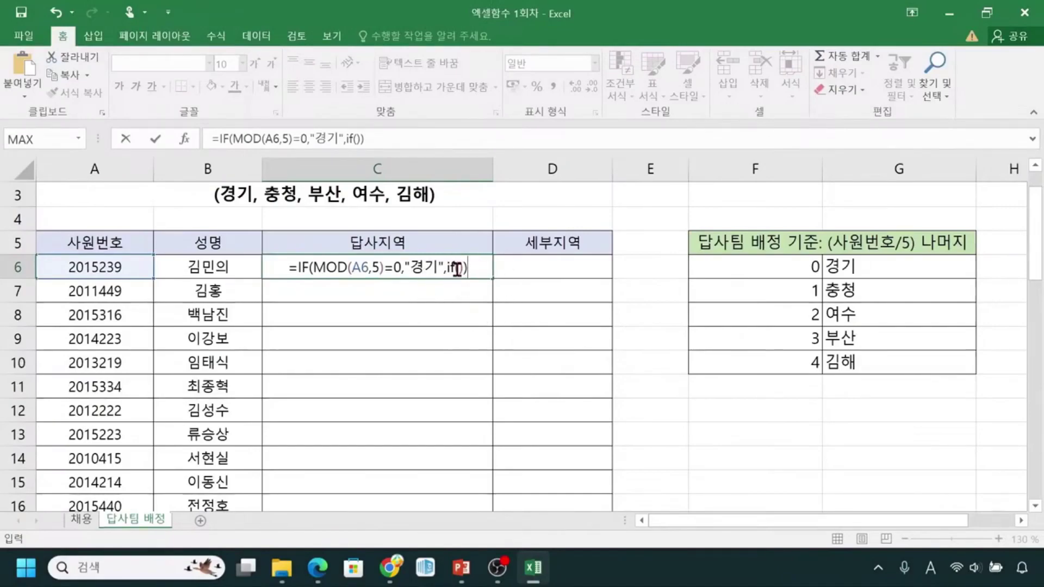
Place the cursor inside the nested if() in C6, point a red arrow at it, and box MOD(A6,5)=0 in red.
left_click(458, 270)
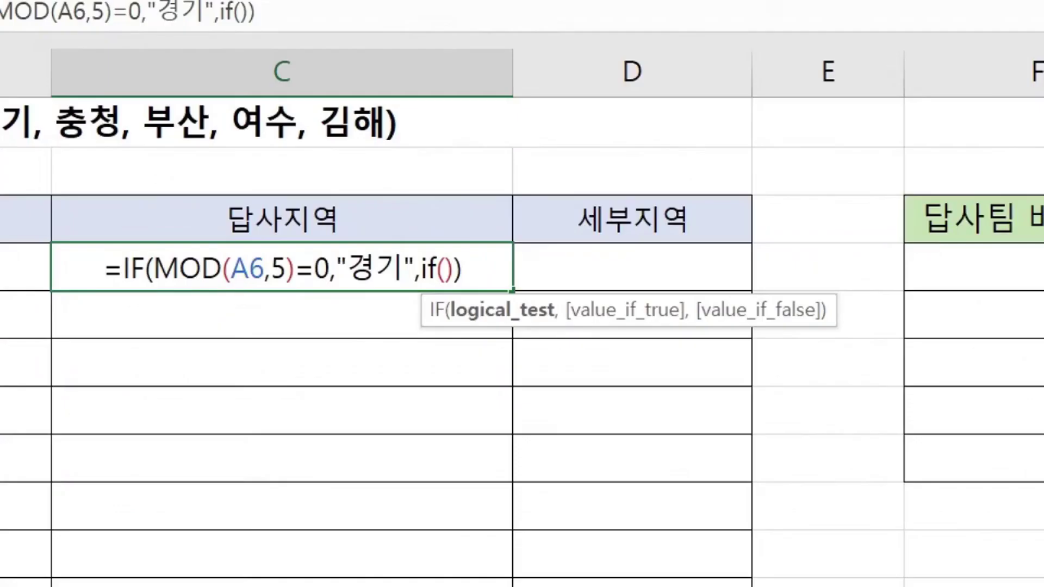
mouse_move(453, 346)
left_mouse_down()
mouse_move(440, 275)
mouse_move(456, 288)
left_mouse_up()
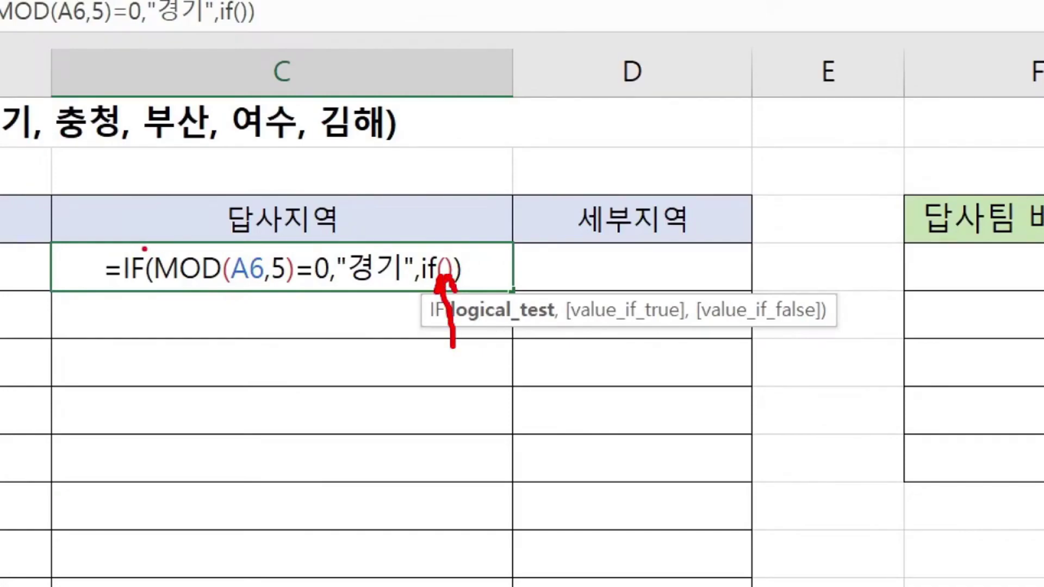
mouse_move(151, 248)
left_mouse_down()
mouse_move(157, 266)
mouse_move(294, 289)
left_mouse_up()
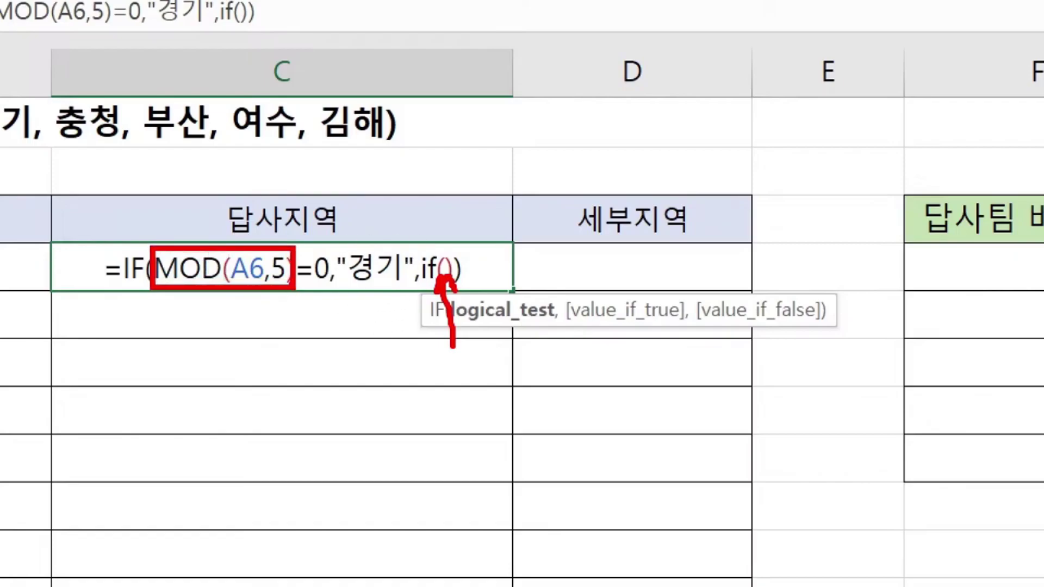
key("Escape")
key("ctrl+1")
left_click(383, 274)
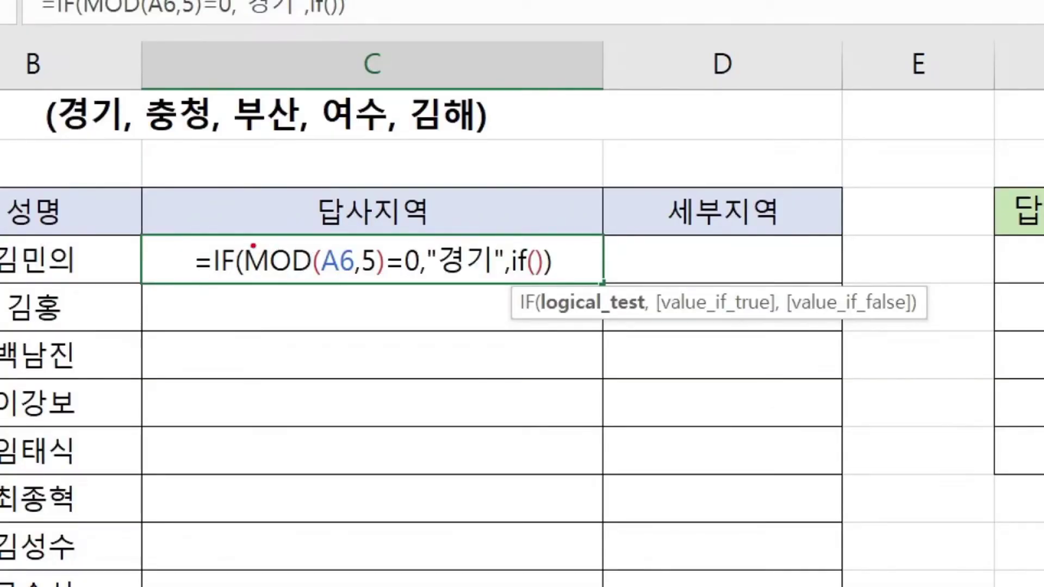
mouse_move(237, 240)
left_mouse_down()
mouse_move(301, 275)
mouse_move(422, 283)
left_mouse_up()
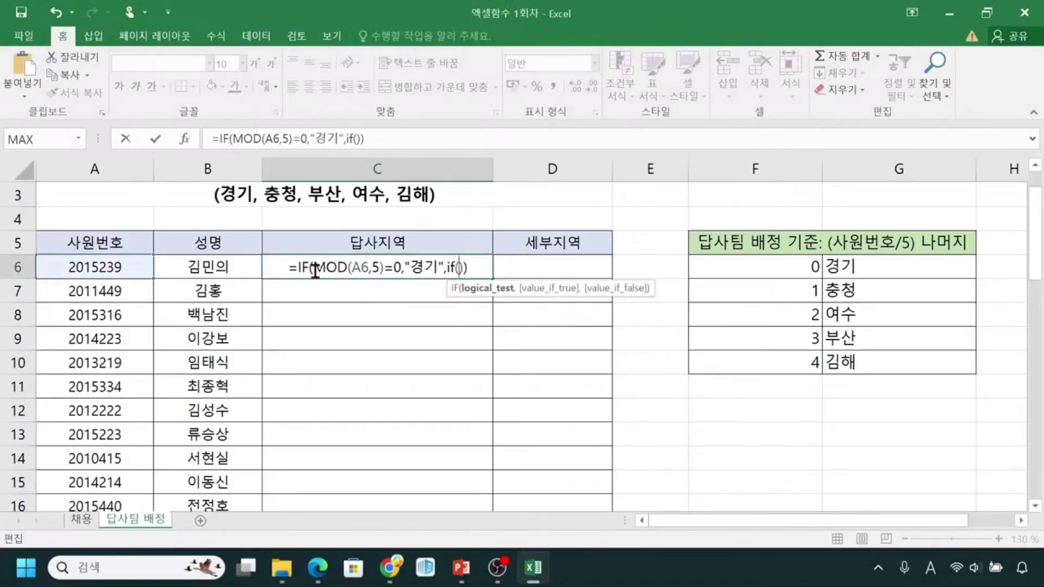
Copy MOD(A6,5)=0 from the outer IF in C6 and paste it as the logical test of the nested if().
left_click_drag(243, 276, 403, 269)
key("ctrl+c")
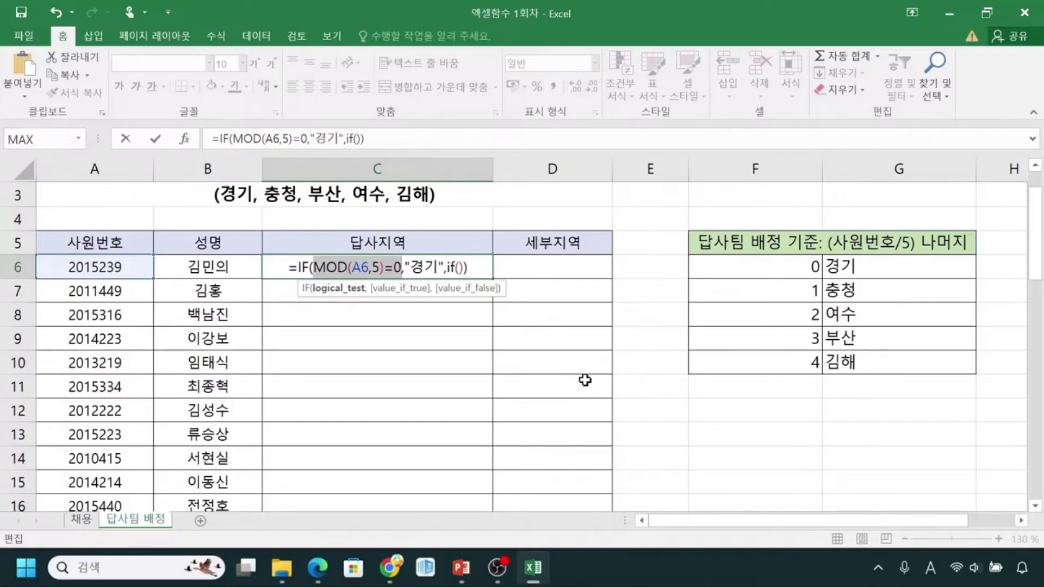
left_click(458, 267)
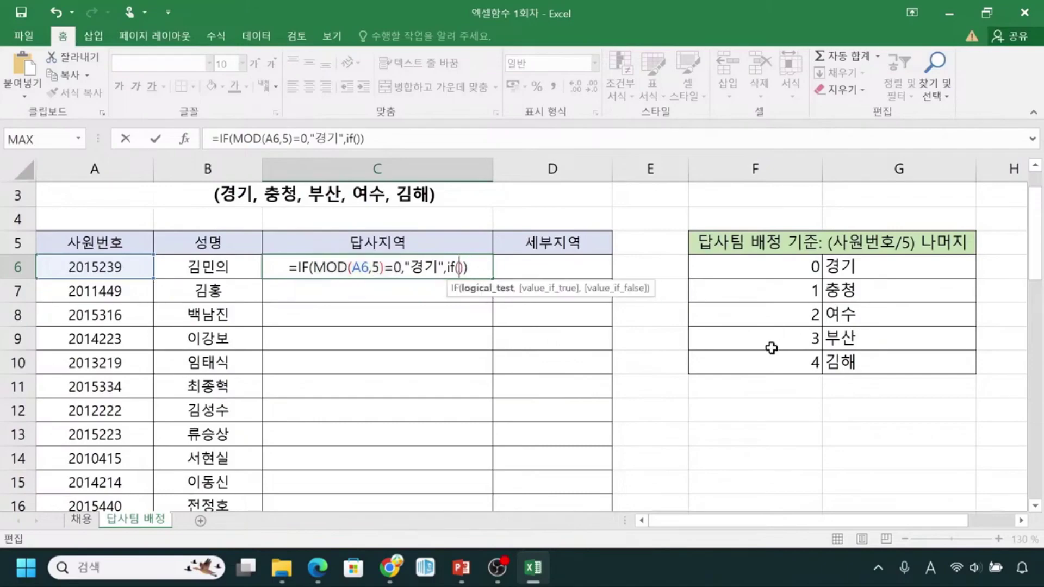
key("ctrl+v")
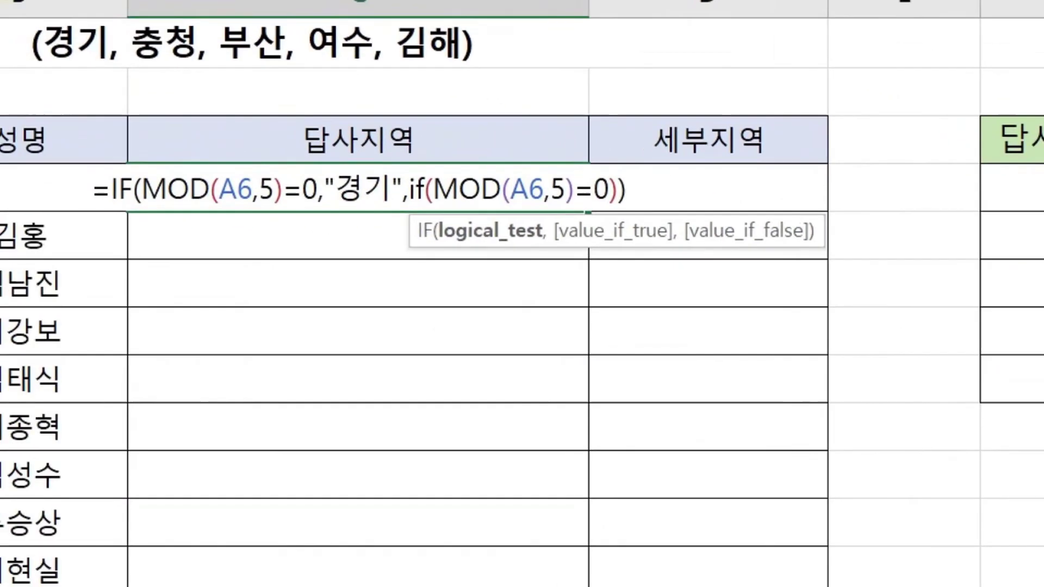
Mark the copied MOD test and its 0 in red, clear the markings, and change the nested if's comparison to =1.
mouse_move(196, 169)
left_mouse_down()
mouse_move(224, 132)
mouse_move(416, 105)
mouse_move(501, 162)
mouse_move(488, 160)
left_mouse_up()
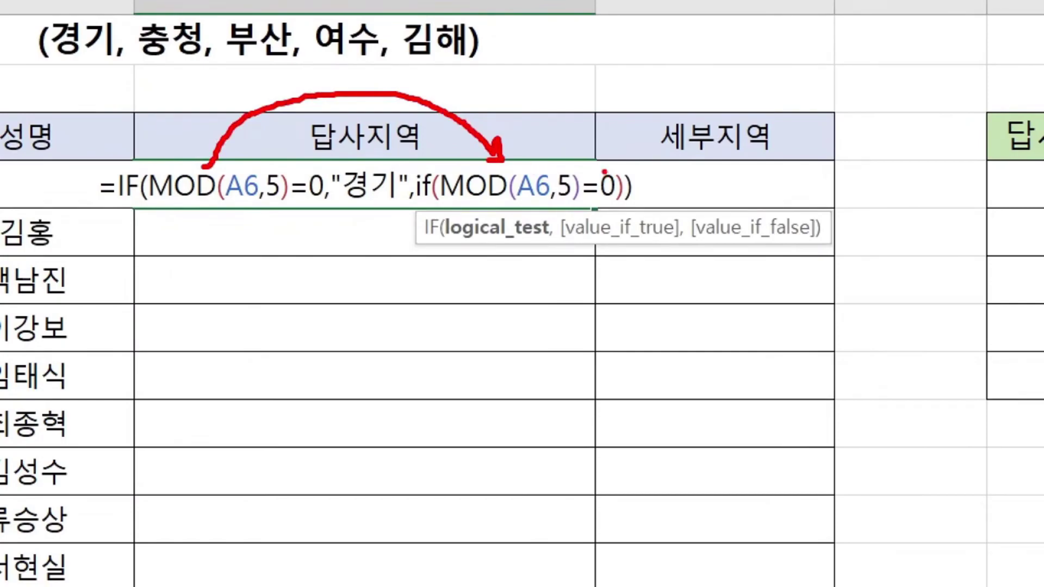
left_click_drag(607, 165, 617, 207)
key("Escape")
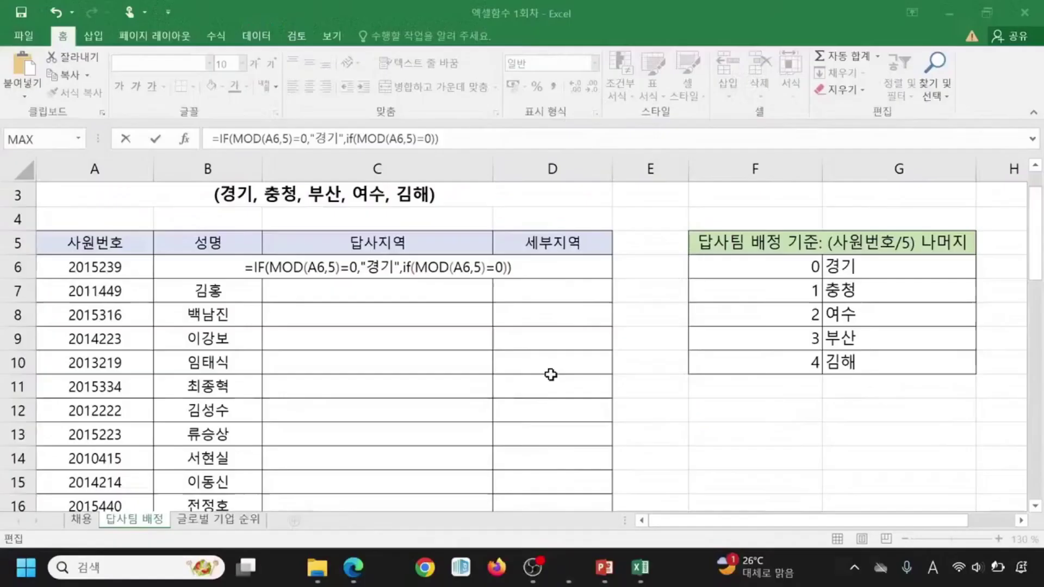
key("BackSpace")
type("1")
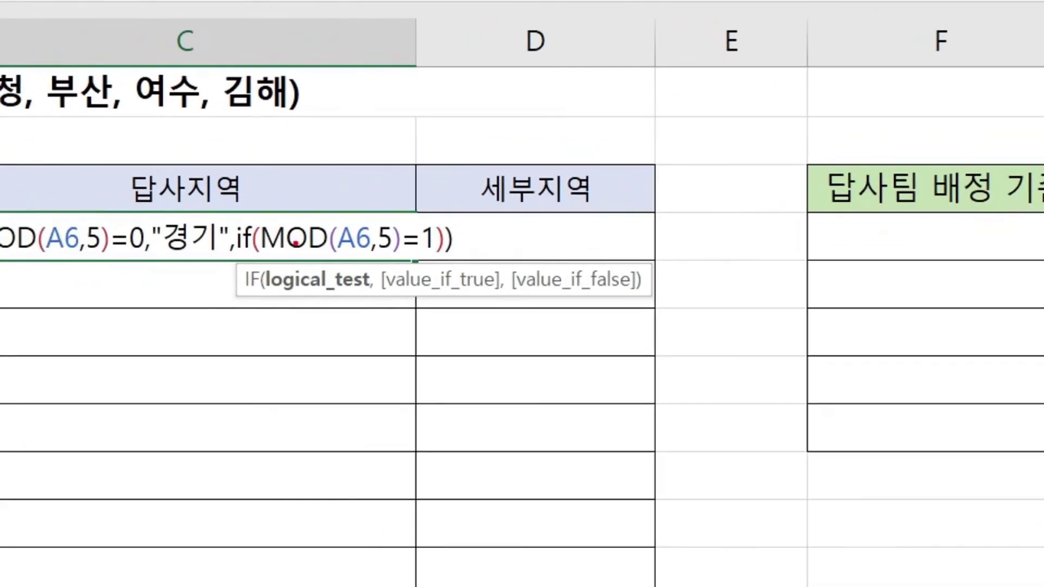
Underline if(MOD(A6,5)=1 in red, mark the spot right after the 1, and clear the markings.
left_click_drag(237, 254, 432, 255)
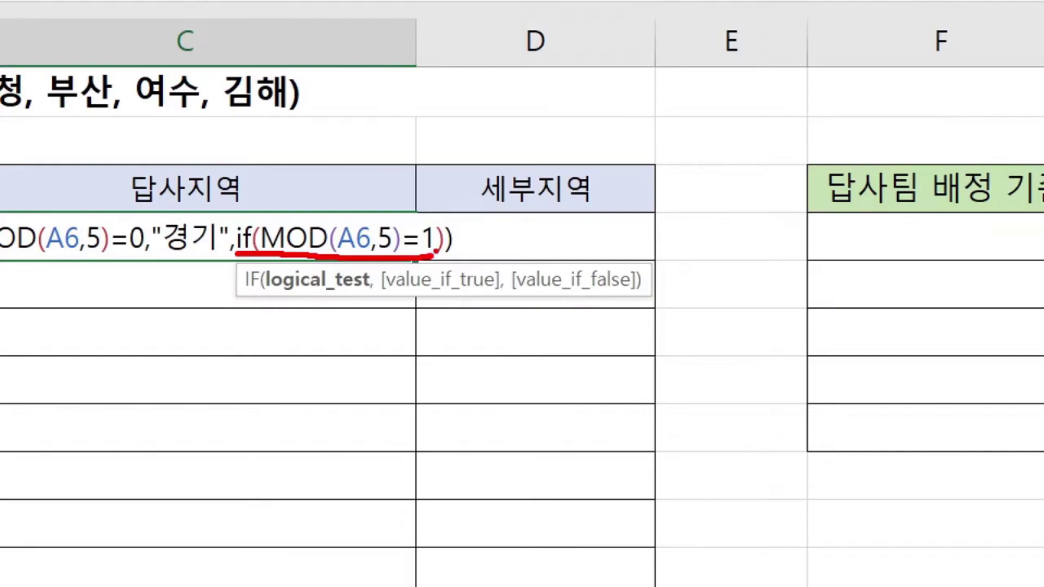
left_click_drag(437, 244, 433, 280)
key("Escape")
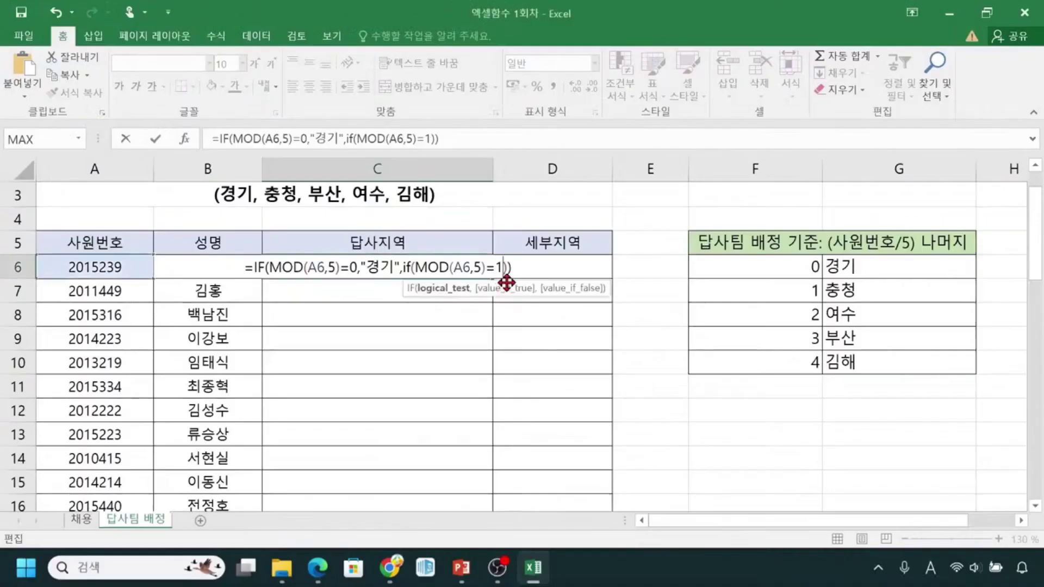
Enter "충청" as the value if true of the second IF in the C6 formula.
type(",")
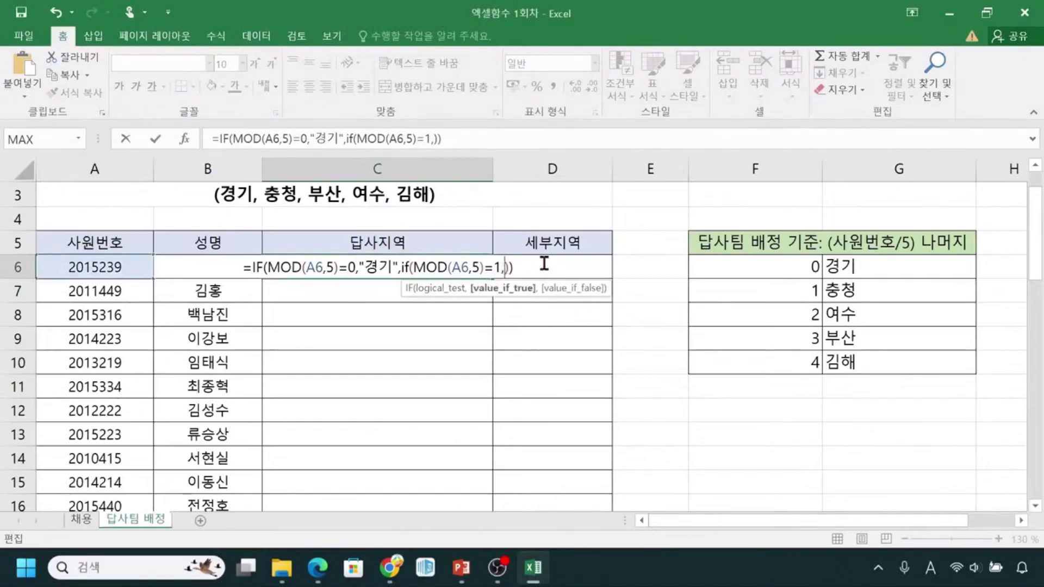
type("\"")
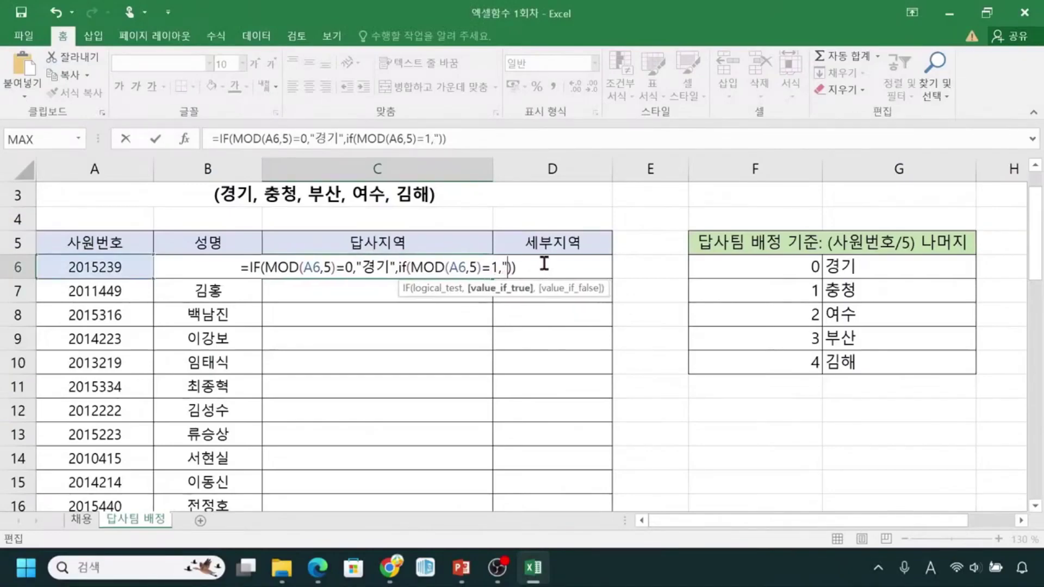
type("충청")
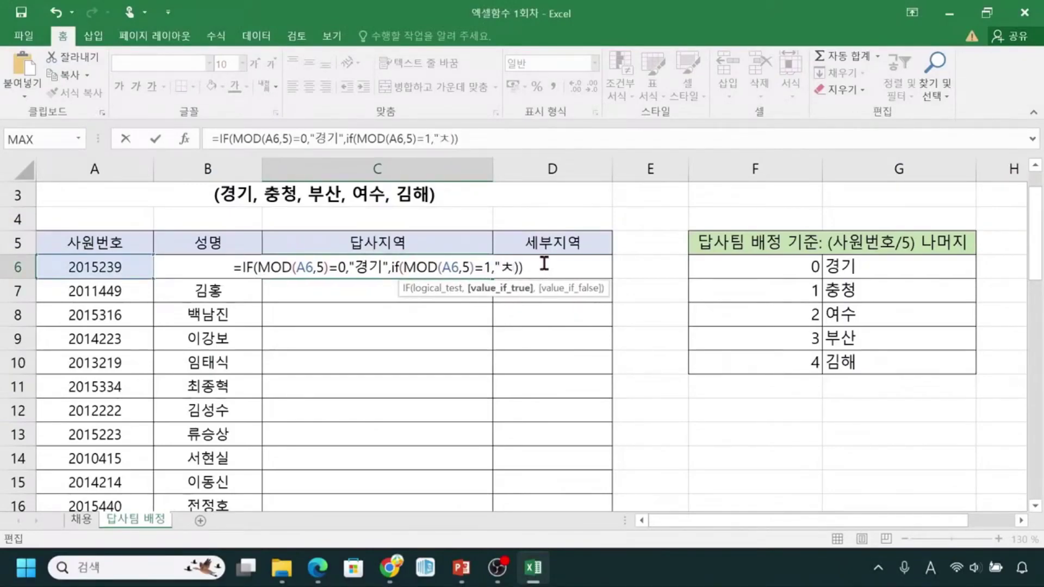
type("\"")
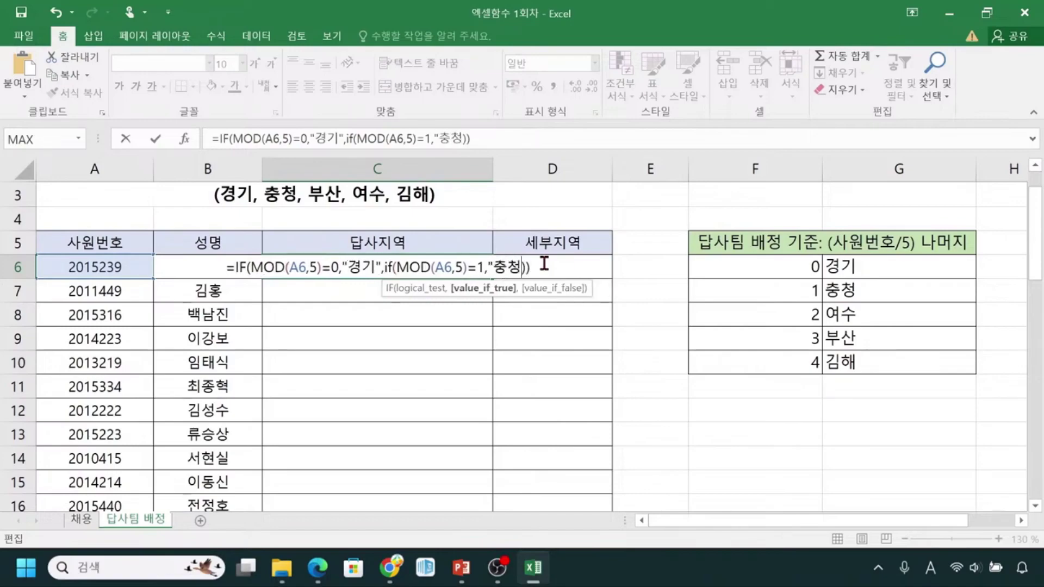
Add an empty if() as the value if false of the second IF in C6.
type(",if(")
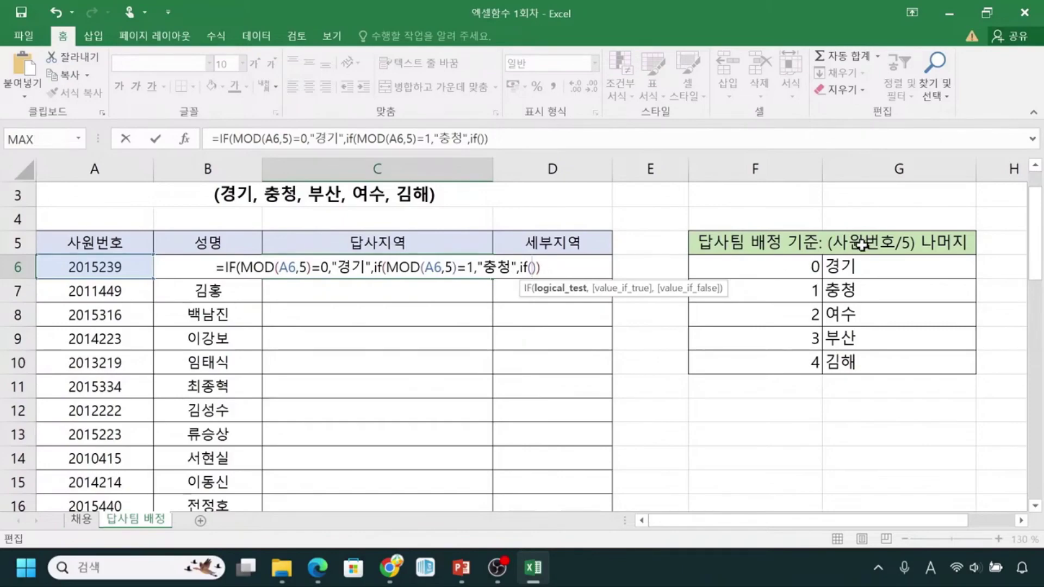
type(")")
key("Right")
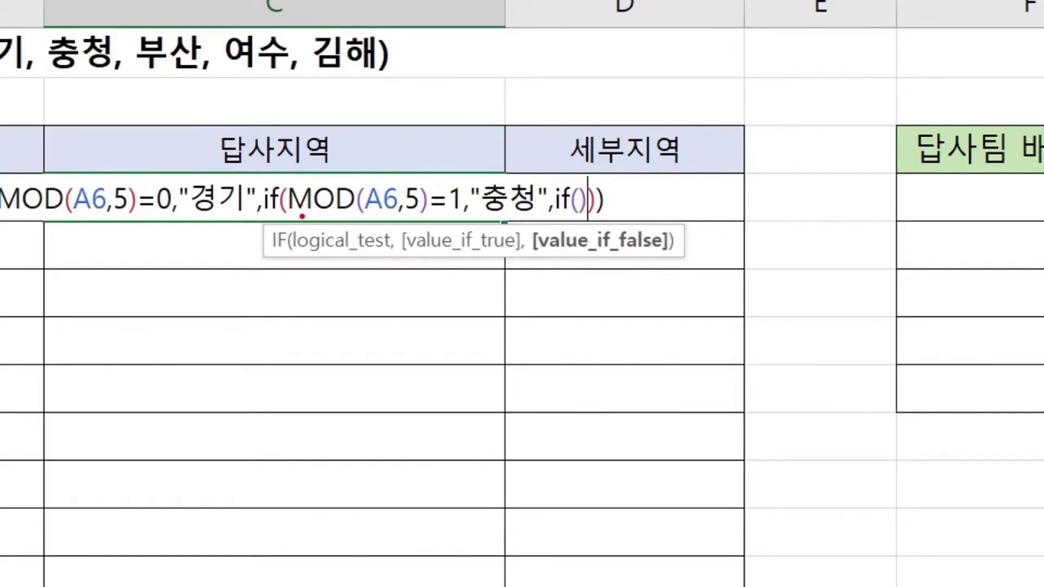
Underline MOD(A6,5), =1, "충청" and the third if() in red, point an arrow at if(), and clear the markings.
left_click_drag(292, 213, 592, 217)
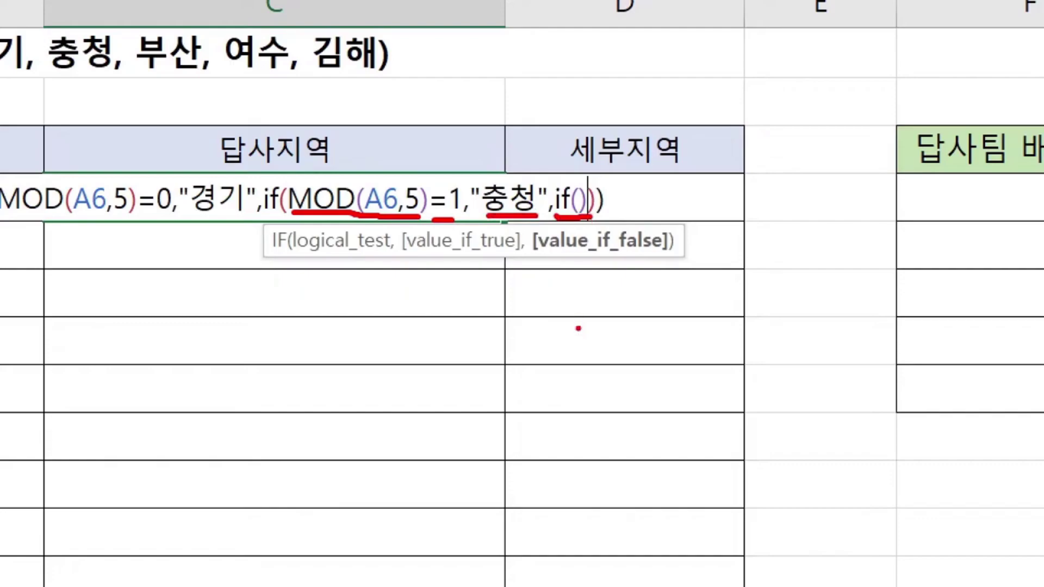
mouse_move(570, 336)
left_mouse_down()
mouse_move(577, 217)
mouse_move(567, 214)
left_mouse_up()
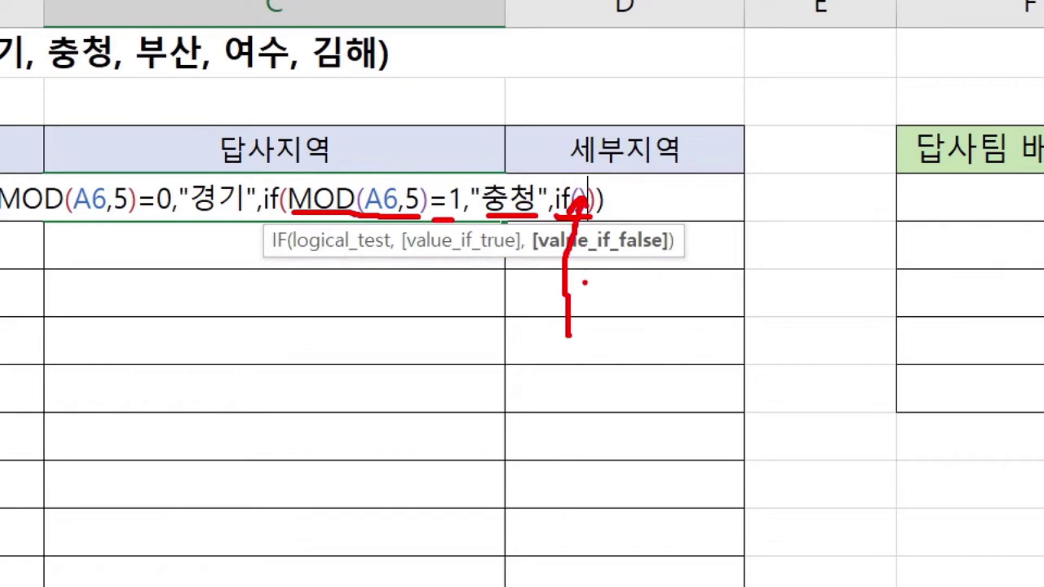
key("Escape")
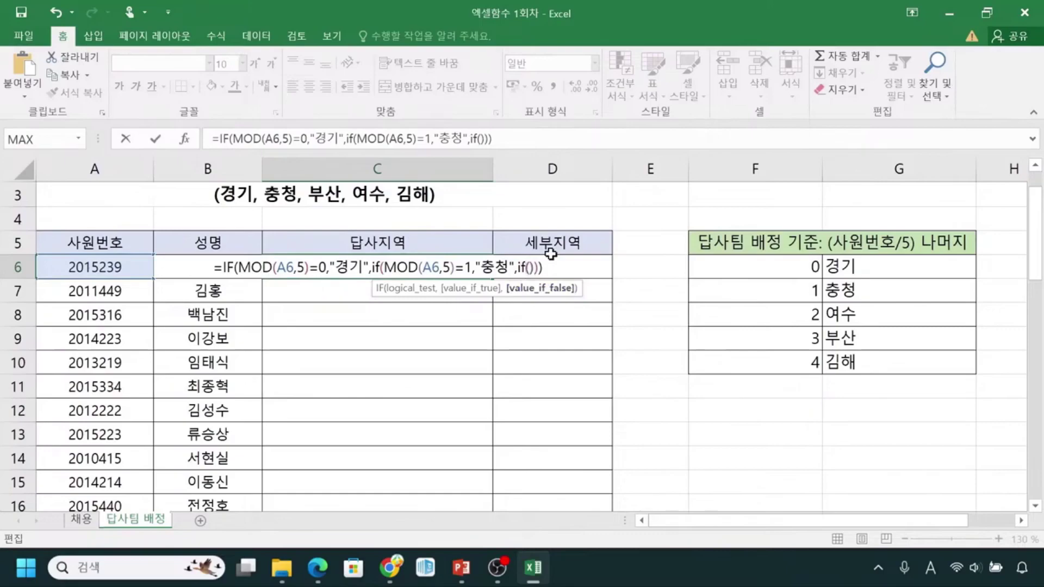
Paste the copied MOD(A6,5)=0 test into the third if() in C6 and change its comparison to =2.
key("Left")
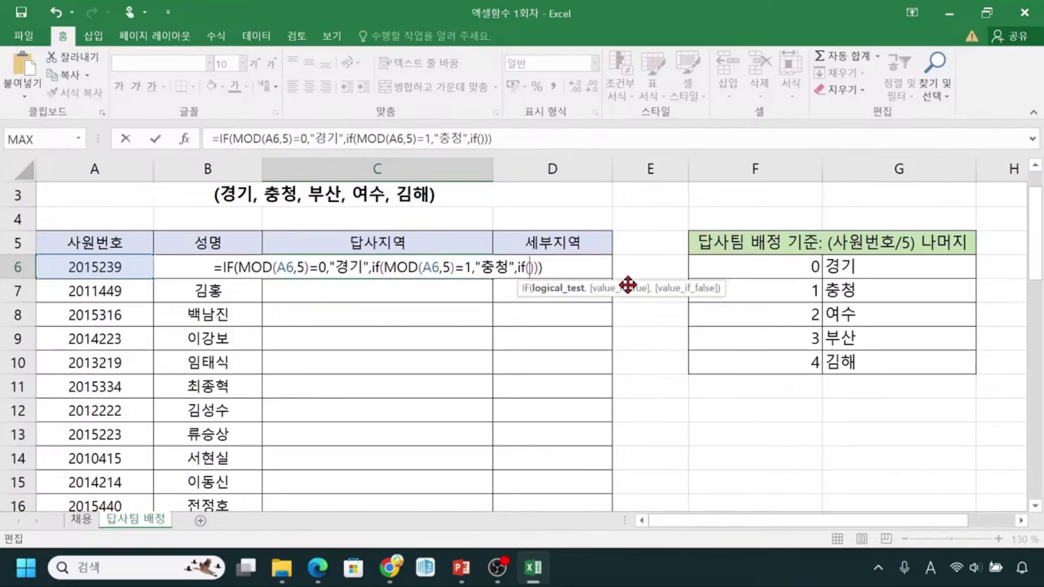
type("MOD(A6,5)=0)")
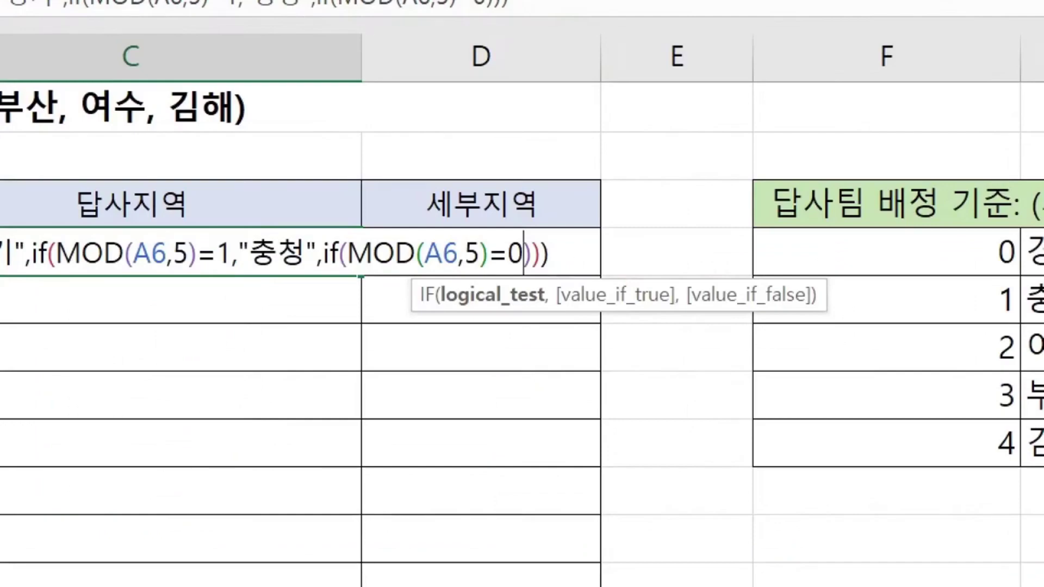
mouse_move(339, 270)
left_mouse_down()
mouse_move(424, 290)
mouse_move(539, 280)
left_mouse_up()
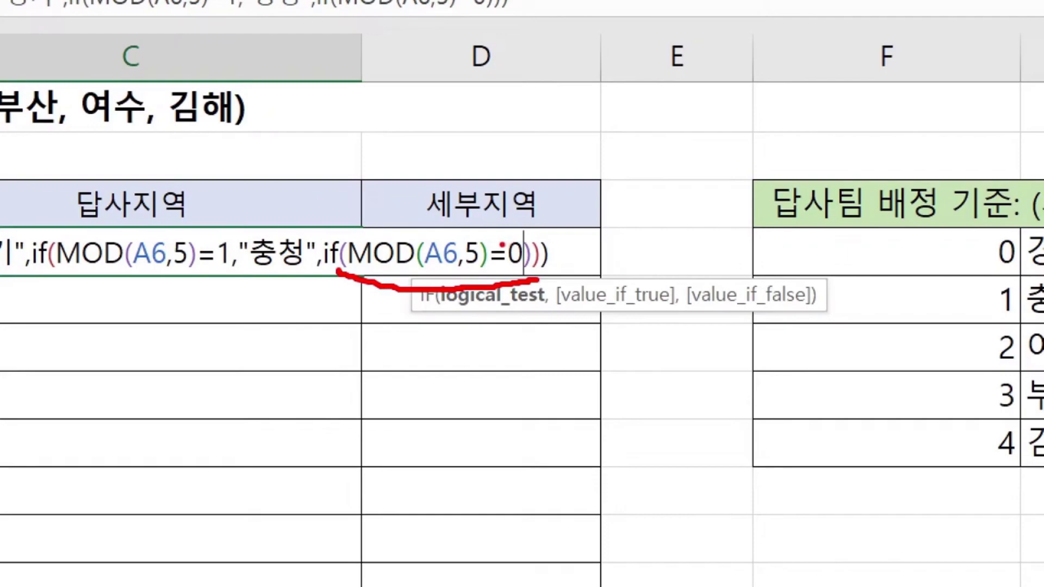
left_click_drag(500, 246, 521, 272)
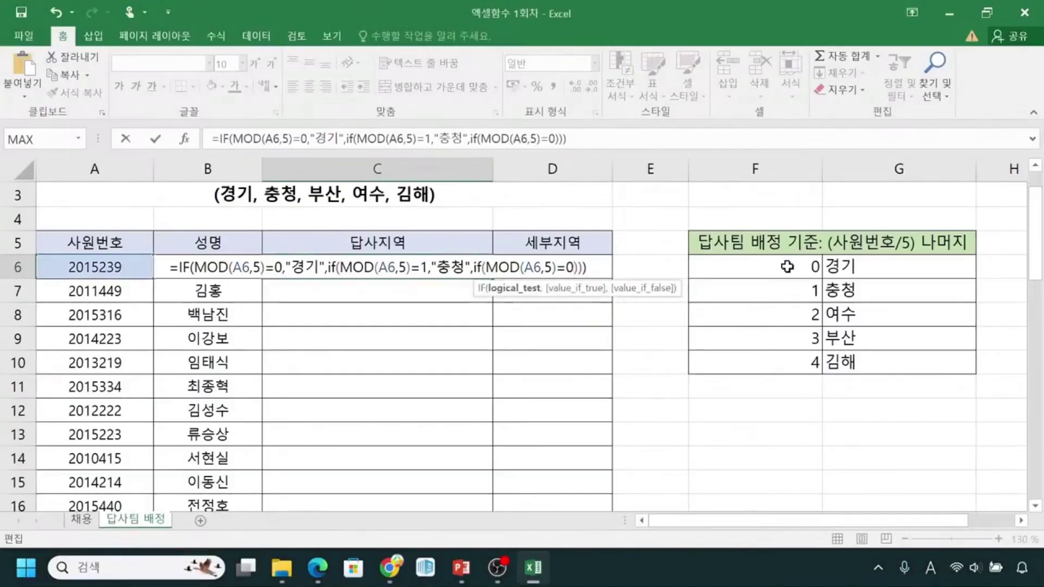
key("BackSpace")
type("2")
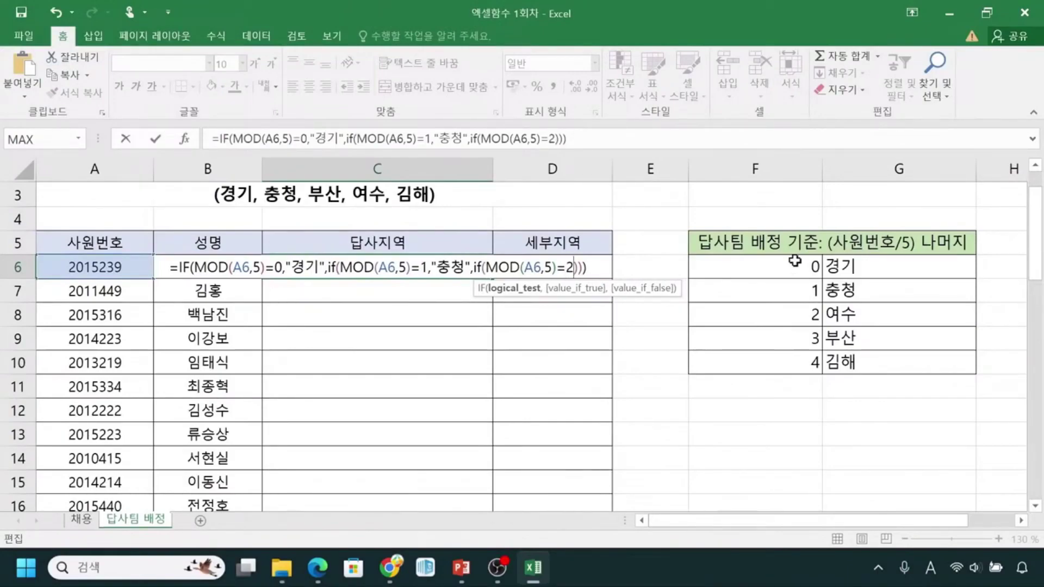
Enter "여수" as the value if true of the third IF in the C6 formula.
type(",")
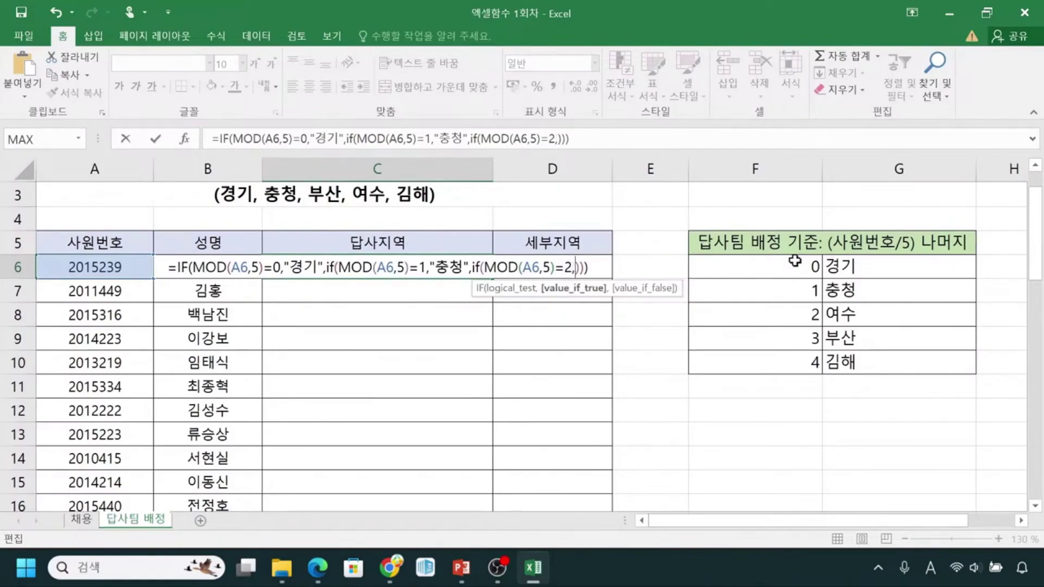
type("\"d\"")
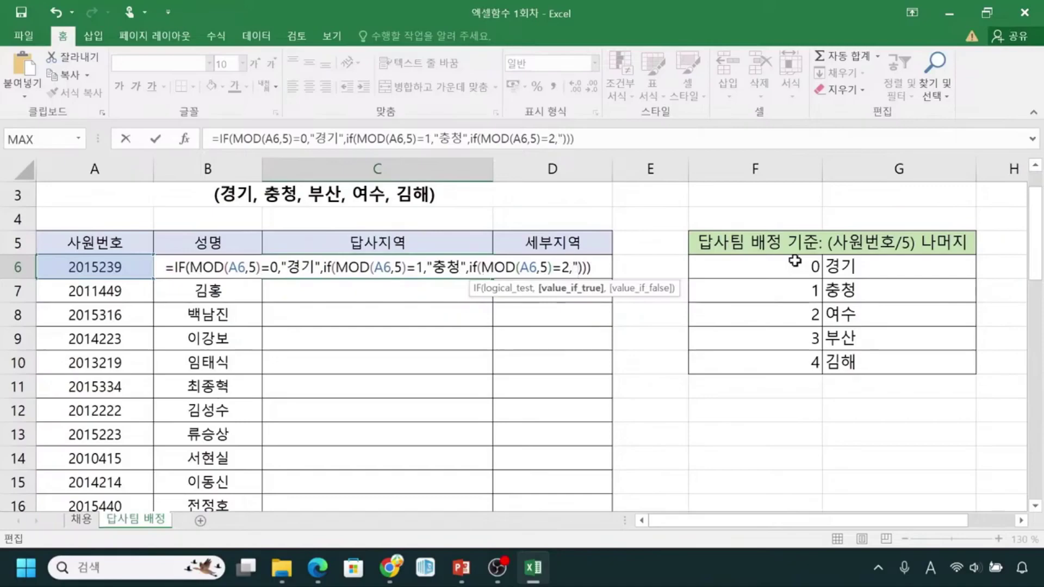
type("utn")
key("BackSpace")
key("BackSpace")
key("BackSpace")
key("BackSpace")
type("여수\"")
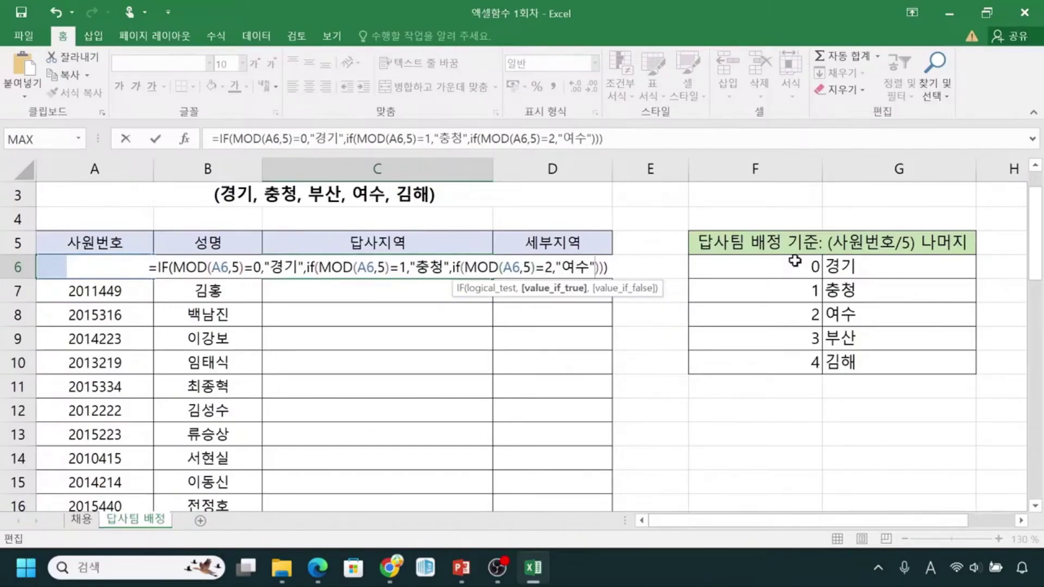
Add an empty fourth if() as the value if false of the third IF in C6.
type(",")
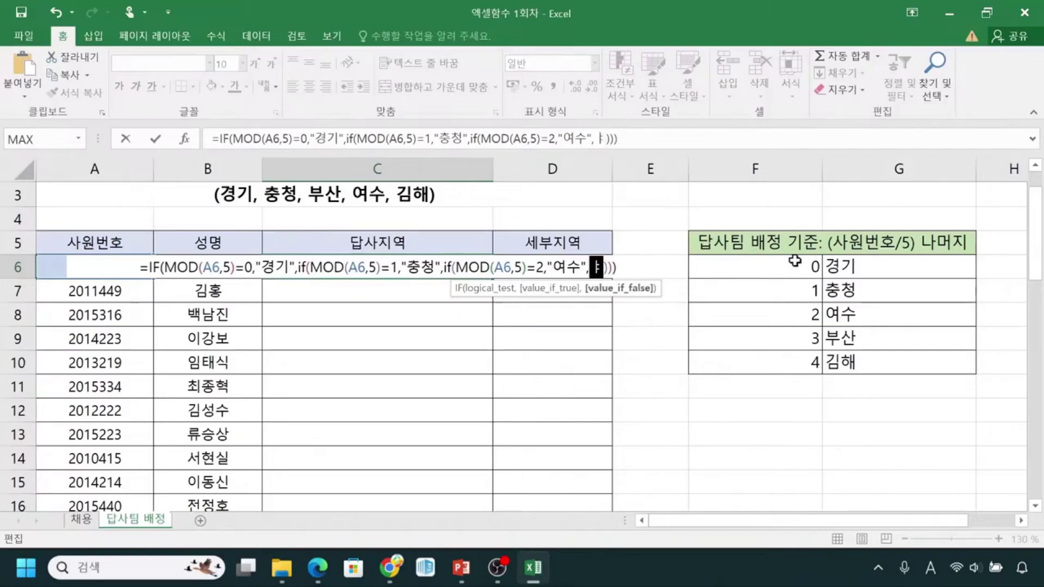
type("if()")
key("Left")
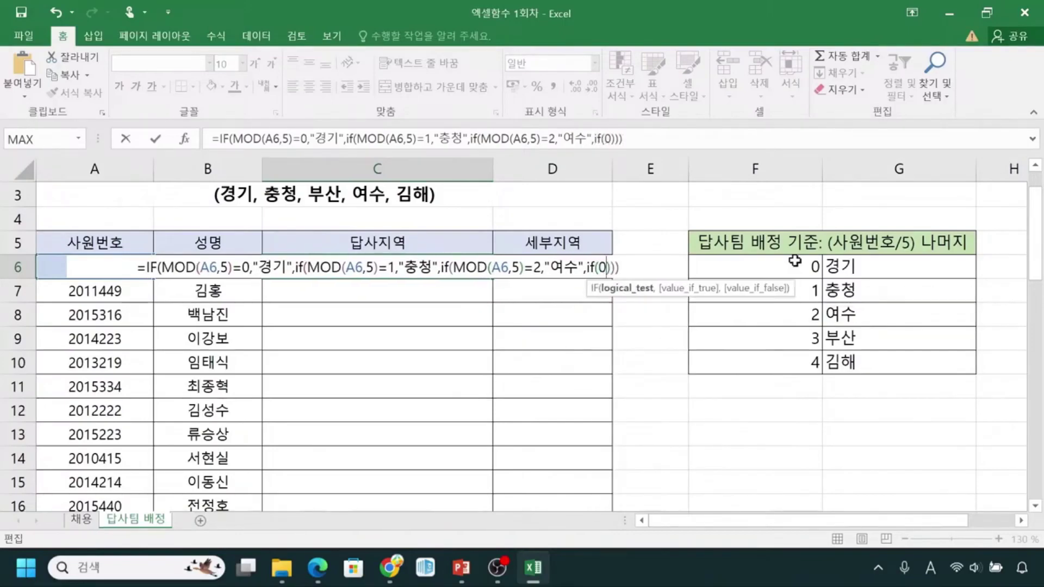
key("Right")
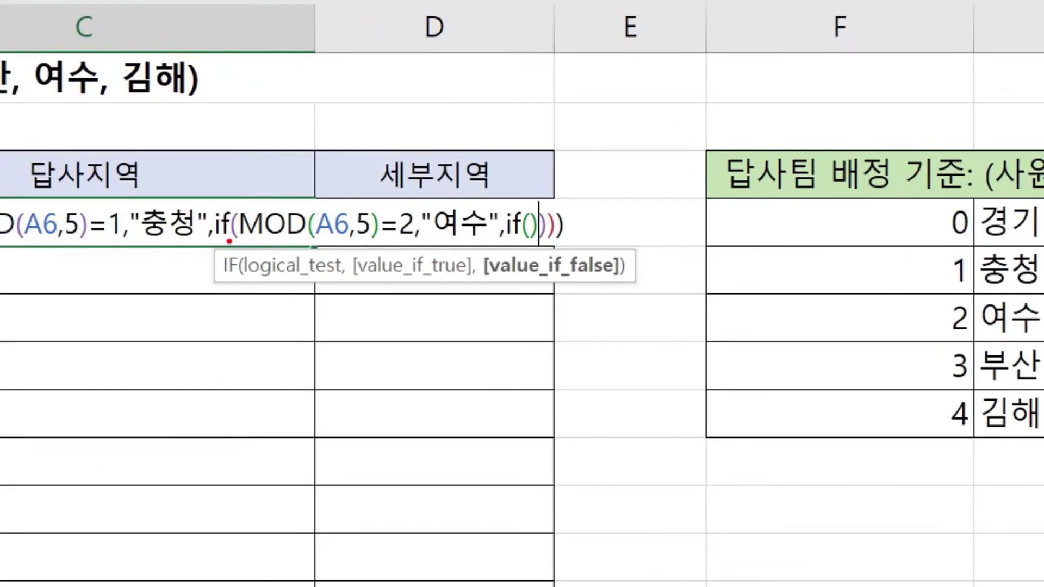
Underline MOD(A6,5)=2, the 2 여수 row of the criteria table and "여수" in red, and clear the markings.
left_click_drag(242, 241, 422, 239)
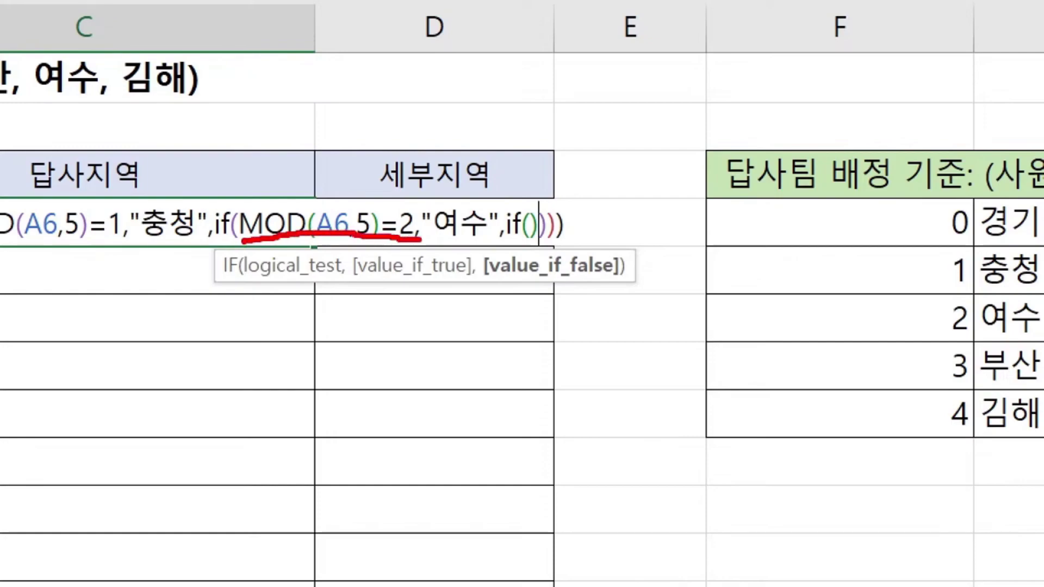
left_click_drag(946, 331, 1031, 333)
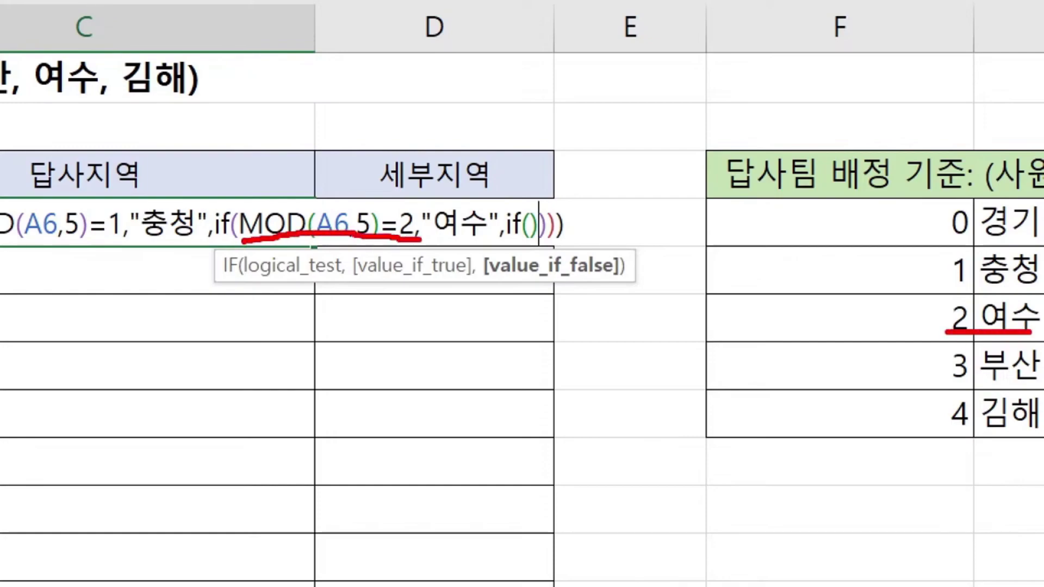
left_click_drag(443, 238, 476, 237)
mouse_move(505, 199)
left_mouse_down()
mouse_move(506, 235)
mouse_move(540, 198)
mouse_move(504, 197)
left_mouse_up()
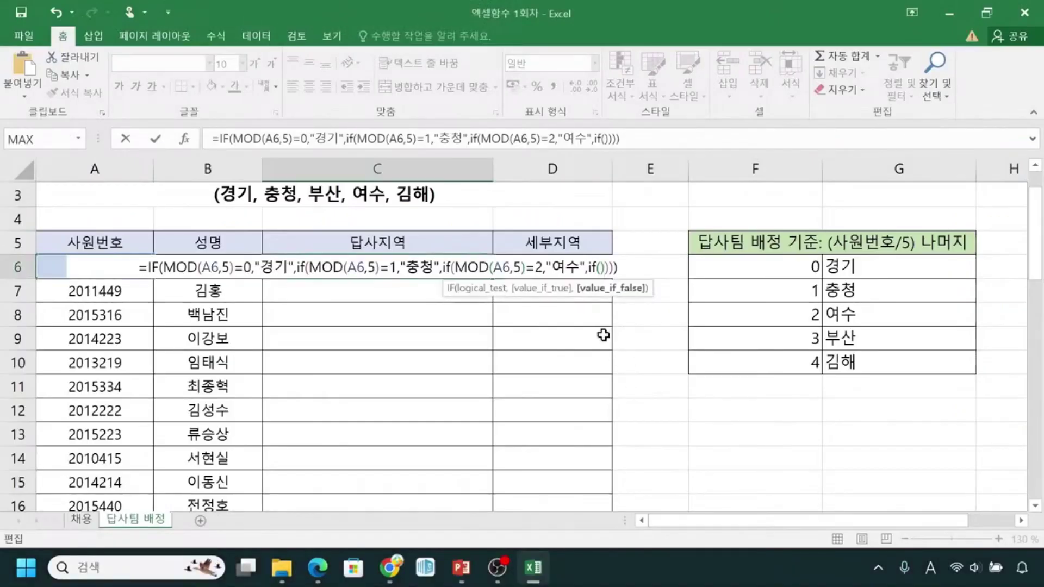
Paste the copied MOD(A6,5)=0 test into the fourth if() in C6 and change its comparison to =3.
left_click(599, 267)
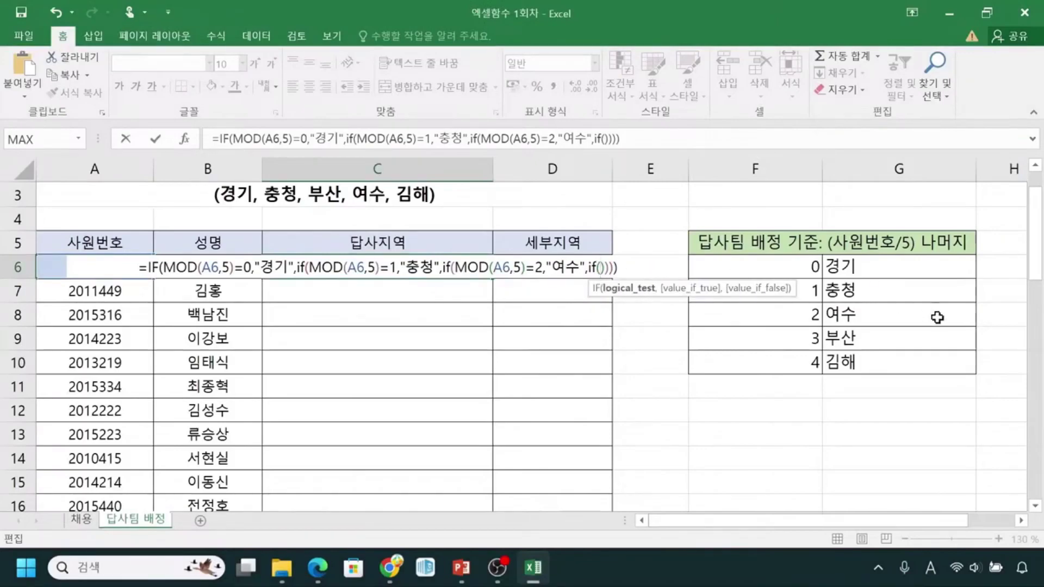
type("MOD(A6,5)=0")
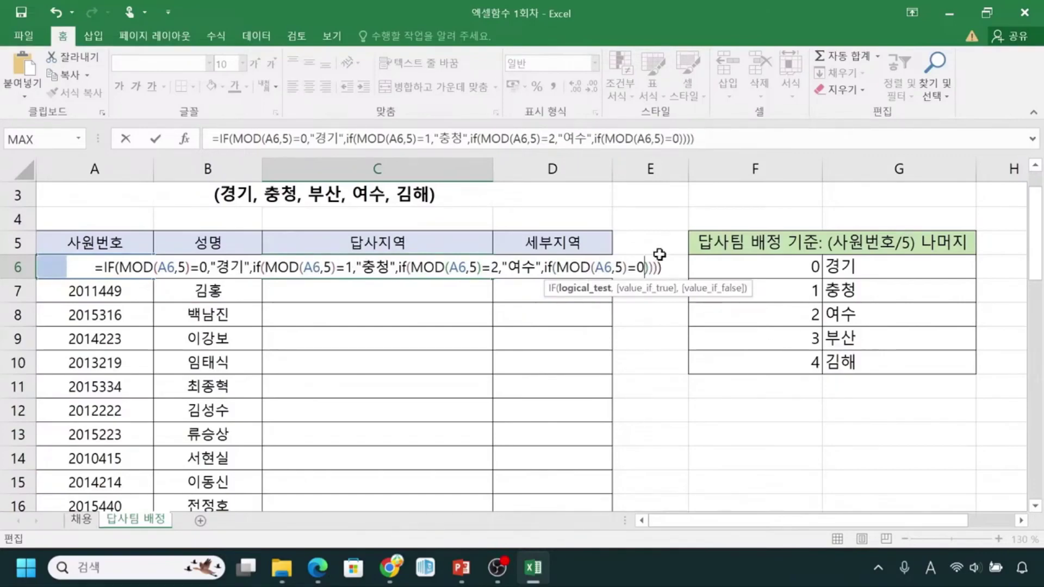
key("BackSpace")
type("3")
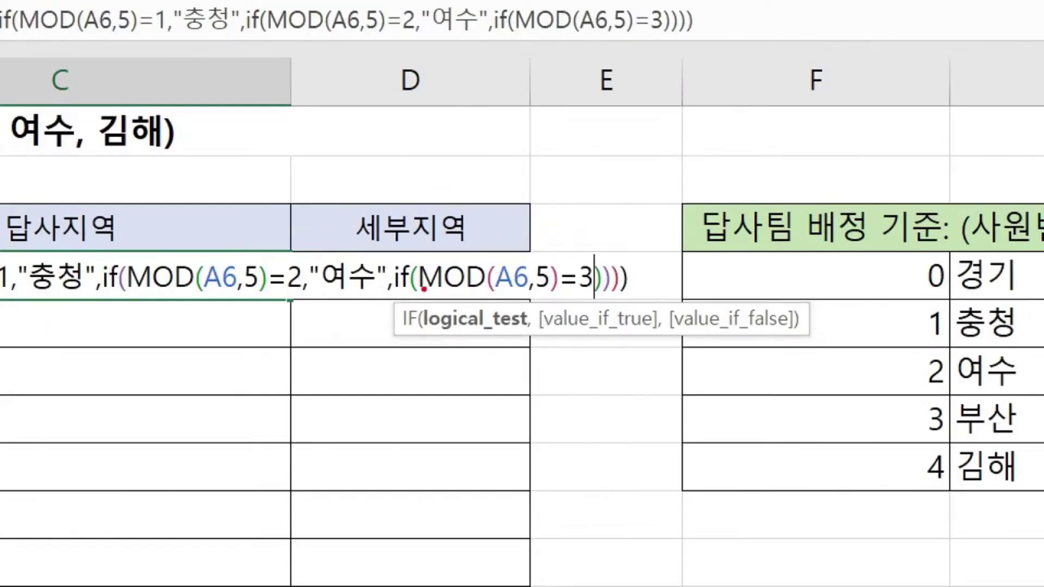
Underline MOD(A6,5) and =3 in the fourth IF, mark the 3 부산 row of the criteria table in red, and clear the markings.
left_click_drag(422, 292, 547, 294)
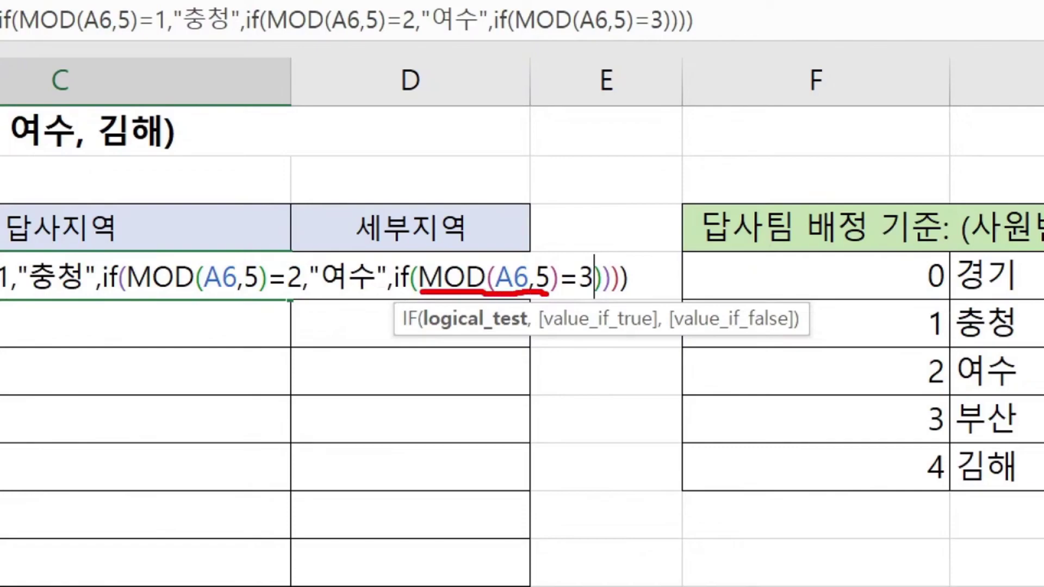
left_click_drag(563, 294, 594, 291)
left_click_drag(597, 281, 591, 306)
mouse_move(952, 396)
left_mouse_down()
mouse_move(965, 443)
mouse_move(1029, 442)
left_mouse_up()
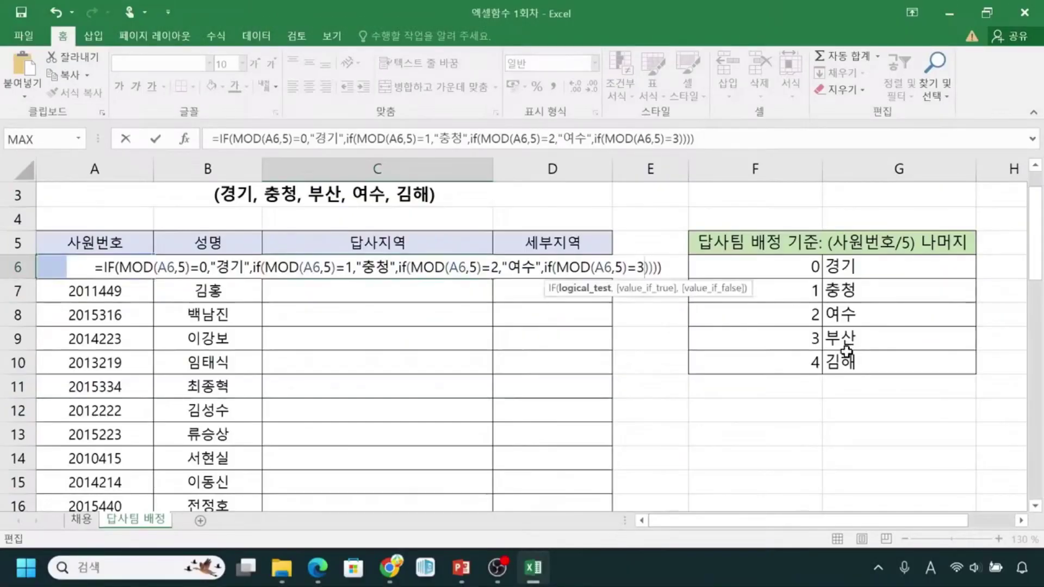
Enter "부산" as the value if true of the fourth IF in C6, followed by a comma.
type(",\"qn")
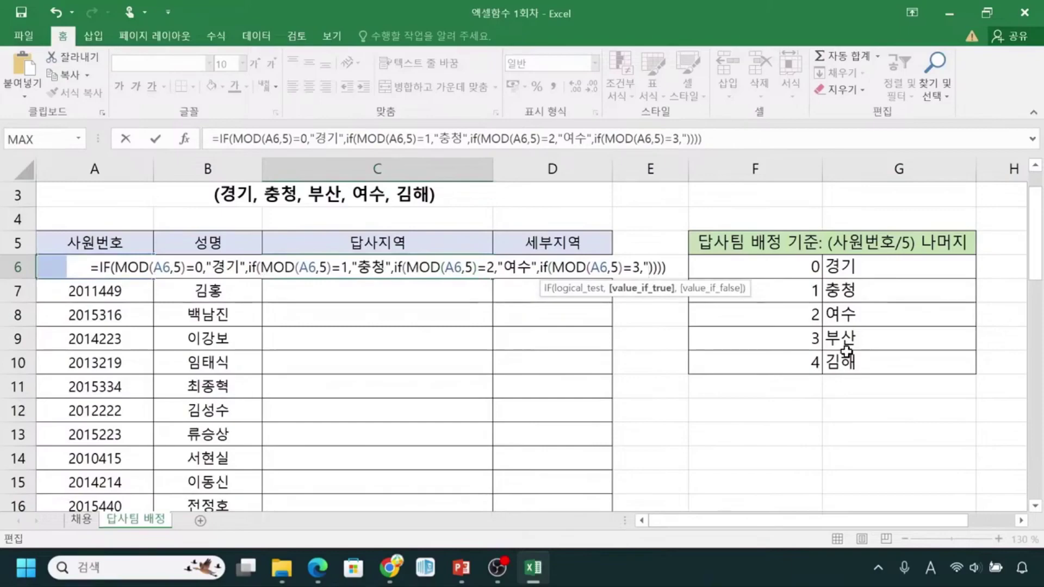
type("tk")
key("BackSpace")
key("BackSpace")
key("BackSpace")
key("BackSpace")
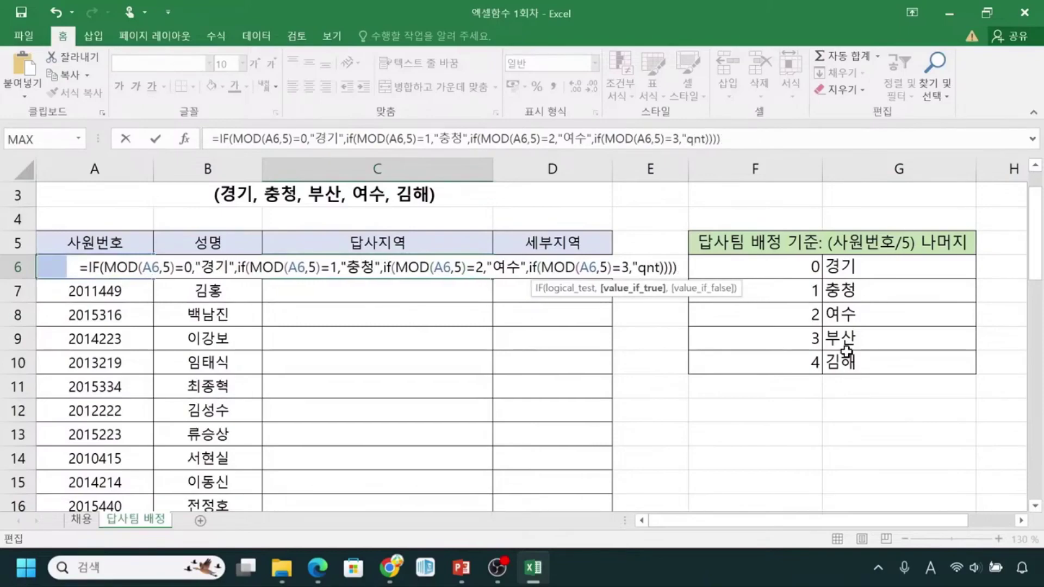
type("부산\"")
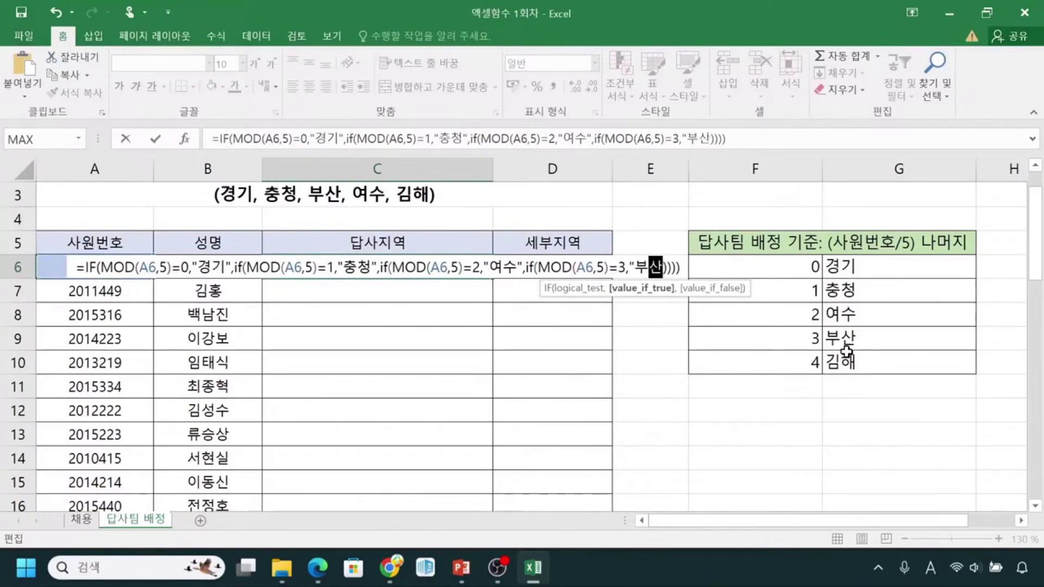
type(",")
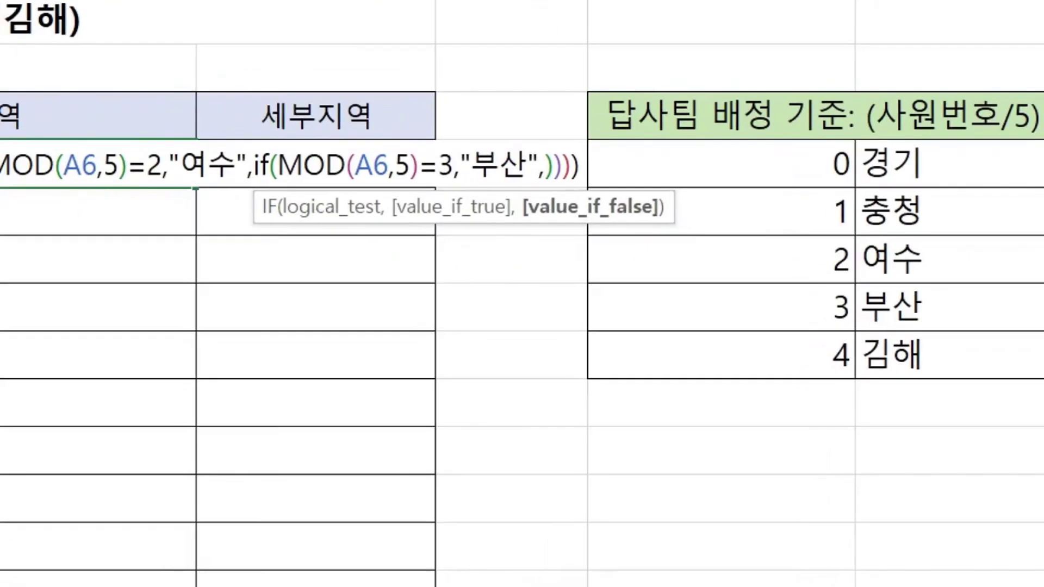
Mark in red the link from =3 to "부산", circle 김해, bracket remainders 0 to 4 with a cross below, and clear the markings.
mouse_move(432, 184)
left_mouse_down()
mouse_move(454, 184)
mouse_move(418, 238)
mouse_move(508, 212)
mouse_move(514, 182)
mouse_move(524, 191)
left_mouse_up()
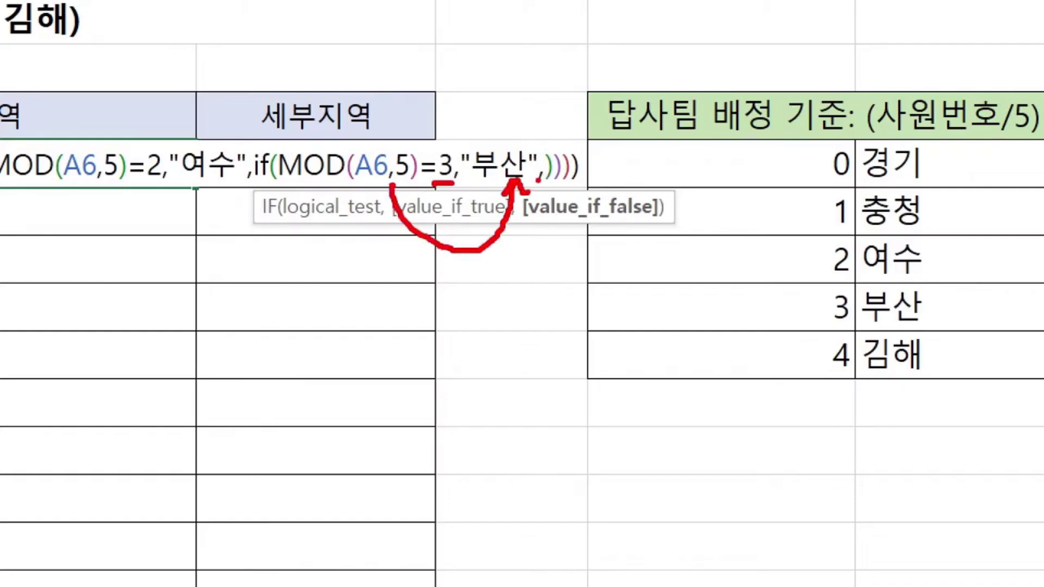
mouse_move(927, 384)
left_mouse_down()
mouse_move(860, 378)
mouse_move(906, 331)
mouse_move(920, 380)
left_mouse_up()
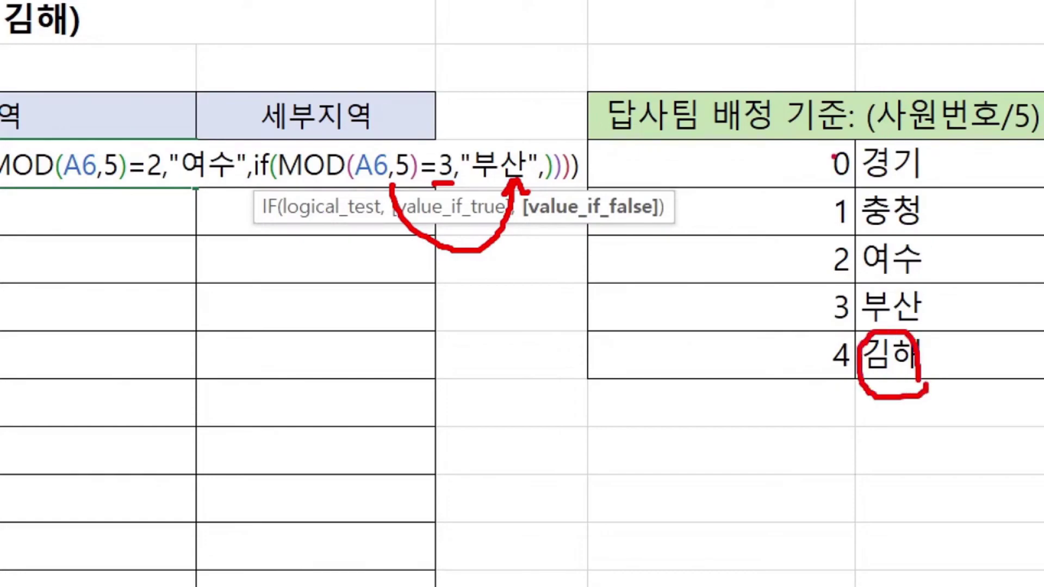
mouse_move(832, 157)
left_mouse_down()
mouse_move(803, 185)
mouse_move(818, 355)
left_mouse_up()
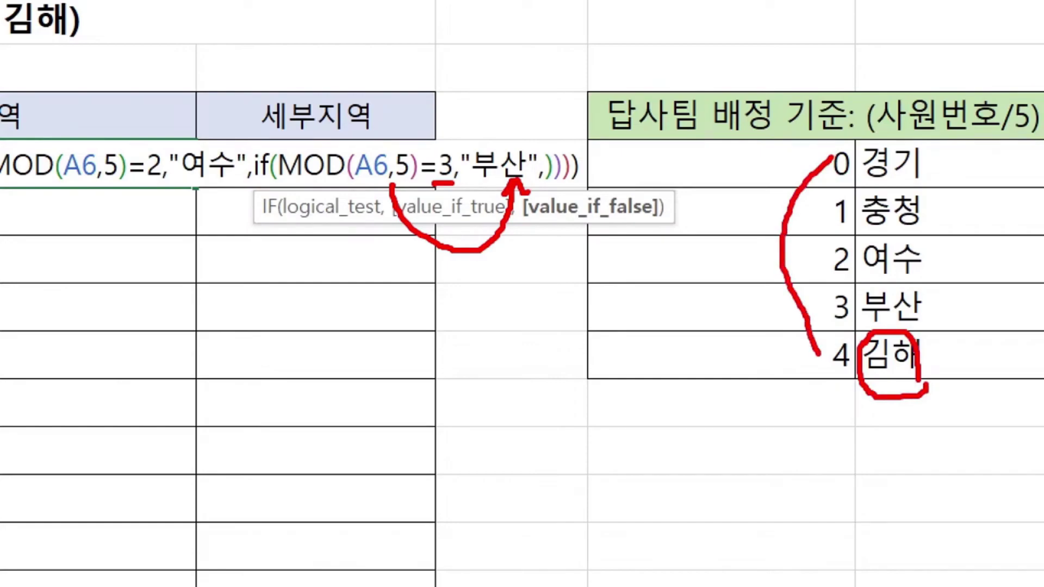
left_click_drag(923, 409, 868, 507)
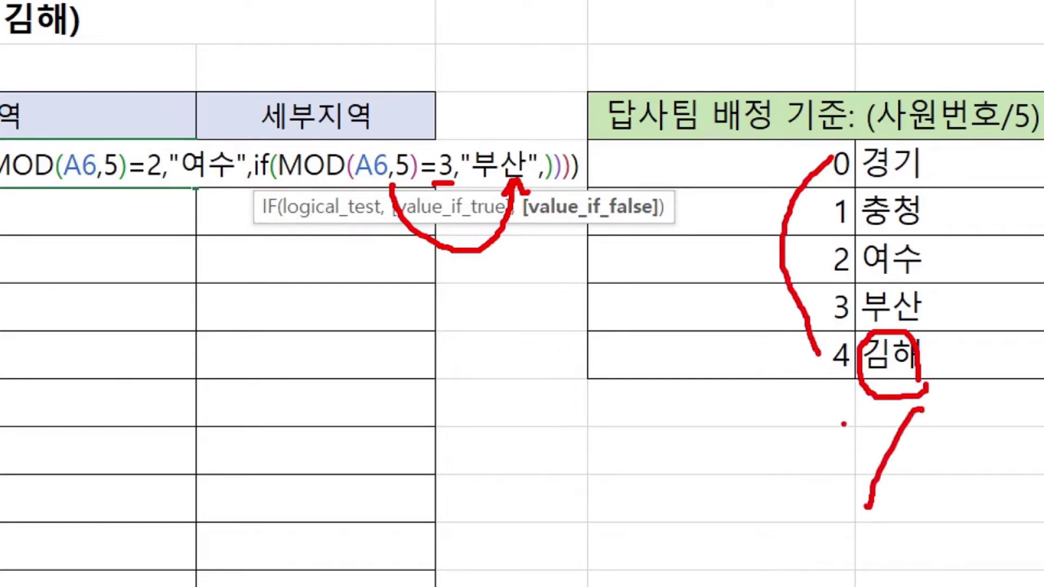
left_click_drag(843, 423, 925, 498)
mouse_move(500, 144)
left_mouse_down()
mouse_move(539, 127)
mouse_move(547, 147)
left_mouse_up()
left_click_drag(282, 180, 439, 185)
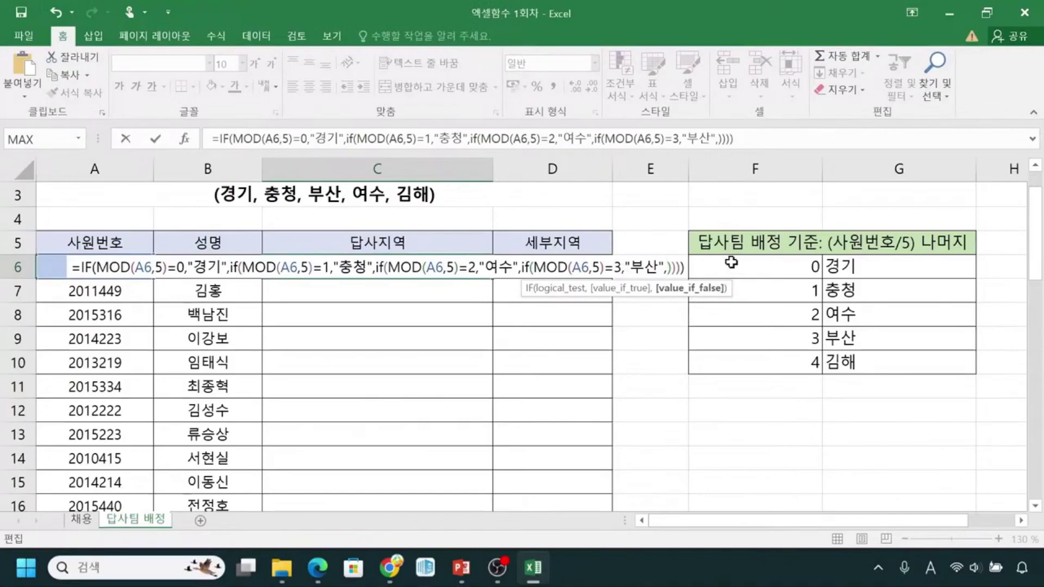
Enter "김해" as the value if false of the fourth IF and complete the C6 formula.
type("\"김해\"")
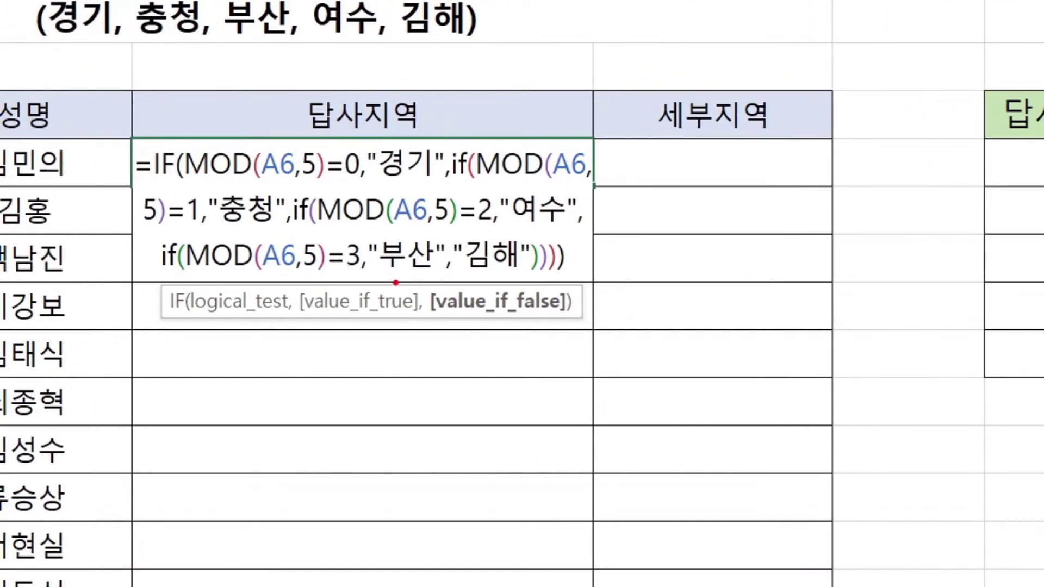
left_click_drag(383, 285, 514, 283)
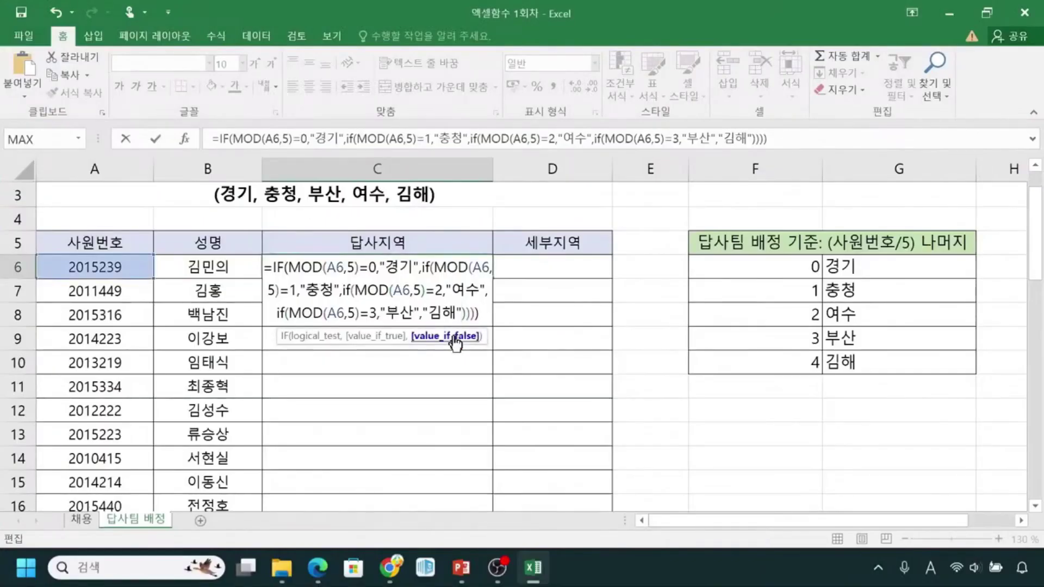
key("Return")
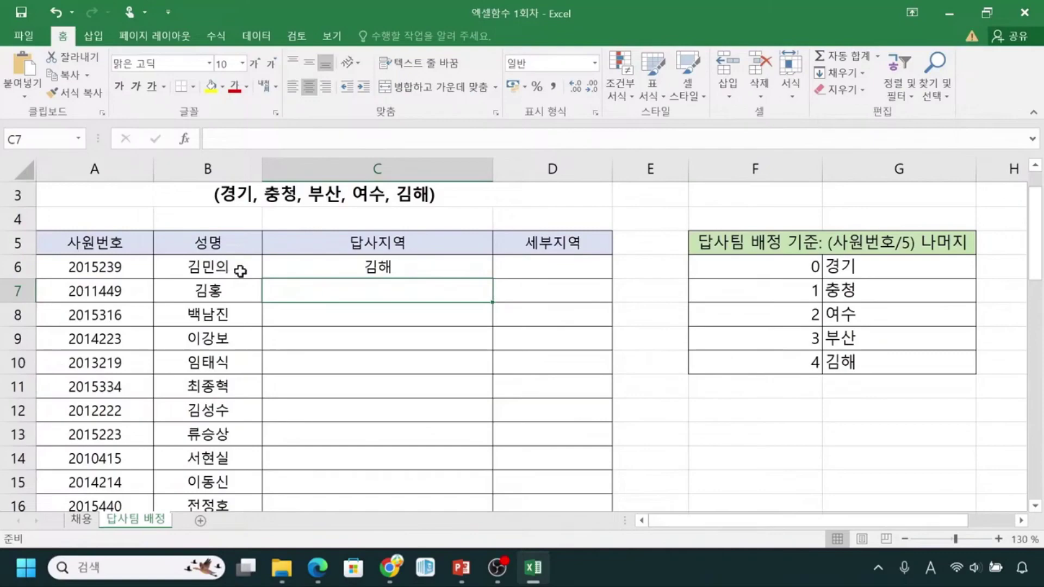
Fill the C6 formula down the 답사지역 column for all employees and check the assigned regions.
left_click(455, 261)
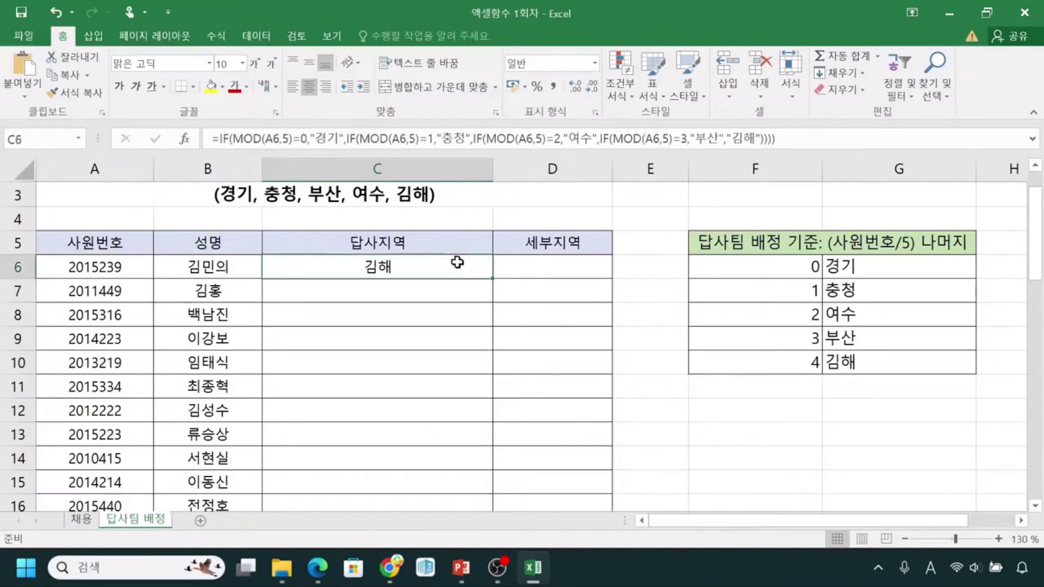
double_click(494, 278)
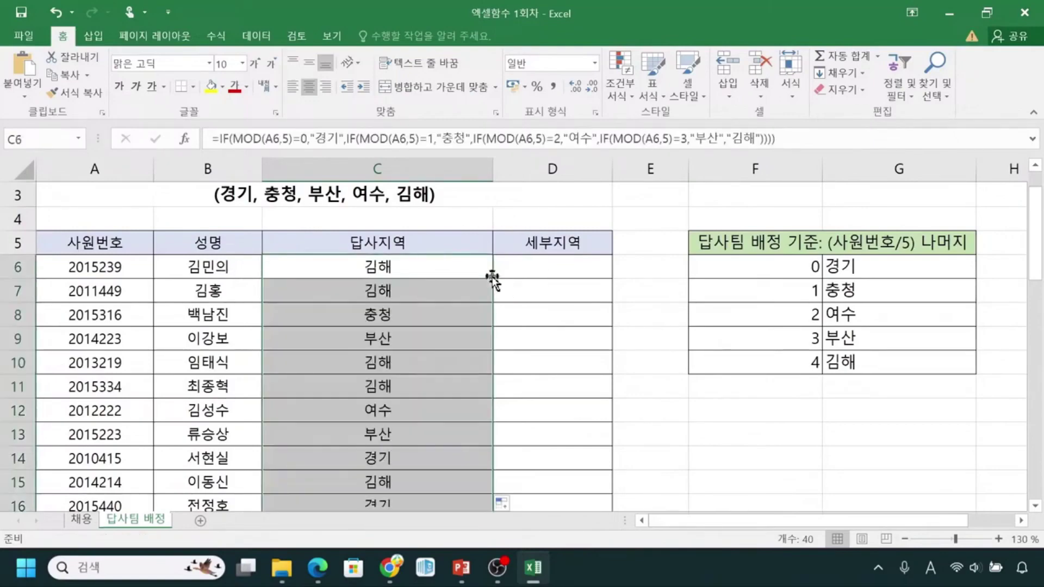
scroll(445, 334, "down", 3)
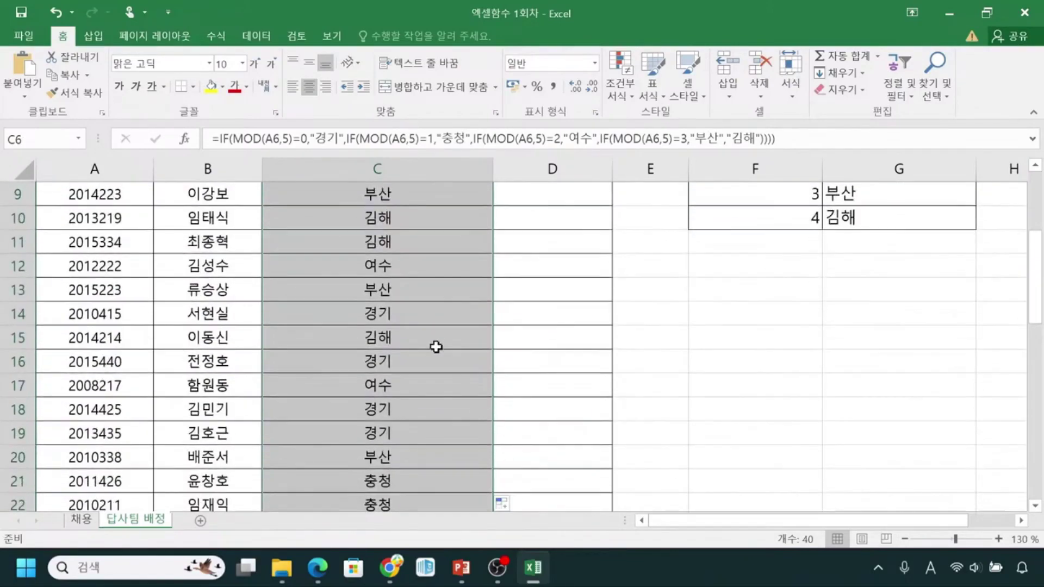
scroll(419, 387, "down", 1)
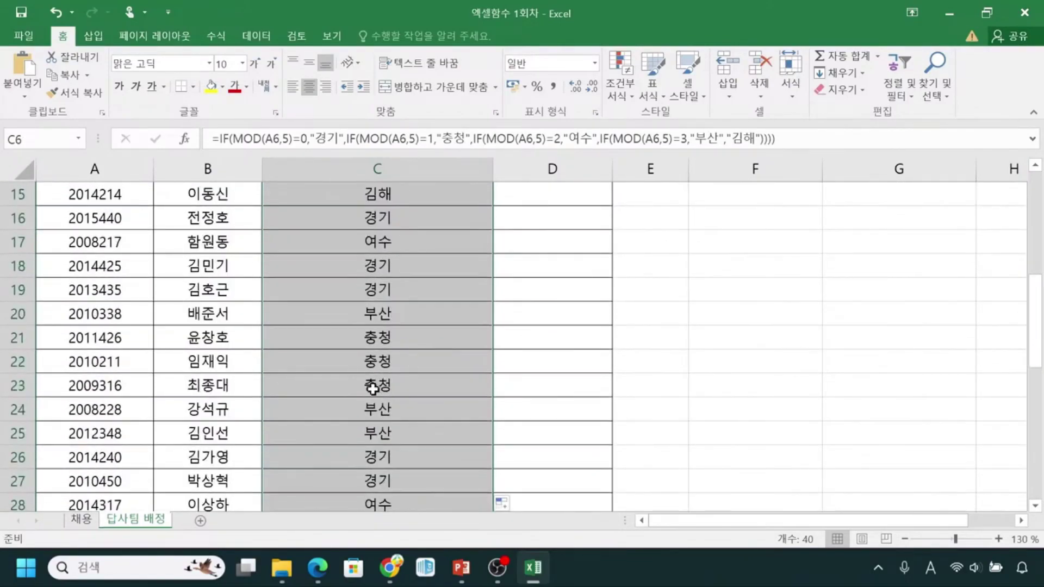
scroll(381, 389, "down", 2)
scroll(372, 392, "up", 7)
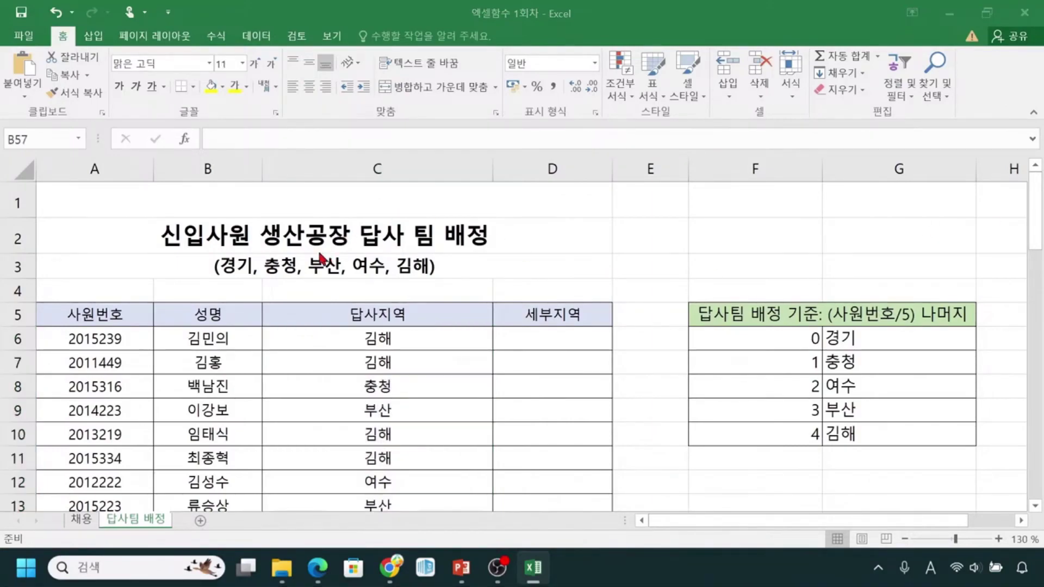
key("ctrl")
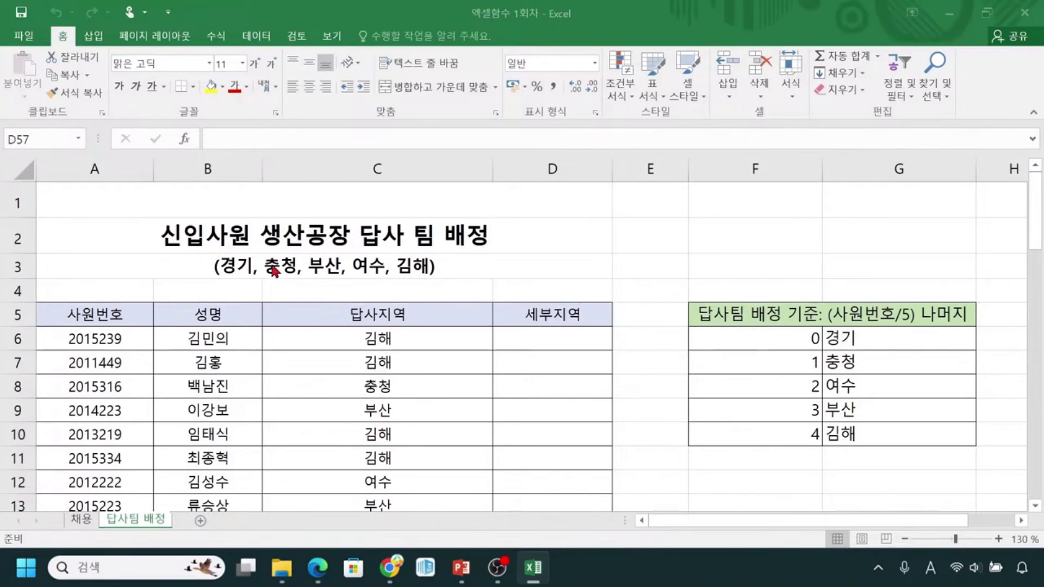
key("ctrl")
key("ctrl")
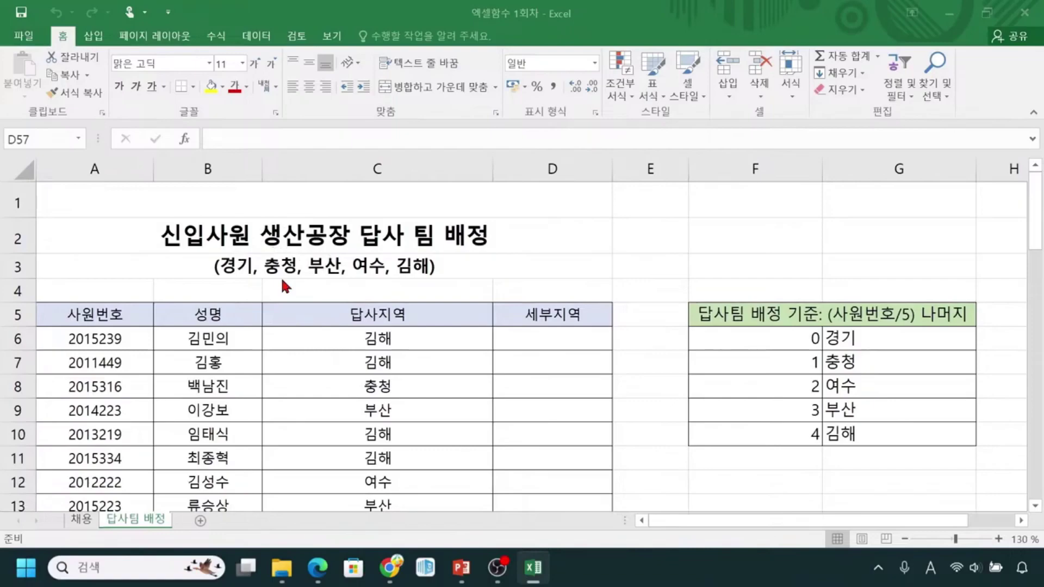
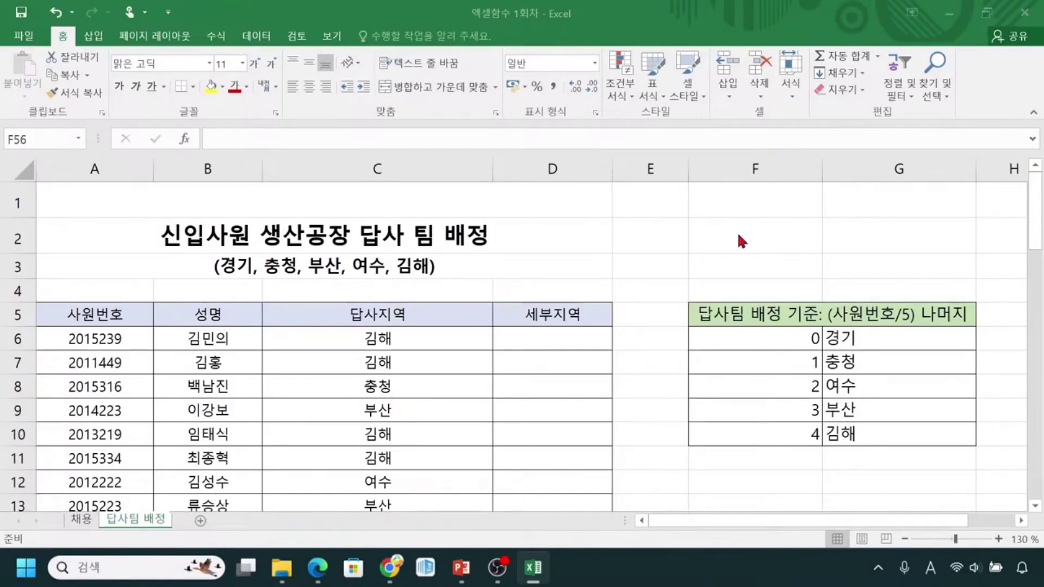
Enter 충청남도 in cell F2 above the assignment criteria table.
key("Escape")
key("BackSpace")
scroll(738, 234, "up", 15)
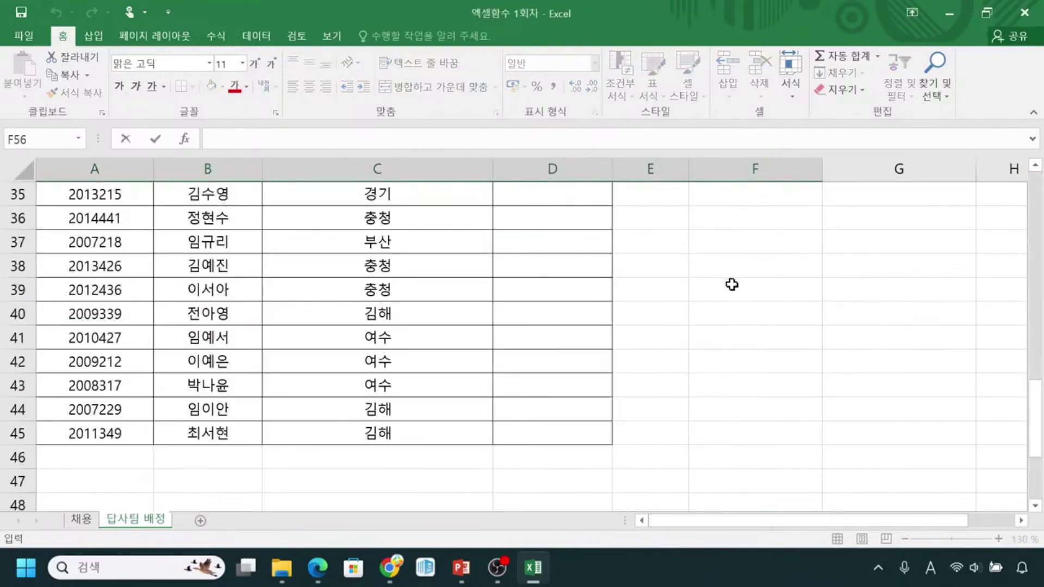
left_click(732, 294)
left_click(716, 224)
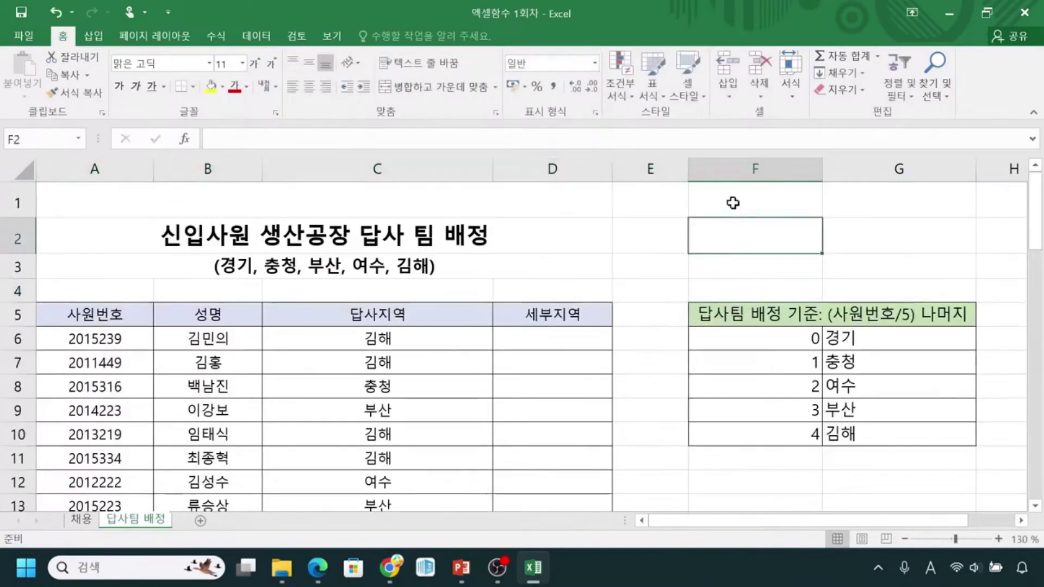
type("cn")
key("BackSpace")
key("BackSpace")
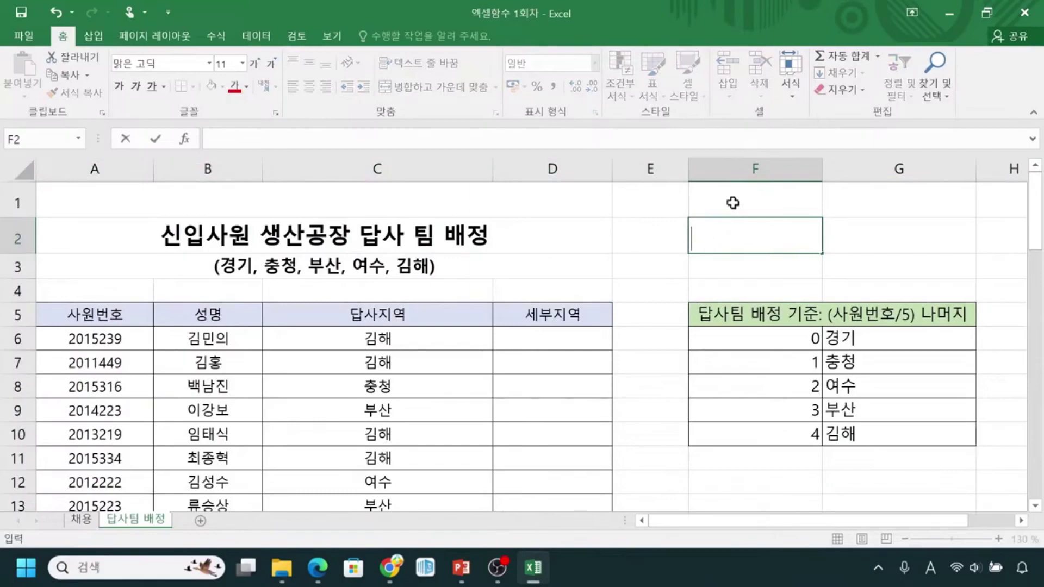
type("ㅊ충청")
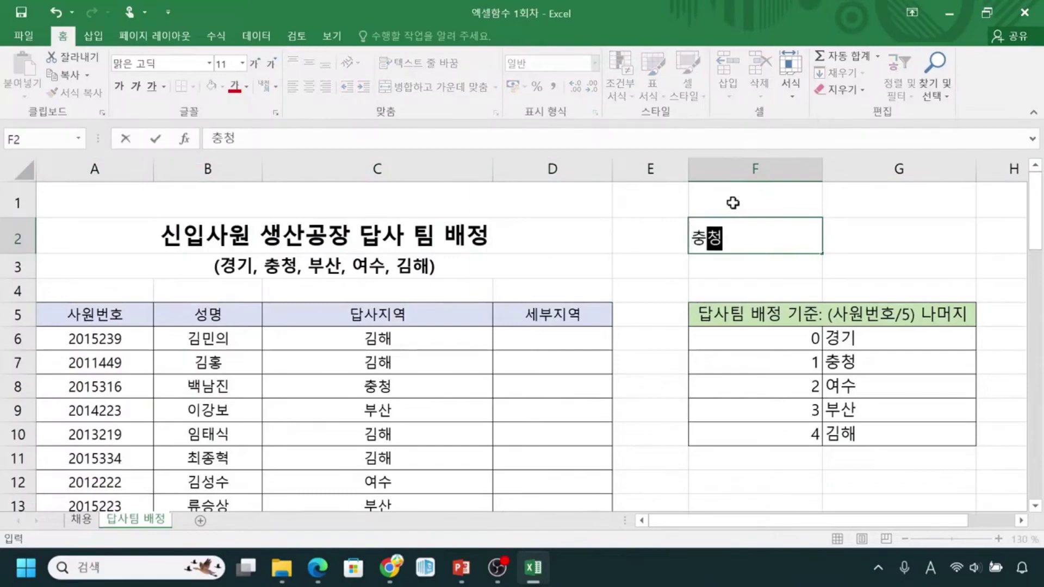
type("남도")
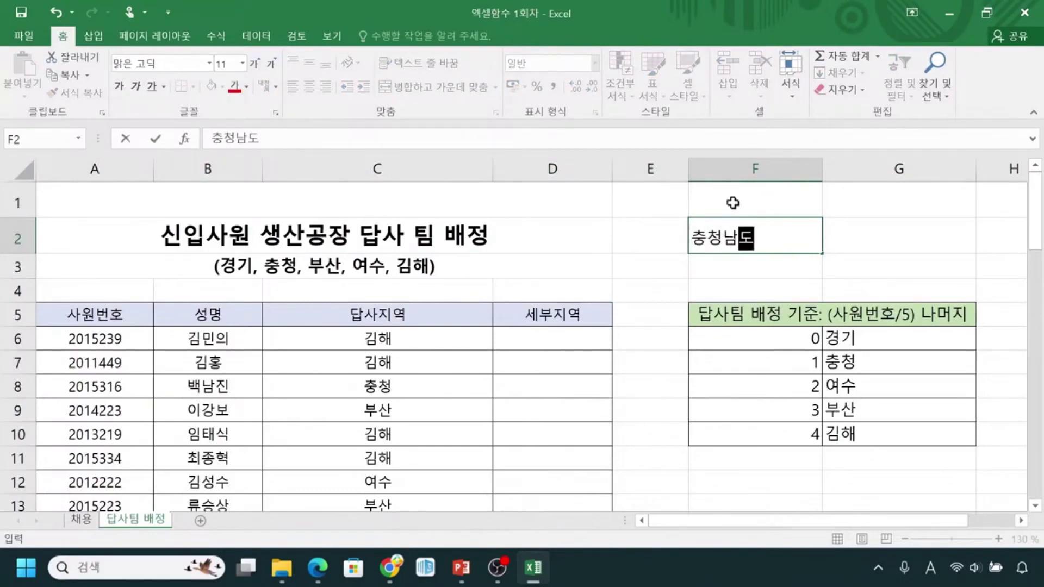
Enter 충청북도 in cell F1 above 충청남도.
left_click(754, 169)
left_click(753, 196)
type("충처읍ㄱ")
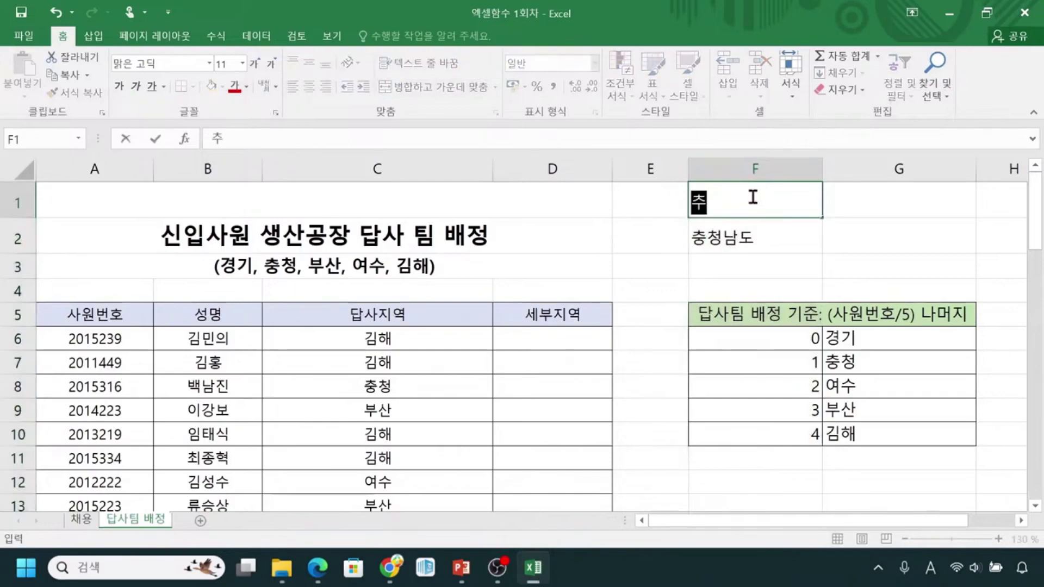
key("BackSpace")
key("BackSpace")
key("BackSpace")
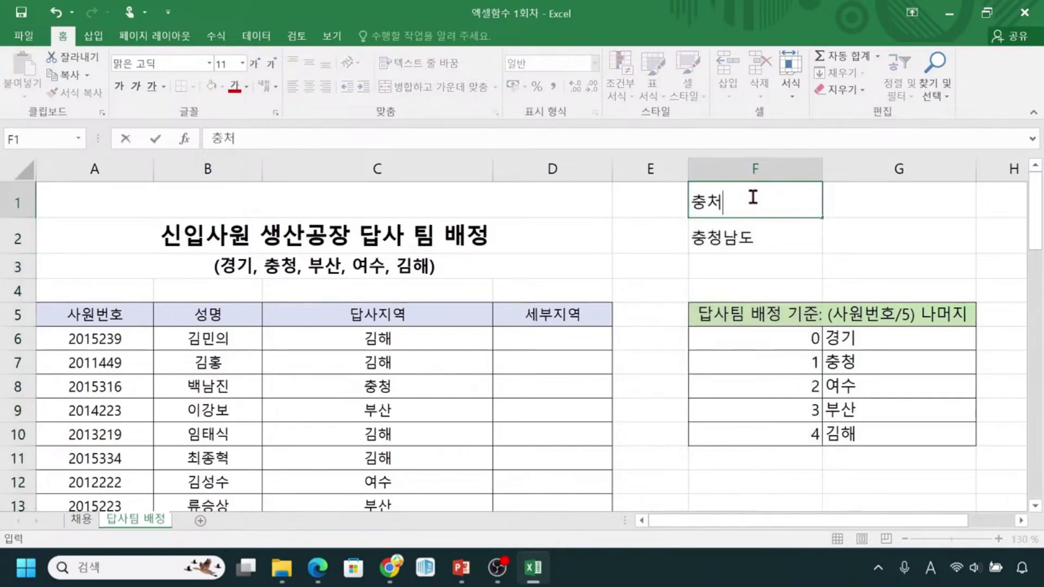
type("청북도")
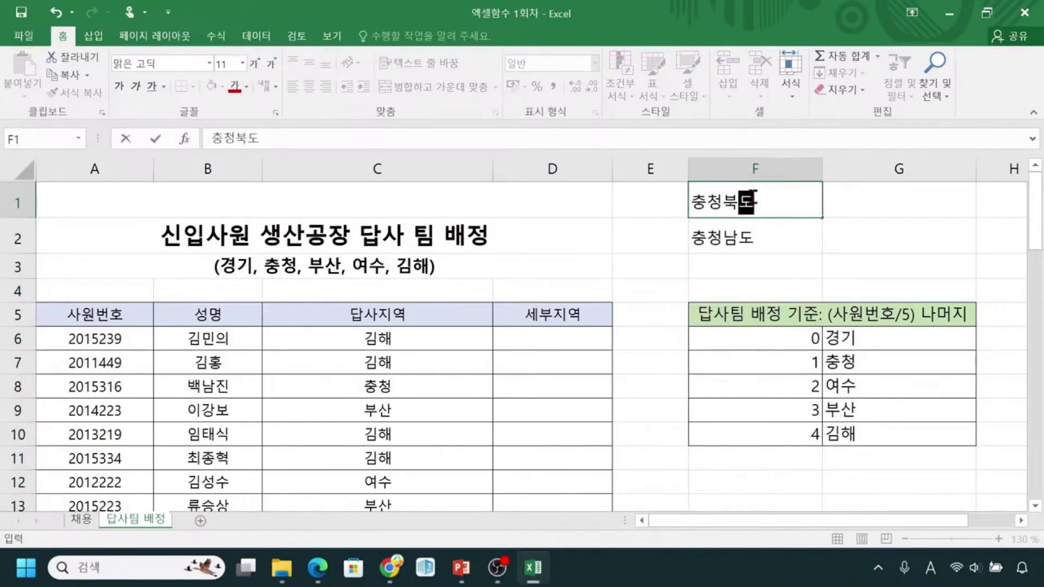
left_click(777, 237)
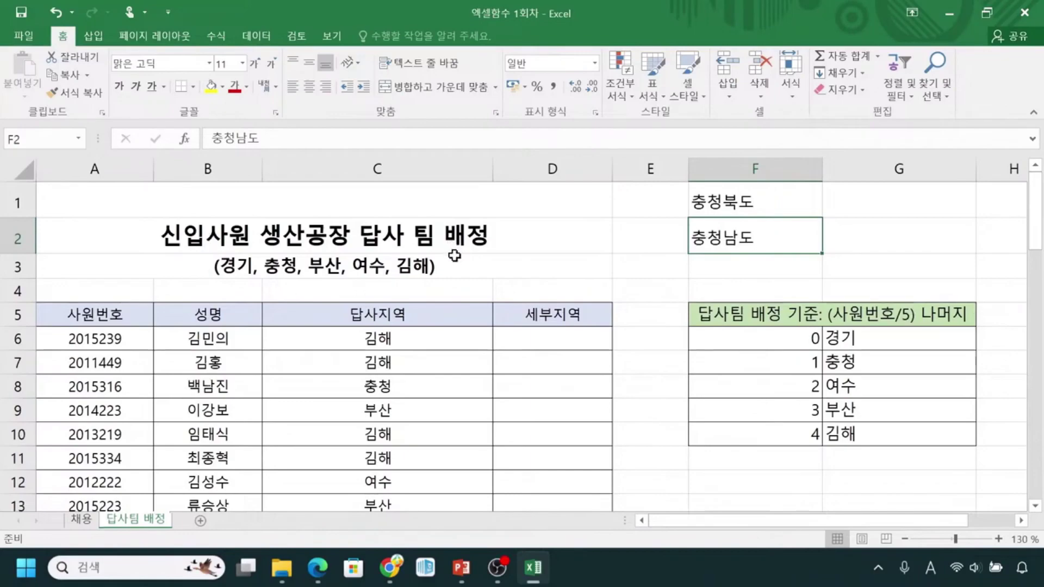
Point out the remainders in F6:F10 of the criteria table and the two province names in F1:F2.
left_click_drag(690, 334, 720, 436)
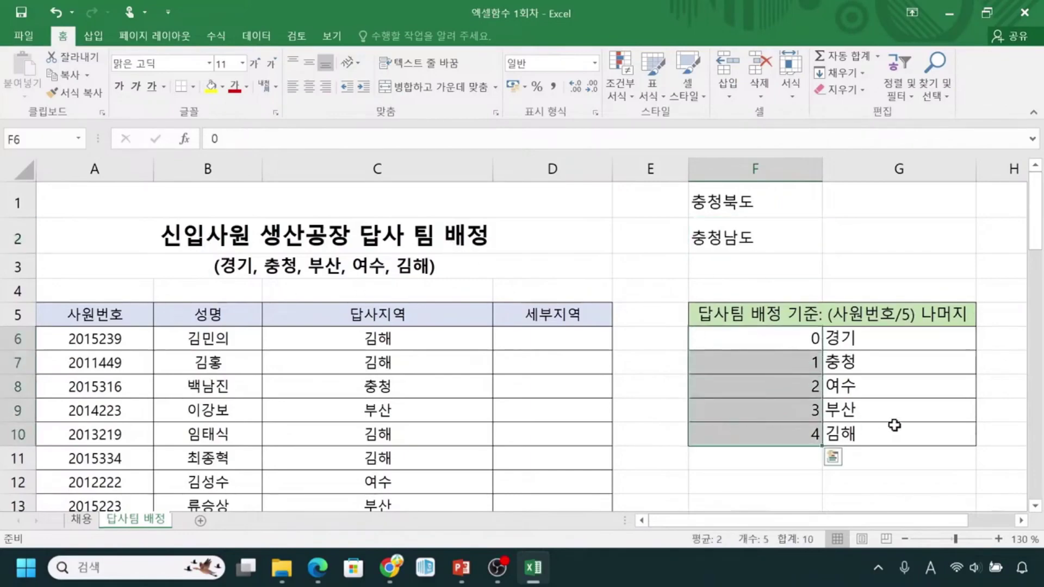
key("ctrl+q")
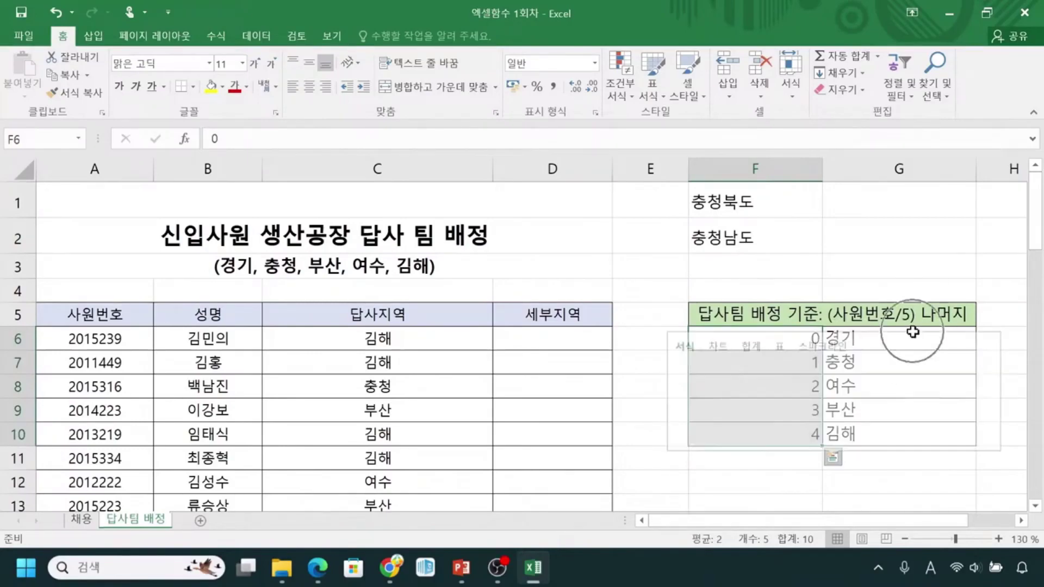
left_click(969, 262)
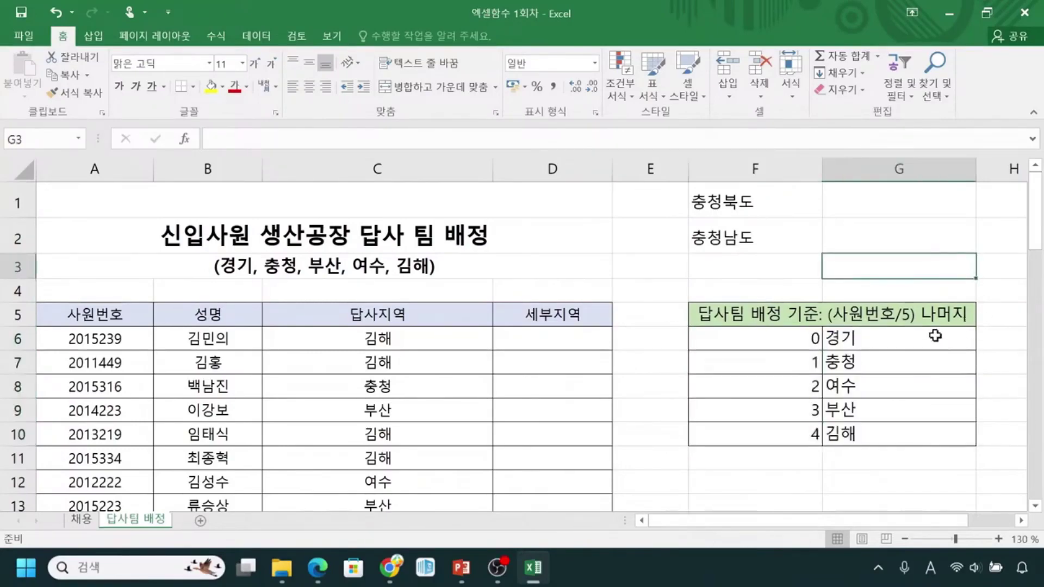
left_click_drag(741, 203, 744, 239)
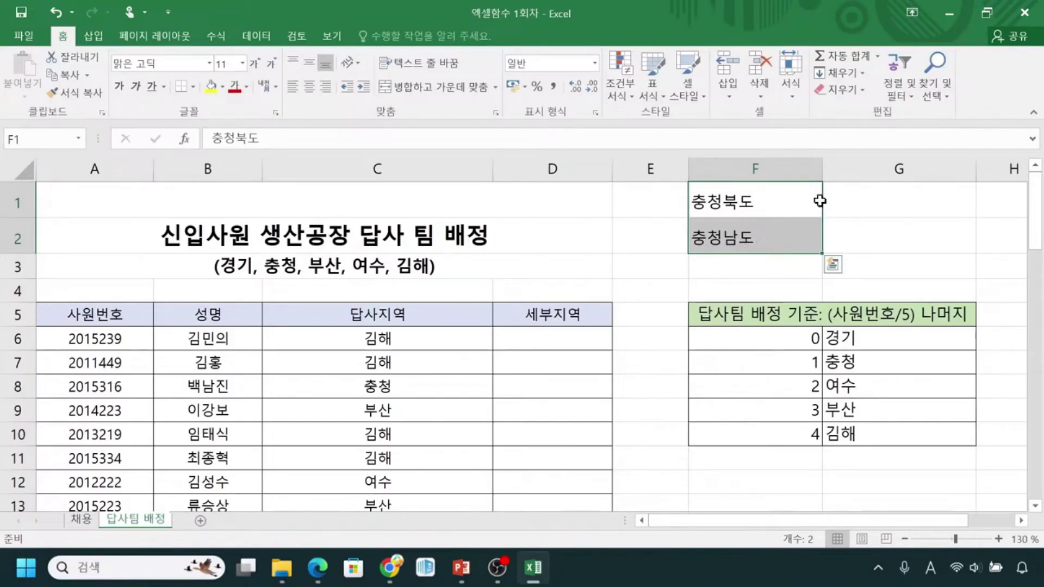
key("ctrl+q")
Enter 사원번호 짝수 in cell G1 as the condition for 충청북도.
left_click(859, 207)
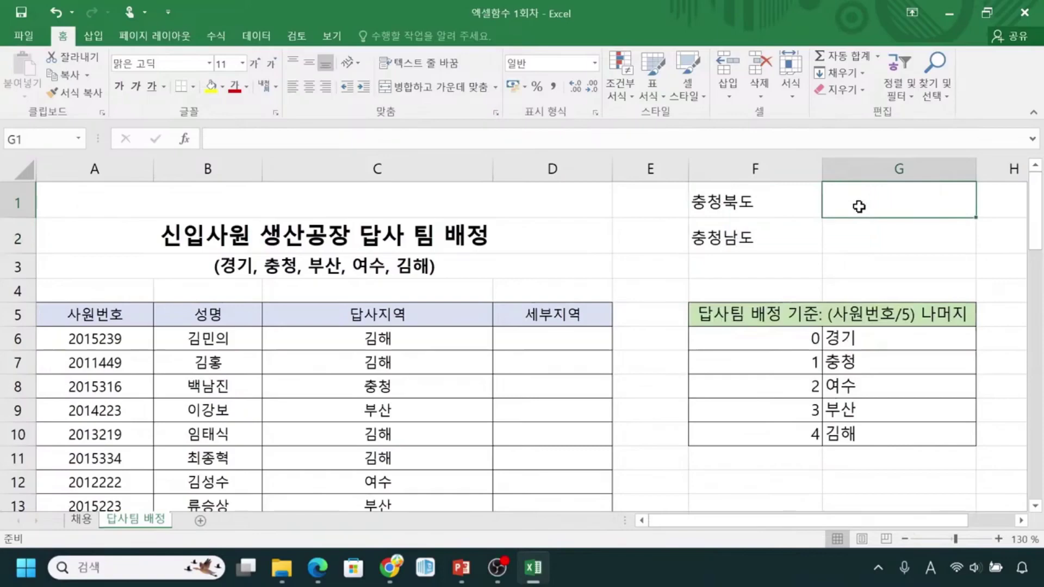
type("짝스")
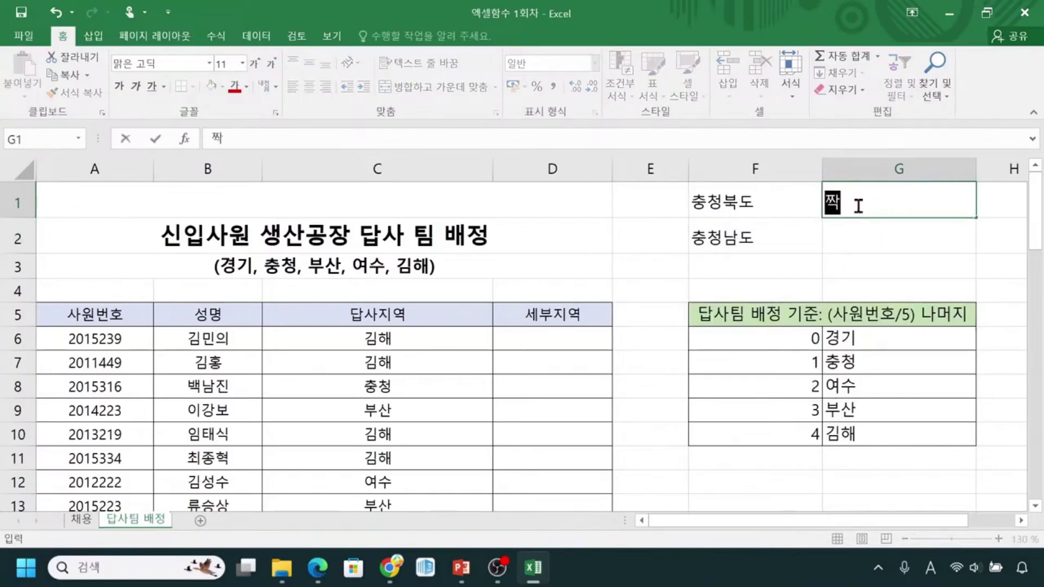
key("BackSpace")
key("BackSpace")
key("BackSpace")
type("사원ㅂ")
key("BackSpace")
key("BackSpace")
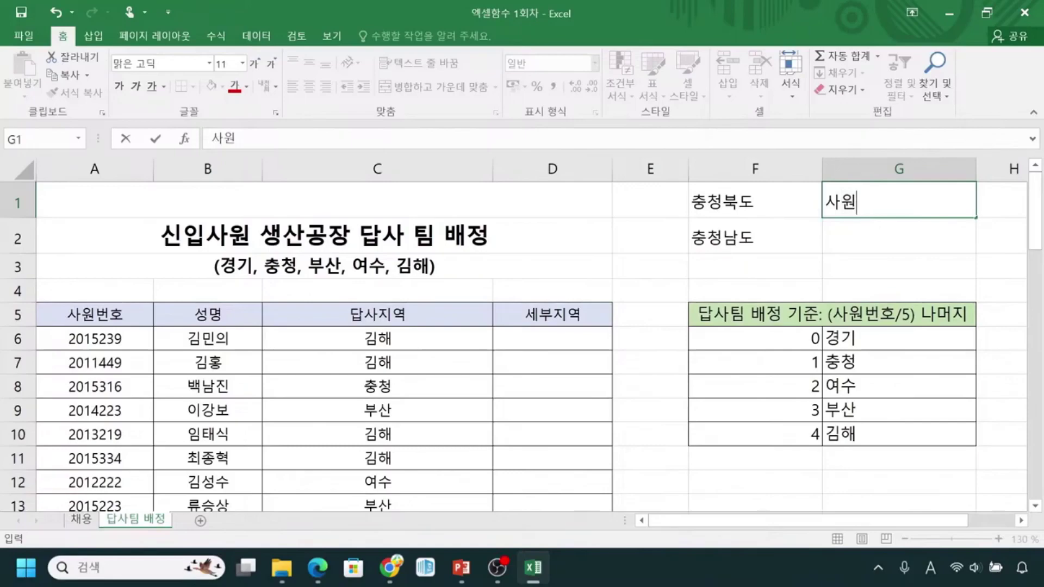
type("원번호 ㅉ")
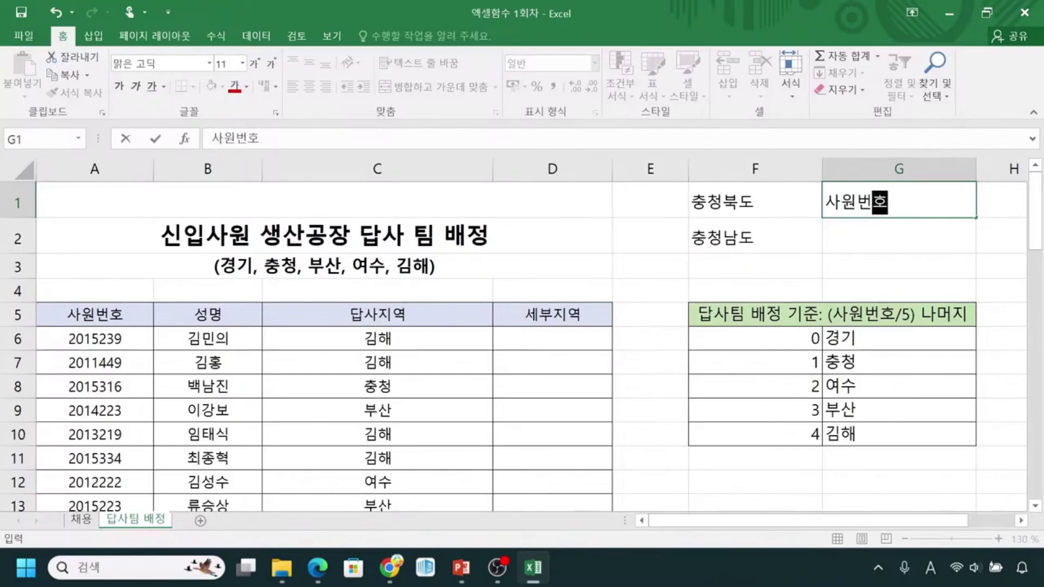
type("ㅏㄱ수")
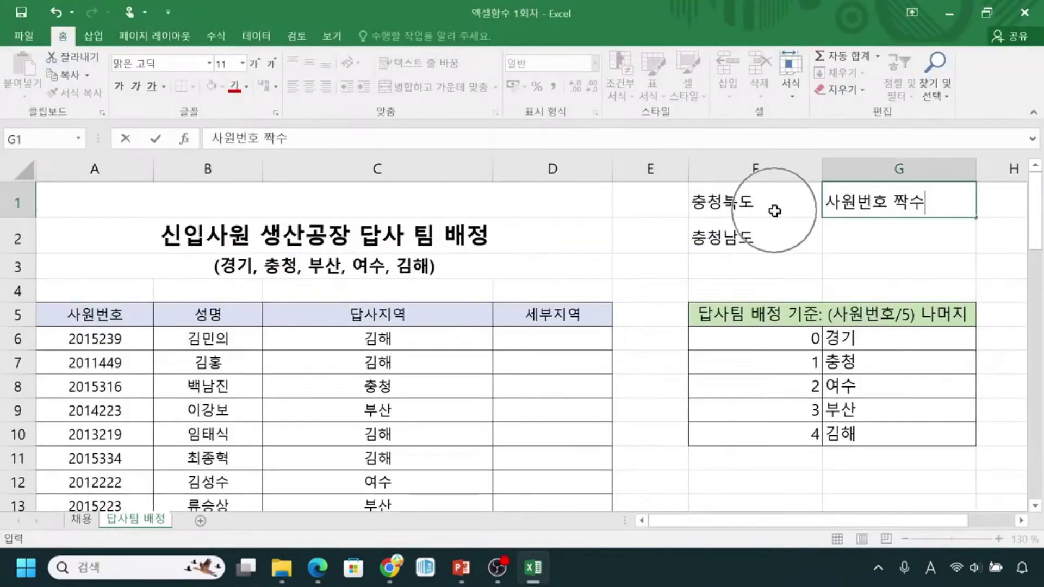
Enter 사원번호 홀수 in cell G2 as the condition for 충청남도.
left_click(854, 241)
type("사원번호 짝수")
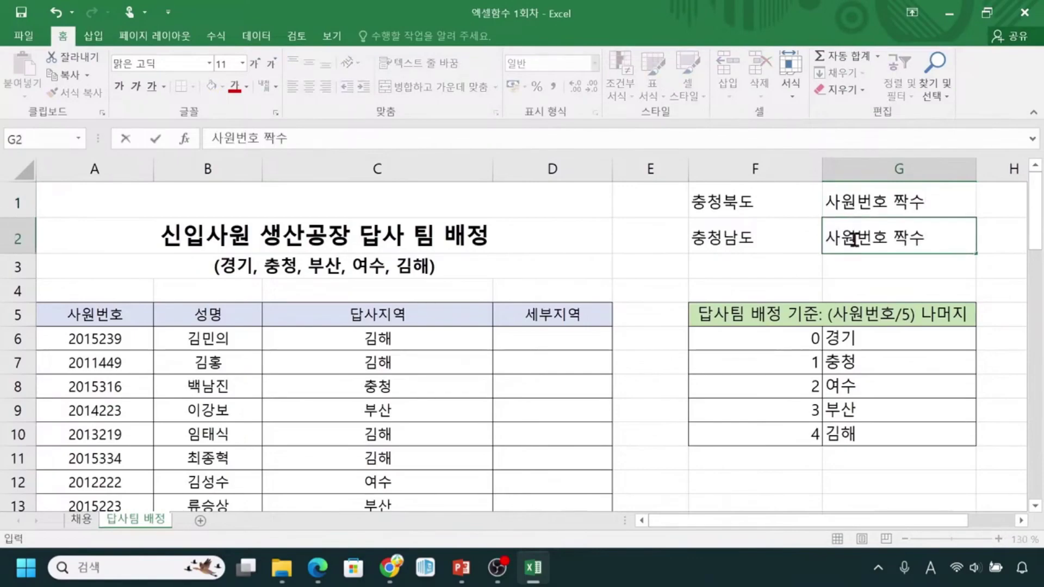
left_click(907, 238)
key("BackSpace")
type("홀수")
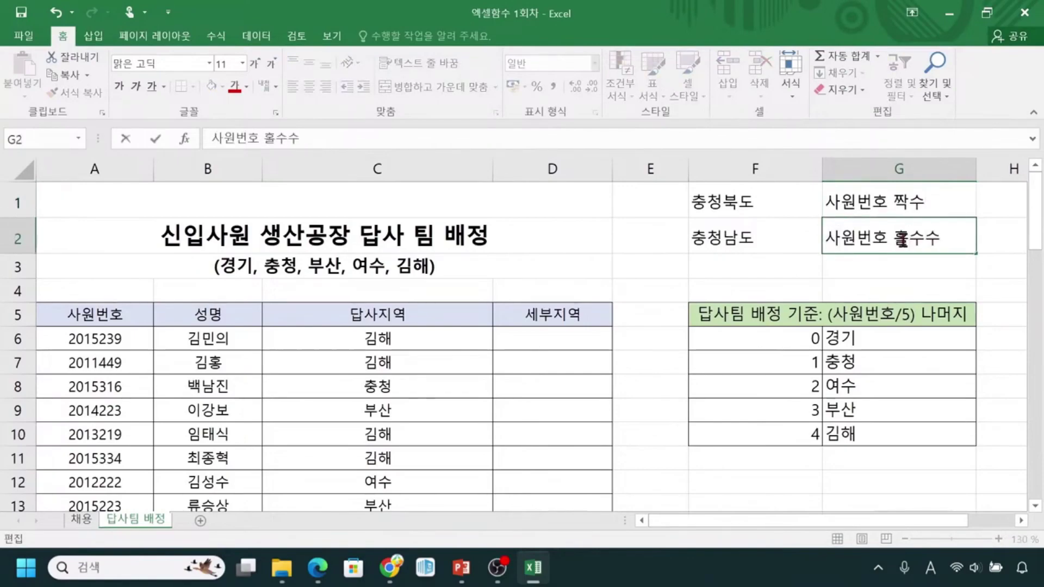
left_click(686, 284)
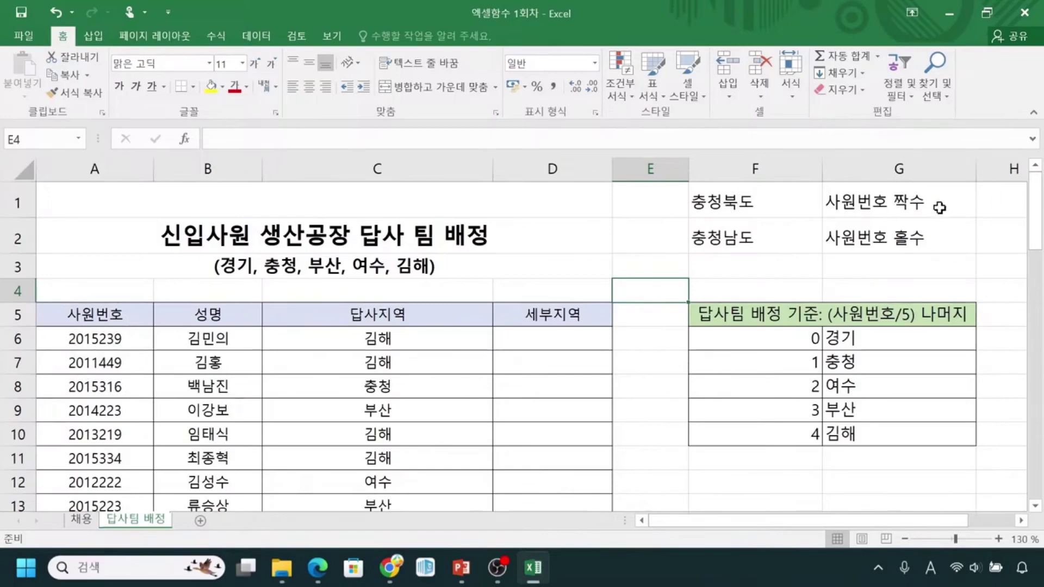
Enter the example formula =MOD(5,2) in cell F3 to get the remainder of an odd number divided by 2.
key("ctrl")
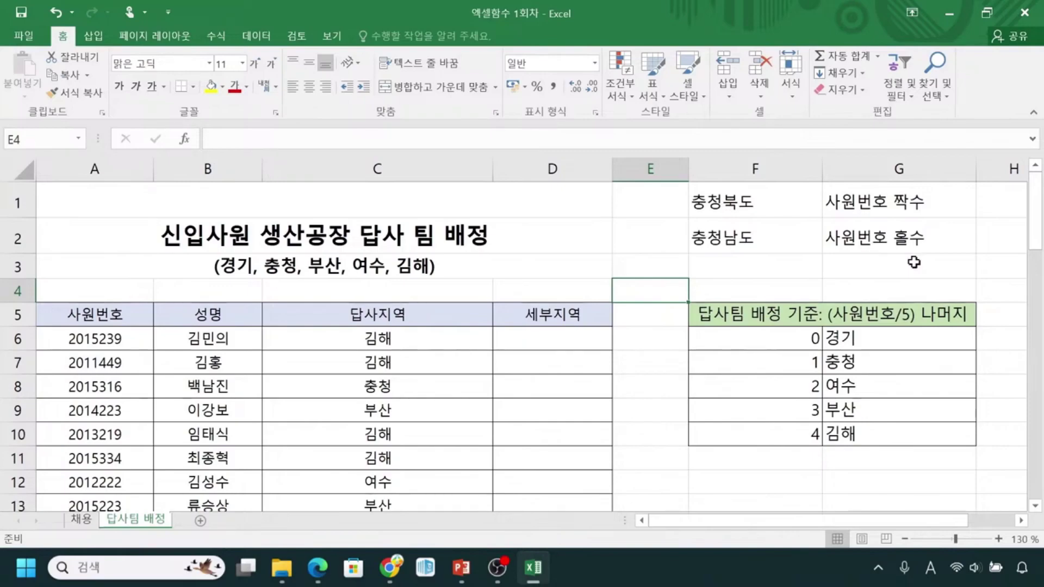
left_click(775, 269)
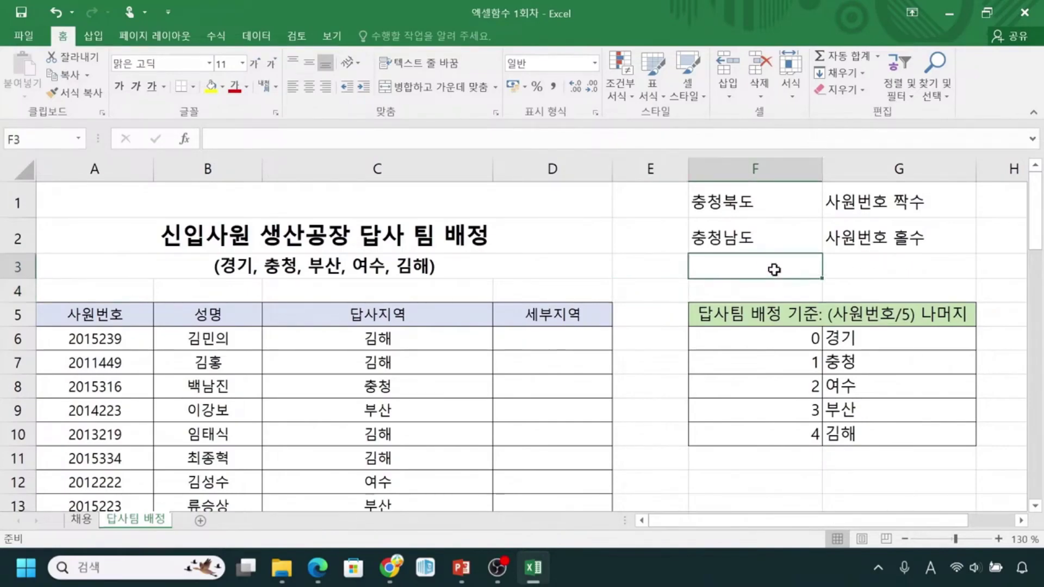
key("ctrl")
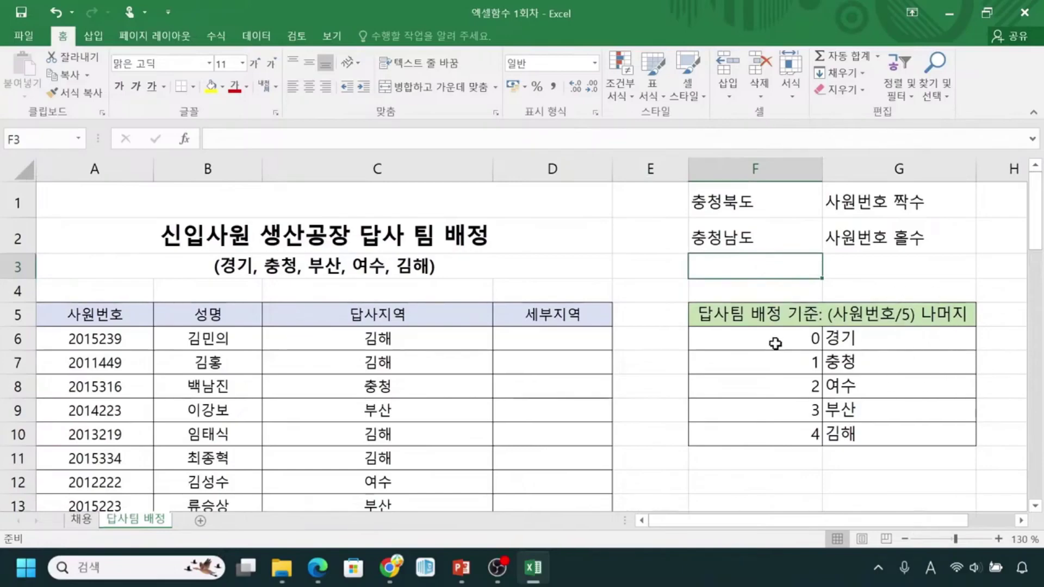
key("ctrl")
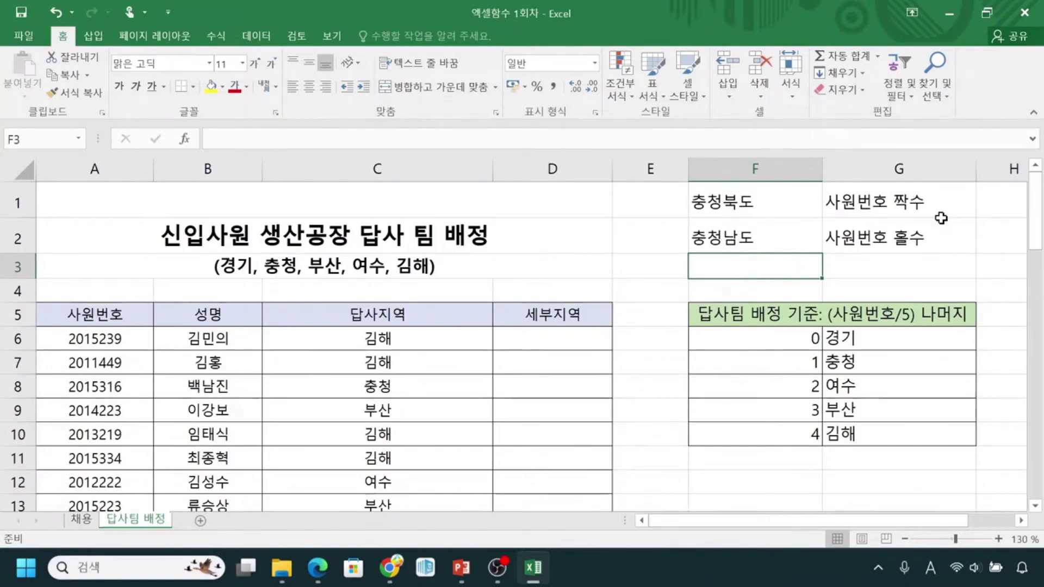
type("=")
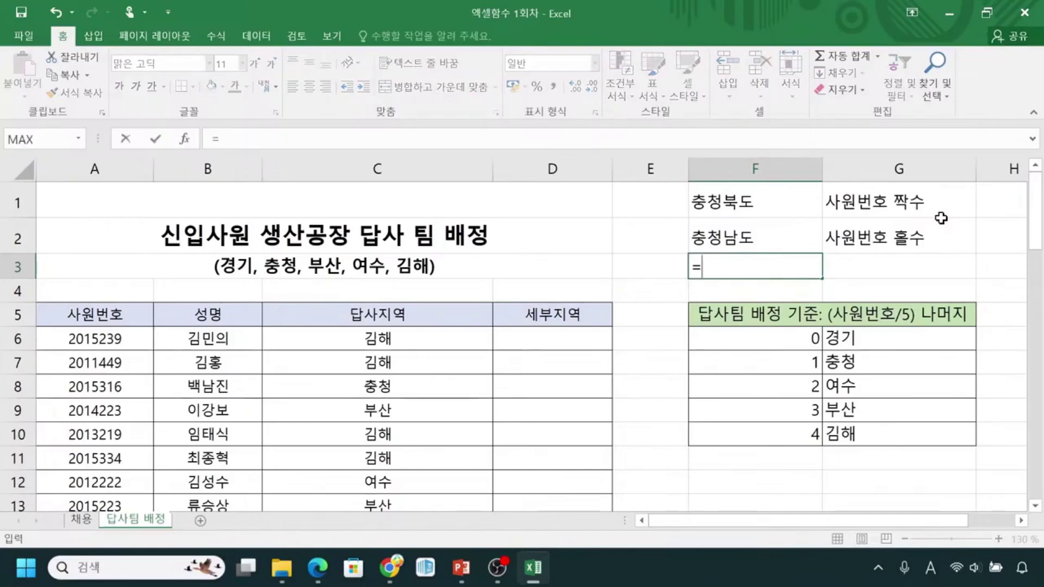
type("ㅡㅐ")
key("BackSpace")
key("BackSpace")
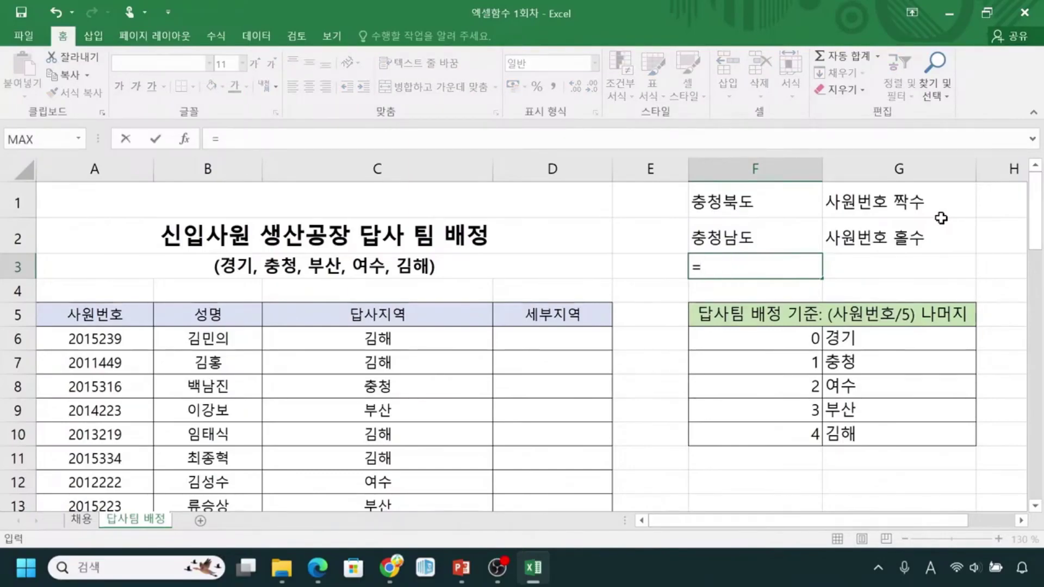
type("mod")
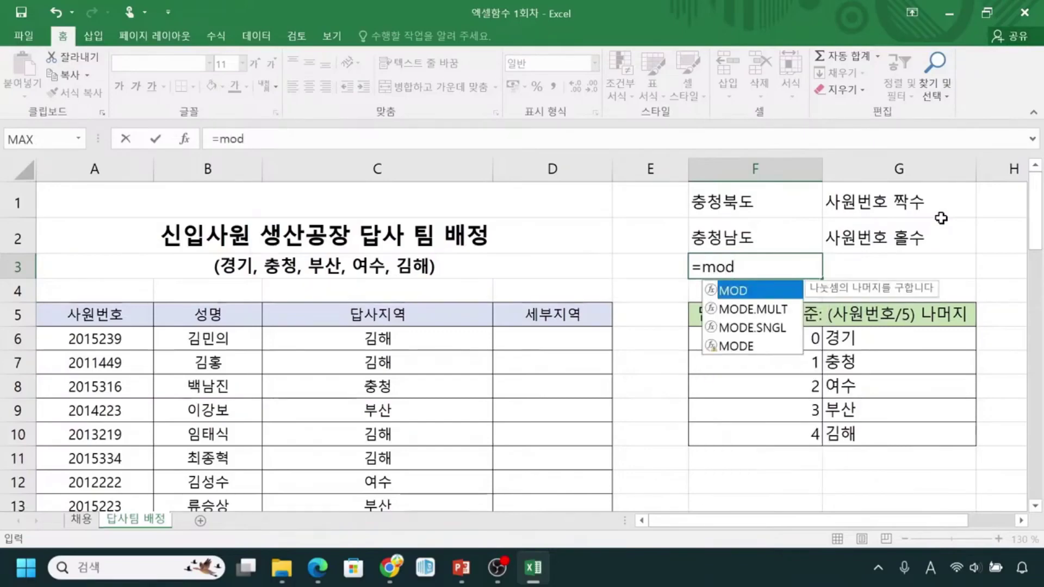
double_click(742, 291)
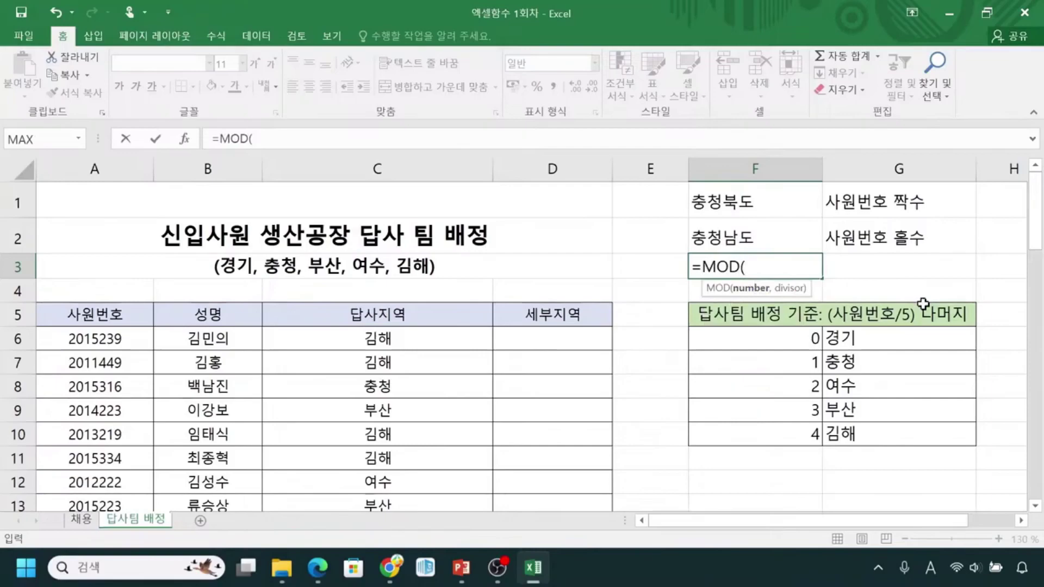
type("5,2")
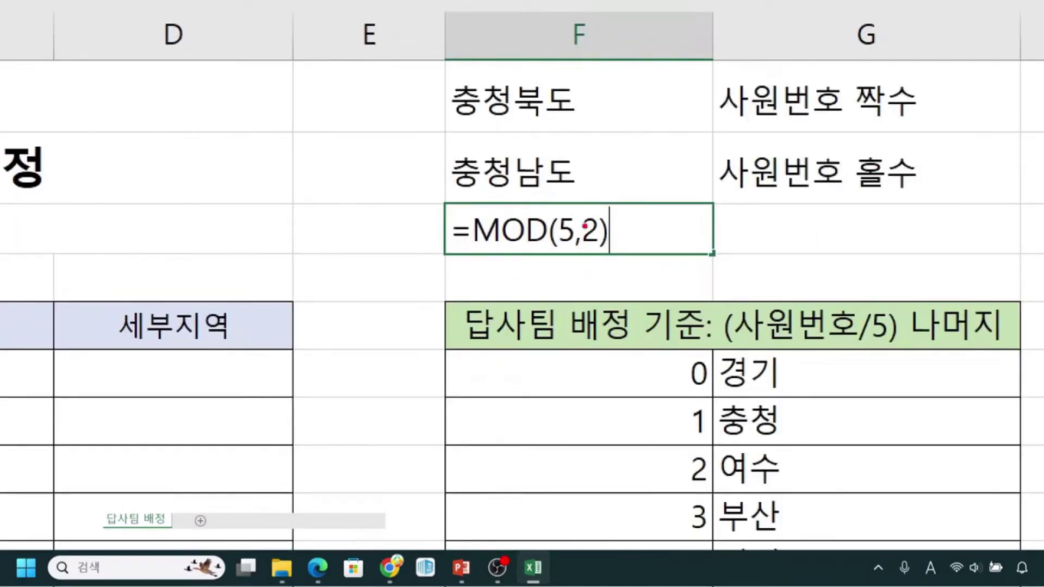
left_click_drag(581, 208, 598, 255)
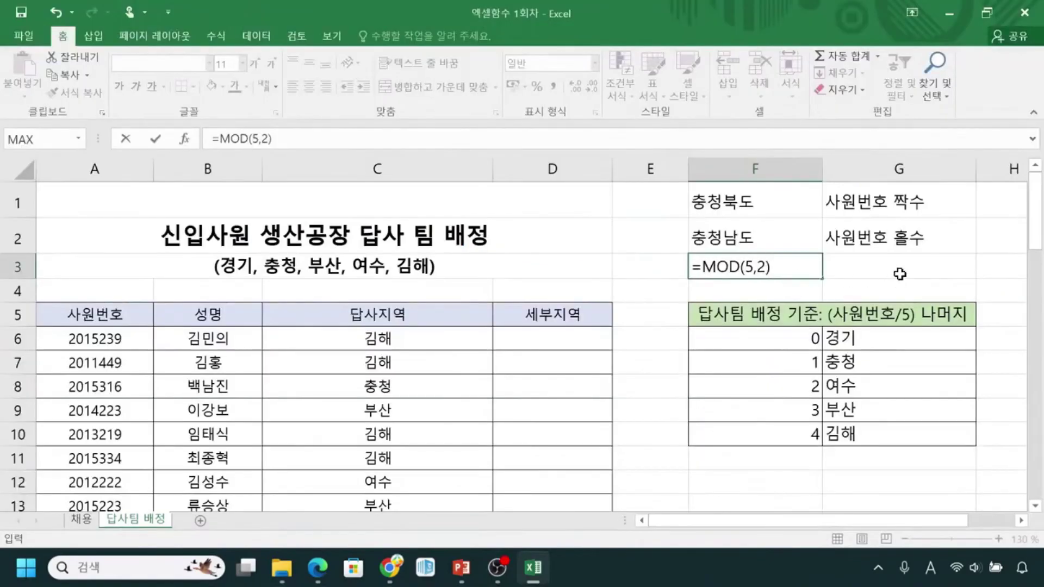
key("Return")
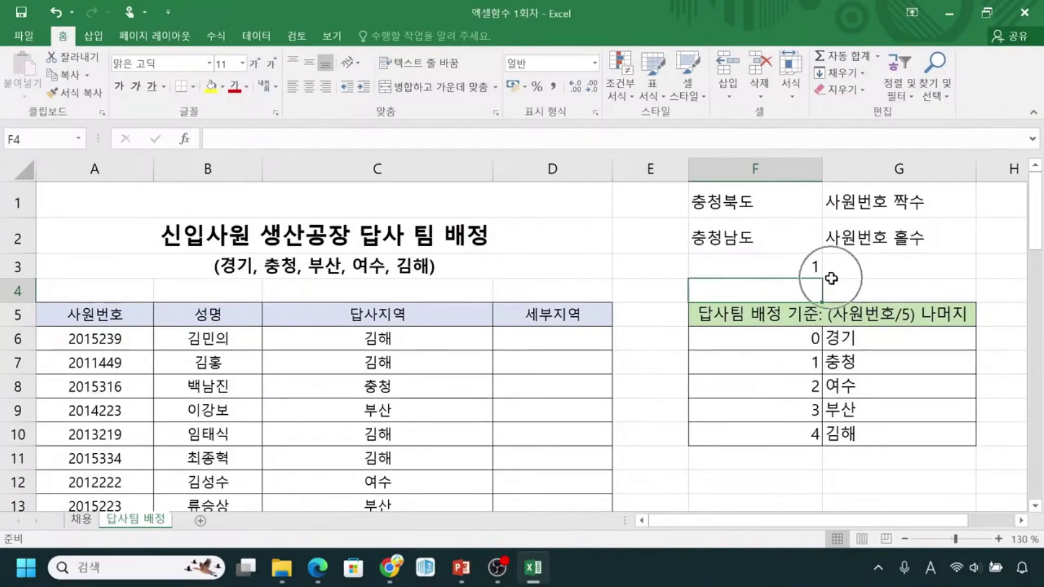
Copy the F3 formula to G3 and change it to =MOD(4,2) as the even-number example.
left_click(778, 266)
key("ctrl+c")
left_click(835, 267)
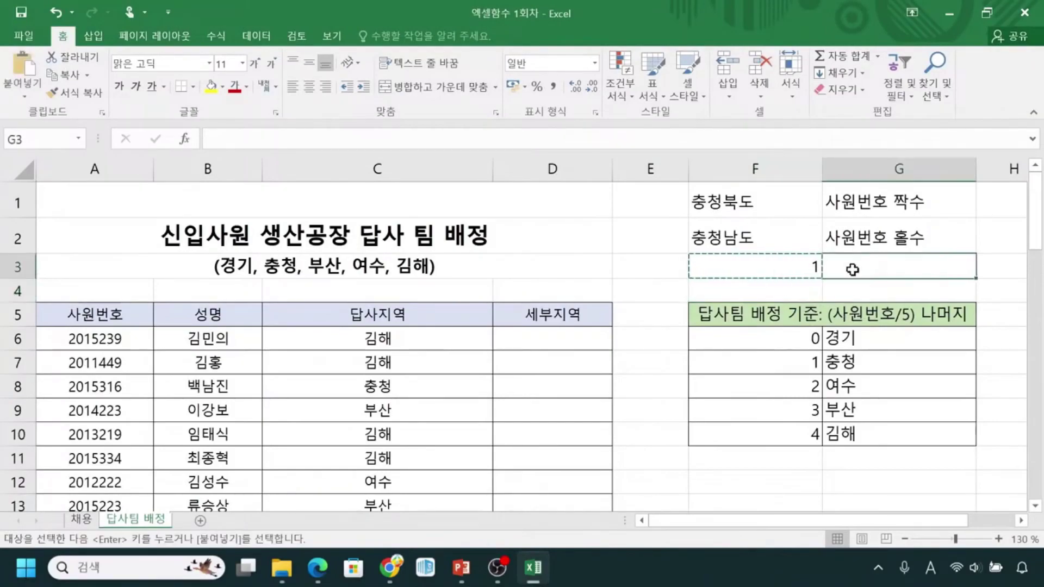
key("ctrl+v")
key("Escape")
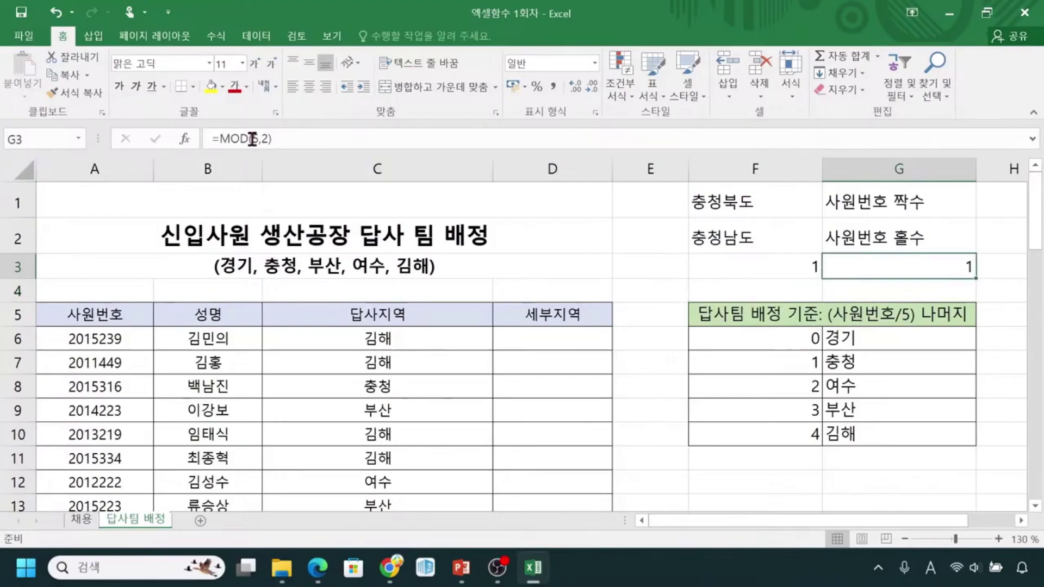
left_click(257, 139)
key("BackSpace")
type("4")
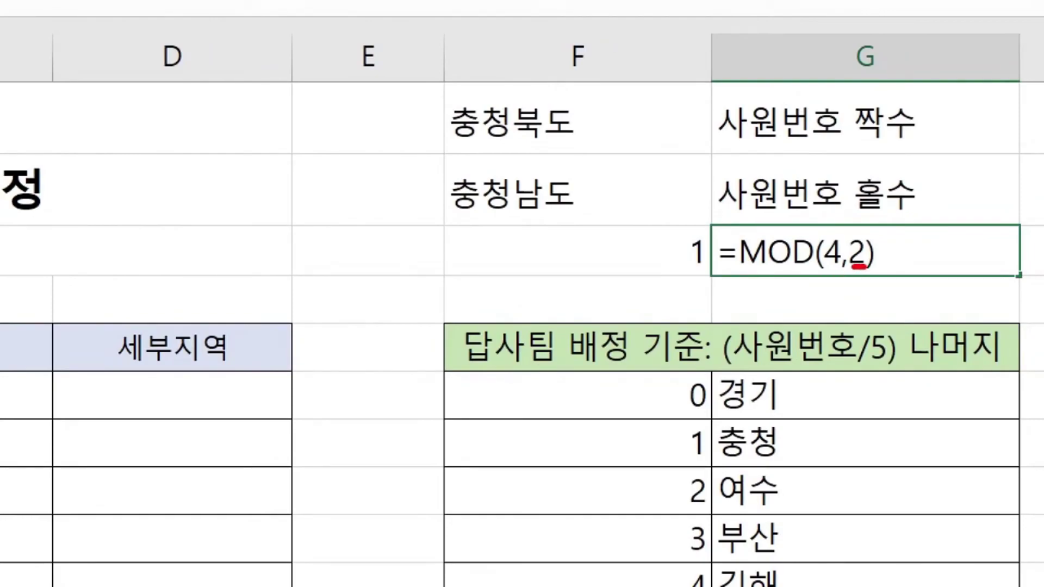
left_click_drag(731, 273, 787, 267)
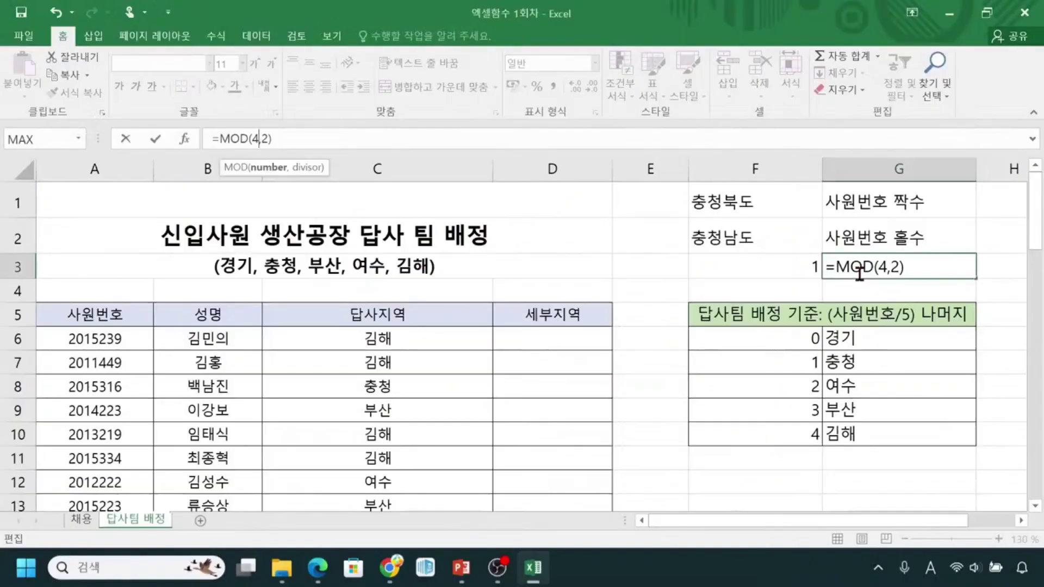
key("Return")
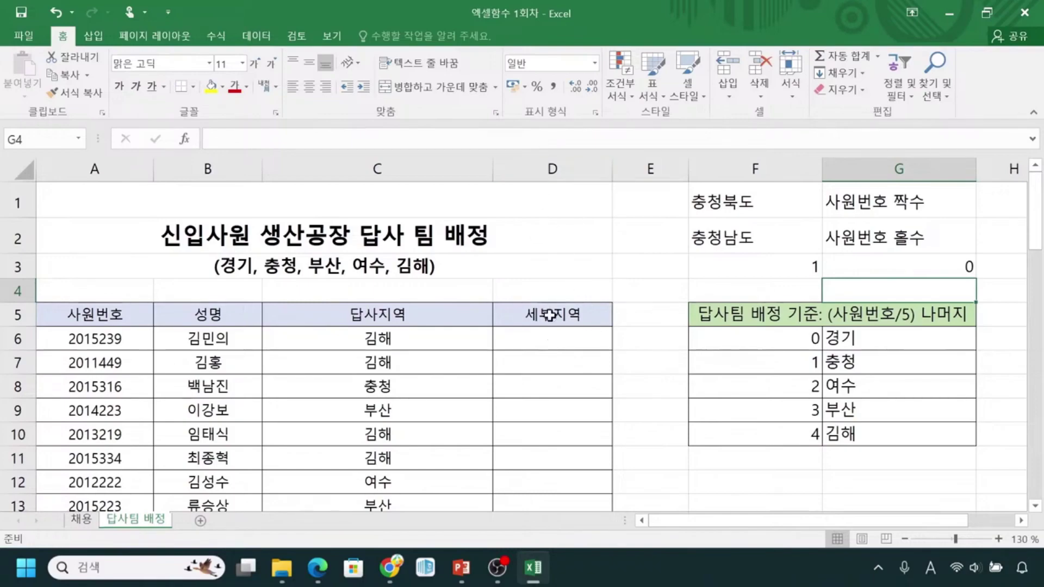
Point out the assigned regions in C6:C11 and select D6, the first cell under 세부지역.
left_click(549, 347)
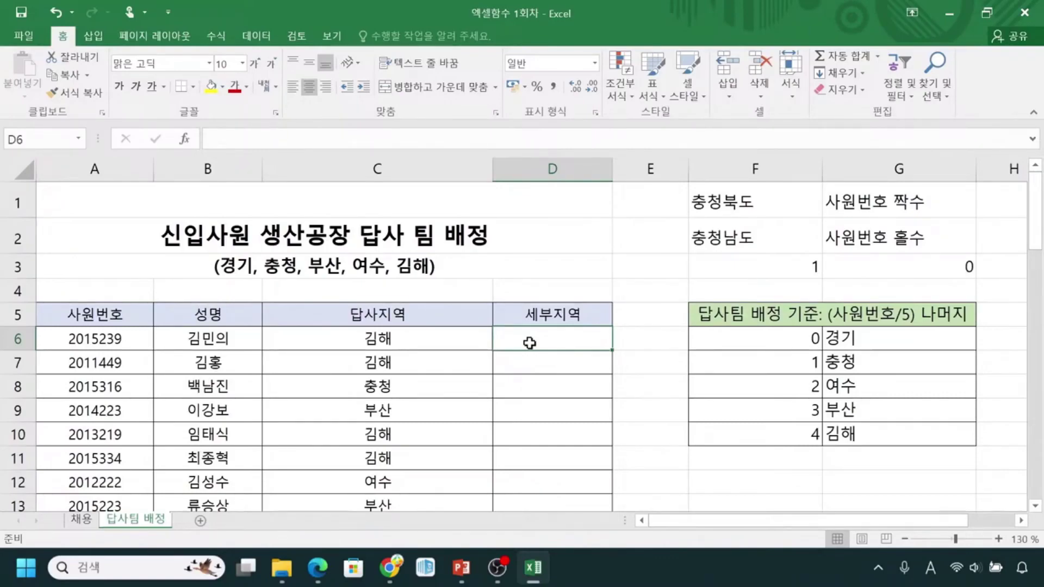
left_click_drag(442, 338, 447, 456)
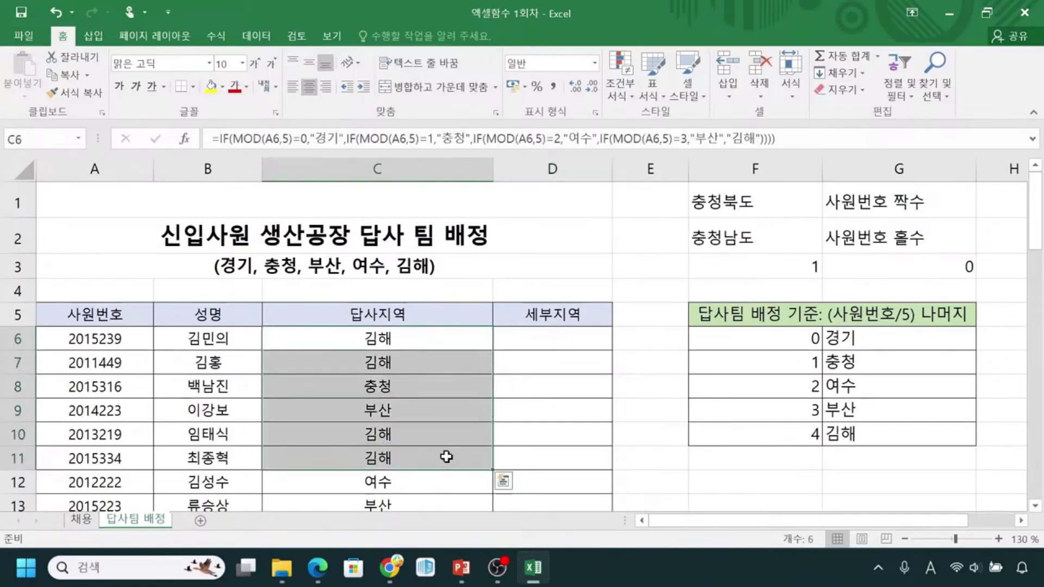
left_click(603, 341)
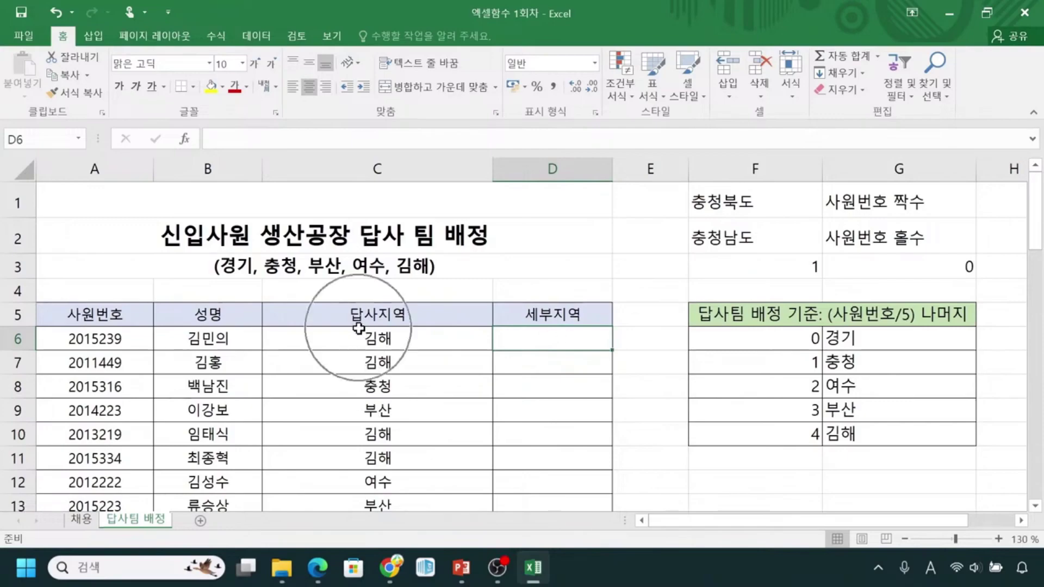
Point out the 충청 assignment in C8 and the even/odd 사원번호 conditions for 충청북도 and 충청남도 in F1:G2.
left_click_drag(415, 343, 423, 466)
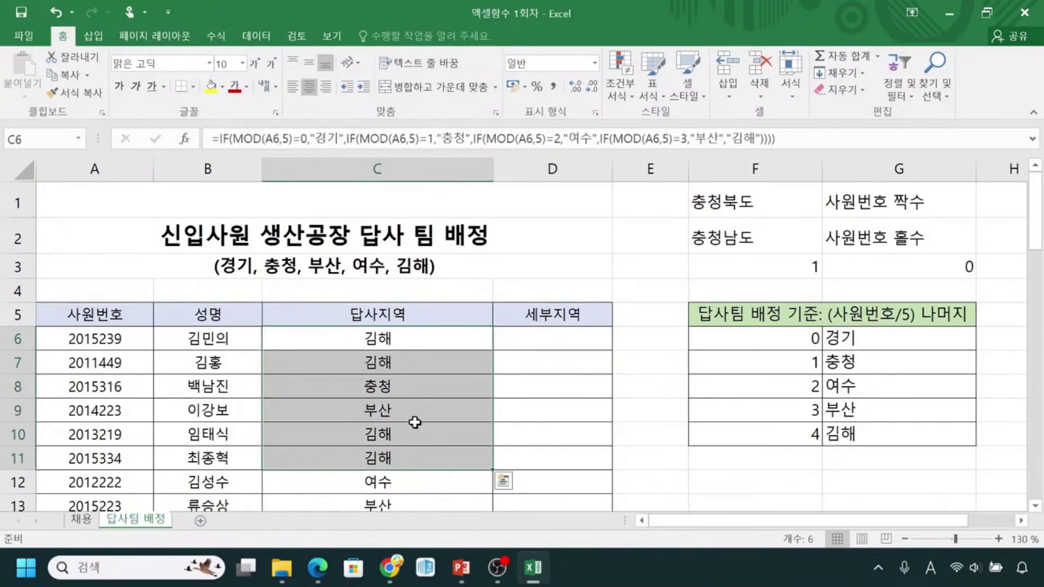
left_click(411, 392)
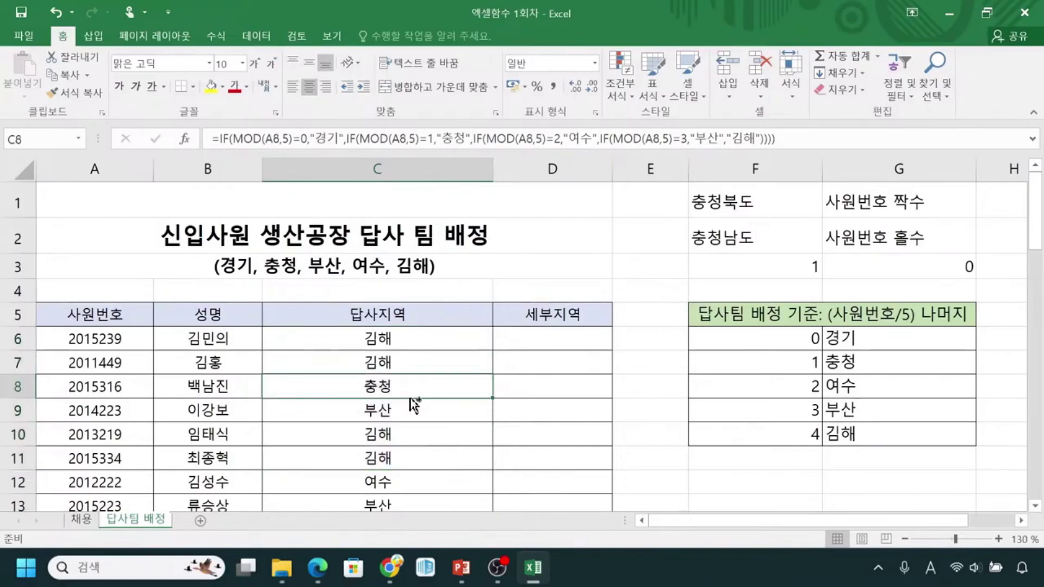
mouse_move(259, 373)
left_mouse_down()
mouse_move(274, 413)
mouse_move(495, 401)
left_mouse_up()
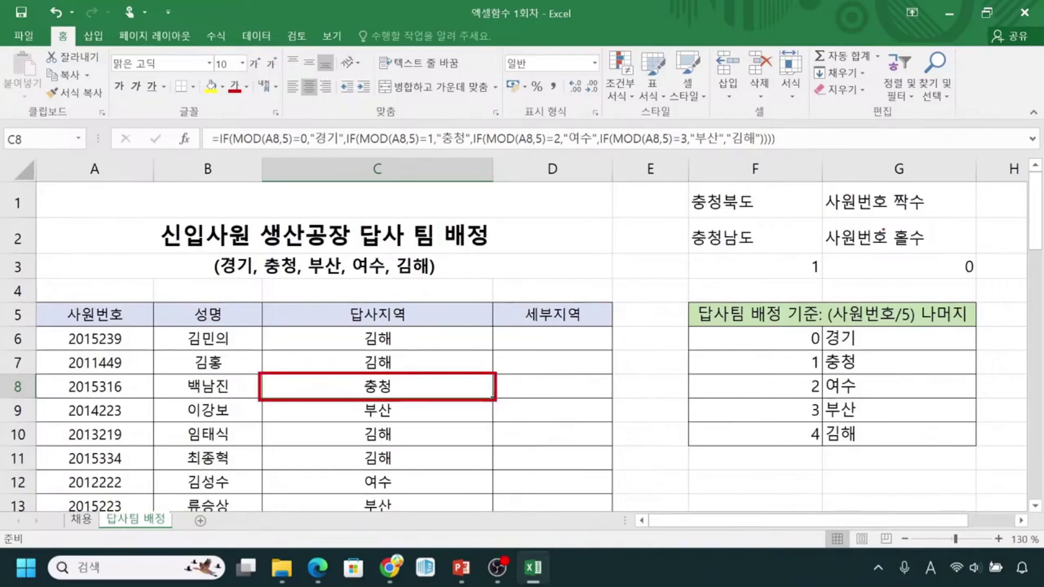
left_click_drag(895, 215, 922, 214)
left_click_drag(693, 213, 755, 210)
left_click_drag(901, 255, 930, 253)
left_click_drag(697, 251, 752, 250)
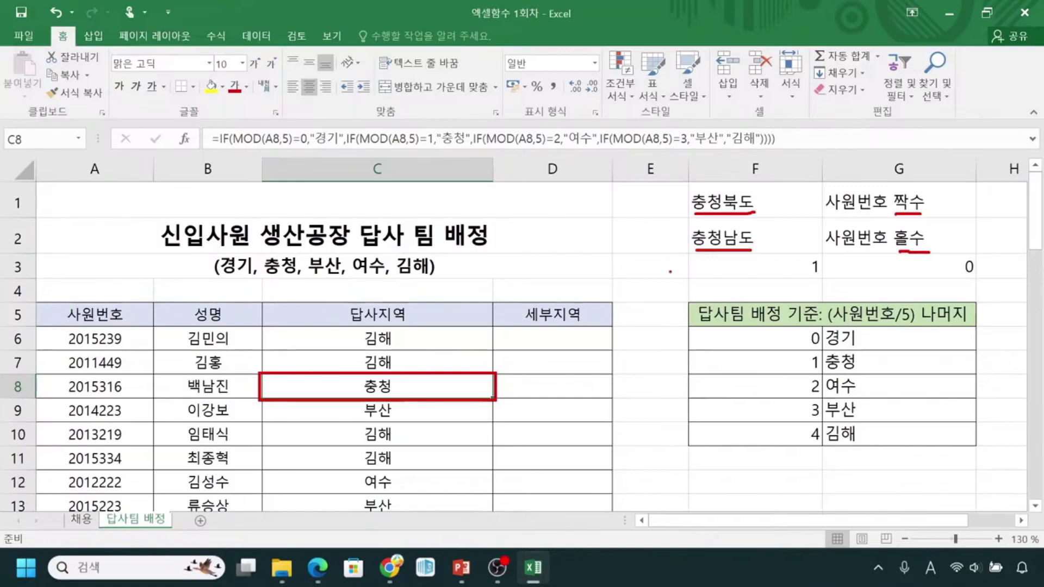
key("Escape")
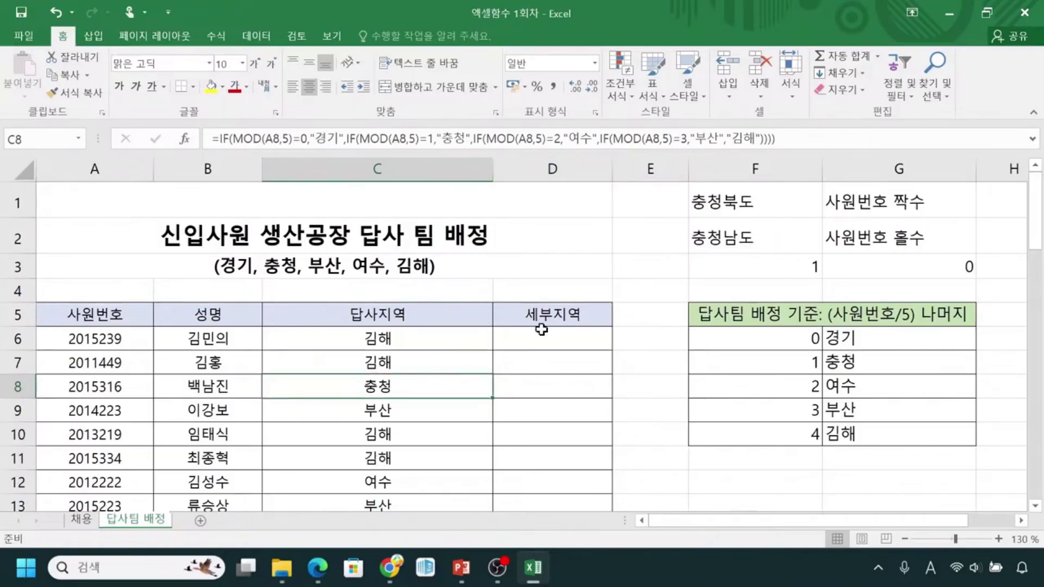
left_click(542, 339)
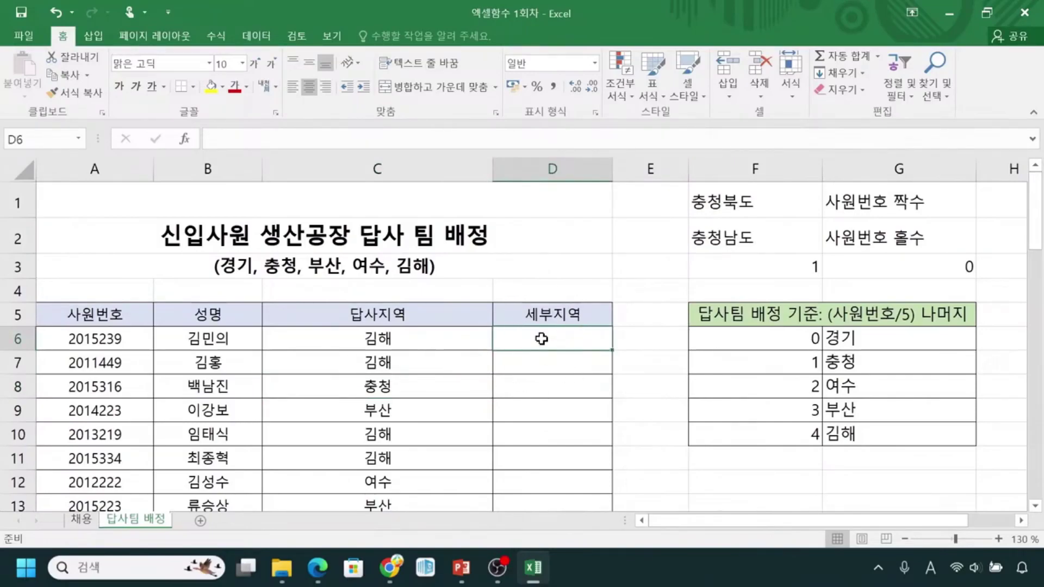
type("=")
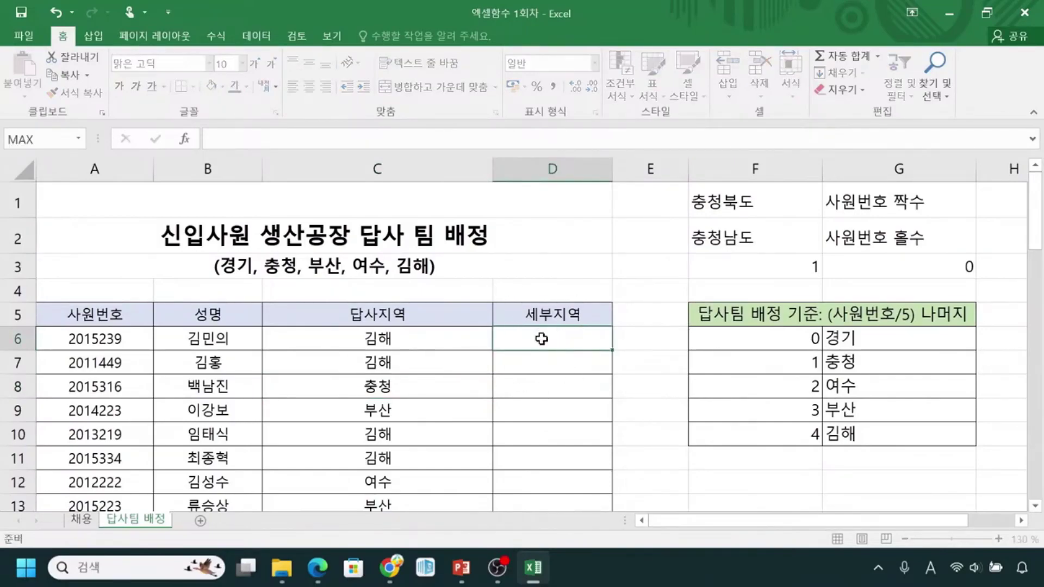
key("Escape")
Start an IF formula in D6 with C6="충청" as its logical test.
left_click(998, 539)
left_click(999, 539)
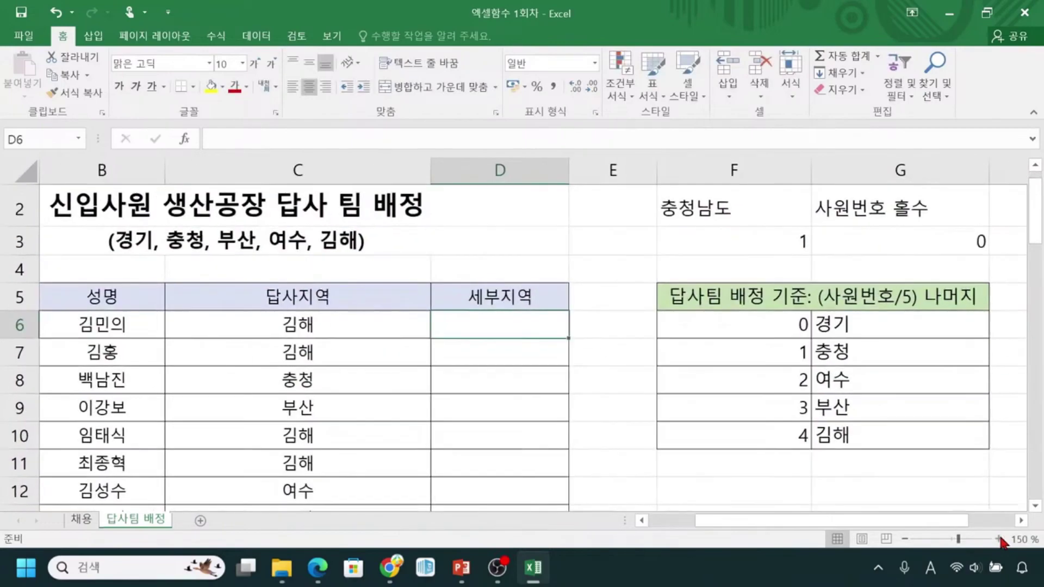
left_click(998, 539)
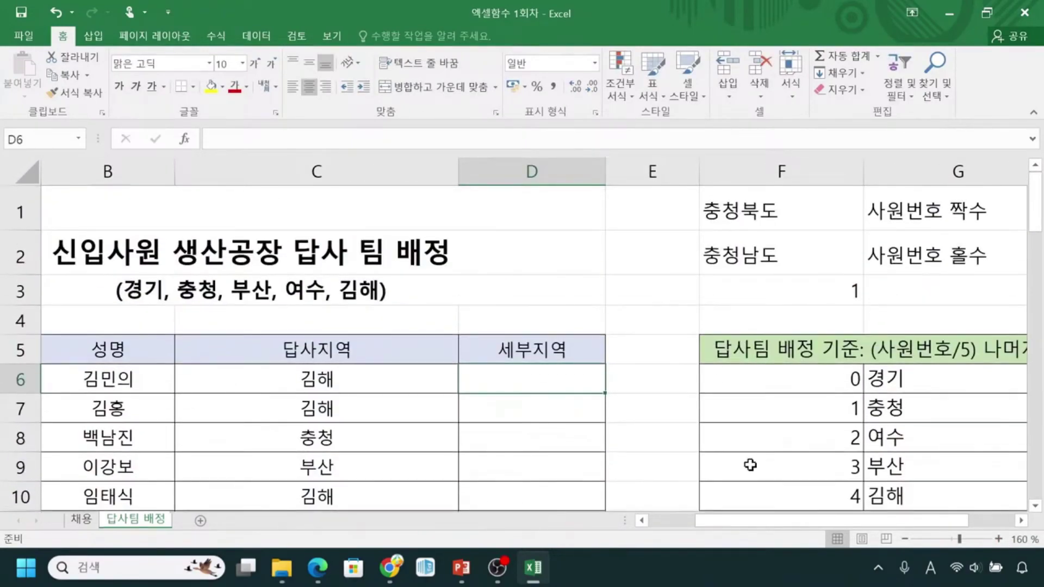
double_click(542, 381)
type("=if")
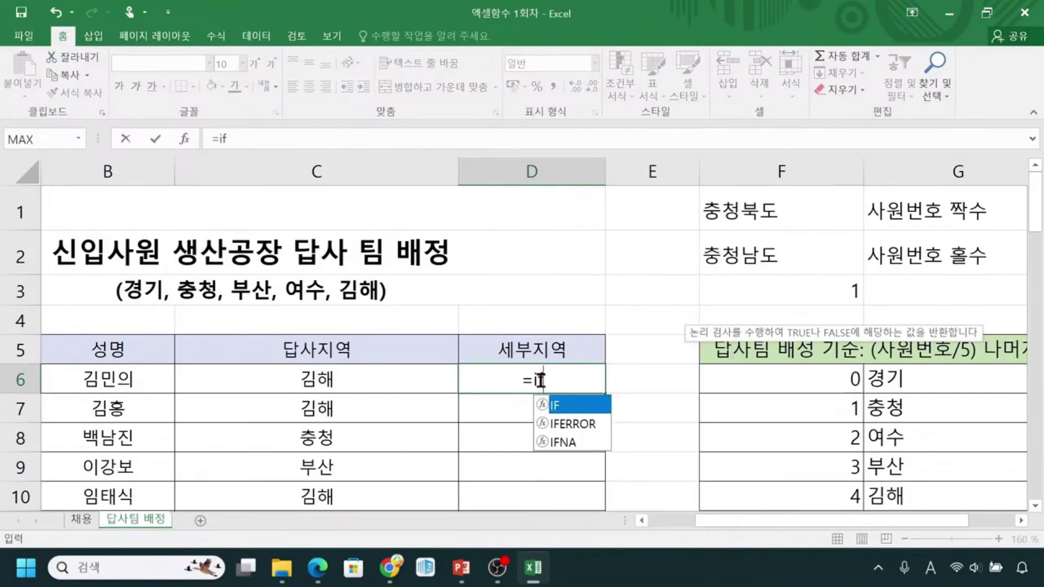
double_click(569, 406)
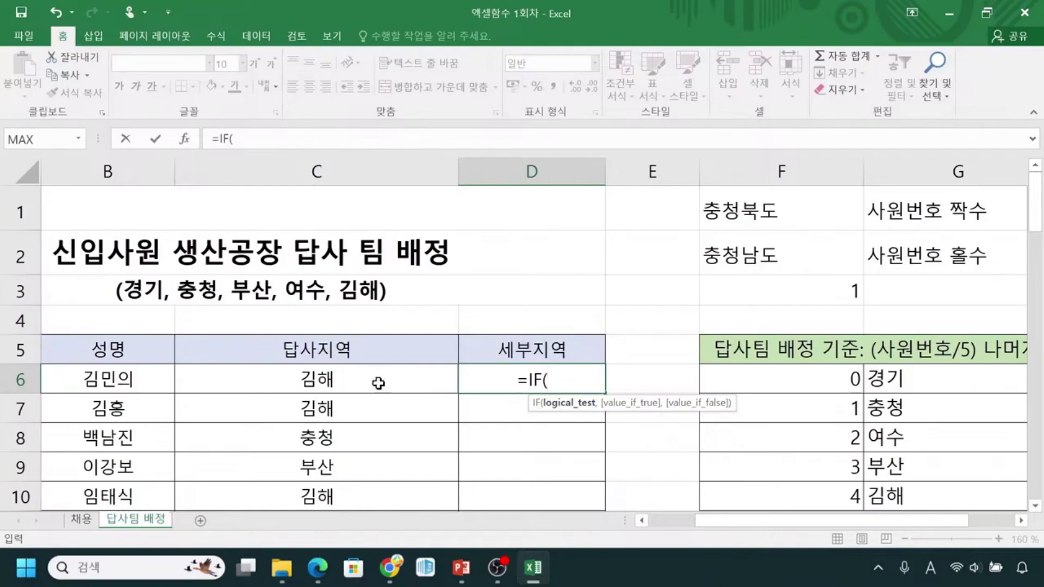
left_click(379, 383)
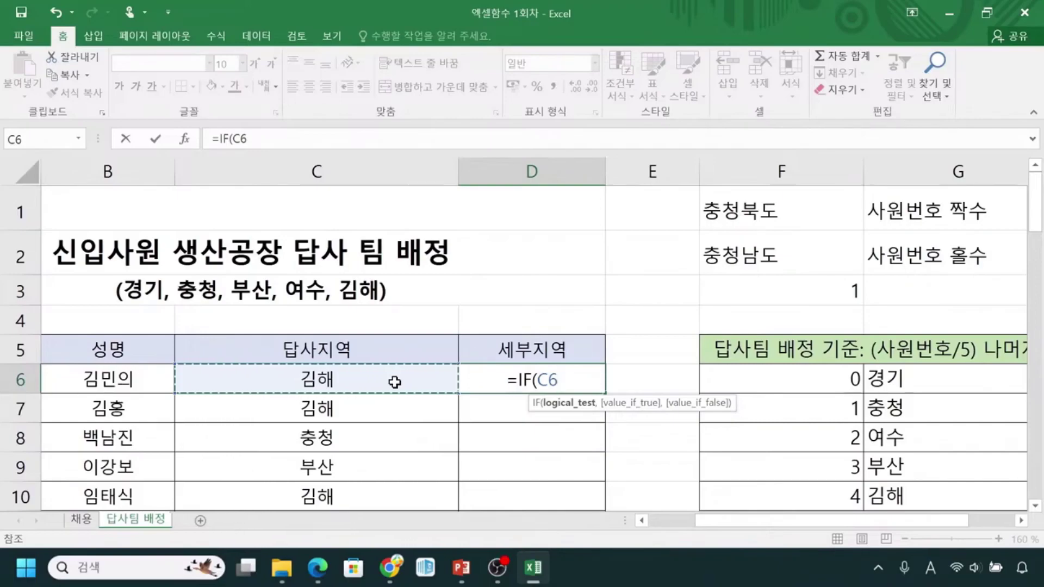
type("=")
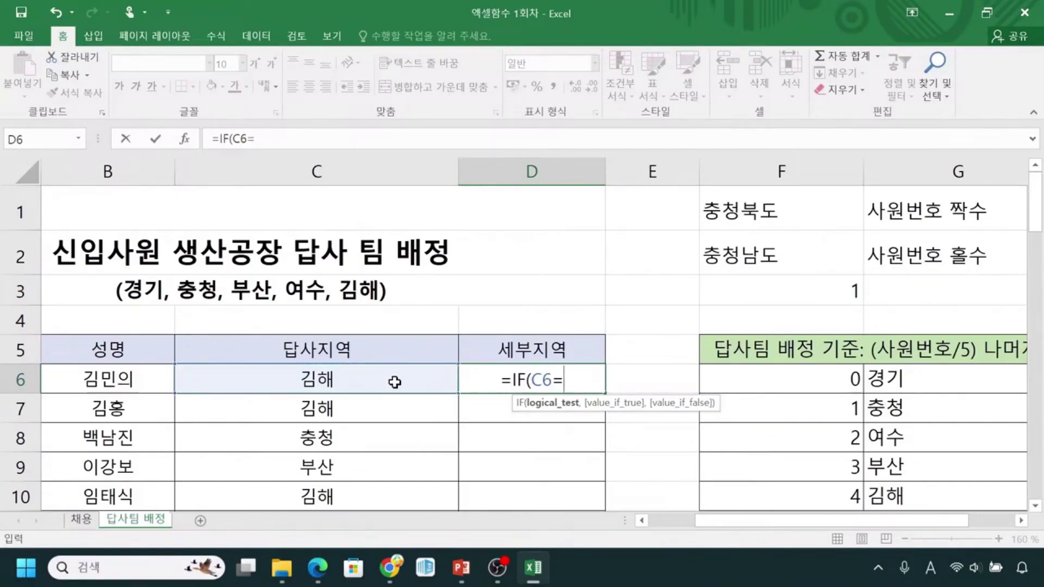
type("\"")
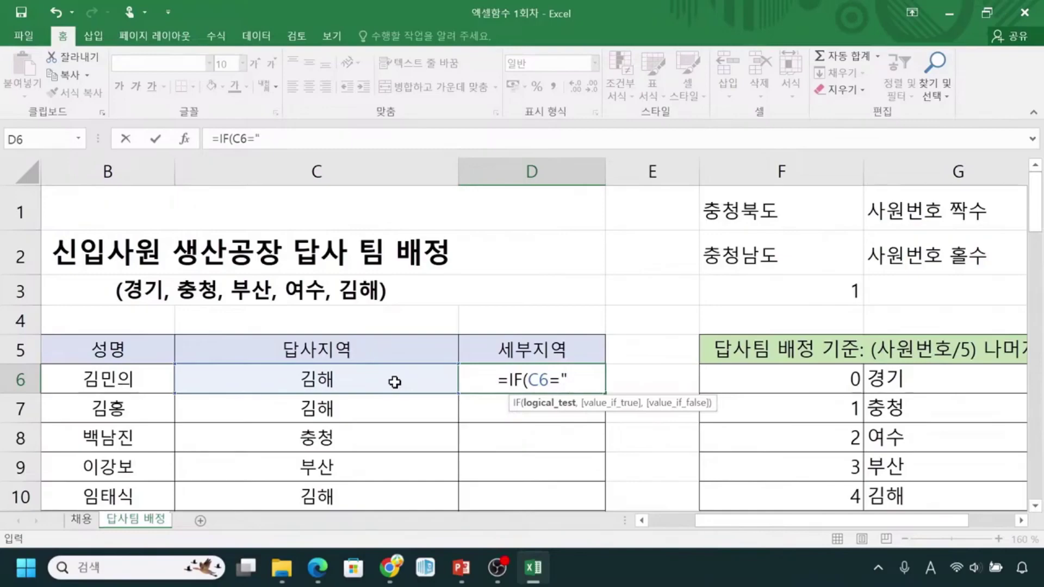
type("cn")
key("BackSpace")
key("BackSpace")
type("충청")
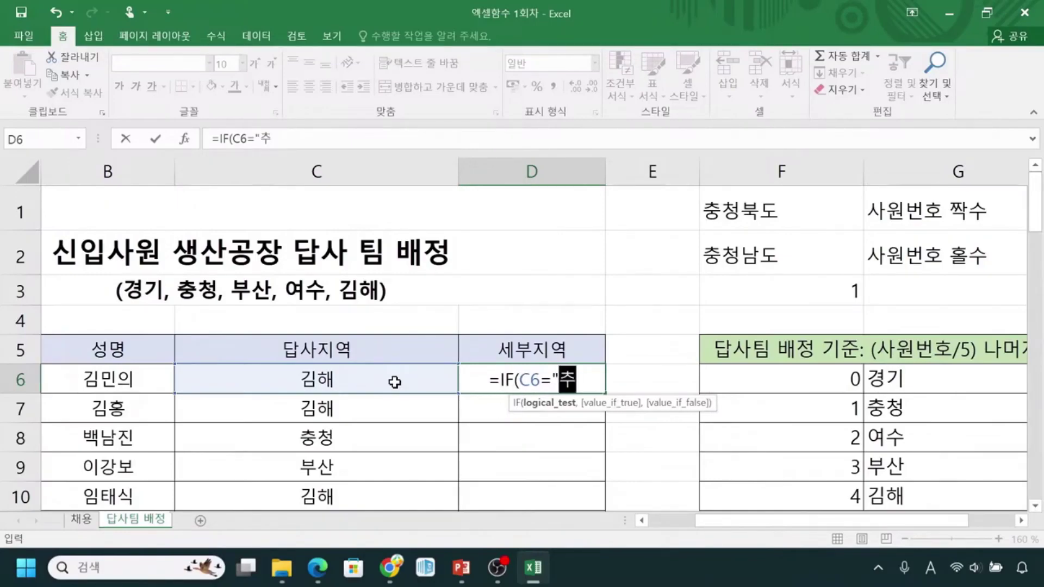
type("\",")
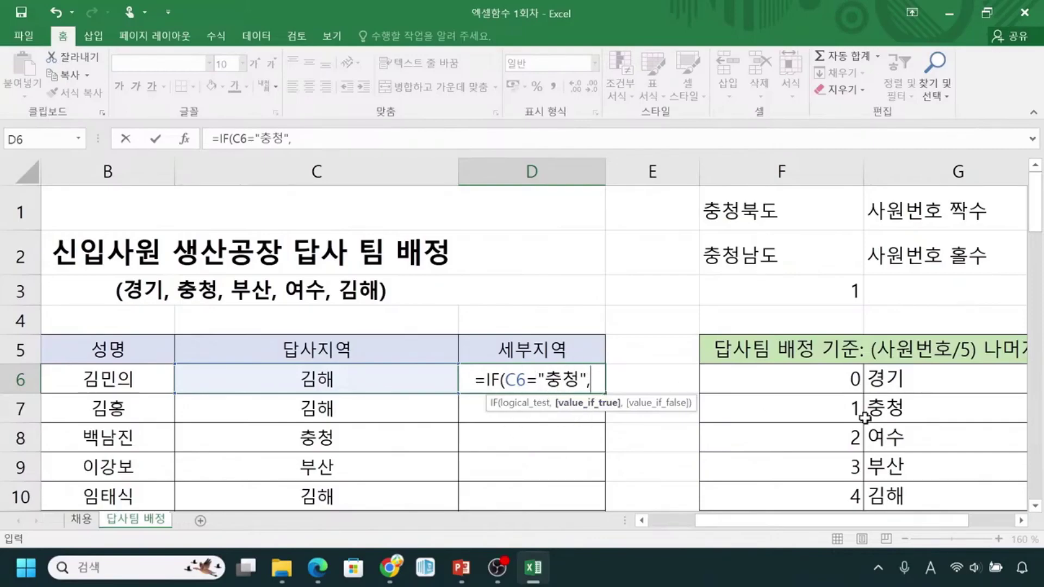
Nest an empty if() as the value_if_true of the D6 formula and close the outer IF's parenthesis.
type("i")
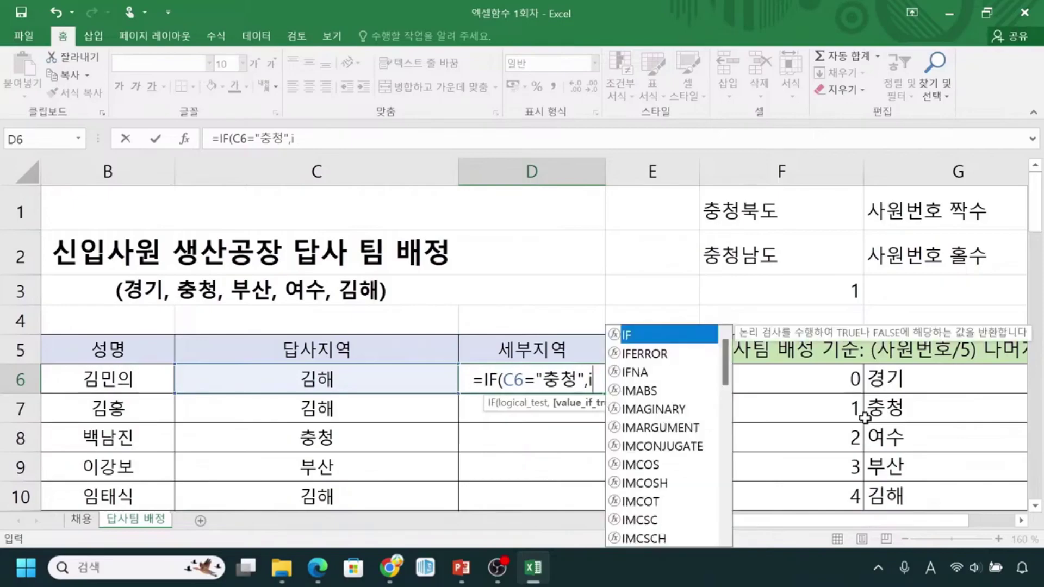
type("f()")
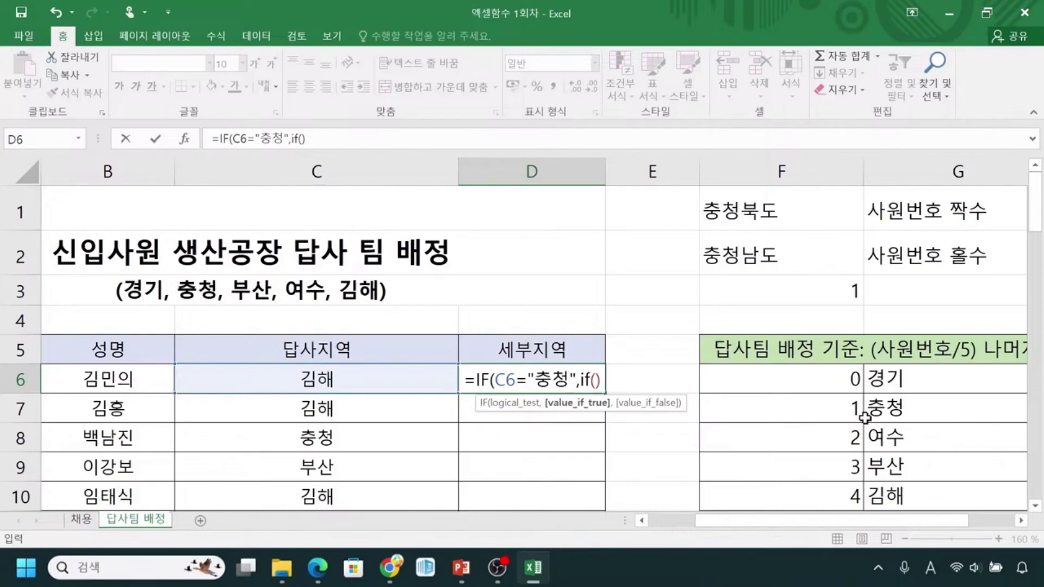
type(")")
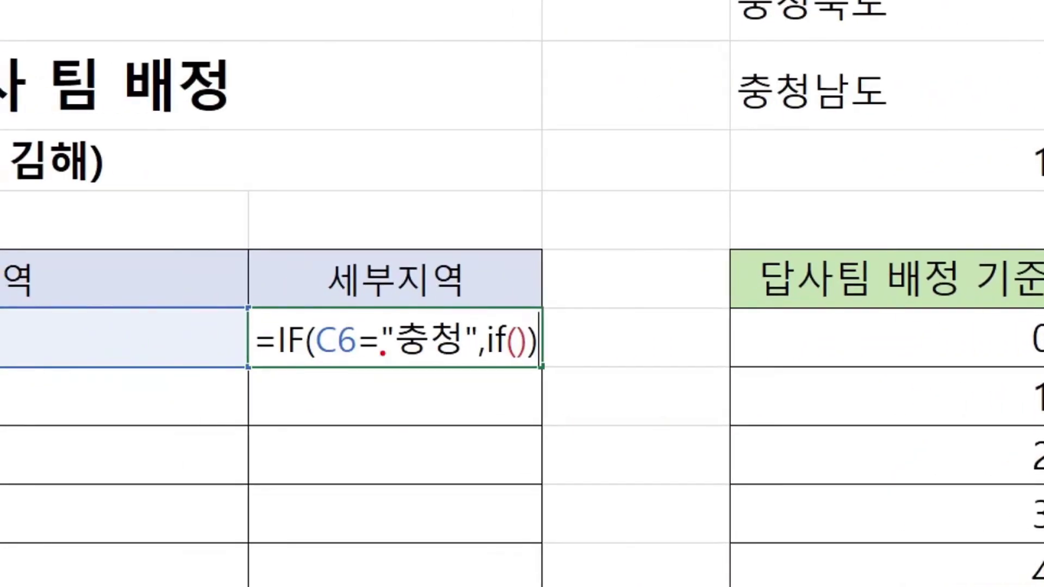
Trace how the C6="충청" test in the D6 formula leads to the nested if().
left_click_drag(318, 356, 461, 354)
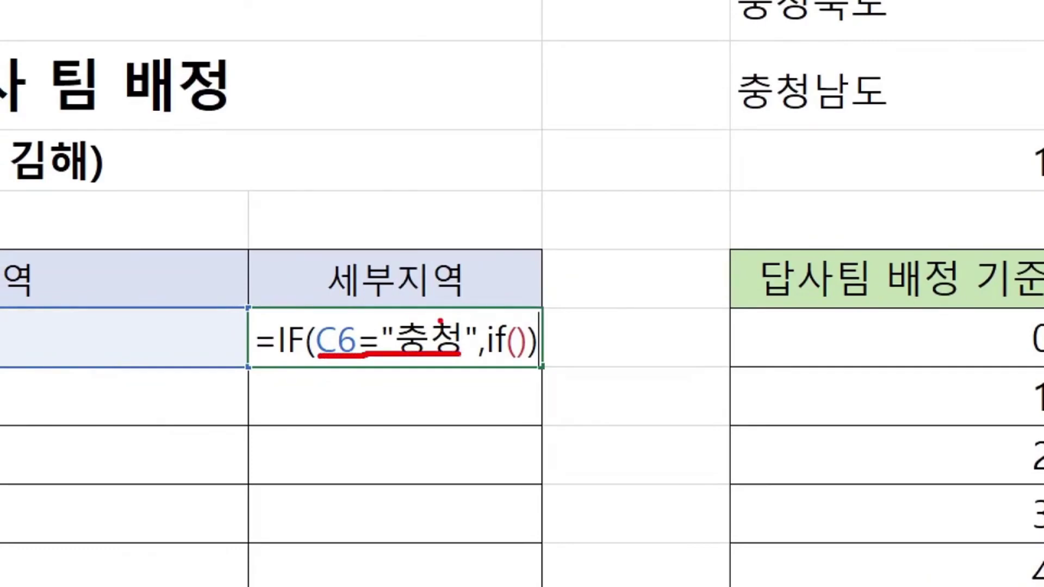
mouse_move(428, 322)
left_mouse_down()
mouse_move(441, 299)
mouse_move(484, 299)
mouse_move(508, 321)
mouse_move(491, 319)
left_mouse_up()
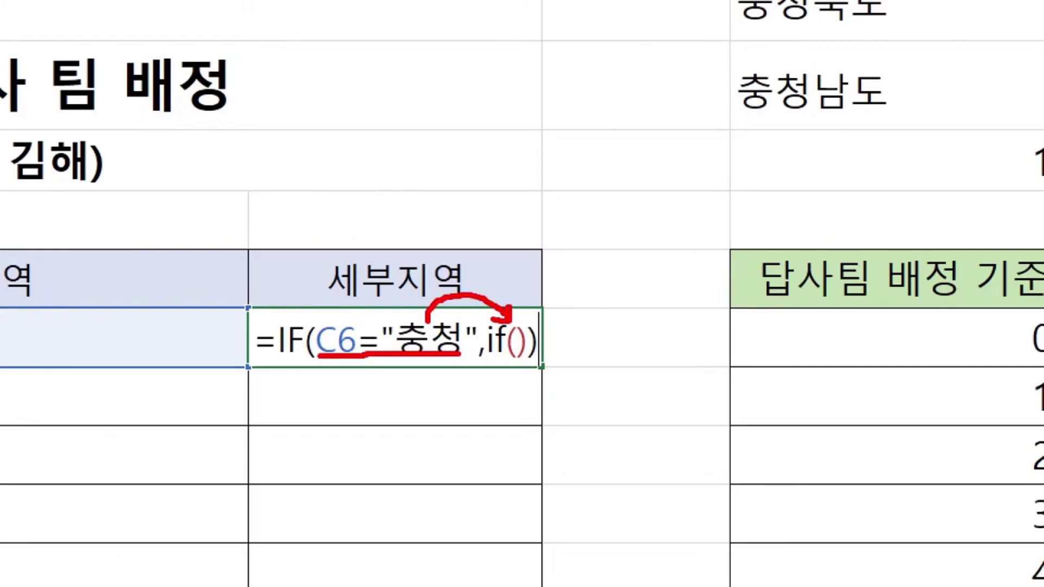
left_click_drag(494, 360, 511, 356)
mouse_move(381, 364)
left_mouse_down()
mouse_move(444, 412)
mouse_move(557, 369)
mouse_move(568, 384)
left_mouse_up()
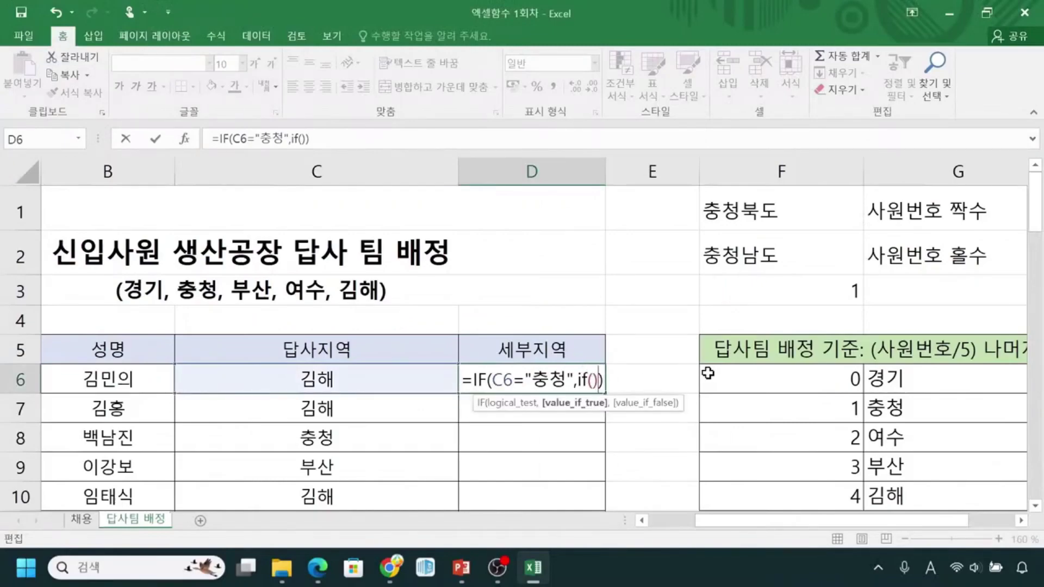
Add "" as the outer IF's value_if_false in D6 and mark the path from the C6="충청" test to the nested if().
type(",")
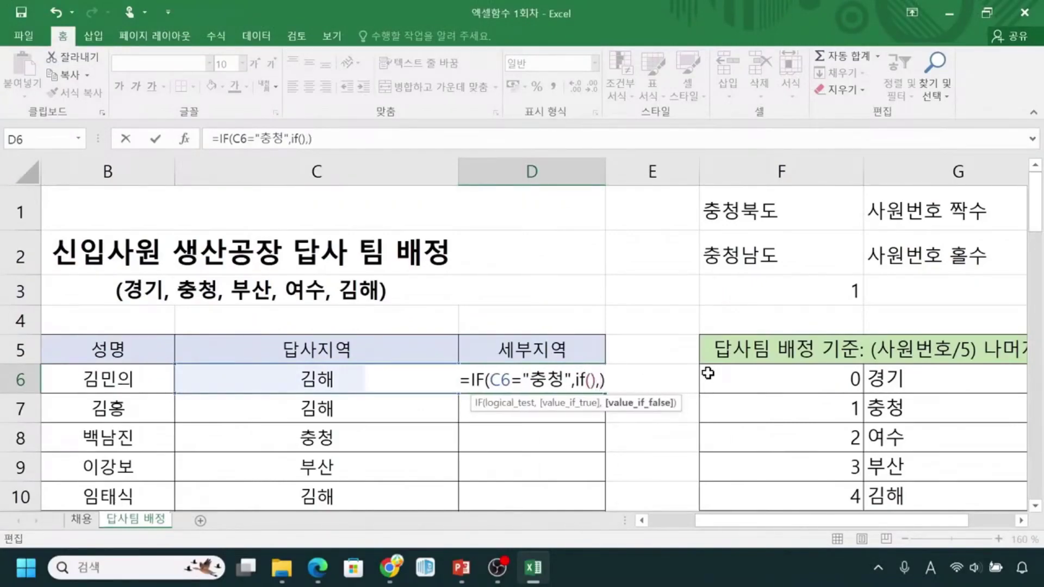
type("\"\"")
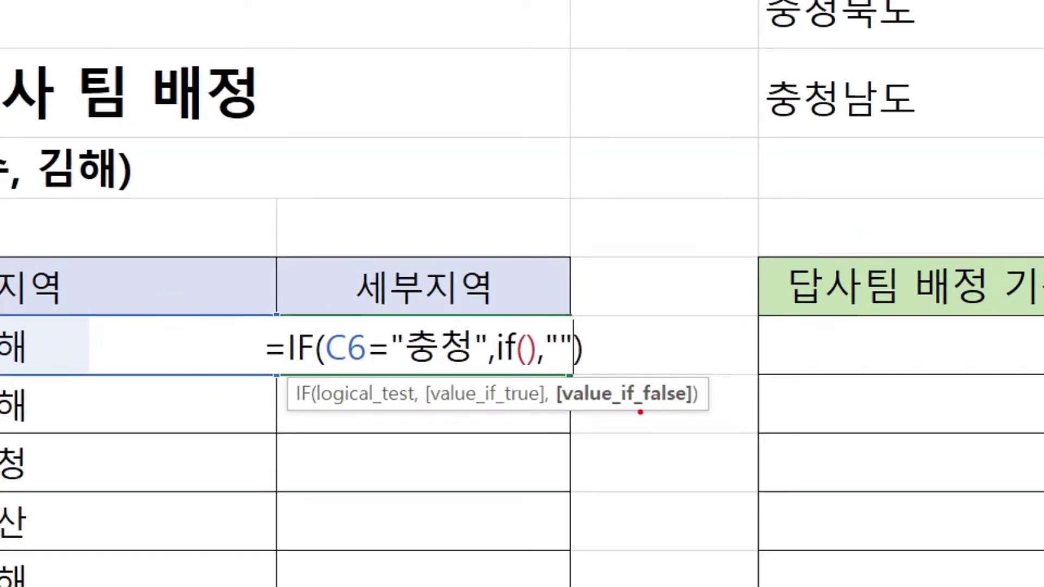
left_click_drag(330, 369, 473, 380)
mouse_move(421, 326)
left_mouse_down()
mouse_move(479, 284)
mouse_move(520, 323)
mouse_move(516, 337)
left_mouse_up()
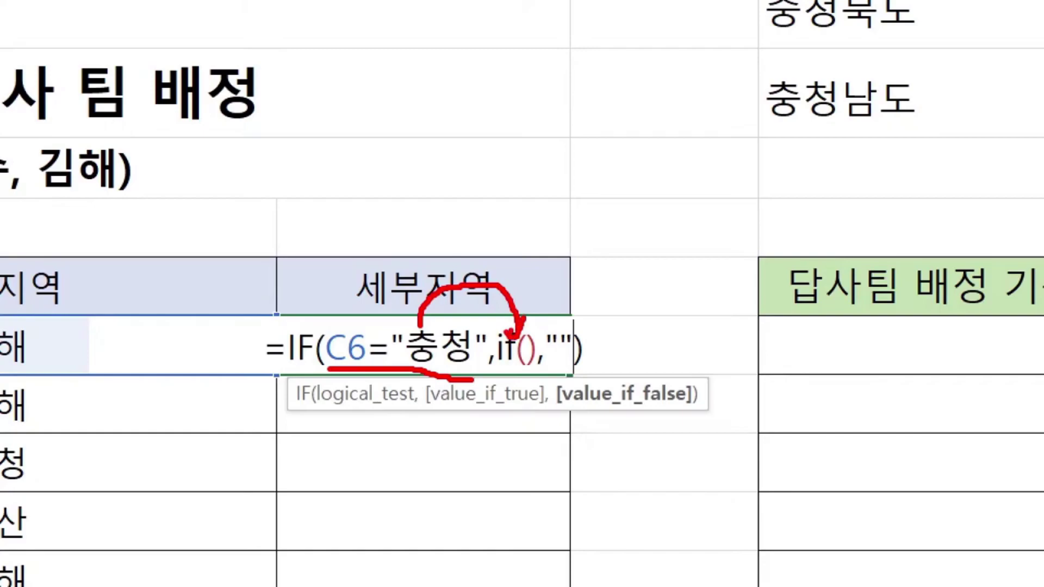